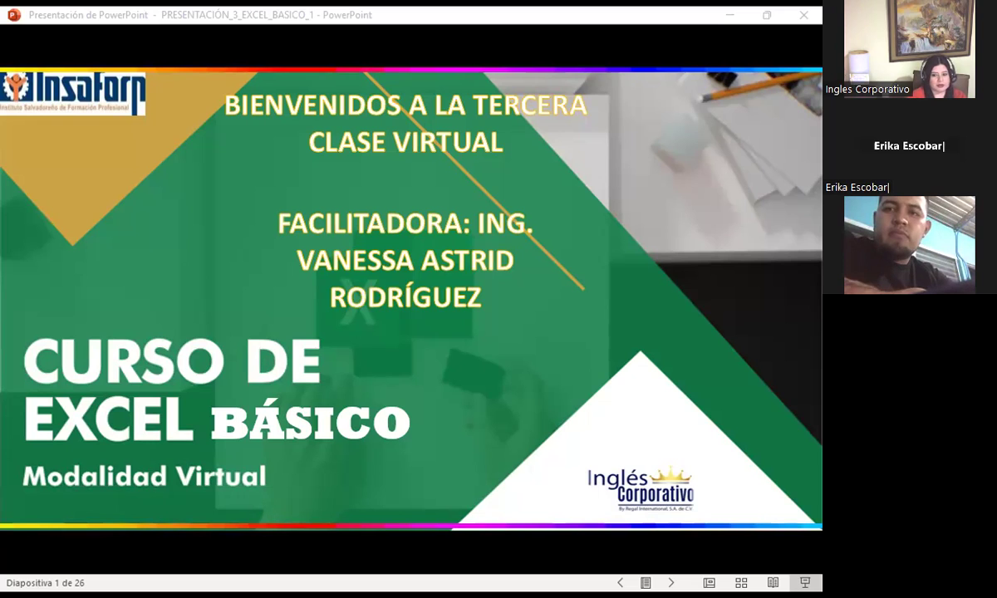
{"action": "key", "text": "alt+Tab"}
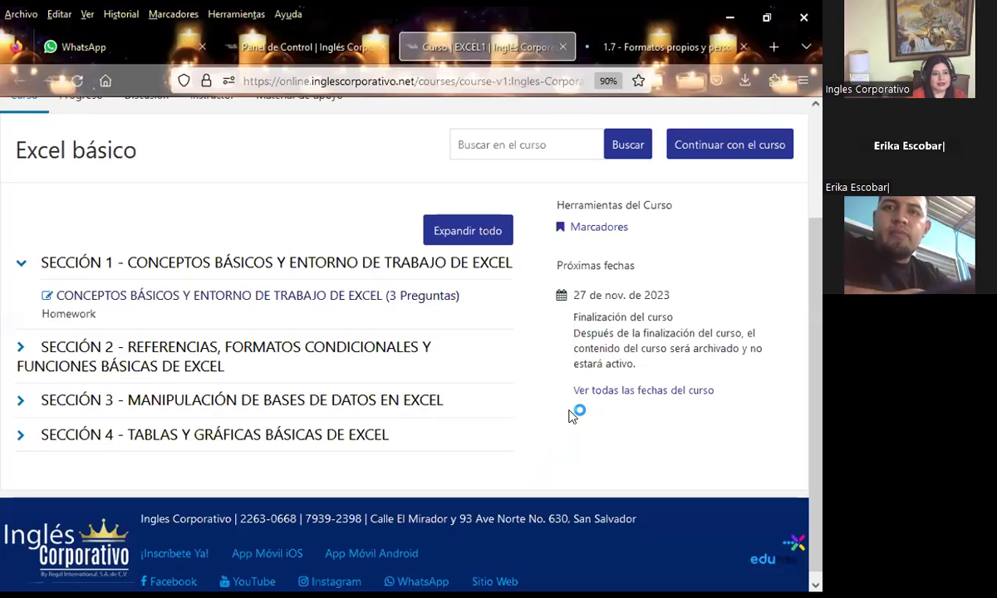
{"action": "scroll", "coordinate": [570, 416], "scroll_direction": "down", "scroll_amount": 1}
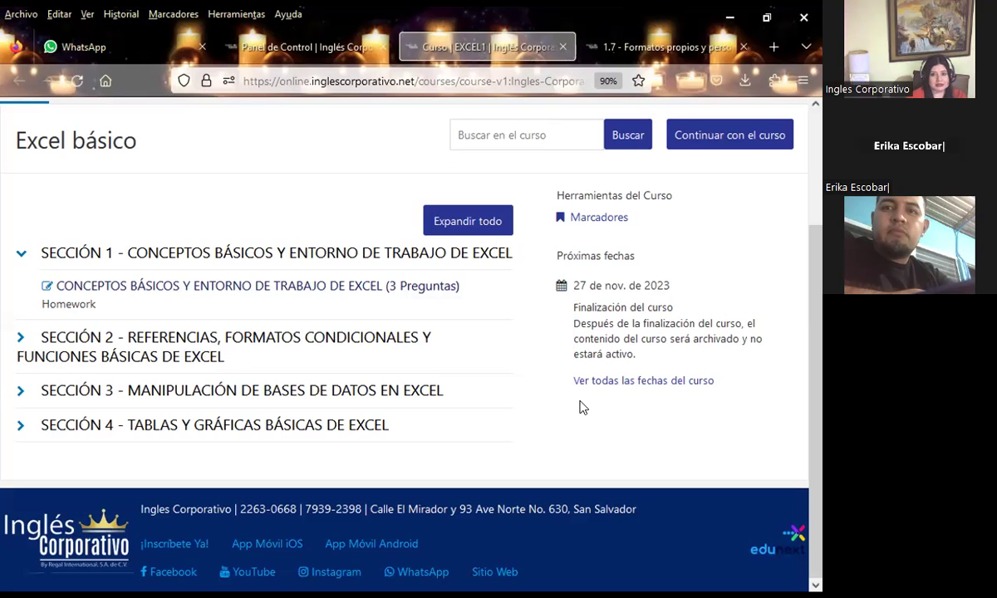
Step: Go to the 1.7 lesson, dismiss the discussion loading error, and open lesson 1.6 - Objetivo de la lección
{"action": "left_click", "coordinate": [637, 46]}
{"action": "left_click", "coordinate": [555, 263]}
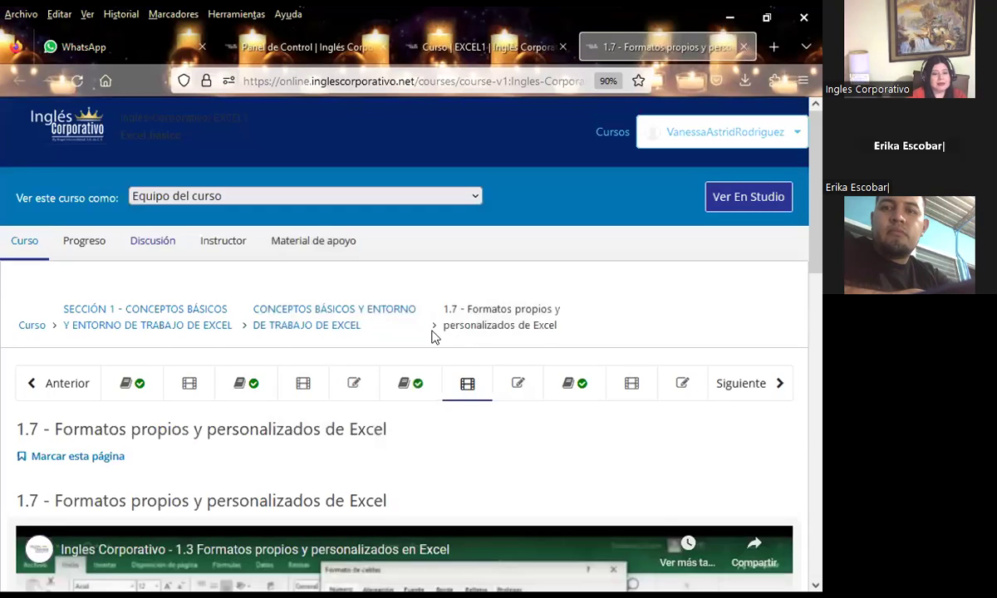
{"action": "scroll", "coordinate": [416, 324], "scroll_direction": "down", "scroll_amount": 1}
{"action": "left_click", "coordinate": [400, 309]}
Step: Scroll through lesson 1.6's content on custom number formats
{"action": "scroll", "coordinate": [216, 332], "scroll_direction": "down", "scroll_amount": 2}
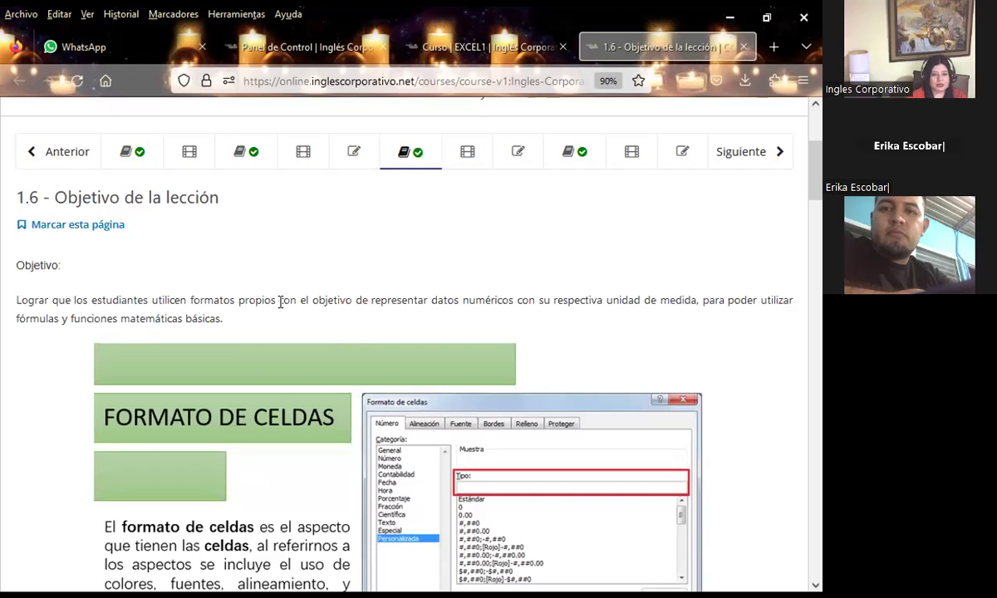
{"action": "scroll", "coordinate": [281, 300], "scroll_direction": "down", "scroll_amount": 2}
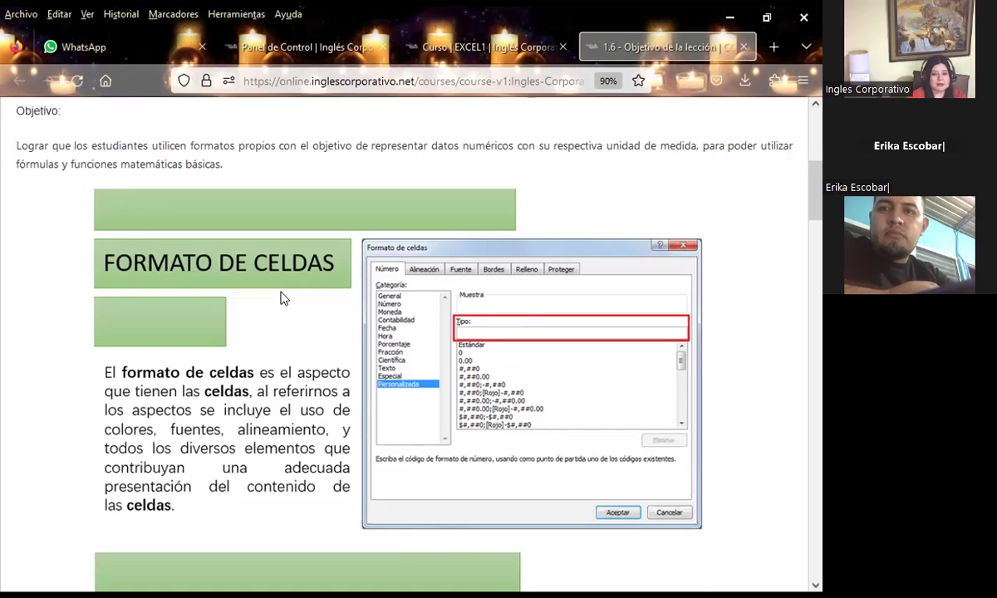
{"action": "scroll", "coordinate": [281, 299], "scroll_direction": "down", "scroll_amount": 1}
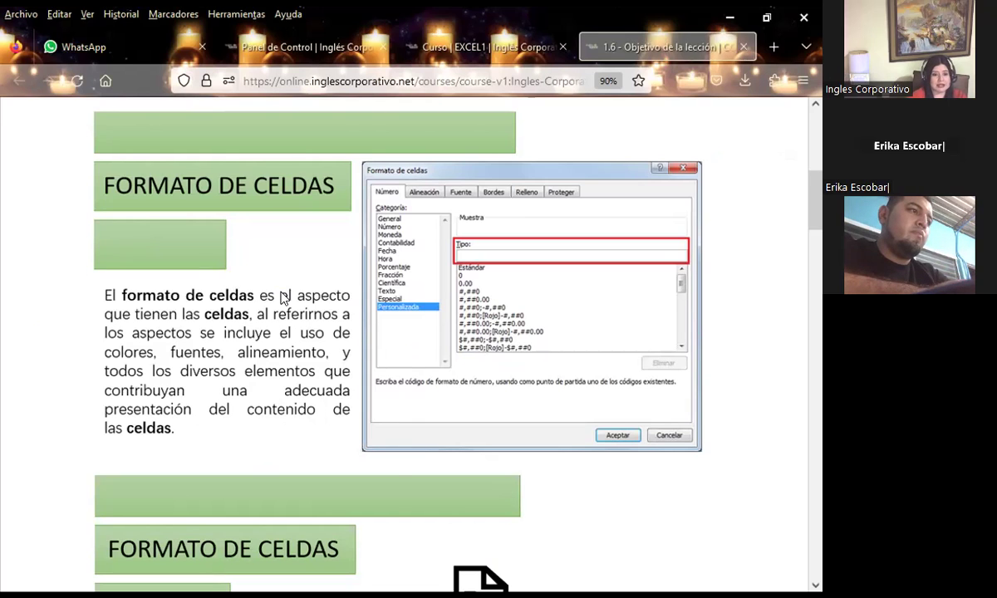
{"action": "scroll", "coordinate": [299, 308], "scroll_direction": "down", "scroll_amount": 3}
{"action": "scroll", "coordinate": [300, 309], "scroll_direction": "down", "scroll_amount": 1}
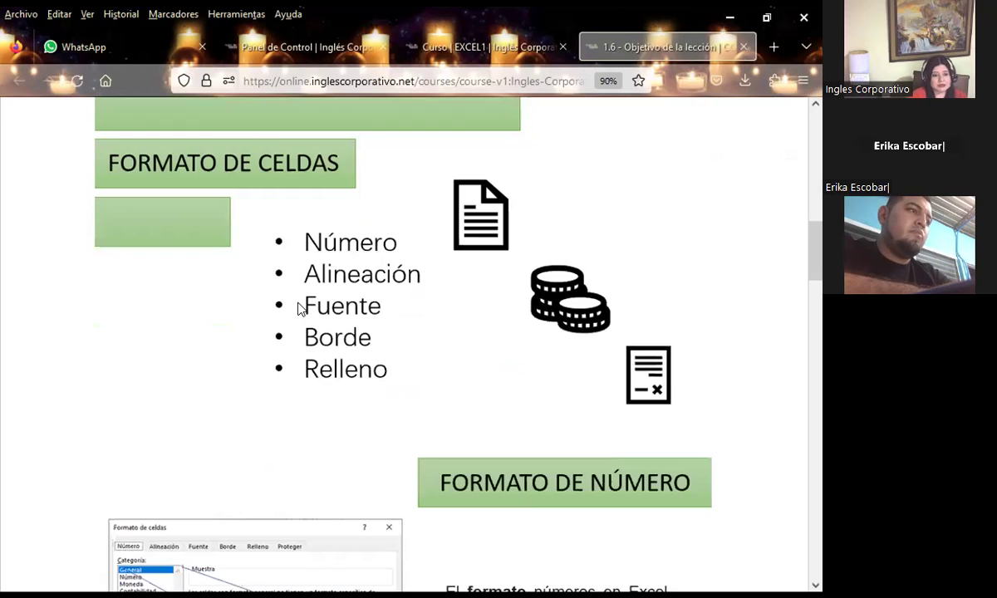
{"action": "scroll", "coordinate": [301, 309], "scroll_direction": "down", "scroll_amount": 6}
{"action": "scroll", "coordinate": [300, 309], "scroll_direction": "down", "scroll_amount": 5}
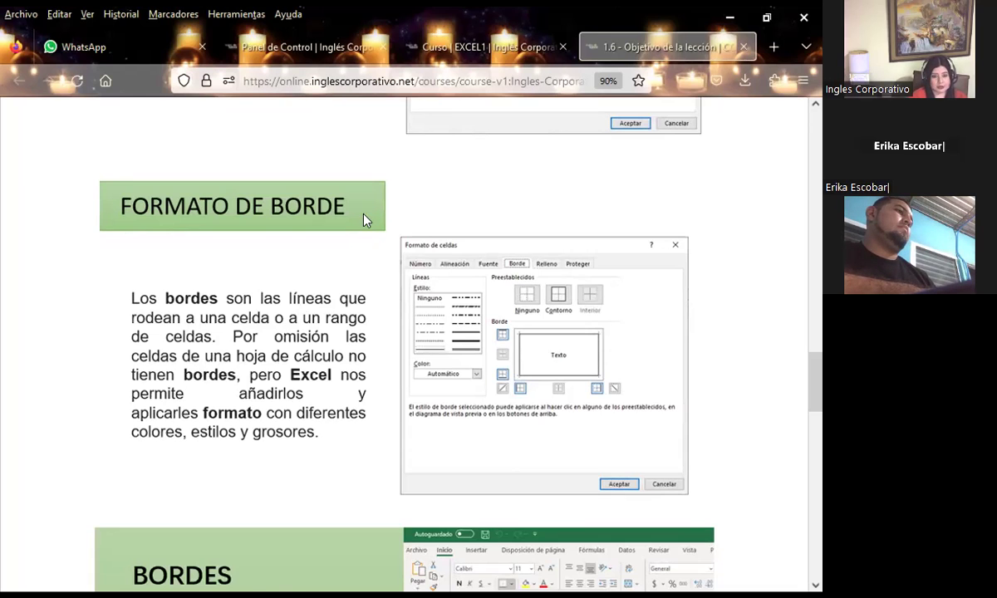
{"action": "scroll", "coordinate": [412, 249], "scroll_direction": "up", "scroll_amount": 5}
{"action": "scroll", "coordinate": [396, 299], "scroll_direction": "up", "scroll_amount": 5}
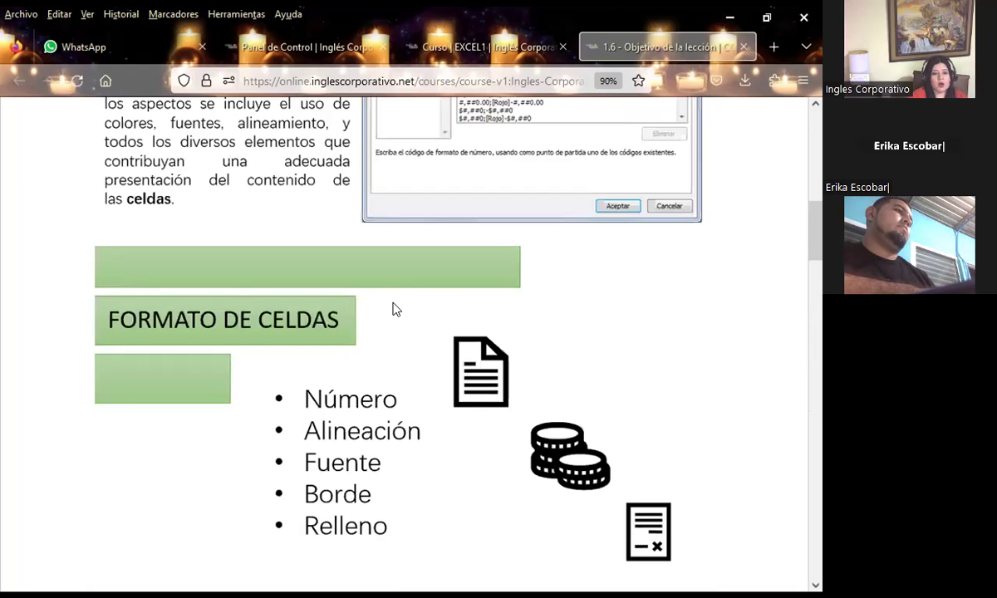
{"action": "scroll", "coordinate": [465, 399], "scroll_direction": "up", "scroll_amount": 4}
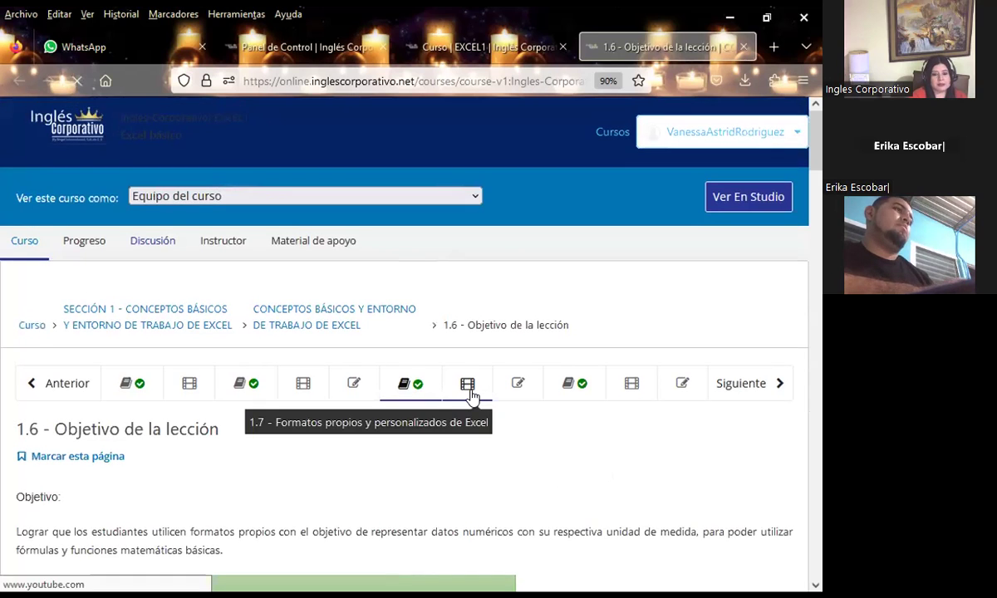
Step: Open the 1.7 Formatos propios y personalizados de Excel video and scroll through its video and discussion sections
{"action": "left_click", "coordinate": [472, 397]}
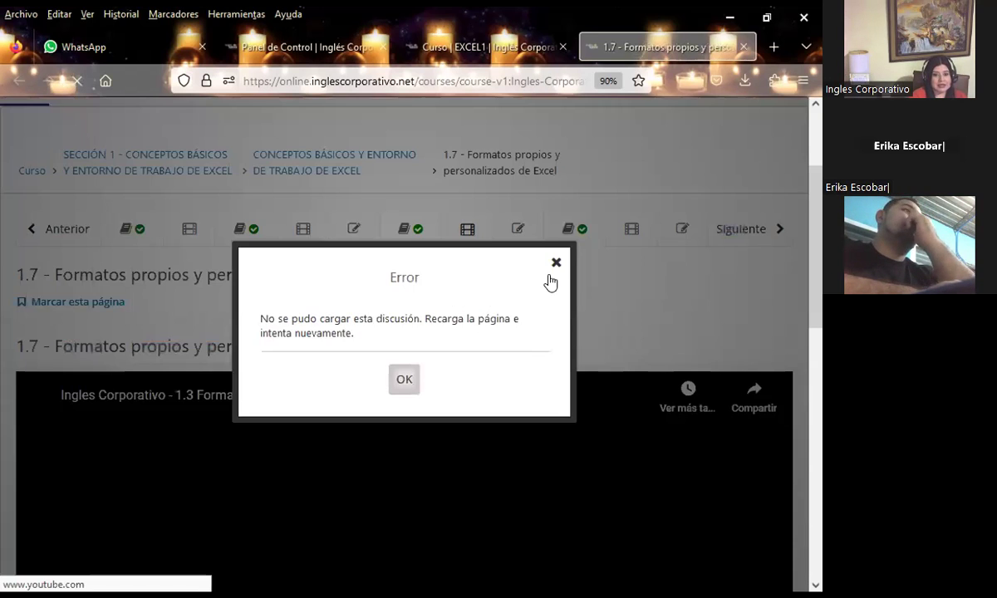
{"action": "scroll", "coordinate": [263, 333], "scroll_direction": "down", "scroll_amount": 2}
{"action": "scroll", "coordinate": [345, 350], "scroll_direction": "down", "scroll_amount": 2}
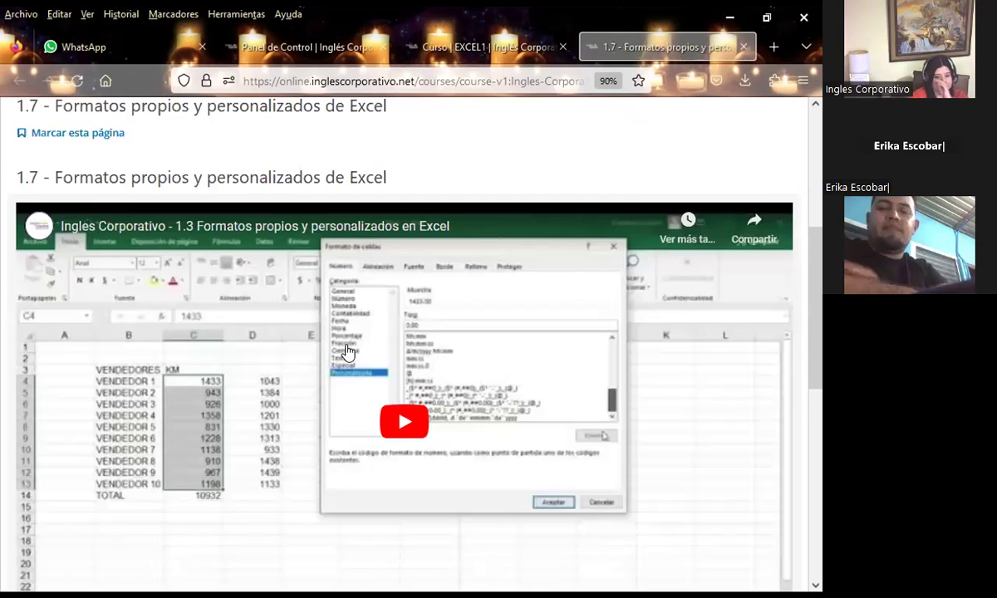
{"action": "scroll", "coordinate": [236, 352], "scroll_direction": "down", "scroll_amount": 1}
{"action": "scroll", "coordinate": [257, 361], "scroll_direction": "down", "scroll_amount": 1}
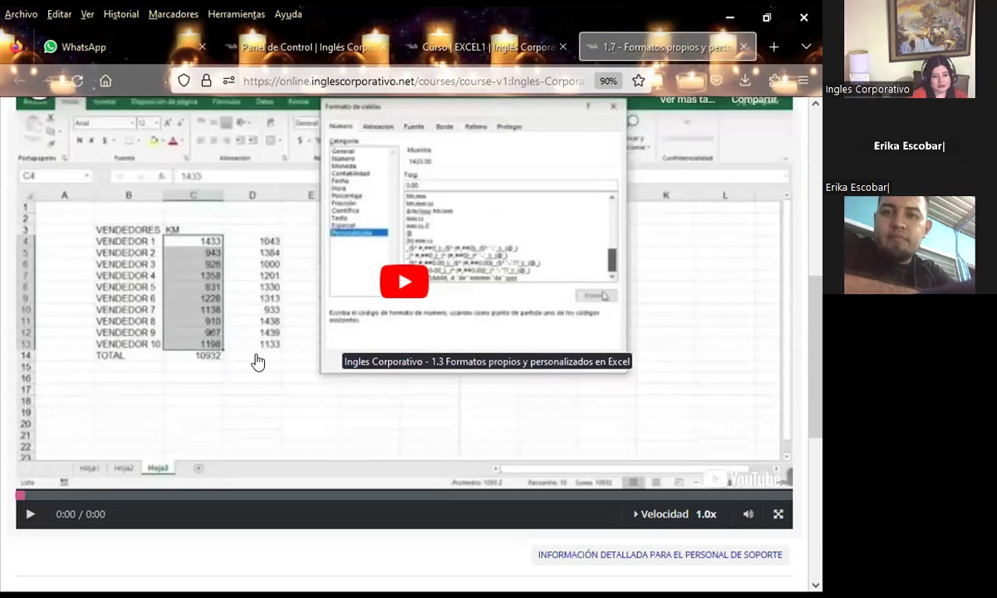
{"action": "scroll", "coordinate": [270, 361], "scroll_direction": "down", "scroll_amount": 2}
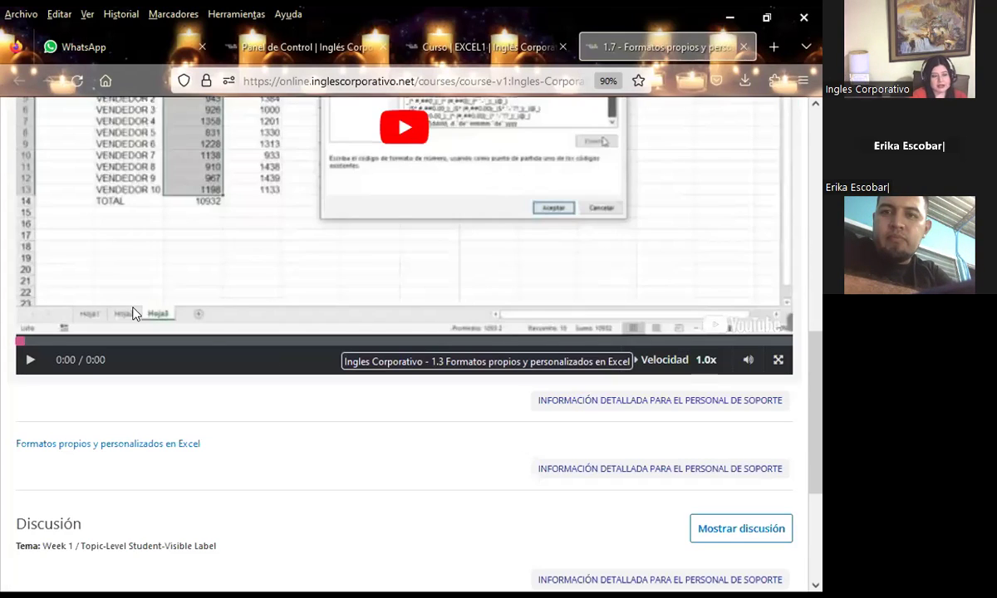
{"action": "scroll", "coordinate": [227, 327], "scroll_direction": "down", "scroll_amount": 2}
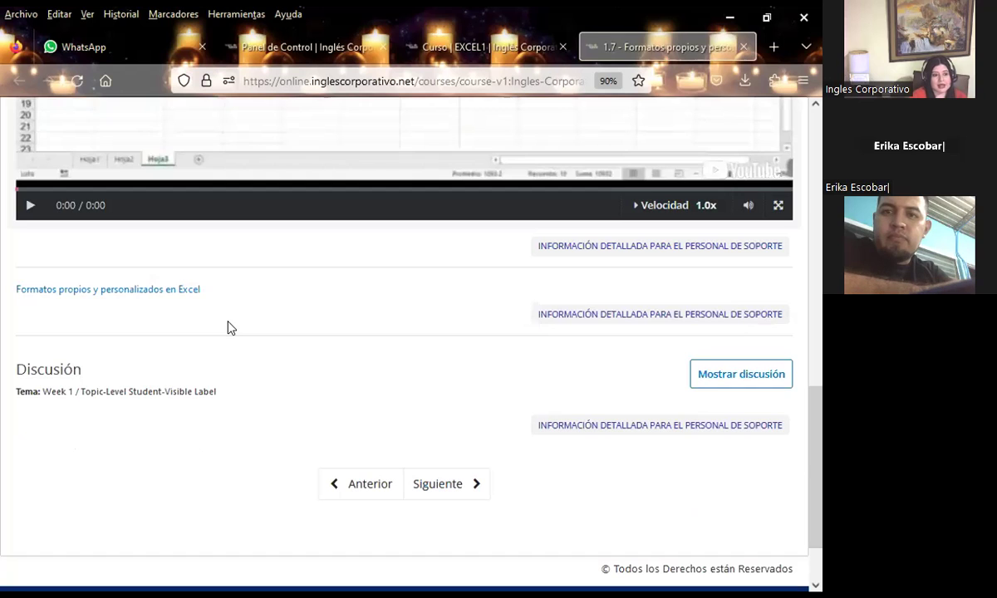
{"action": "scroll", "coordinate": [282, 326], "scroll_direction": "down", "scroll_amount": 1}
{"action": "scroll", "coordinate": [282, 325], "scroll_direction": "down", "scroll_amount": 1}
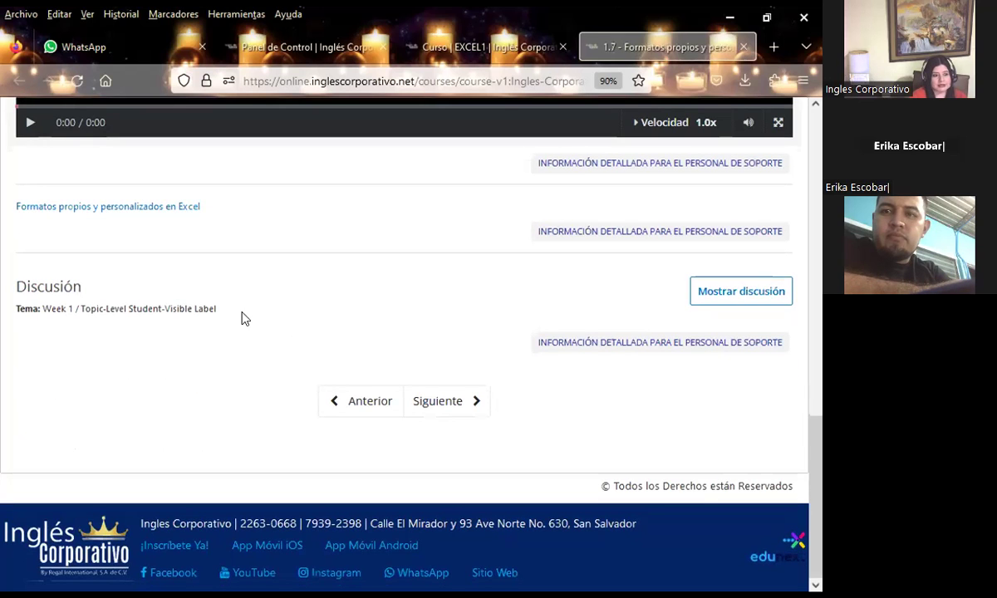
{"action": "scroll", "coordinate": [314, 356], "scroll_direction": "up", "scroll_amount": 2}
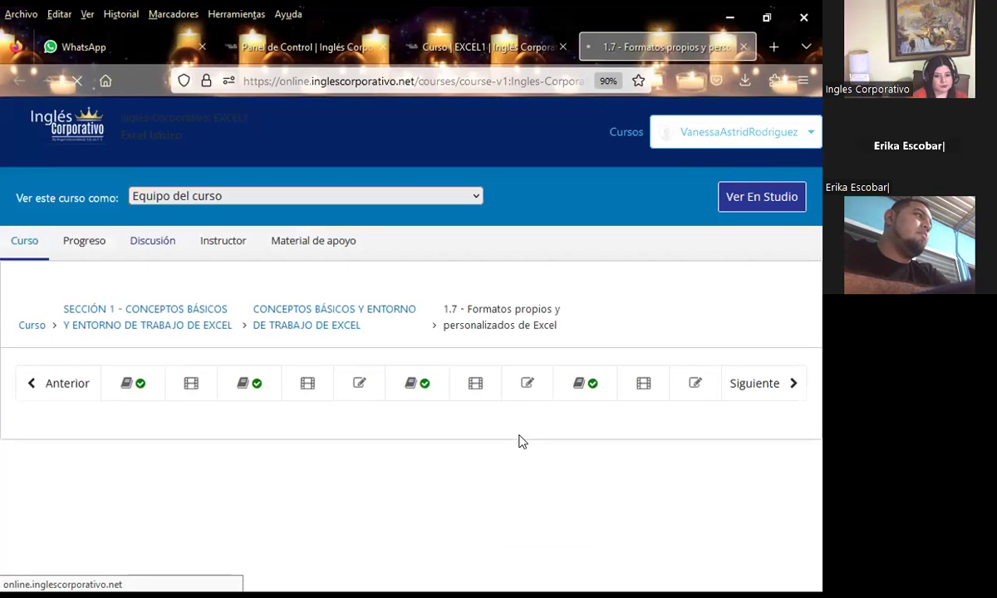
Step: Scroll down the 1.7 lesson page before returning to the Curso de Excel Básico slideshow
{"action": "scroll", "coordinate": [167, 407], "scroll_direction": "down", "scroll_amount": 1}
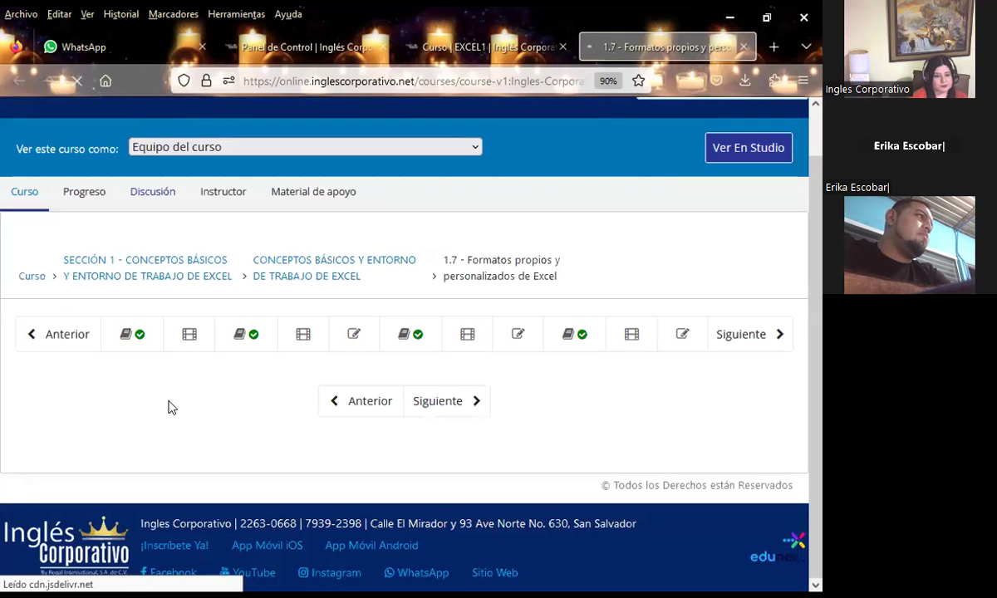
{"action": "scroll", "coordinate": [177, 403], "scroll_direction": "down", "scroll_amount": 3}
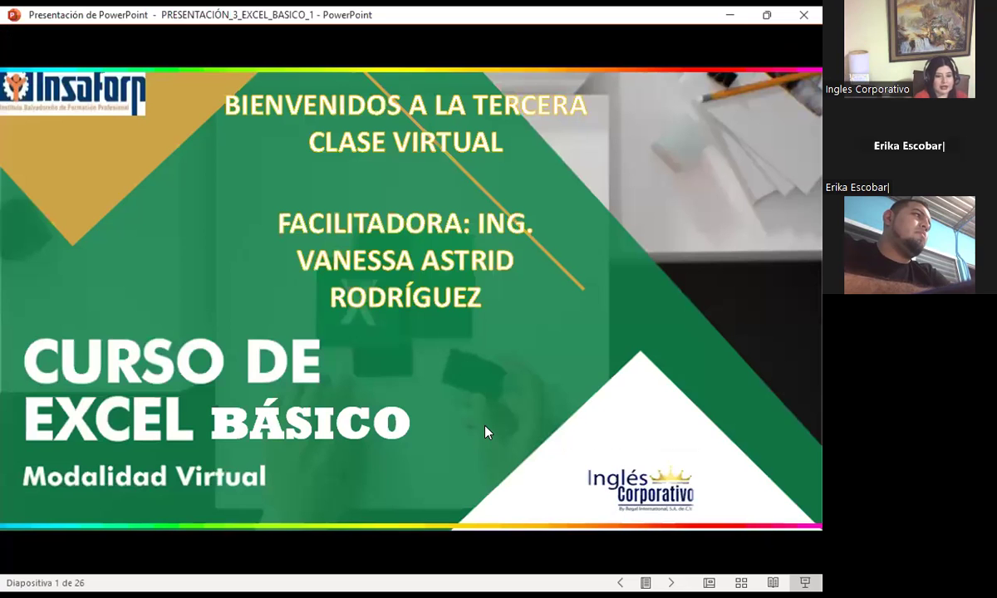
Step: Advance the slideshow to slide 2, the AGENDA
{"action": "left_click", "coordinate": [486, 432]}
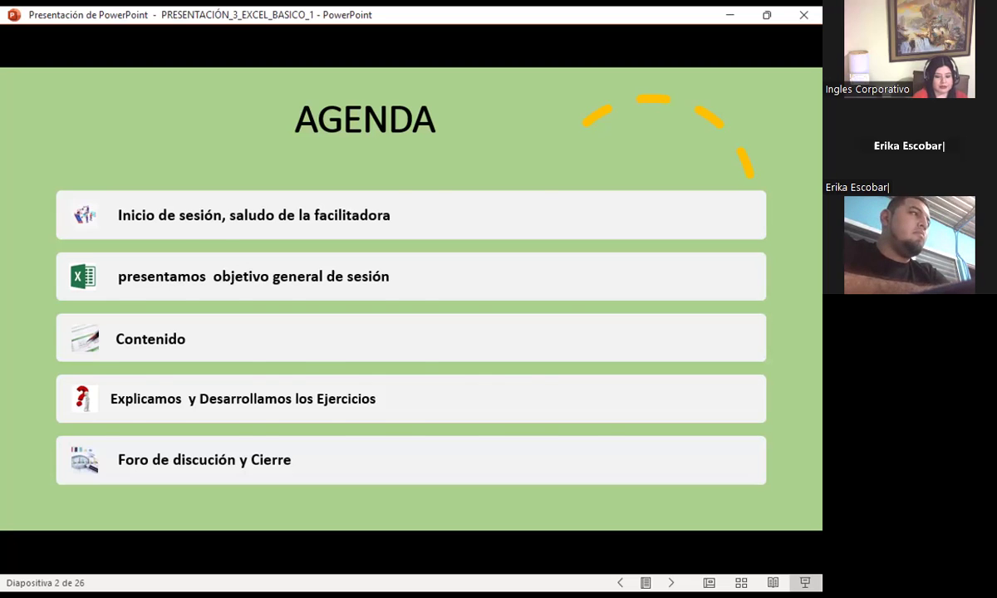
Step: Step forward and back to land on slide 3, the session's general objective
{"action": "key", "text": "Right"}
{"action": "key", "text": "Right"}
{"action": "key", "text": "Left"}
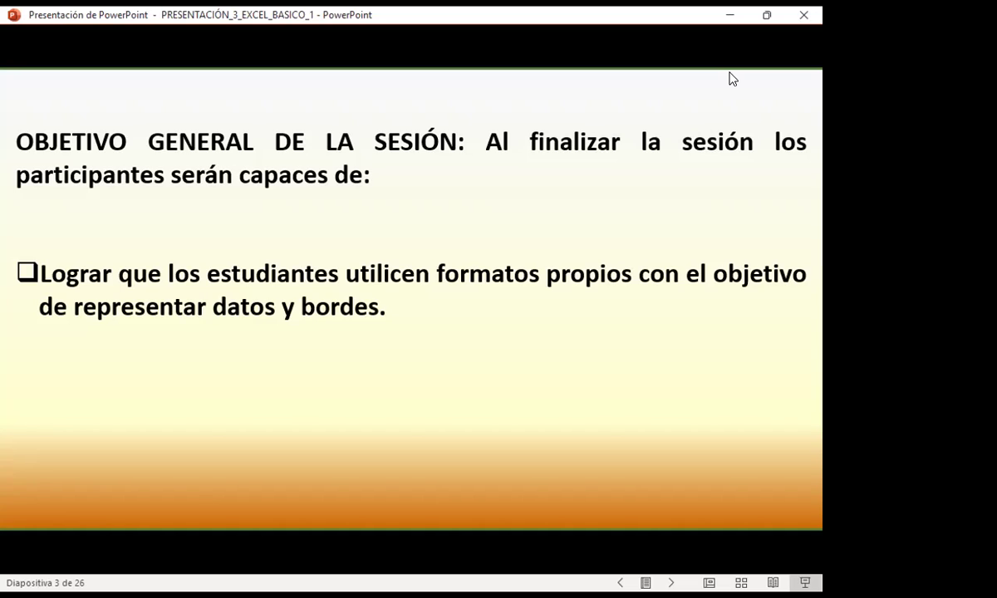
Step: Advance to slide 4, the Excel screenshot showing row height and column width set to 11
{"action": "left_click", "coordinate": [731, 79]}
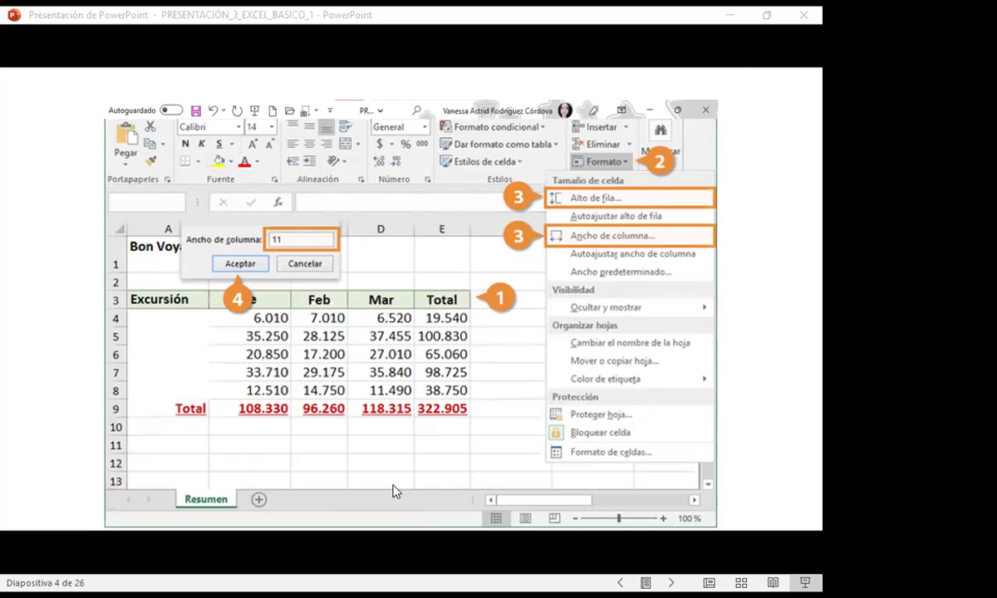
Step: Switch from the slideshow to the Excel workbook's CALENDARIO sheet
{"action": "key", "text": "alt+Tab"}
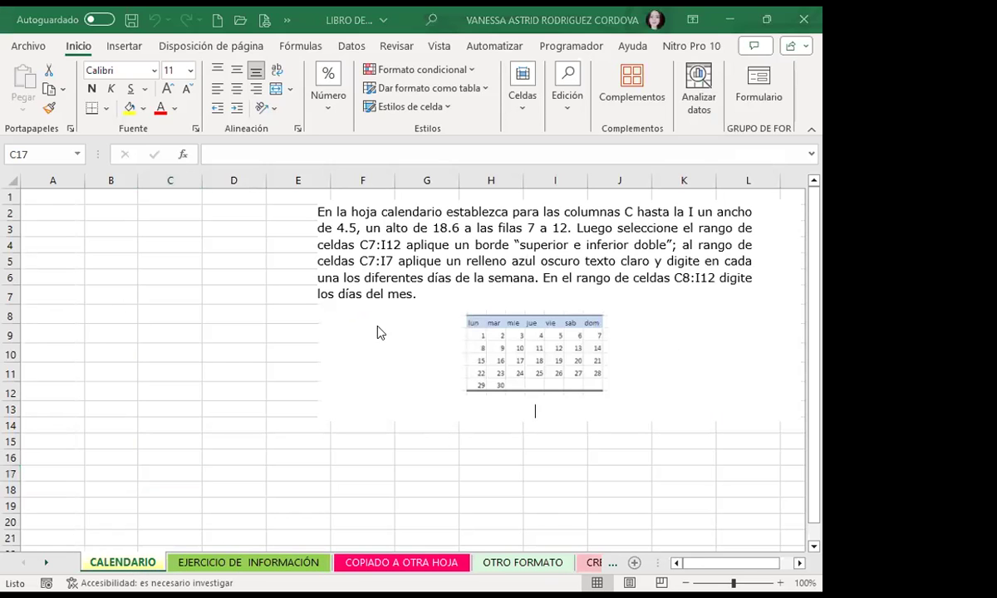
Step: Shift the instruction picture to the right and select columns C through I
{"action": "left_click_drag", "start_coordinate": [484, 337], "coordinate": [465, 331]}
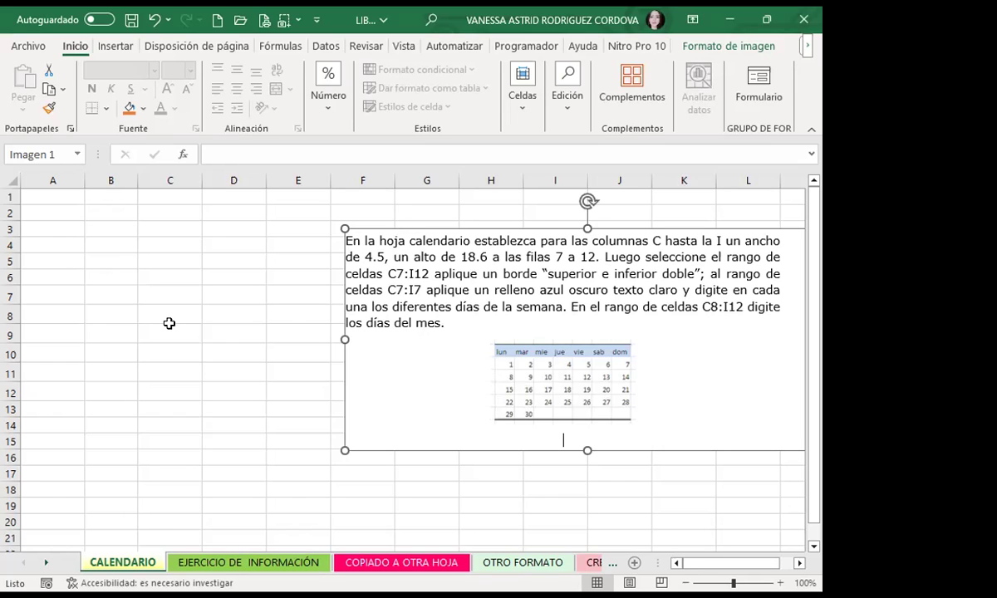
{"action": "mouse_move", "coordinate": [469, 327]}
{"action": "left_mouse_down"}
{"action": "mouse_move", "coordinate": [541, 328]}
{"action": "mouse_move", "coordinate": [482, 304]}
{"action": "left_mouse_up"}
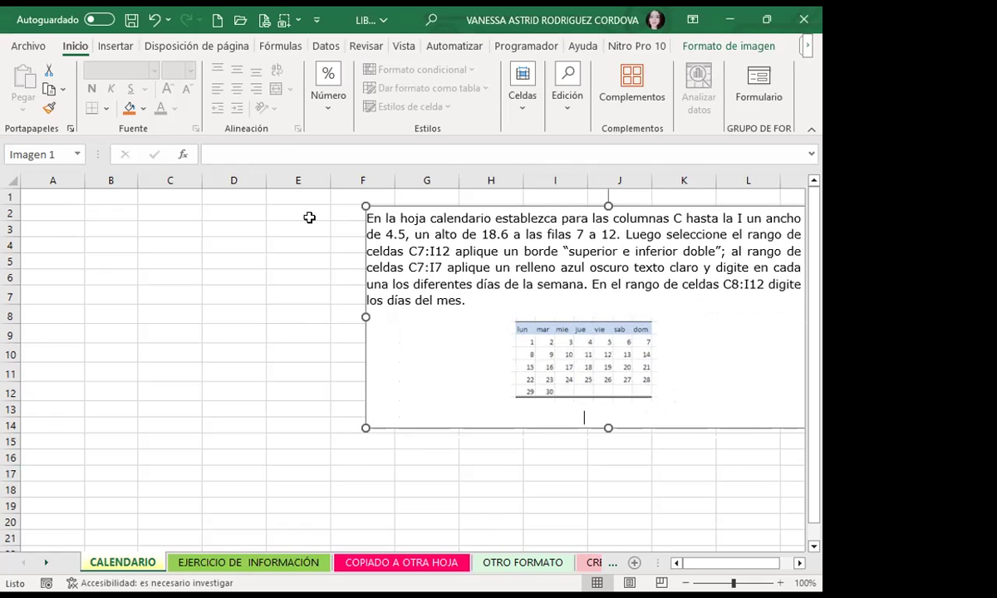
{"action": "left_click_drag", "start_coordinate": [166, 180], "coordinate": [582, 181]}
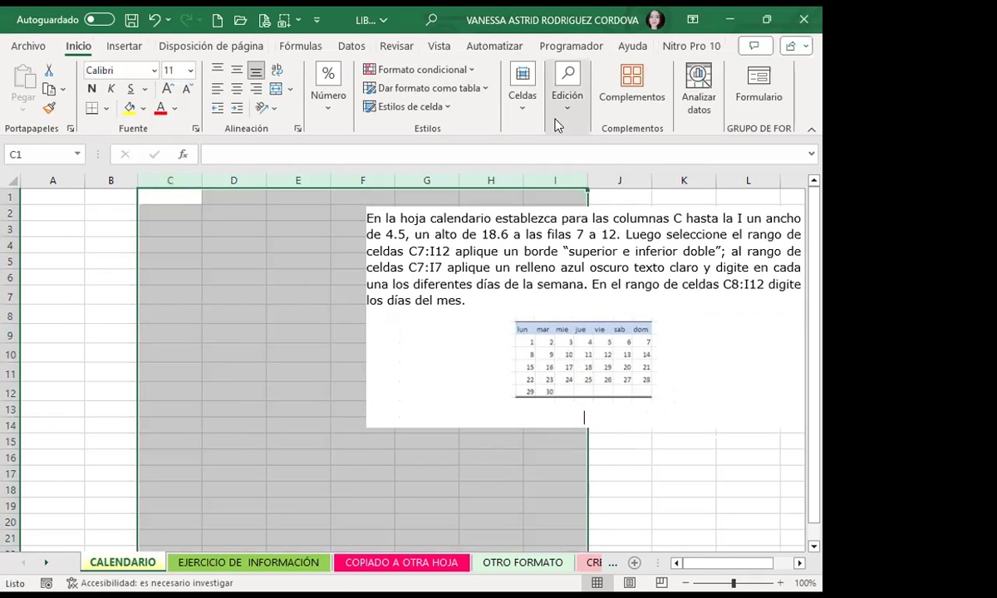
Step: Set columns C–I to width 4.5 and move the instruction picture right beside them
{"action": "left_click", "coordinate": [524, 98]}
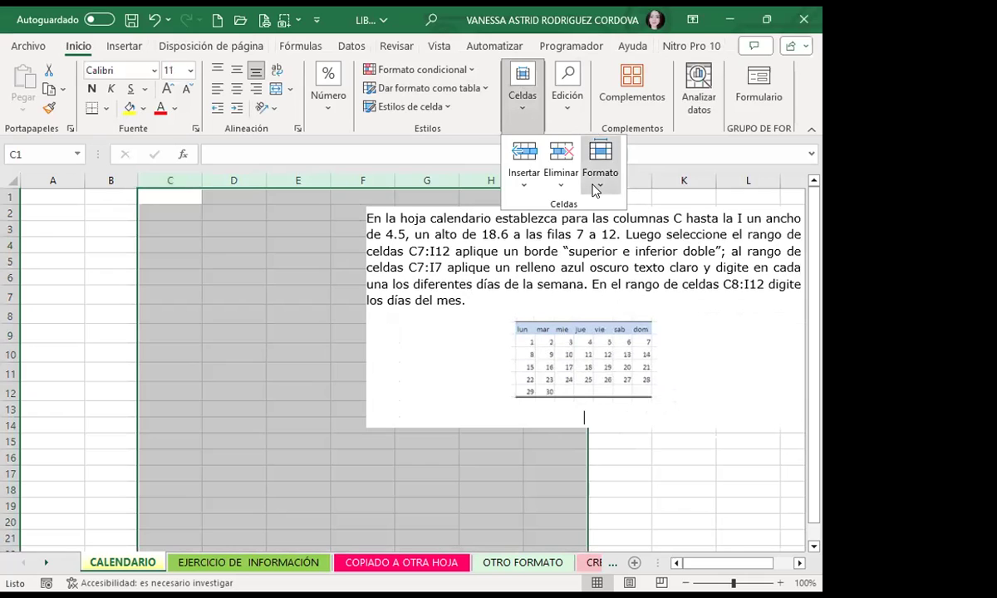
{"action": "left_click", "coordinate": [598, 185]}
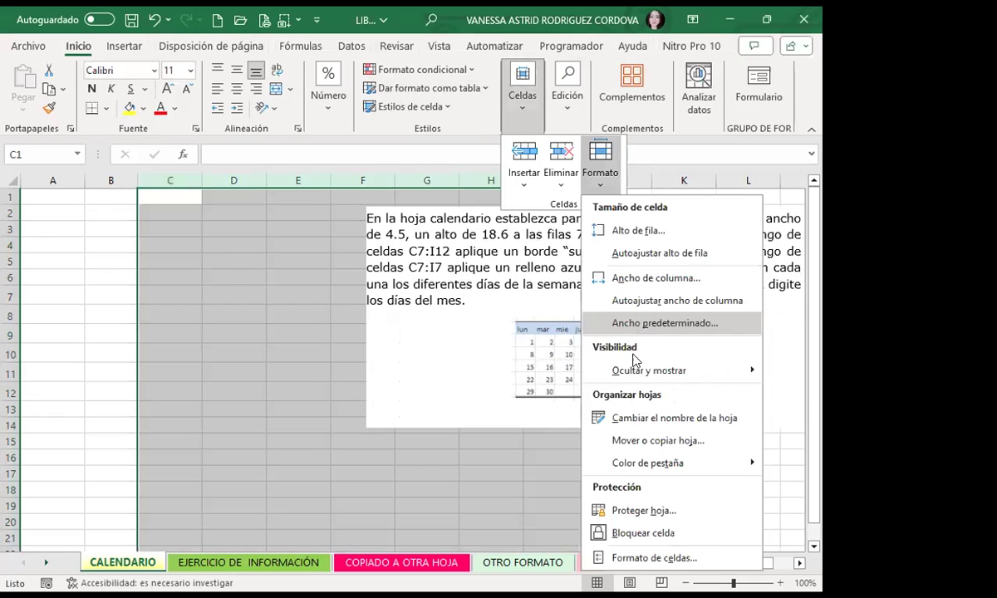
{"action": "left_click", "coordinate": [631, 277]}
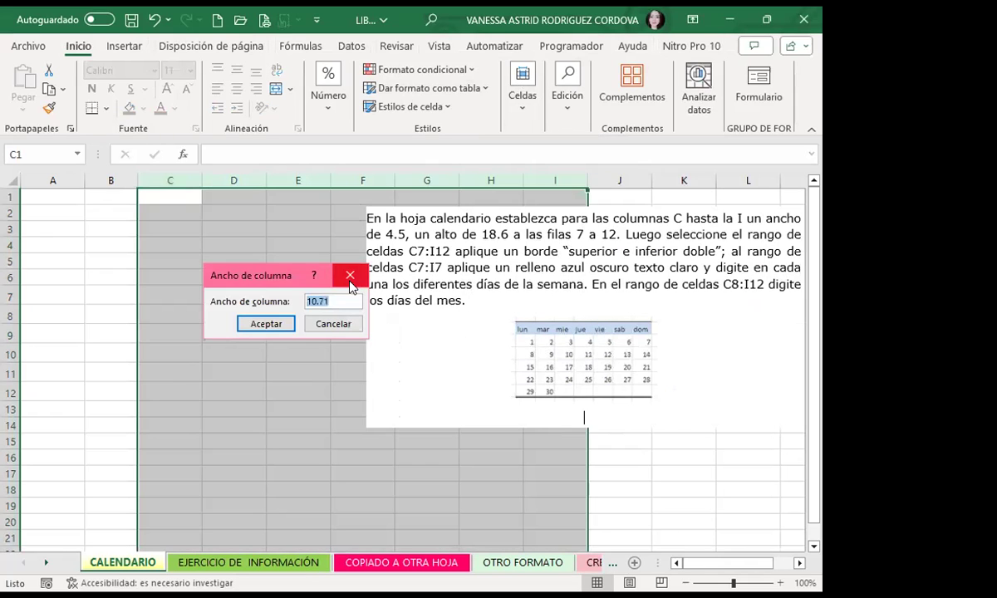
{"action": "type", "text": "4.5"}
{"action": "key", "text": "Return"}
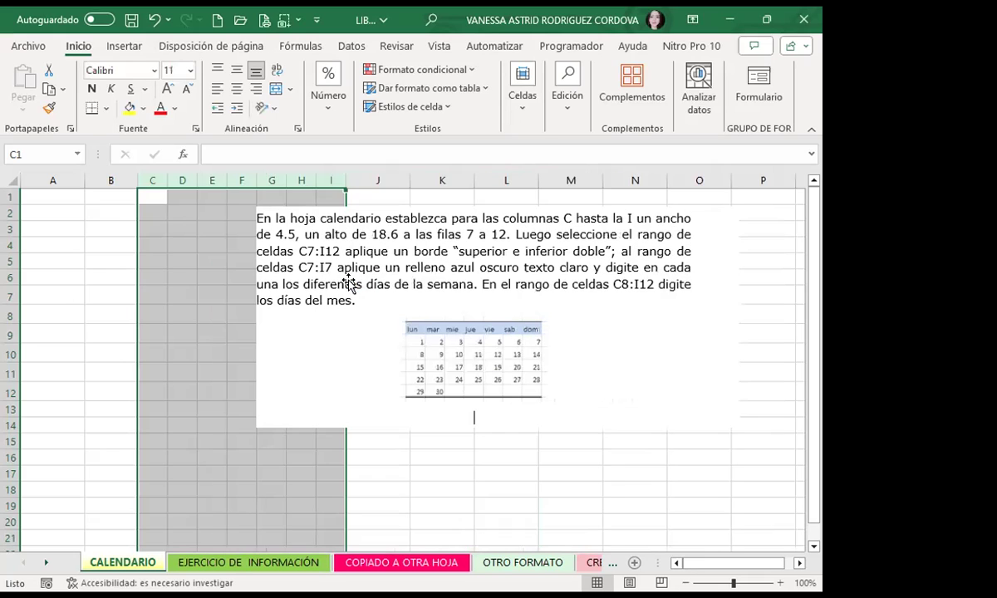
{"action": "left_click", "coordinate": [466, 264]}
{"action": "left_click_drag", "start_coordinate": [465, 265], "coordinate": [559, 263]}
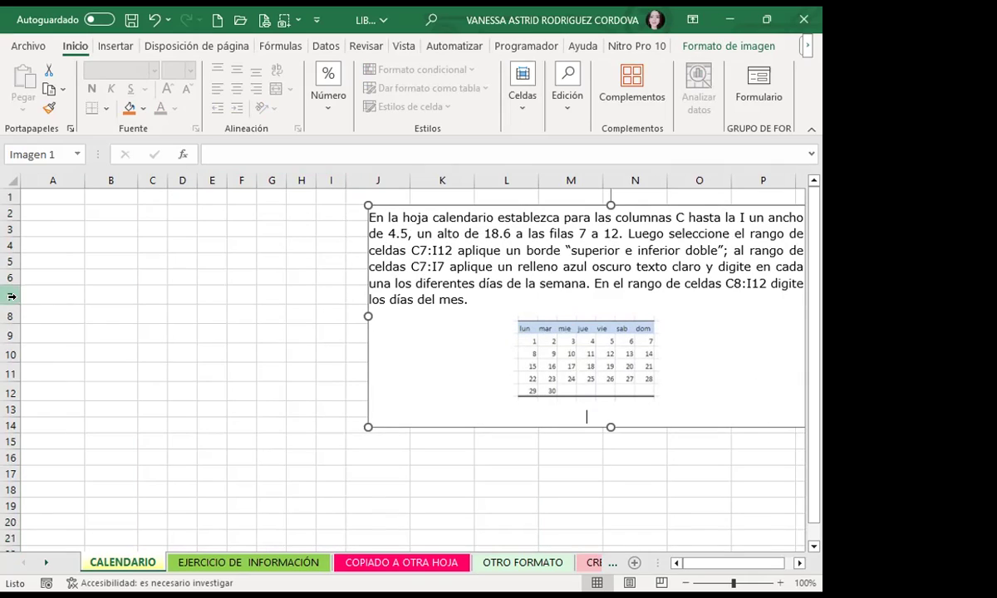
Step: Select rows 7–12 and give them a row height of 18.6 via Formato > Alto de fila
{"action": "left_click_drag", "start_coordinate": [12, 291], "coordinate": [7, 386]}
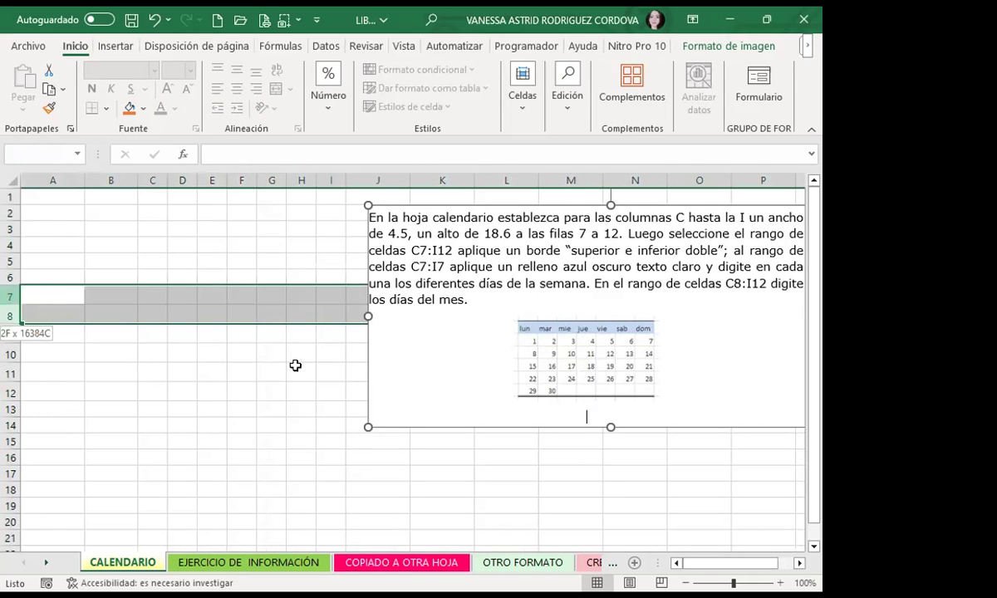
{"action": "left_click", "coordinate": [523, 87]}
{"action": "left_click", "coordinate": [599, 181]}
{"action": "left_click", "coordinate": [587, 221]}
{"action": "type", "text": "18.6"}
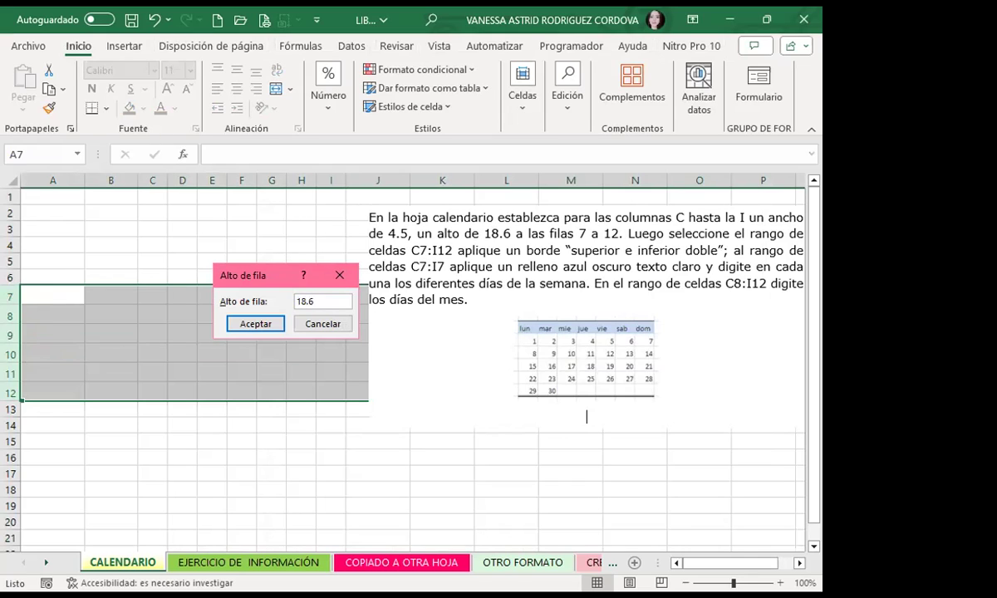
{"action": "left_click", "coordinate": [244, 324]}
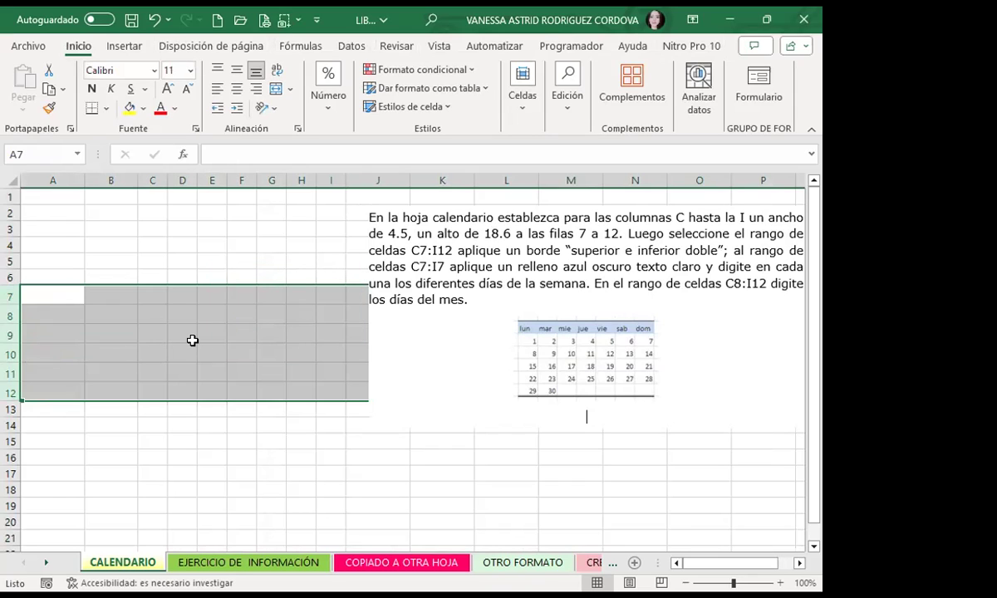
Step: Clear the row selection and shift the instruction picture left so it starts around column H
{"action": "left_click", "coordinate": [163, 336]}
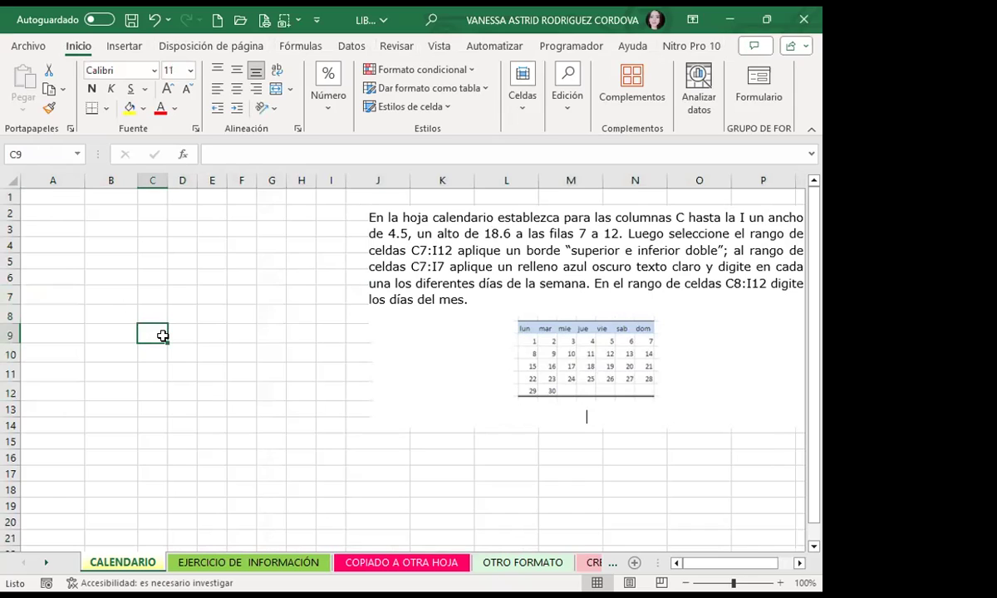
{"action": "left_click", "coordinate": [150, 313]}
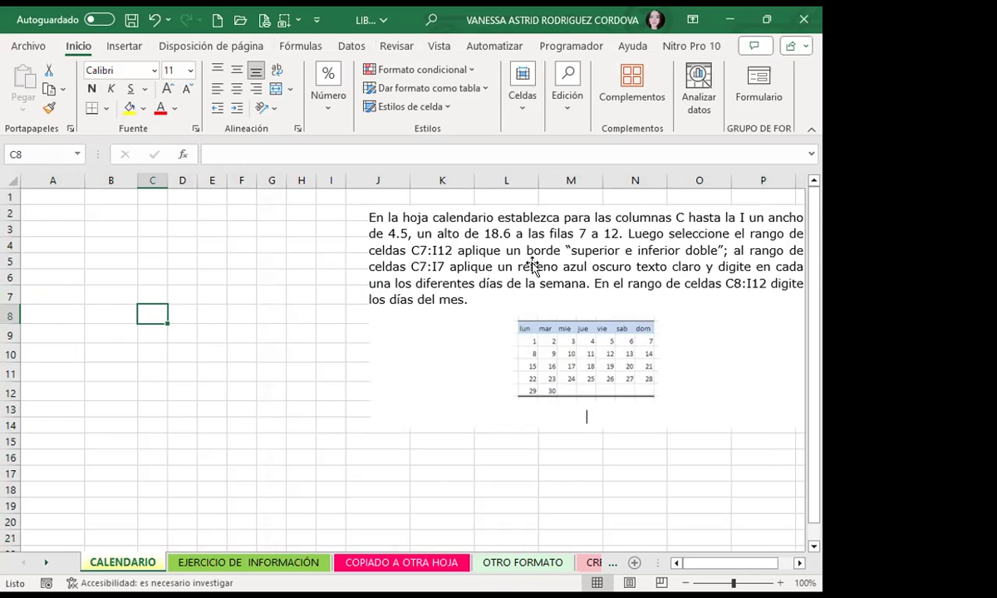
{"action": "left_click_drag", "start_coordinate": [663, 263], "coordinate": [602, 266]}
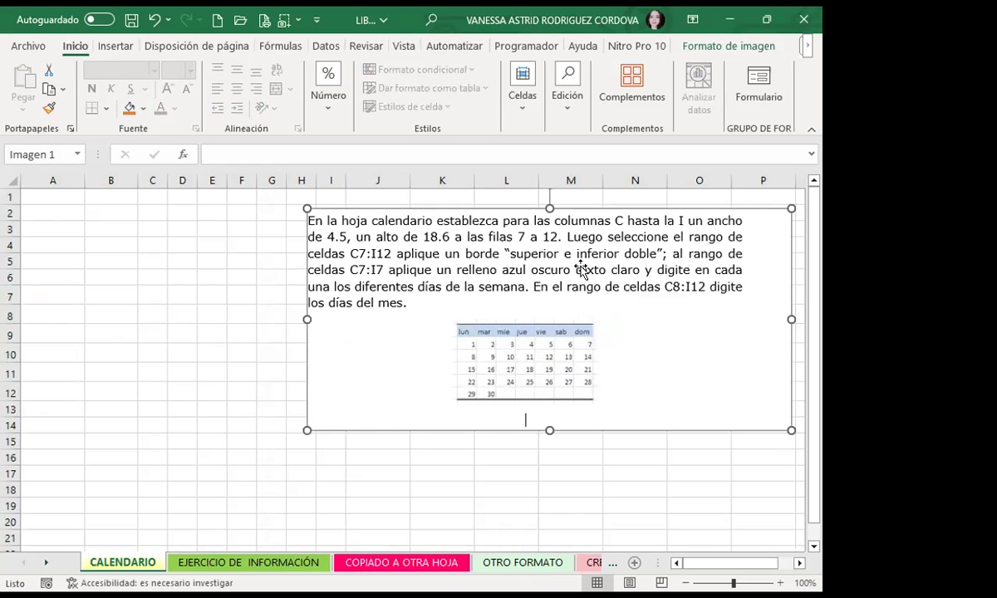
Step: Nudge the picture back right, then apply Borde superior e inferior doble to C7:I12
{"action": "left_click_drag", "start_coordinate": [415, 270], "coordinate": [507, 261]}
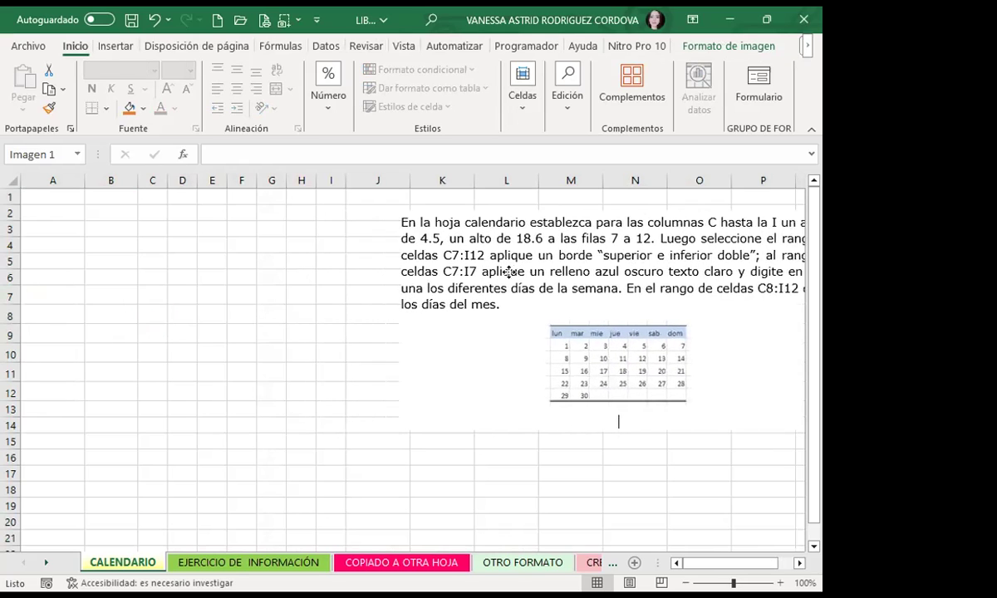
{"action": "left_click", "coordinate": [143, 278]}
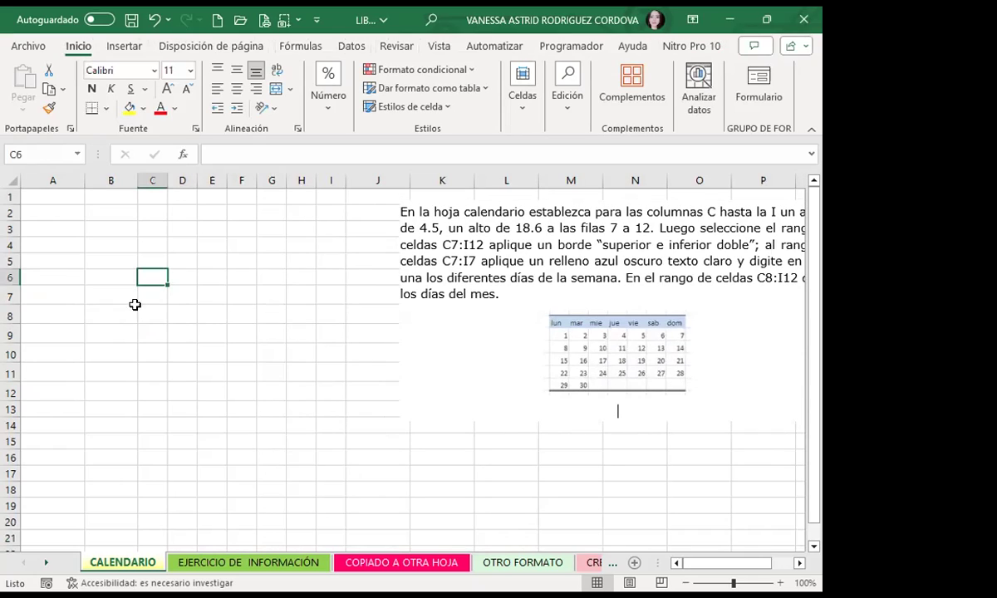
{"action": "mouse_move", "coordinate": [145, 294]}
{"action": "left_mouse_down"}
{"action": "mouse_move", "coordinate": [284, 298]}
{"action": "mouse_move", "coordinate": [330, 359]}
{"action": "mouse_move", "coordinate": [329, 391]}
{"action": "left_mouse_up"}
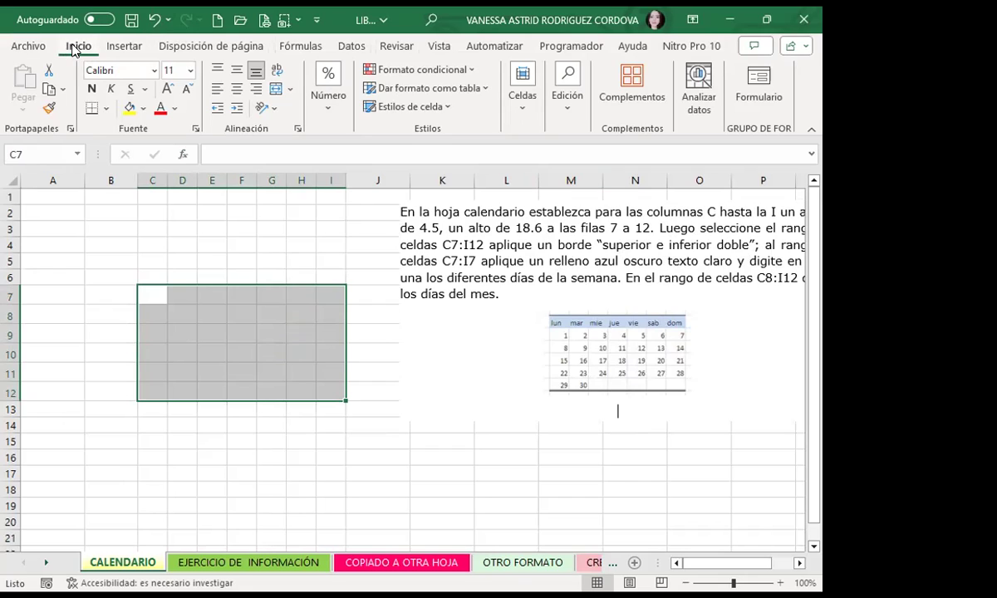
{"action": "left_click", "coordinate": [105, 110]}
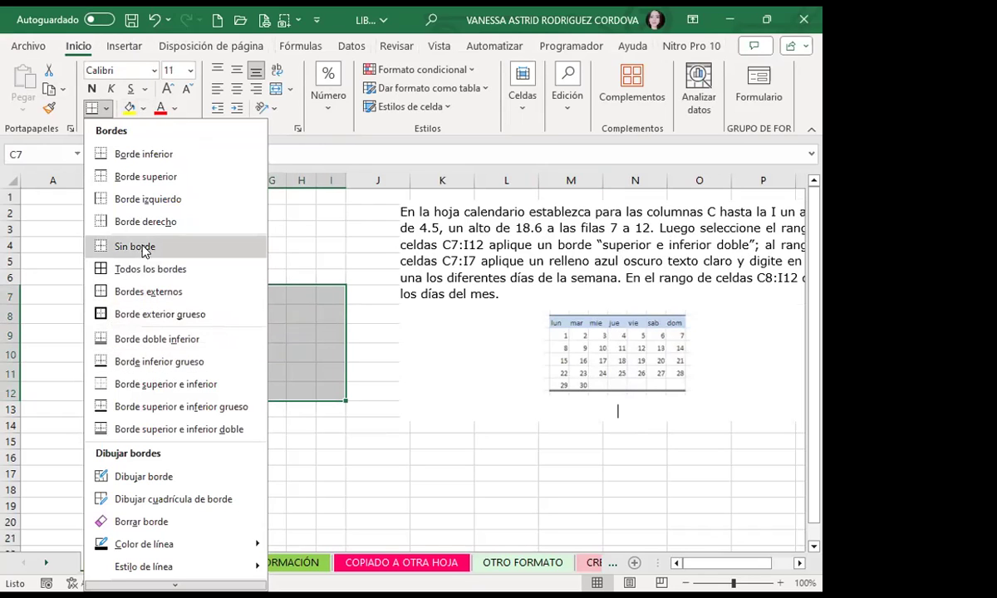
{"action": "left_click", "coordinate": [137, 428]}
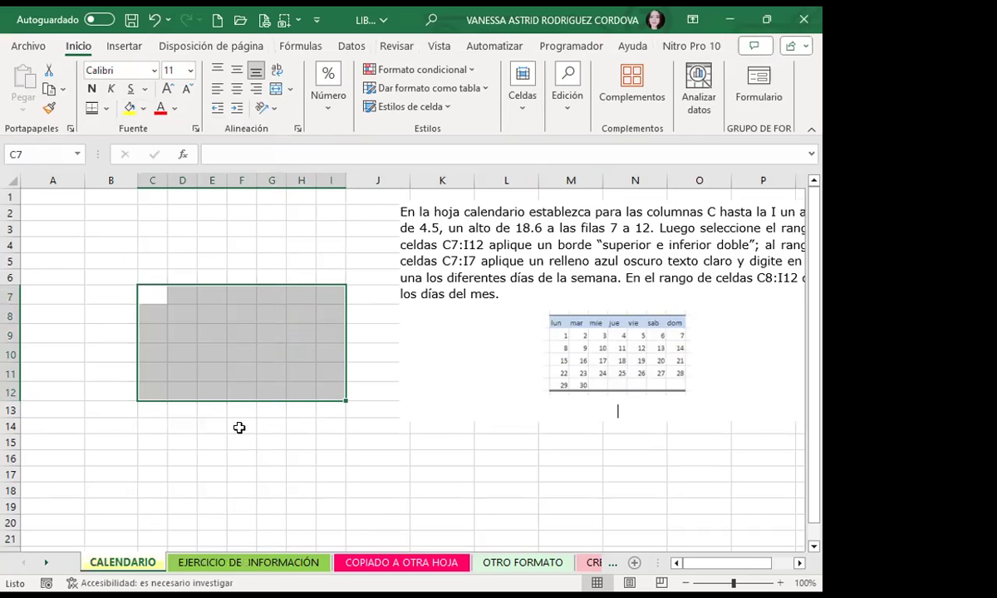
{"action": "left_click", "coordinate": [239, 426]}
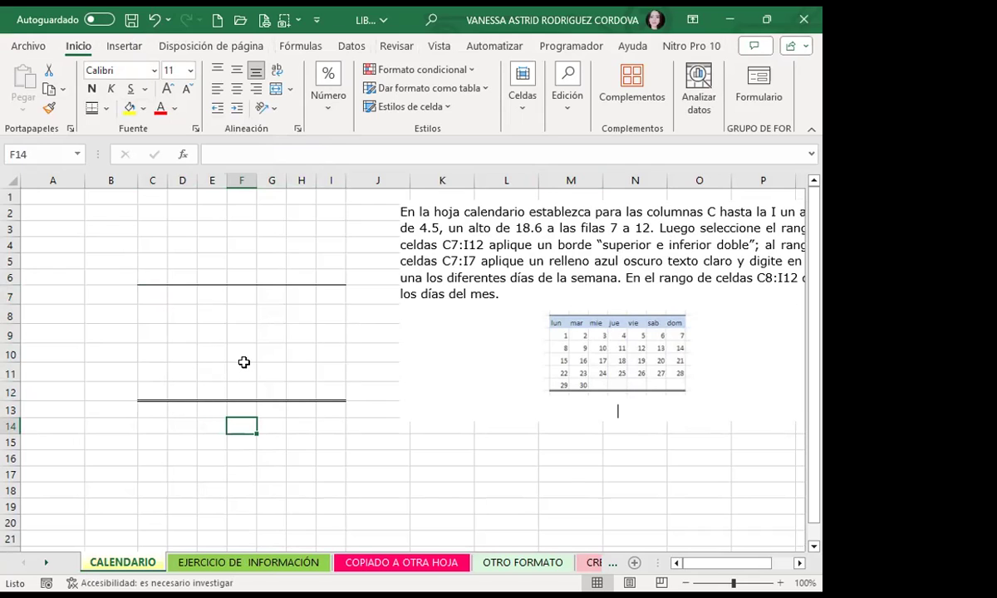
Step: Shade header row C7:I7 with Azul, Énfasis 5, Claro 80%, and readjust the instruction picture
{"action": "left_click_drag", "start_coordinate": [621, 332], "coordinate": [579, 349]}
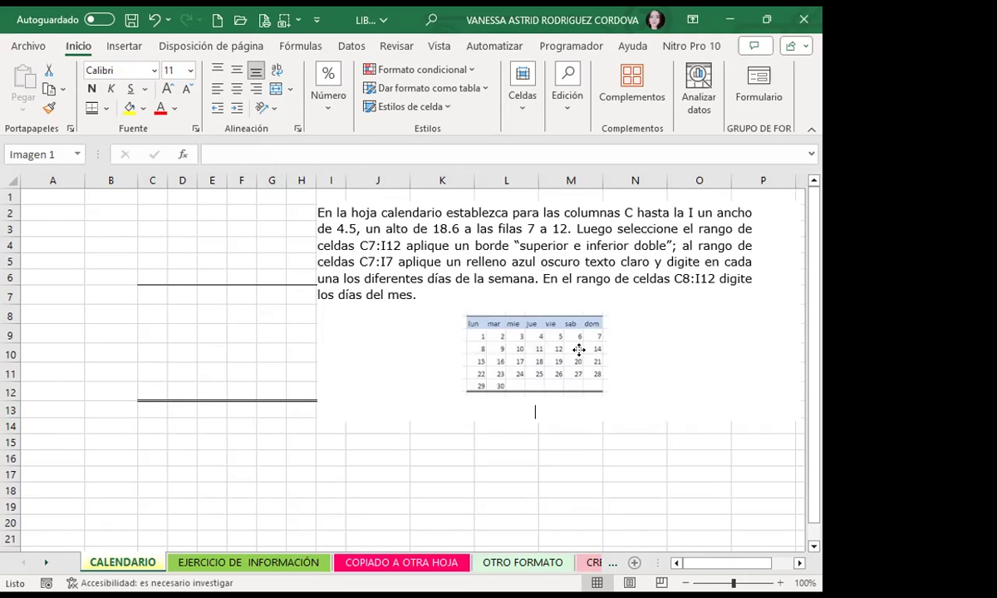
{"action": "left_click_drag", "start_coordinate": [579, 349], "coordinate": [634, 348]}
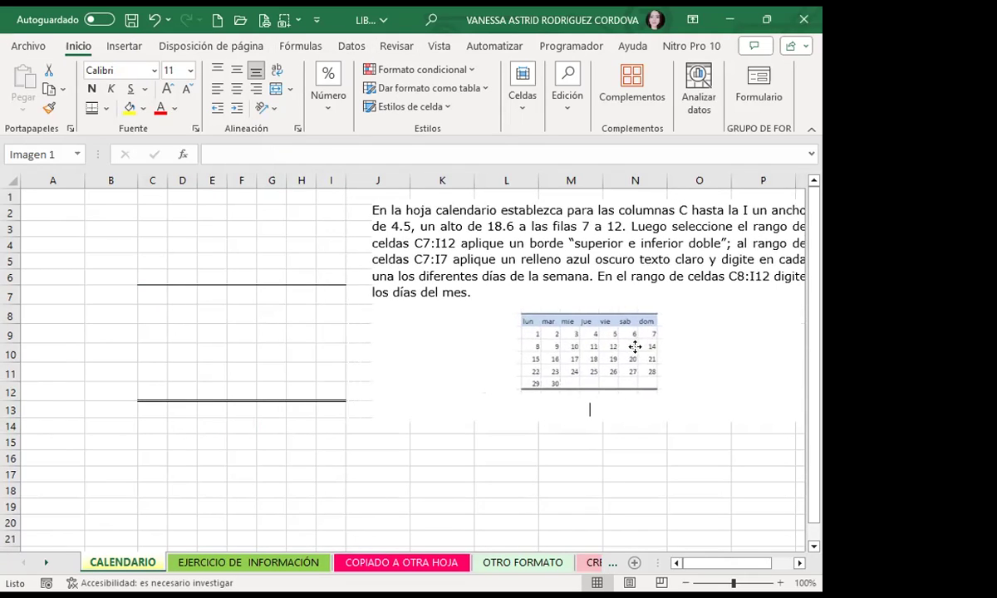
{"action": "left_click_drag", "start_coordinate": [147, 293], "coordinate": [319, 296]}
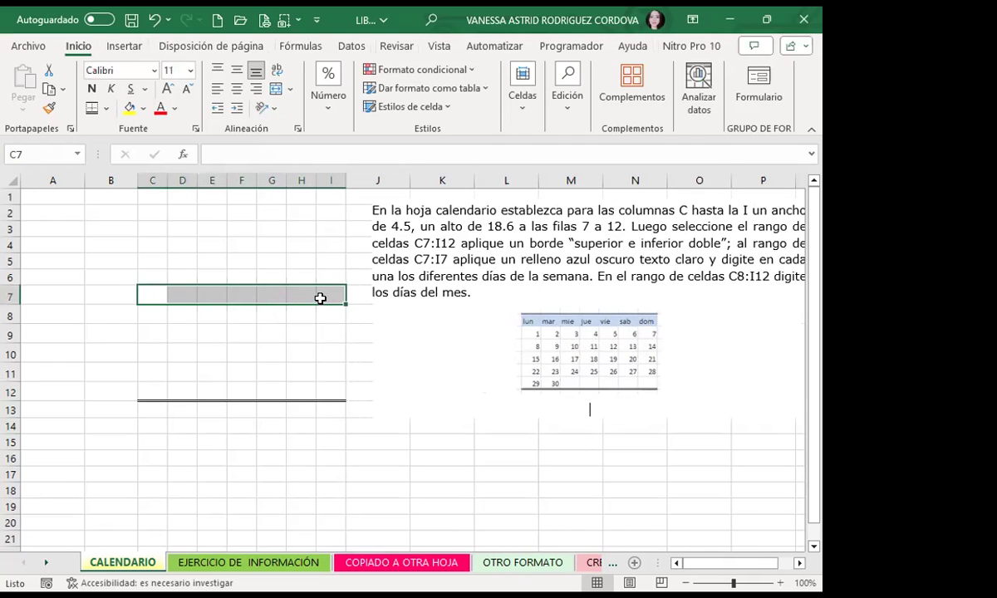
{"action": "left_click", "coordinate": [143, 113]}
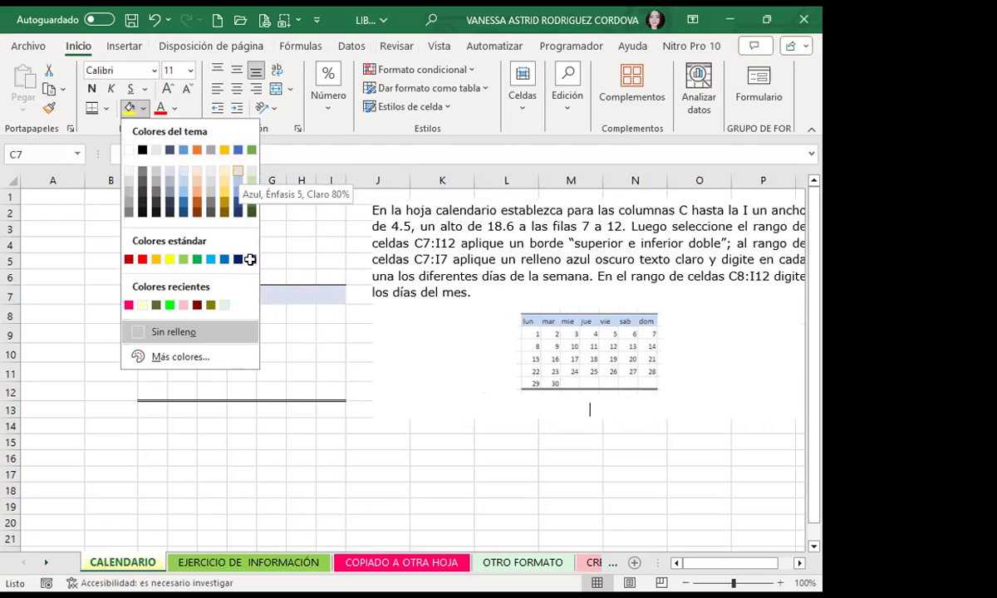
{"action": "left_click", "coordinate": [238, 172]}
{"action": "left_click", "coordinate": [212, 314]}
{"action": "left_click", "coordinate": [215, 295]}
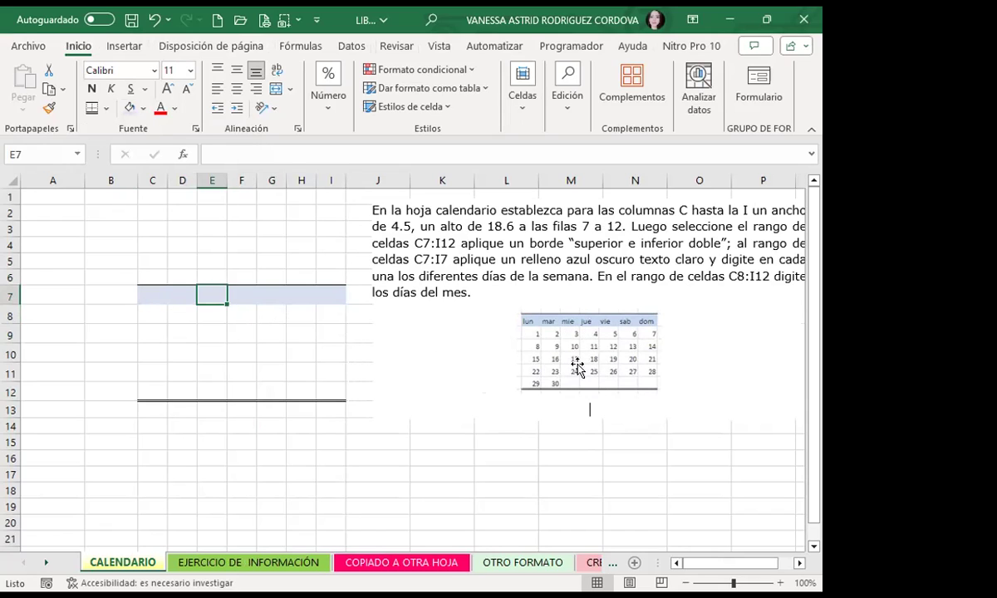
{"action": "mouse_move", "coordinate": [546, 388]}
{"action": "left_mouse_down"}
{"action": "mouse_move", "coordinate": [510, 397]}
{"action": "mouse_move", "coordinate": [588, 389]}
{"action": "left_mouse_up"}
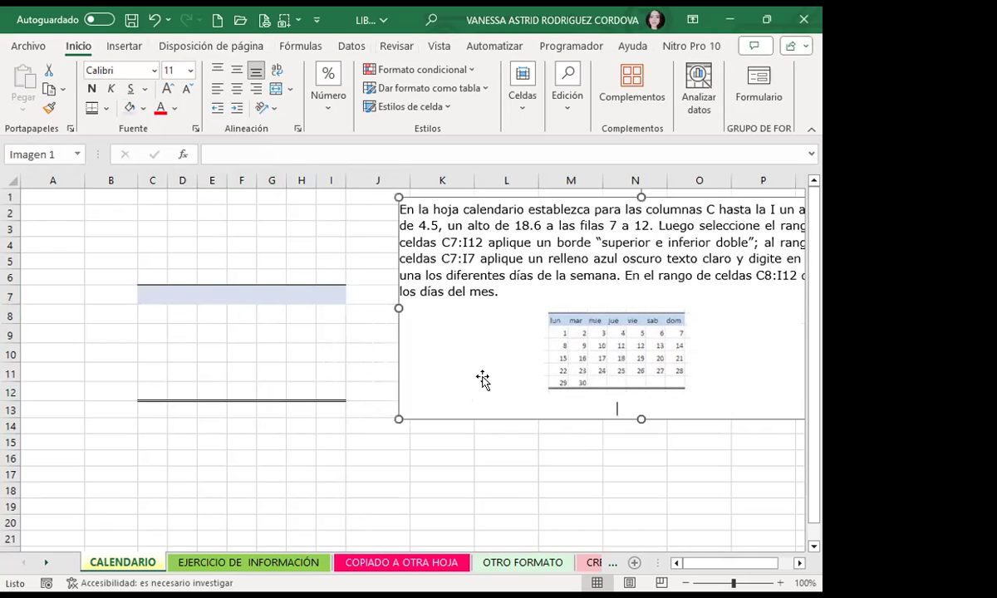
Step: Enter LUN in C7 and auto-fill the weekdays LUN through DOM across C7:I7
{"action": "left_click", "coordinate": [154, 287]}
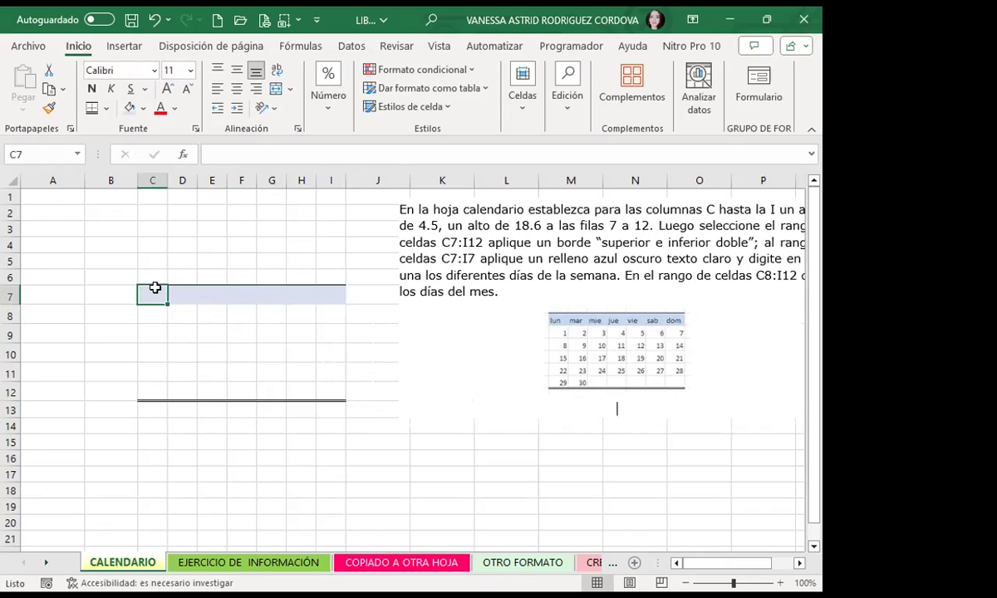
{"action": "type", "text": "LUN"}
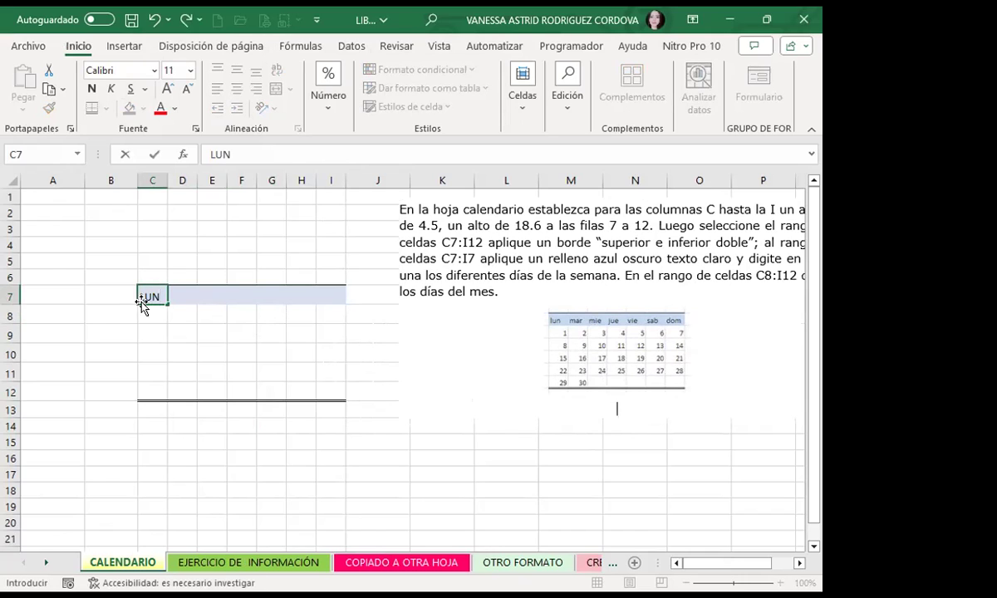
{"action": "key", "text": "Return"}
{"action": "left_click", "coordinate": [156, 301]}
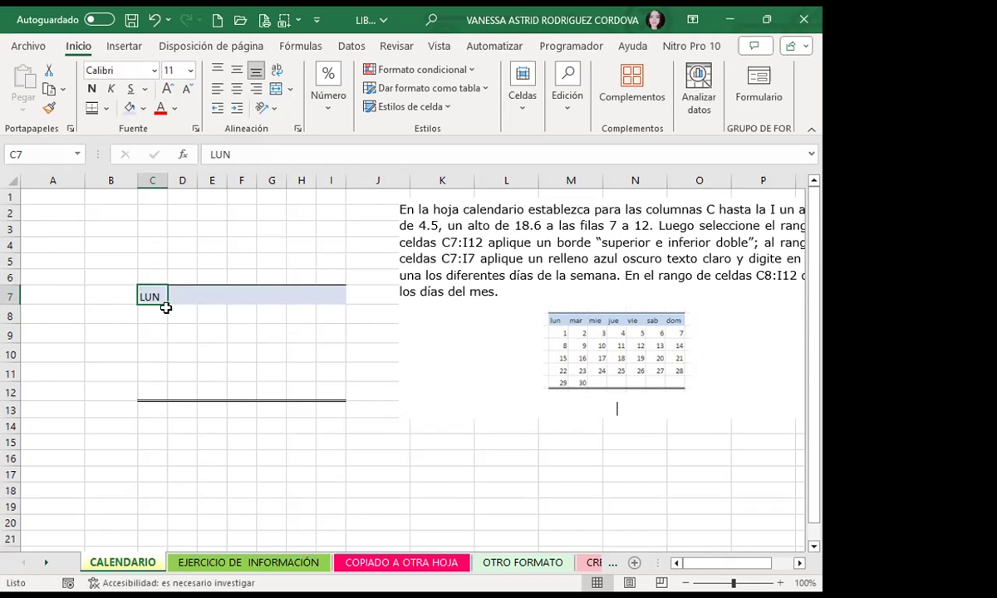
{"action": "left_click_drag", "start_coordinate": [166, 307], "coordinate": [336, 296]}
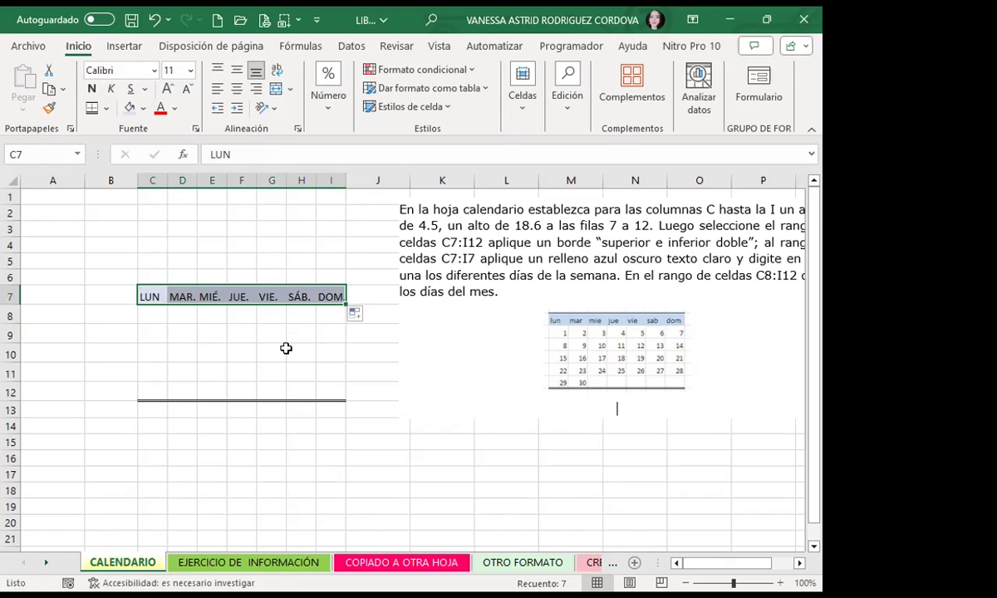
{"action": "left_click", "coordinate": [154, 312]}
{"action": "left_click_drag", "start_coordinate": [594, 305], "coordinate": [478, 304]}
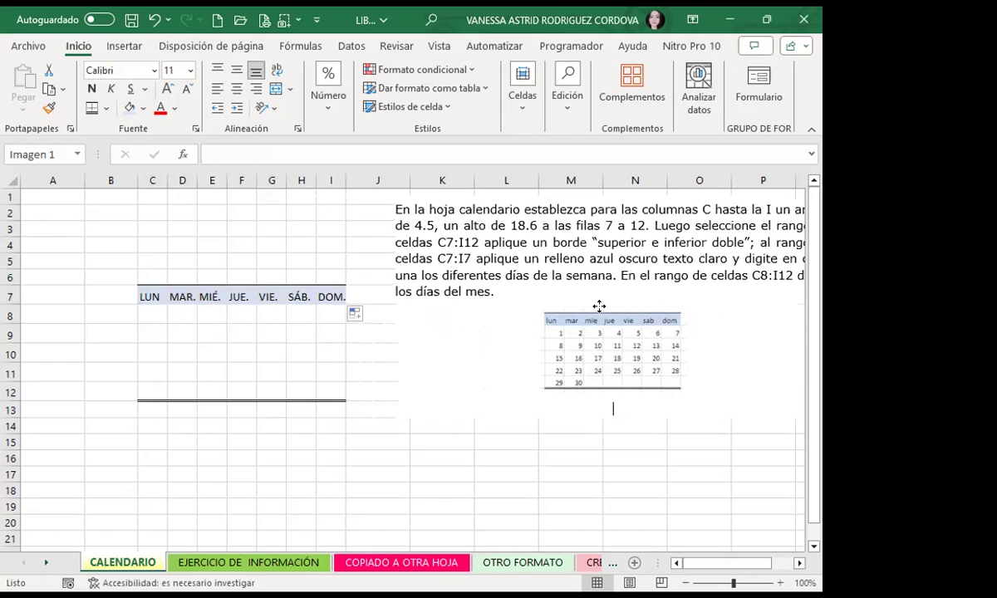
{"action": "left_click_drag", "start_coordinate": [478, 303], "coordinate": [600, 305]}
Step: Enter the week starts 1, 8, 15, 22, 29 down column C and 30 in D12
{"action": "left_click", "coordinate": [155, 316]}
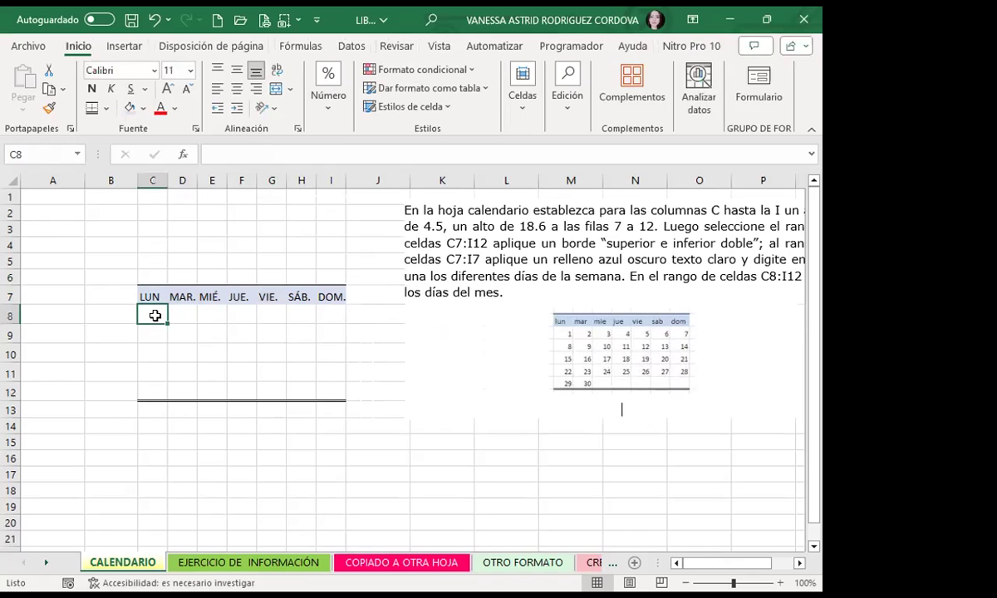
{"action": "type", "text": "1"}
{"action": "key", "text": "Return"}
{"action": "type", "text": "8"}
{"action": "key", "text": "Return"}
{"action": "type", "text": "15"}
{"action": "key", "text": "Return"}
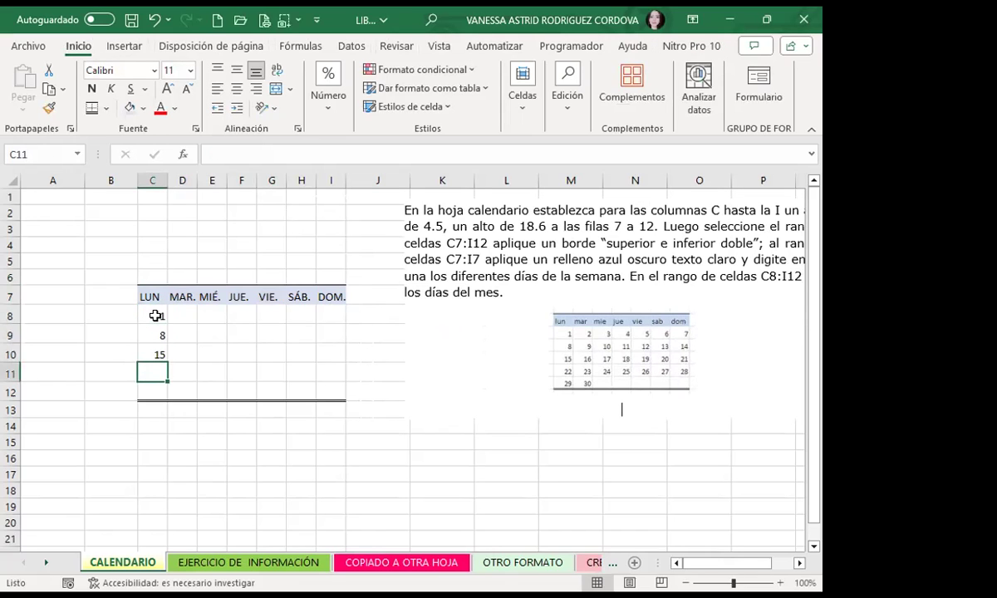
{"action": "type", "text": "22"}
{"action": "key", "text": "Return"}
{"action": "type", "text": "29"}
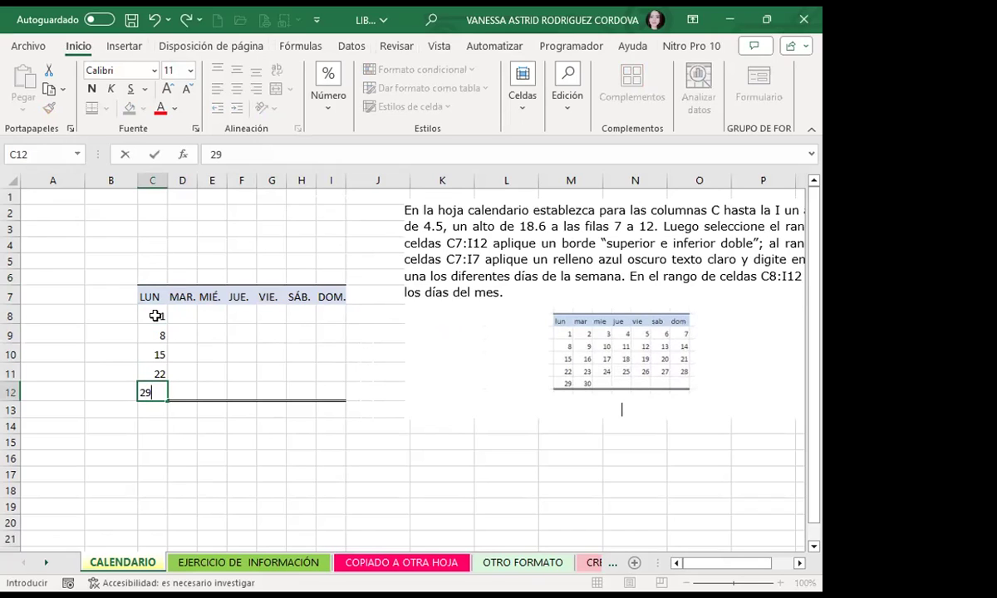
{"action": "key", "text": "Tab"}
{"action": "type", "text": "30"}
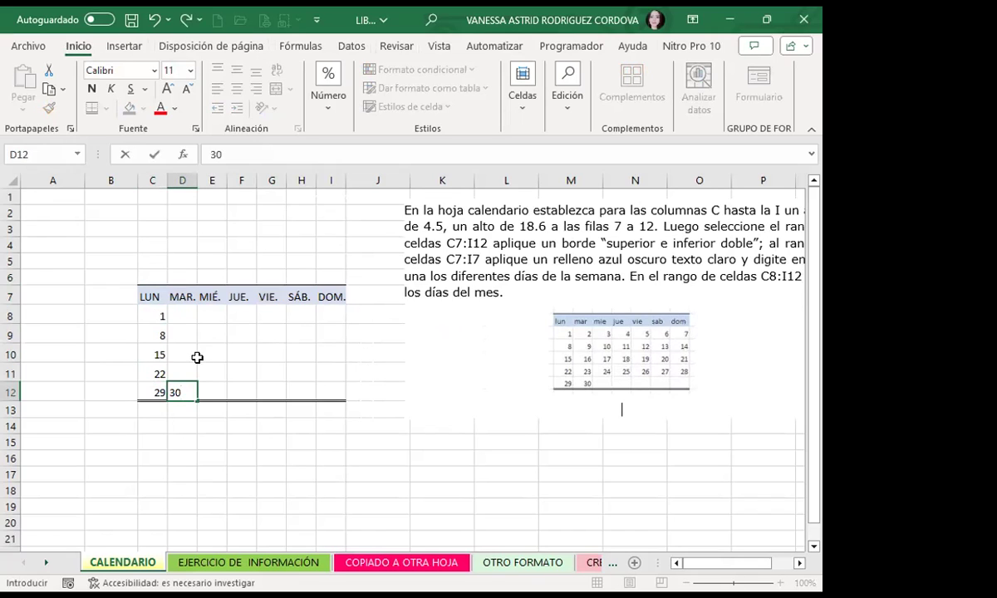
{"action": "left_click", "coordinate": [155, 316]}
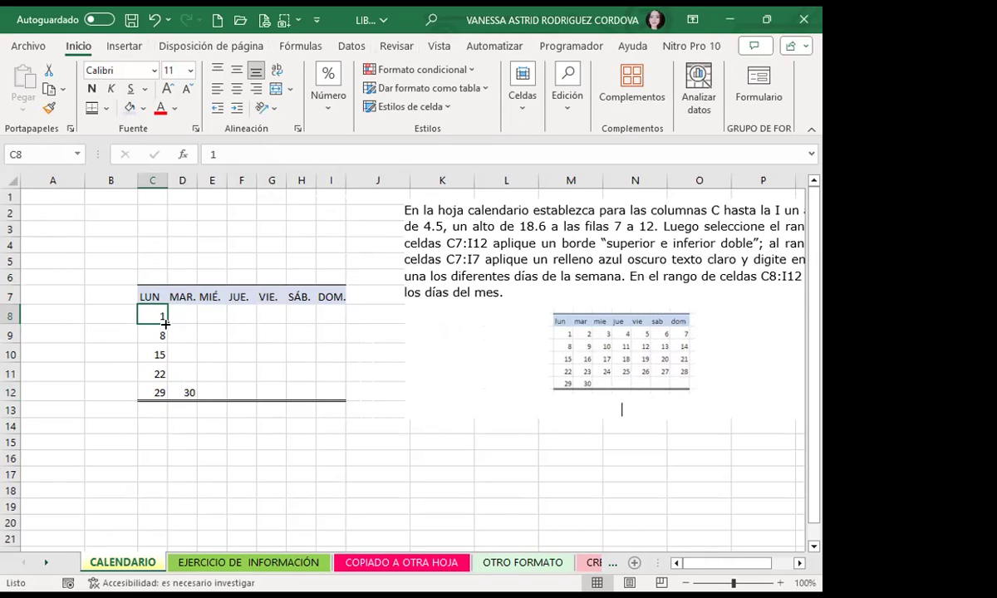
Step: Fill rows 8 and 9 as series so they count 1–7 and 8–14
{"action": "left_click_drag", "start_coordinate": [165, 322], "coordinate": [335, 317]}
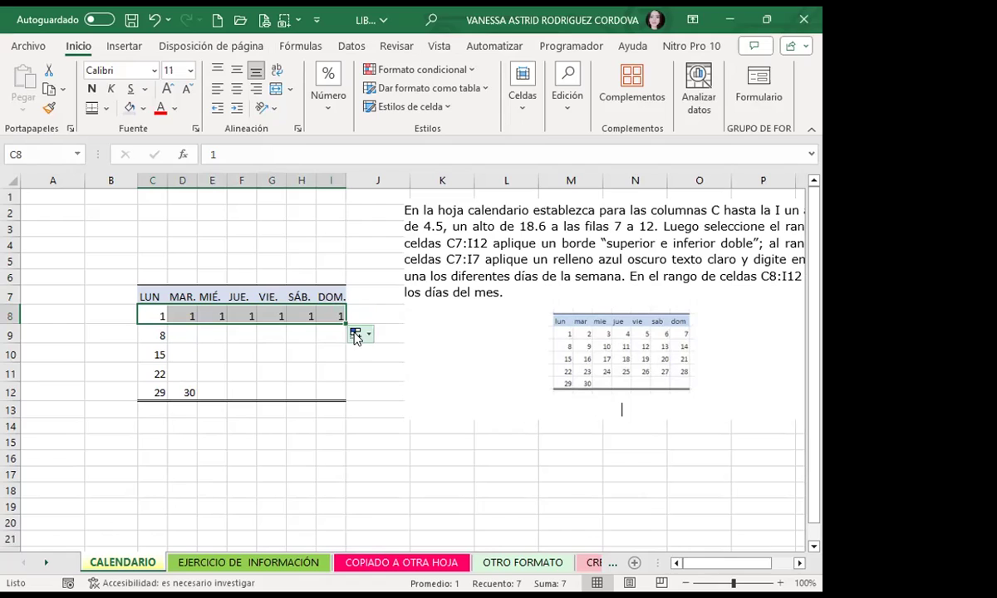
{"action": "left_click", "coordinate": [356, 335]}
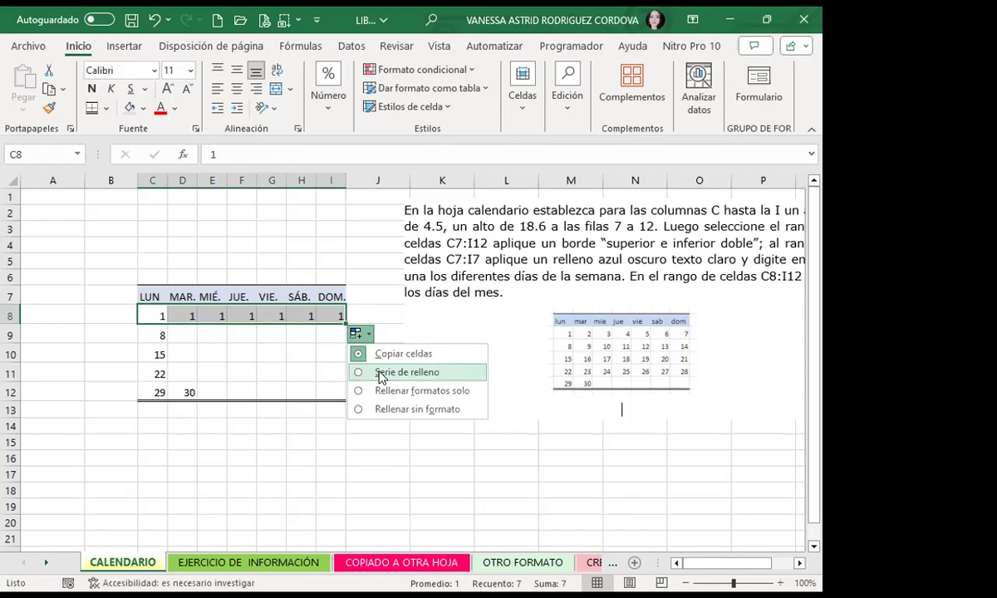
{"action": "left_click", "coordinate": [381, 374]}
{"action": "left_click", "coordinate": [154, 335]}
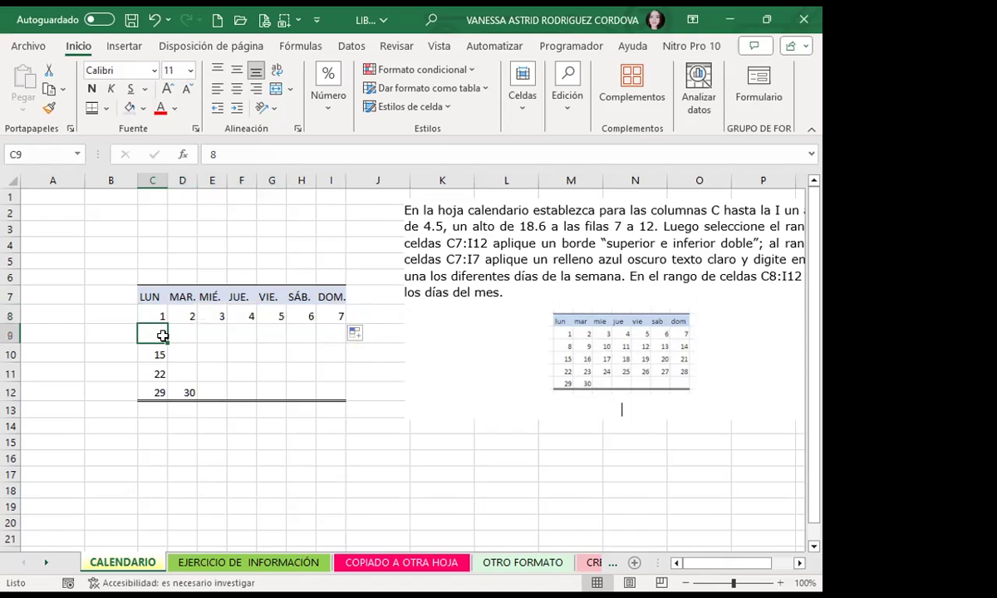
{"action": "left_click_drag", "start_coordinate": [165, 339], "coordinate": [335, 337]}
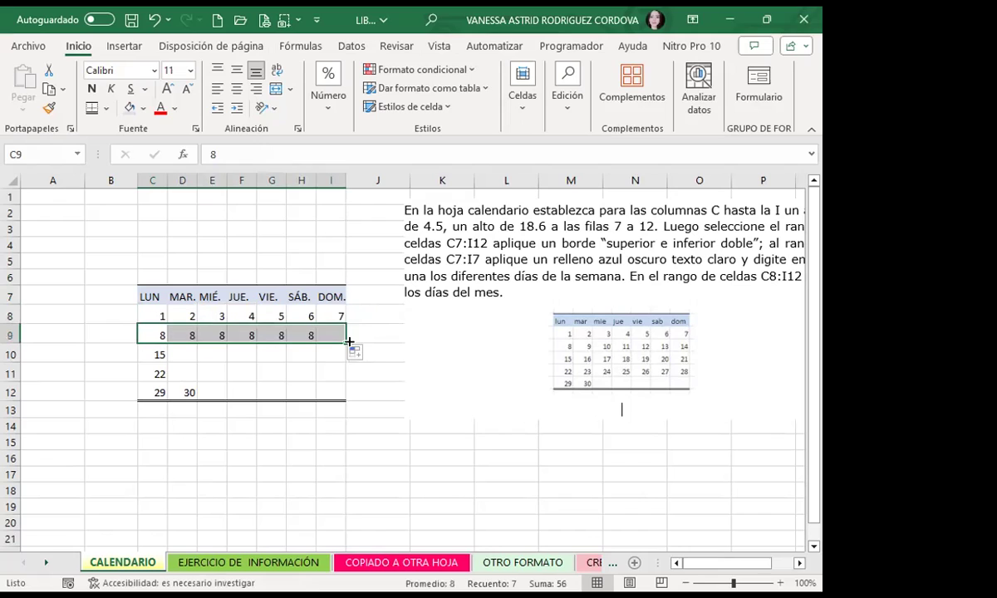
{"action": "left_click", "coordinate": [360, 354]}
{"action": "left_click", "coordinate": [363, 391]}
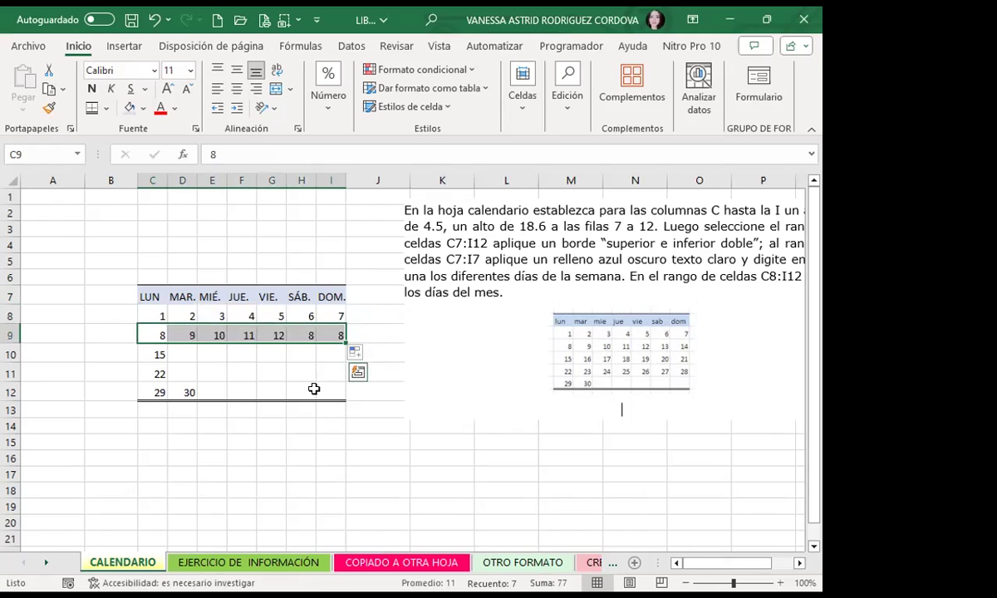
{"action": "left_click", "coordinate": [157, 358]}
Step: Fill the third and fourth week rows as series, counting 15–21 and 22–28
{"action": "left_click_drag", "start_coordinate": [167, 362], "coordinate": [336, 357]}
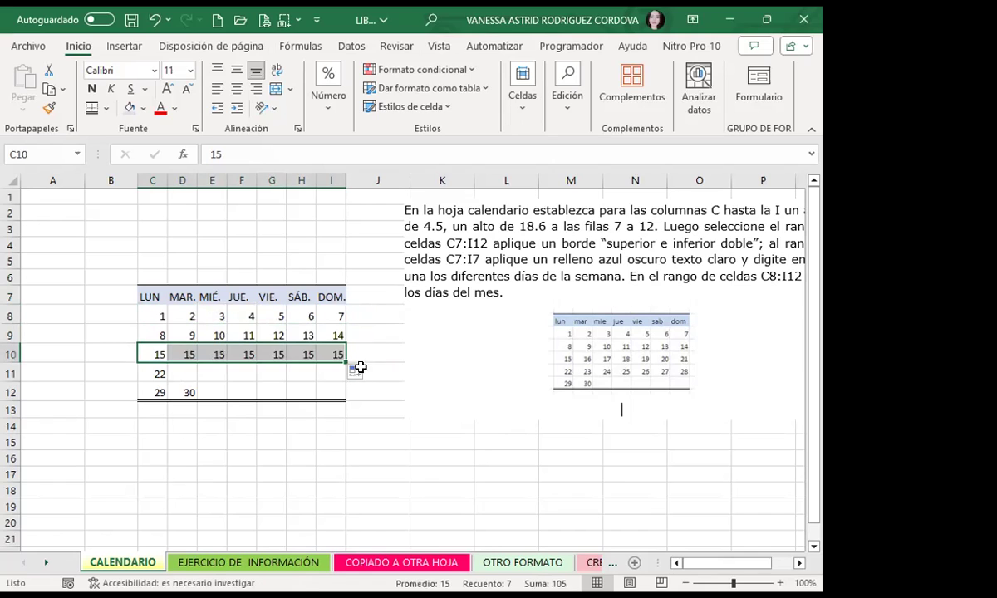
{"action": "left_click", "coordinate": [356, 372]}
{"action": "left_click", "coordinate": [375, 411]}
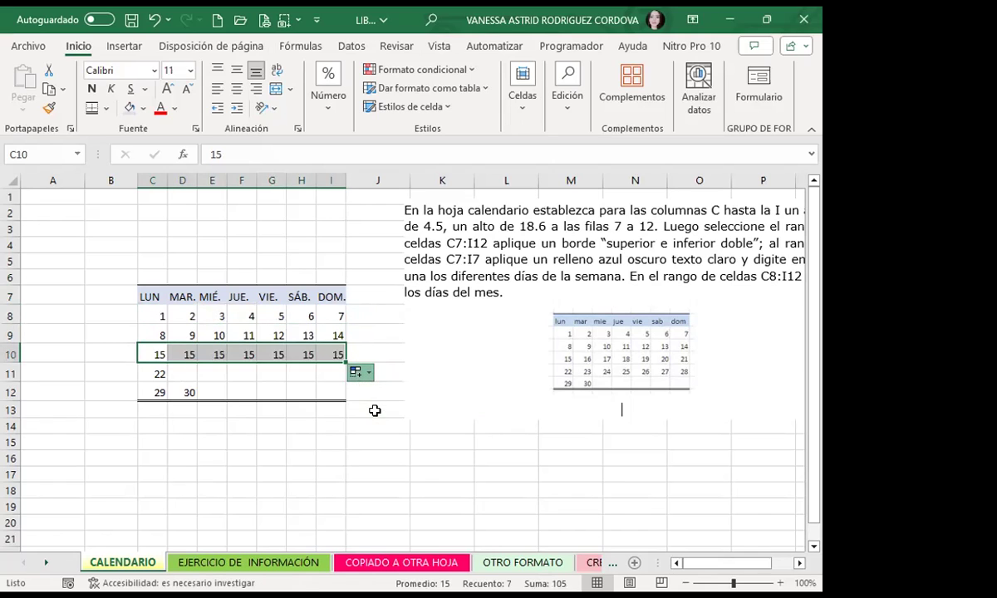
{"action": "left_click", "coordinate": [158, 374]}
{"action": "left_click_drag", "start_coordinate": [167, 381], "coordinate": [337, 378]}
{"action": "left_click", "coordinate": [357, 391]}
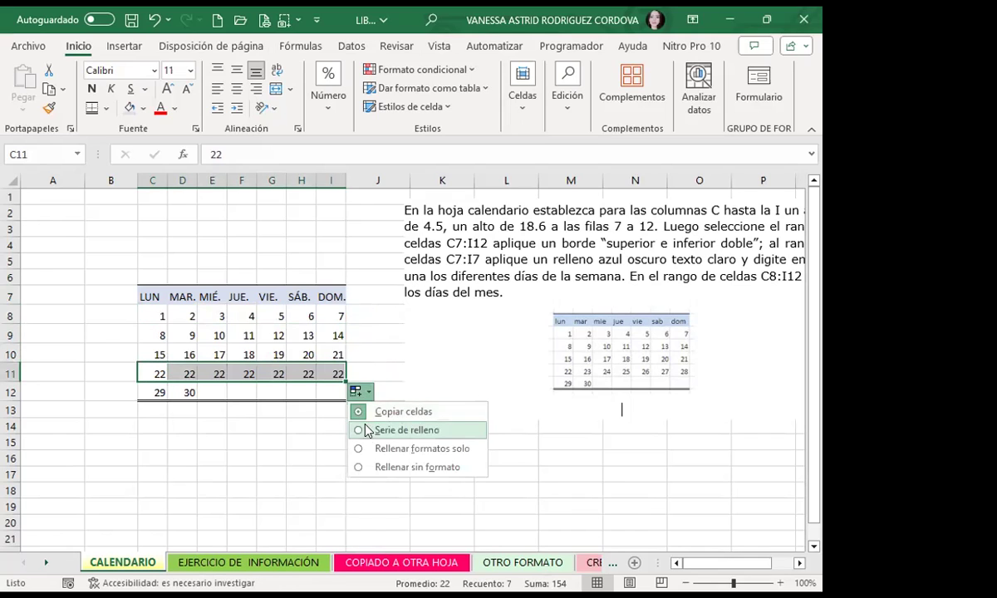
{"action": "left_click", "coordinate": [365, 430]}
{"action": "left_click", "coordinate": [251, 442]}
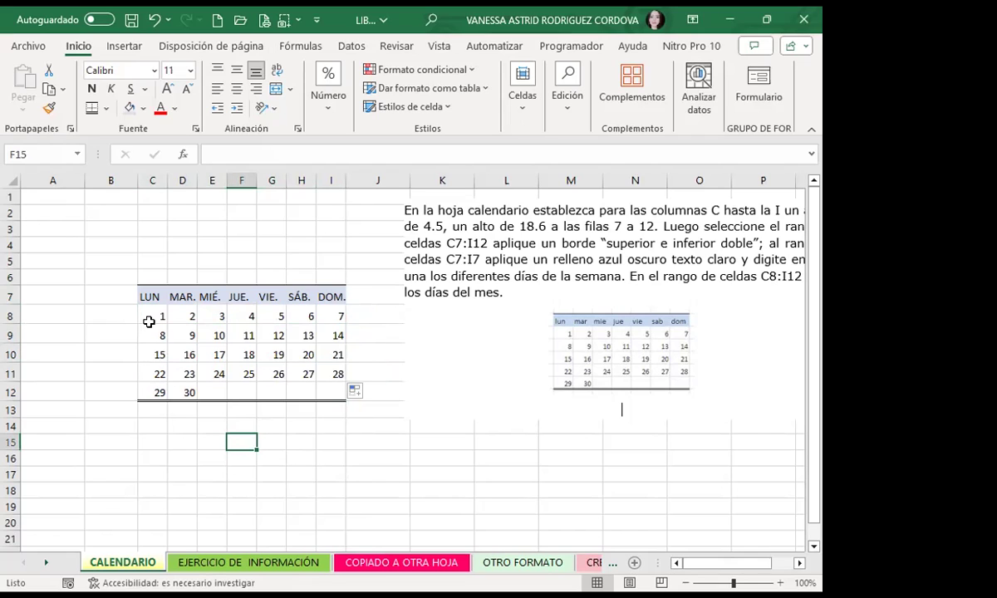
{"action": "left_click", "coordinate": [284, 424]}
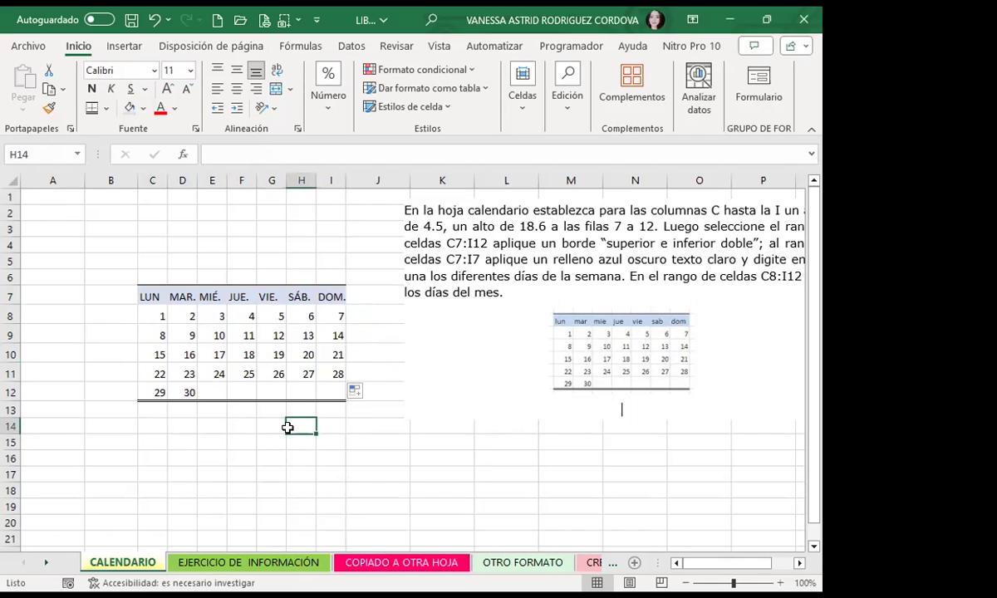
Step: Move the instruction picture further right and slightly down
{"action": "left_click", "coordinate": [584, 241]}
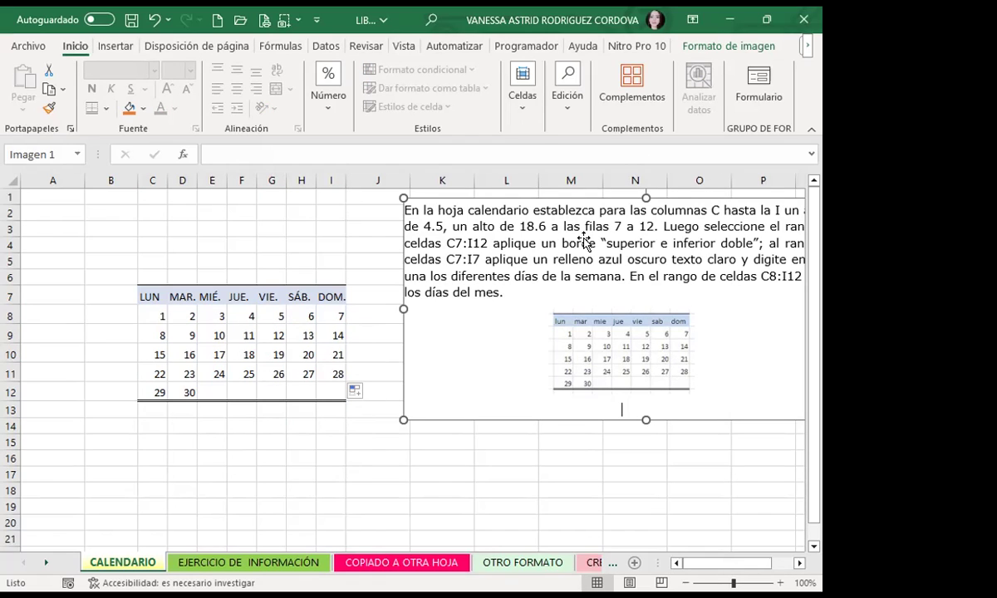
{"action": "left_click", "coordinate": [522, 95]}
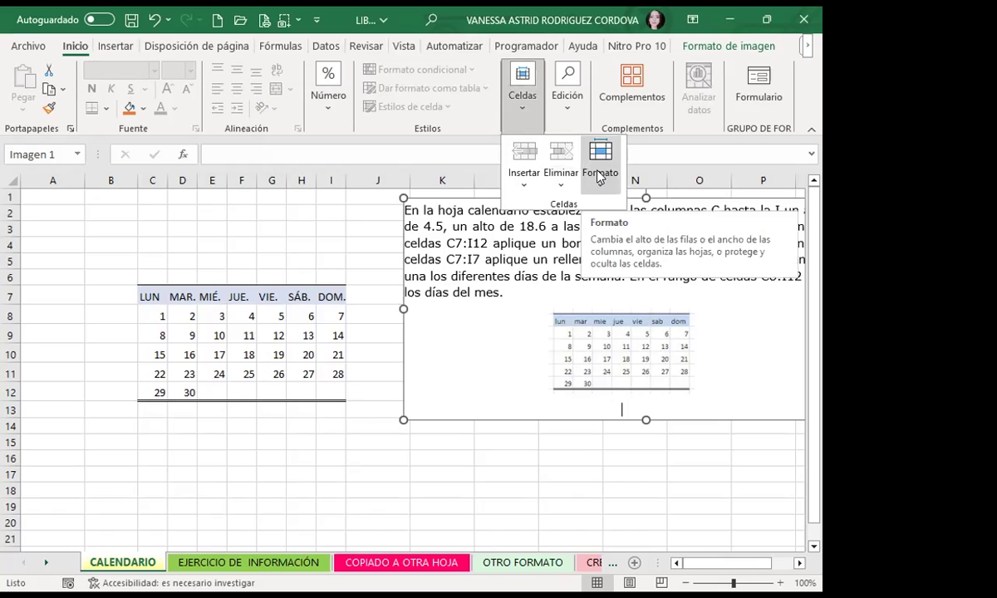
{"action": "left_click_drag", "start_coordinate": [489, 240], "coordinate": [625, 253]}
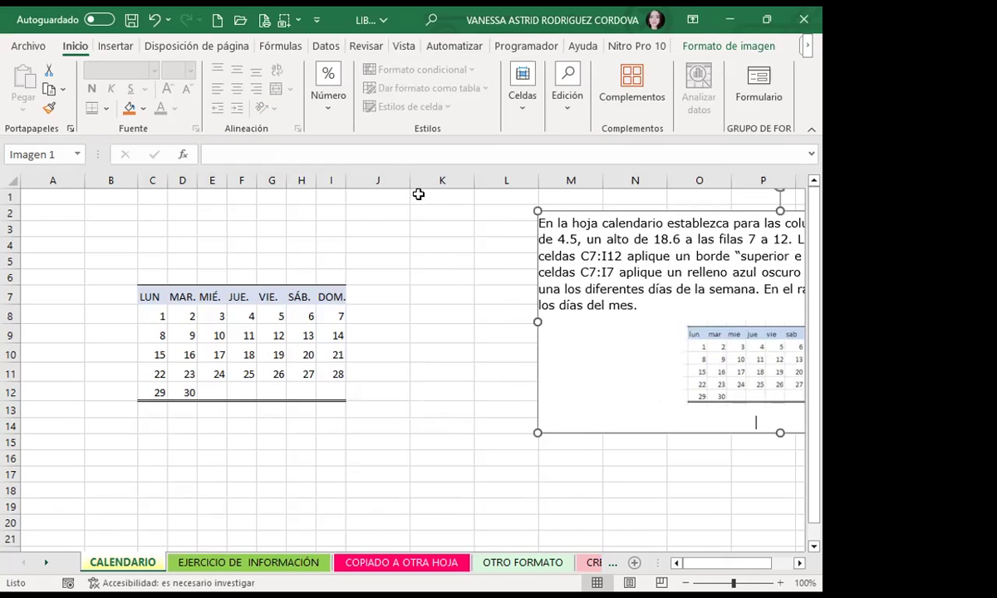
Step: Narrow column K, then resize and auto-fit columns K through O
{"action": "left_click_drag", "start_coordinate": [469, 182], "coordinate": [432, 179]}
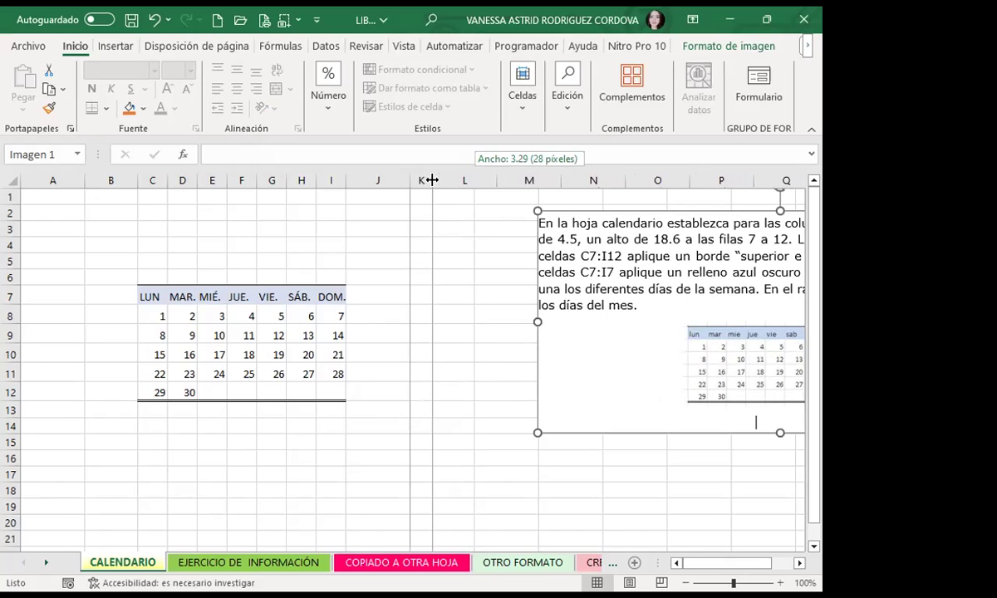
{"action": "left_click_drag", "start_coordinate": [432, 180], "coordinate": [668, 179]}
{"action": "left_click", "coordinate": [429, 177]}
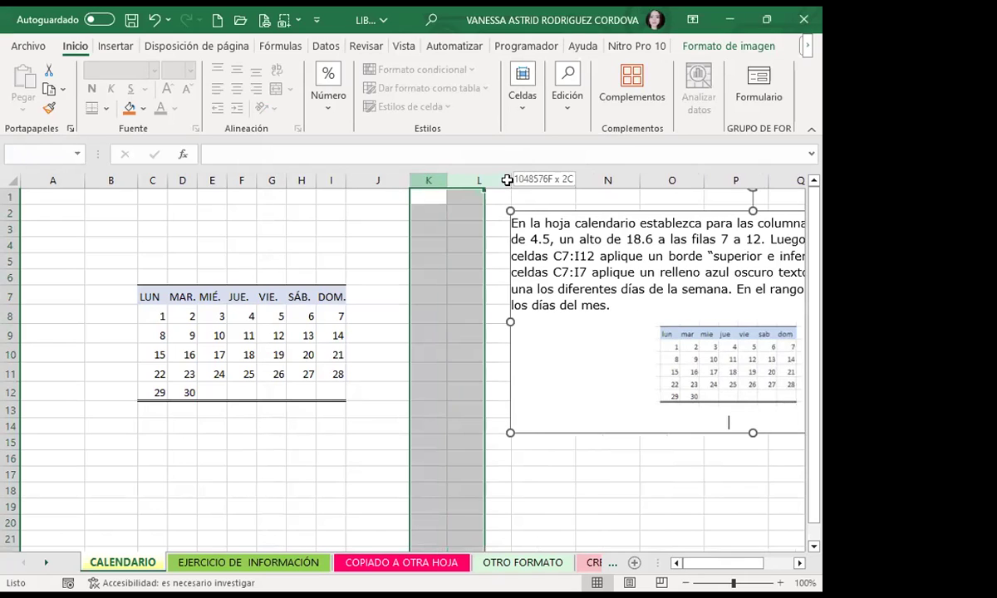
{"action": "left_click_drag", "start_coordinate": [450, 180], "coordinate": [435, 179]}
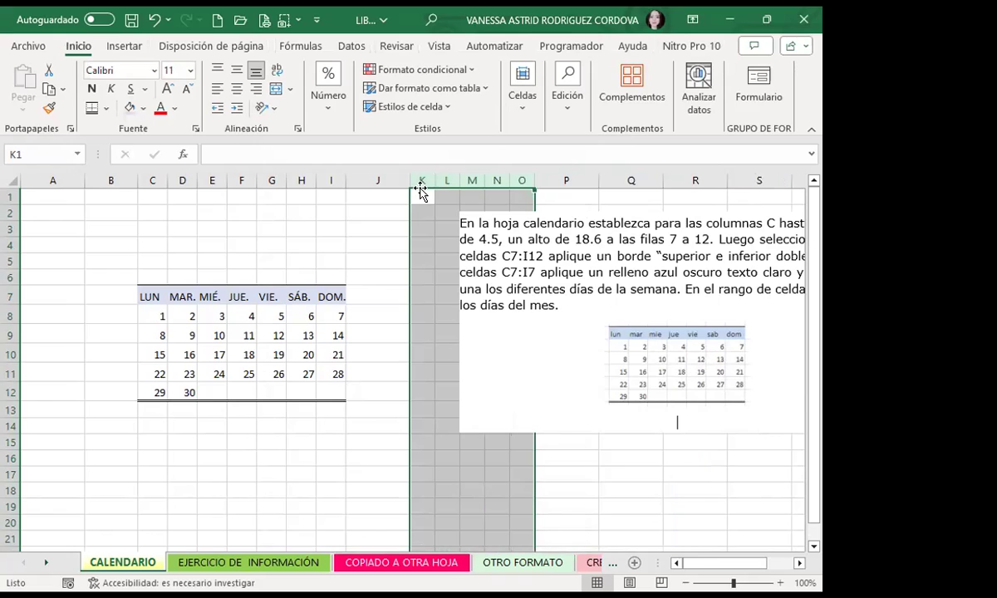
{"action": "left_click_drag", "start_coordinate": [430, 181], "coordinate": [435, 181]}
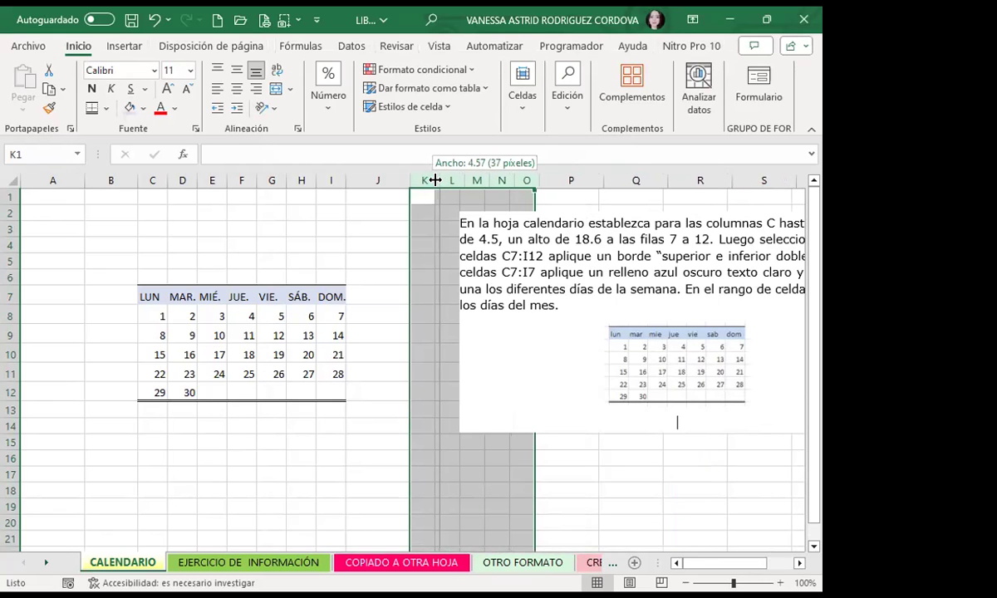
{"action": "left_click_drag", "start_coordinate": [435, 179], "coordinate": [433, 180]}
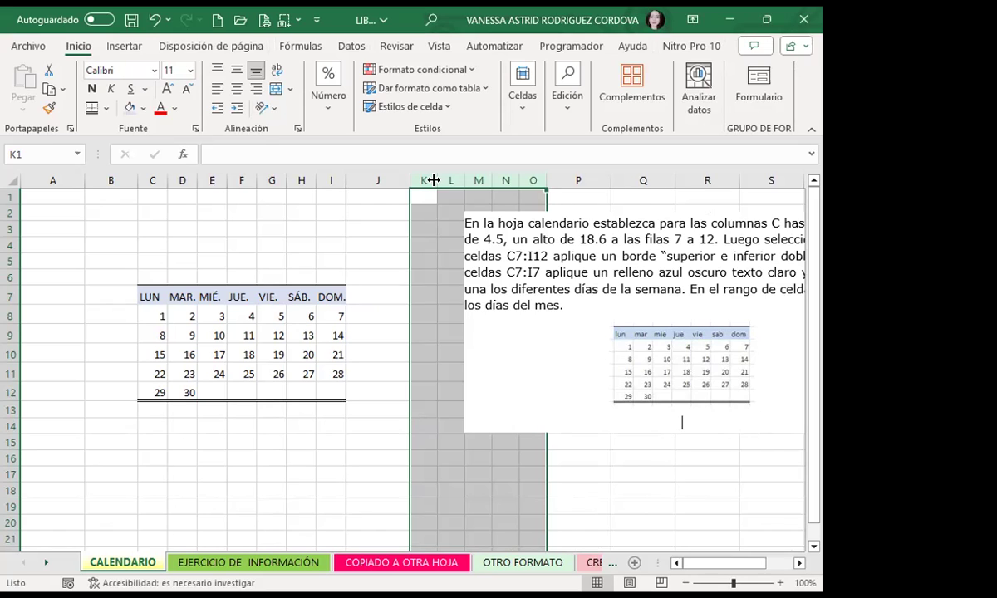
{"action": "left_click_drag", "start_coordinate": [433, 180], "coordinate": [432, 180]}
{"action": "double_click", "coordinate": [434, 181]}
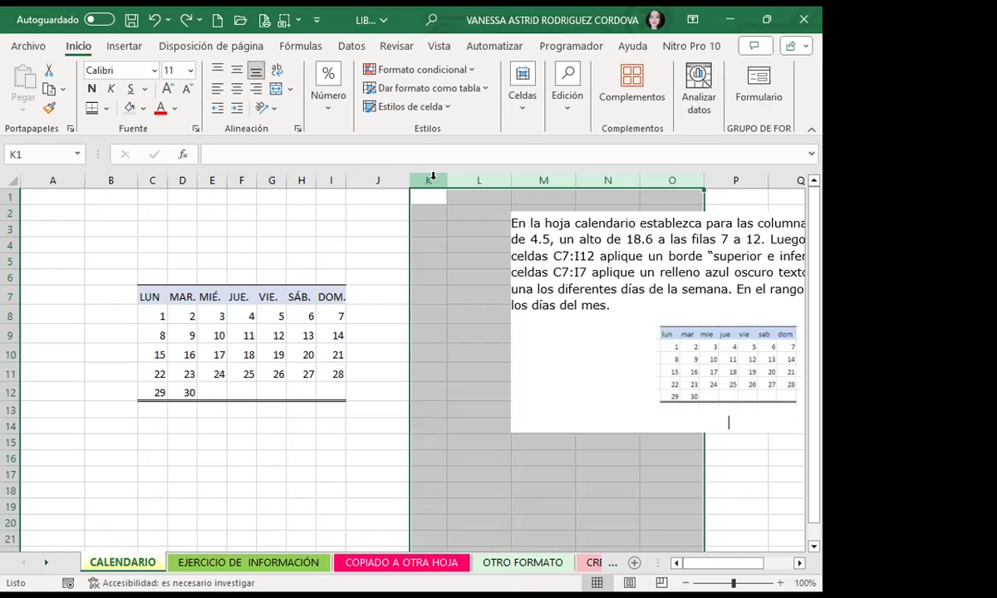
{"action": "left_click", "coordinate": [242, 311]}
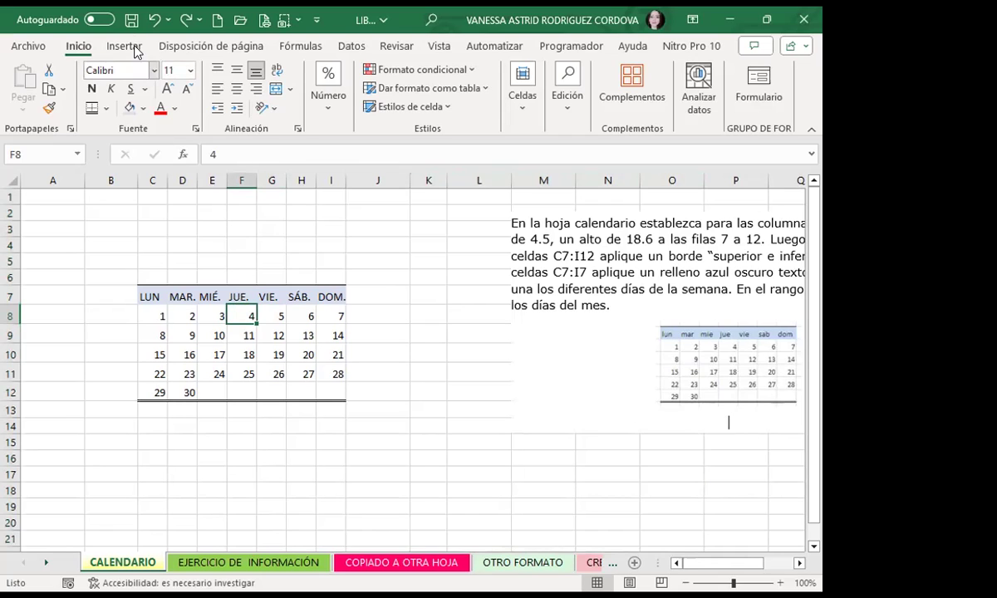
{"action": "left_click", "coordinate": [532, 112]}
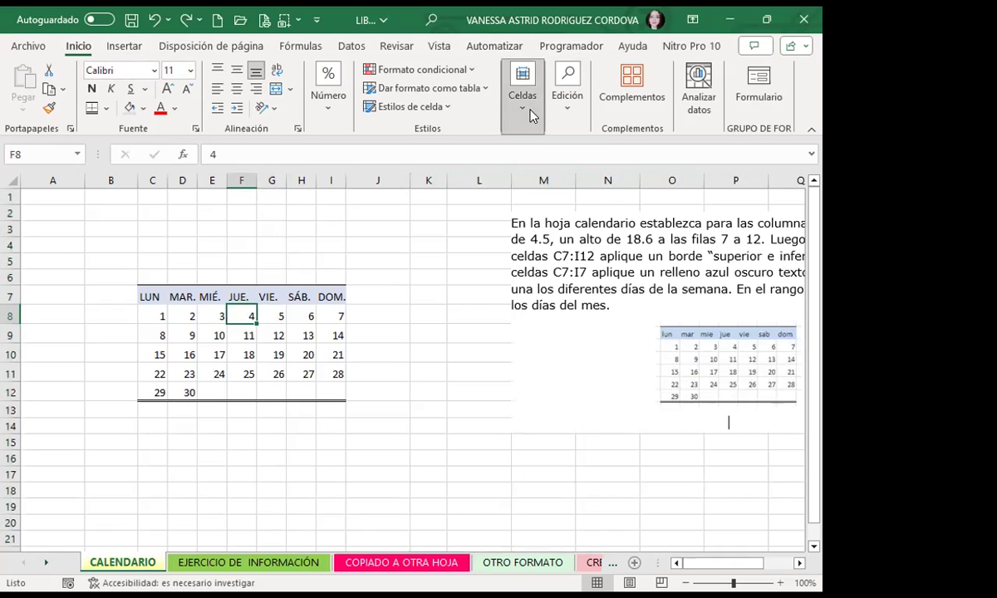
{"action": "left_click", "coordinate": [597, 176]}
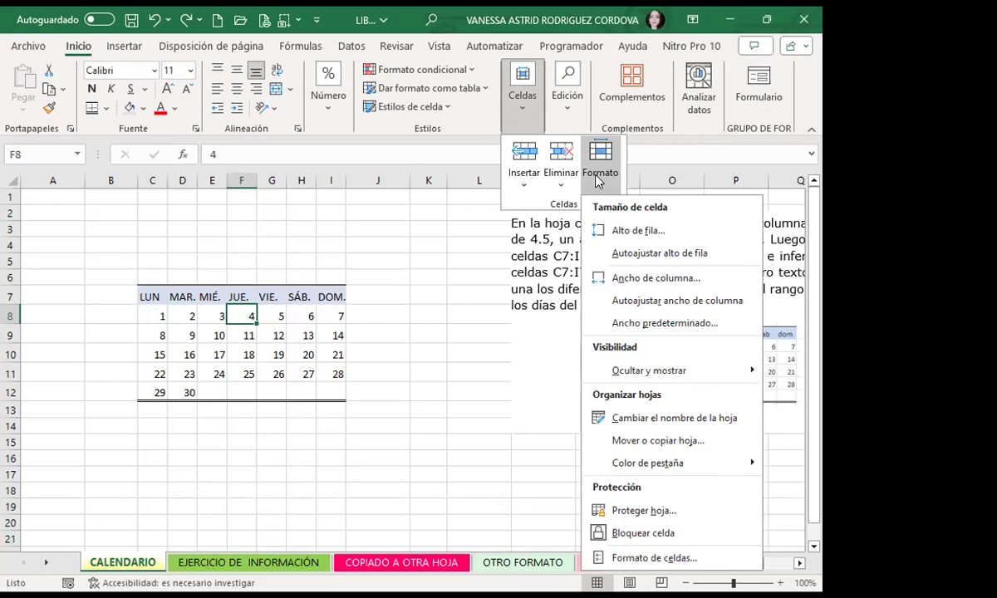
{"action": "left_click", "coordinate": [271, 294]}
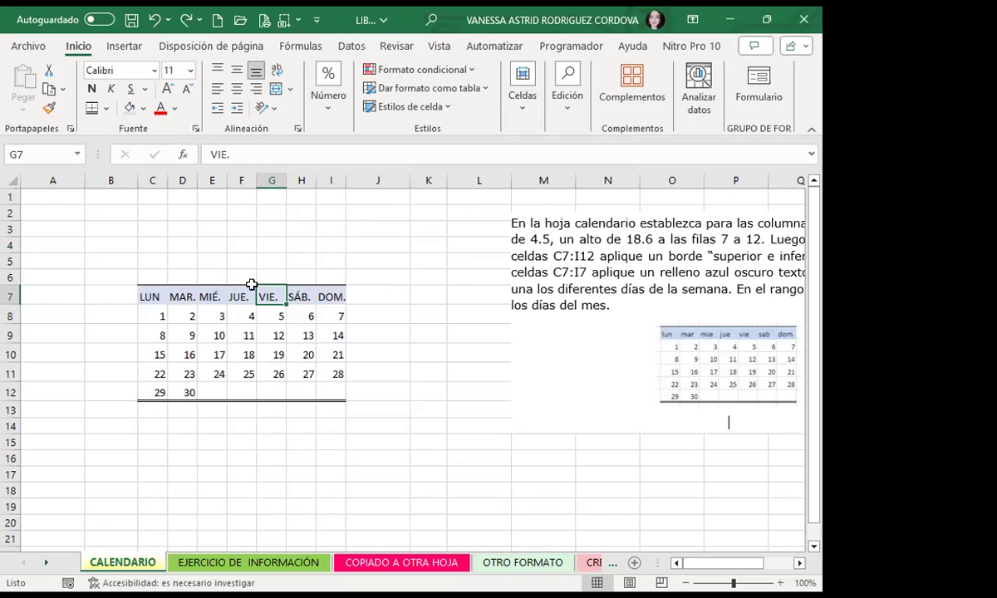
Step: Select cell F8 in the finished calendar
{"action": "left_click", "coordinate": [239, 320]}
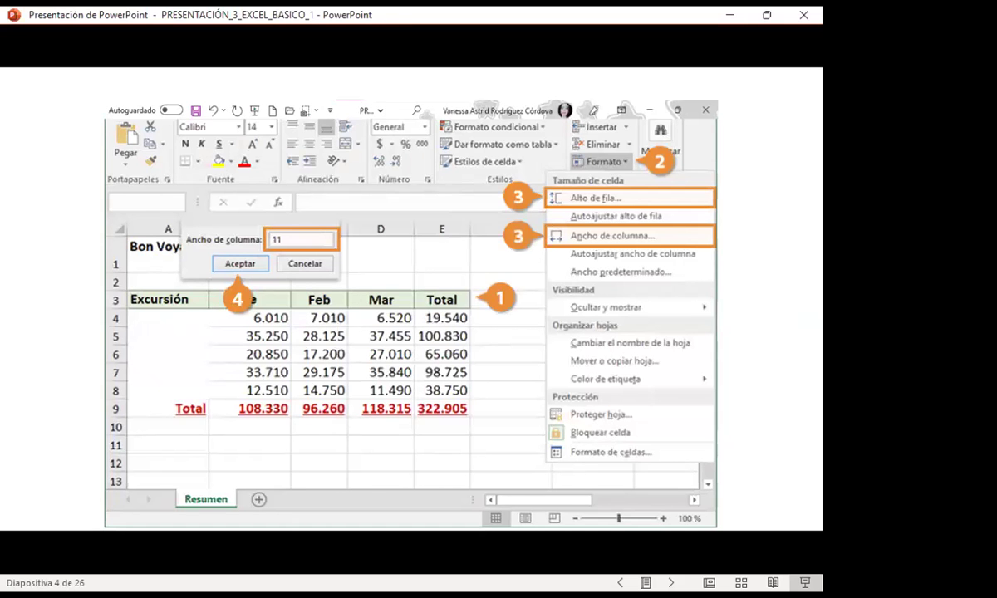
Step: Advance the slideshow to the Formato de Celdas slide
{"action": "key", "text": "Right"}
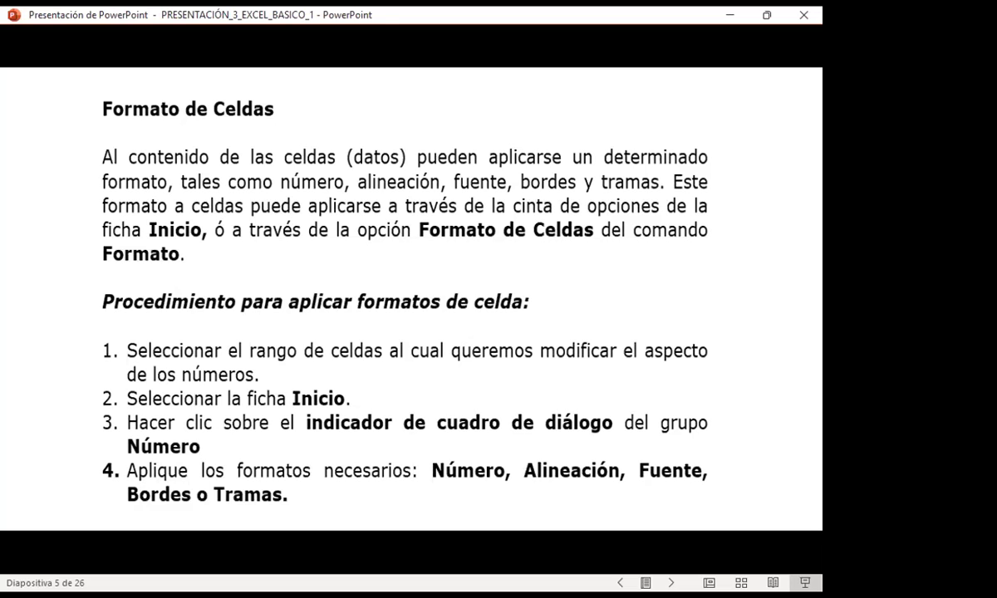
Step: Advance to the Ficha Número slide showing the cell format dialog
{"action": "key", "text": "Right"}
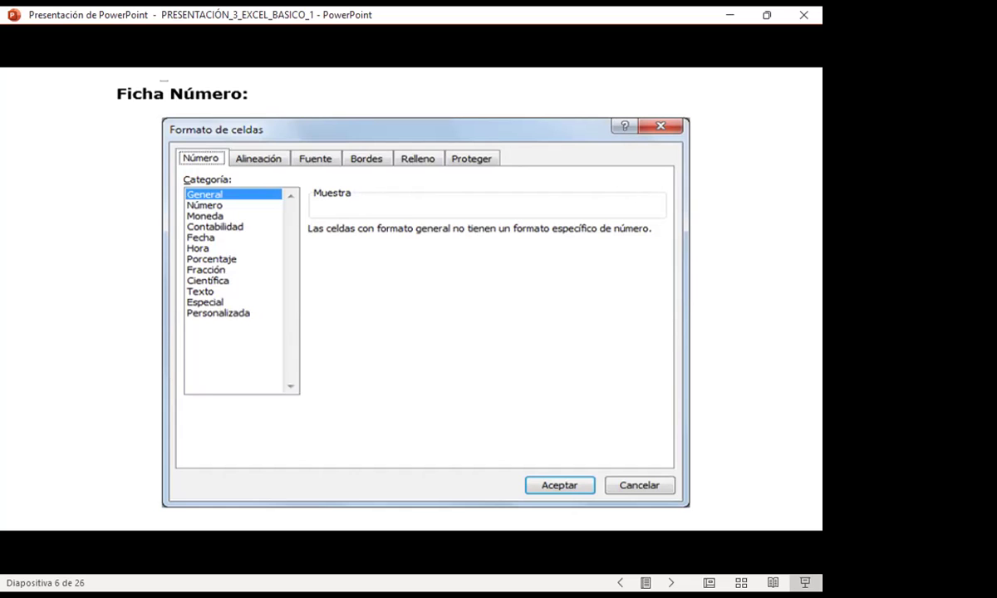
Step: Advance to the slide listing the number formats to apply
{"action": "key", "text": "Right"}
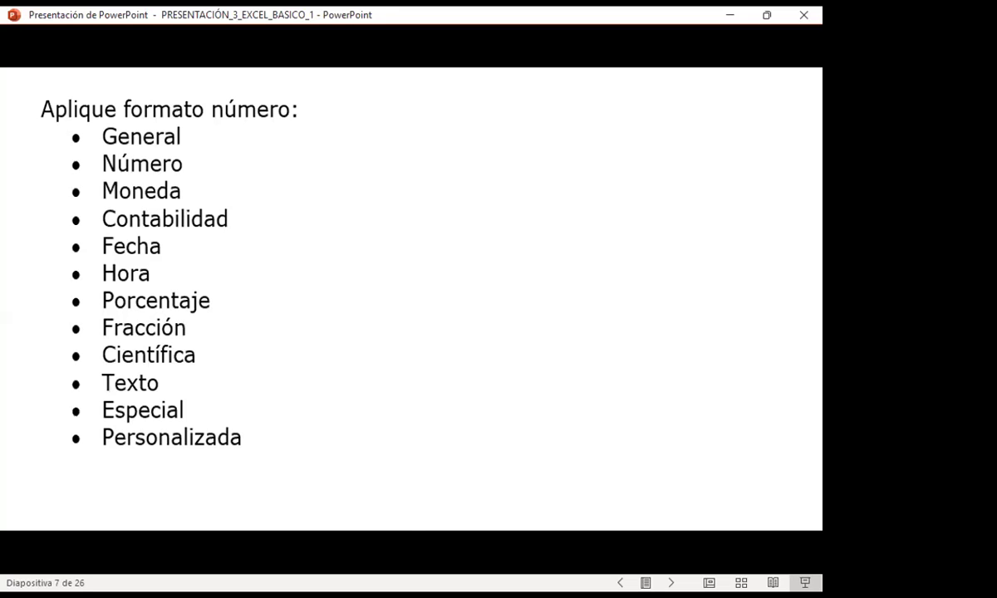
Step: Advance the slideshow one slide toward the Ficha Alineación slide
{"action": "key", "text": "Right"}
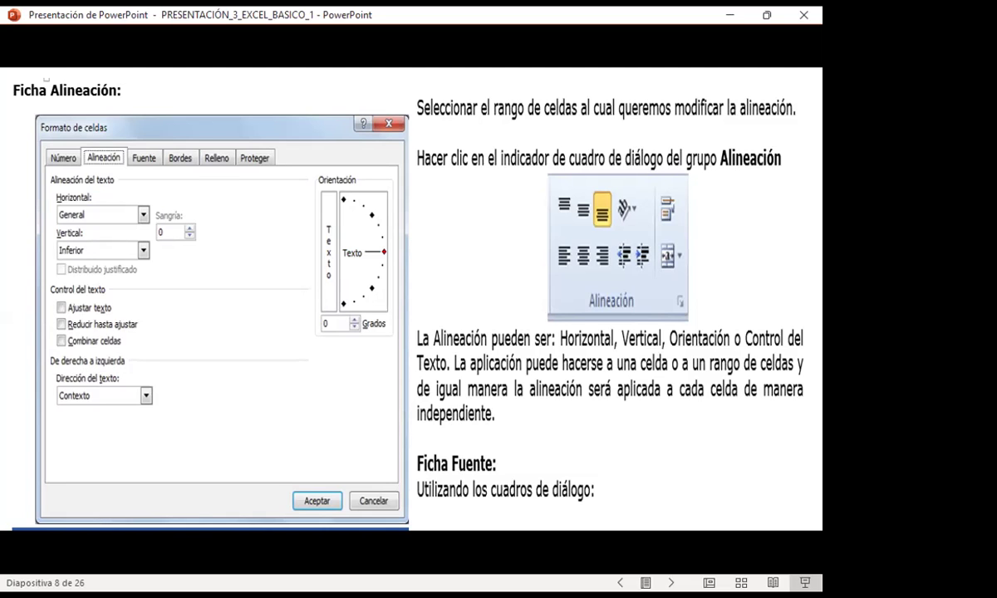
Step: Advance the slideshow to slide 9, explaining the Fuente tab
{"action": "key", "text": "Right"}
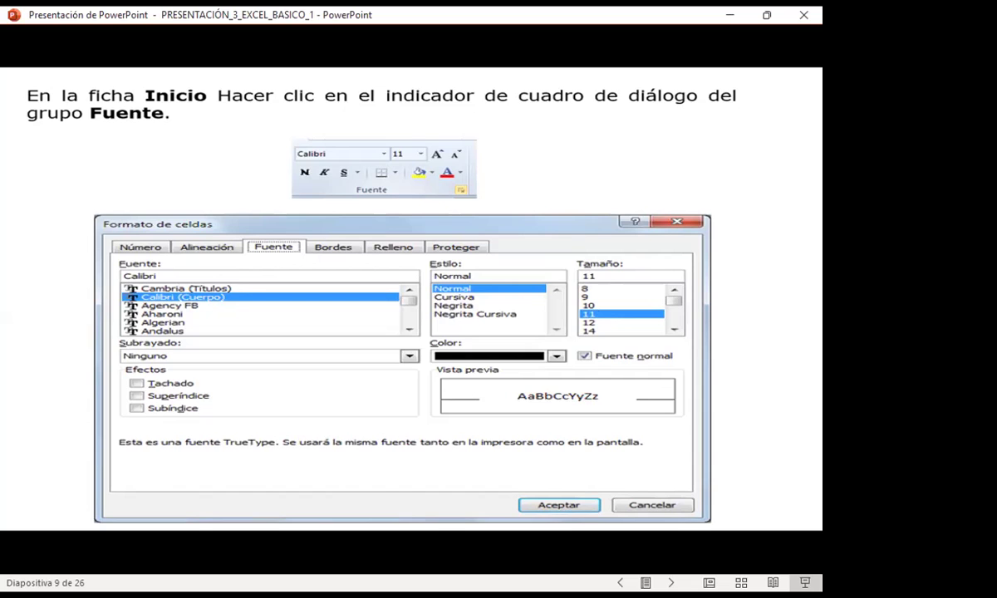
Step: Advance to slide 10, summarising text formats and introducing Ficha Bordes
{"action": "key", "text": "Right"}
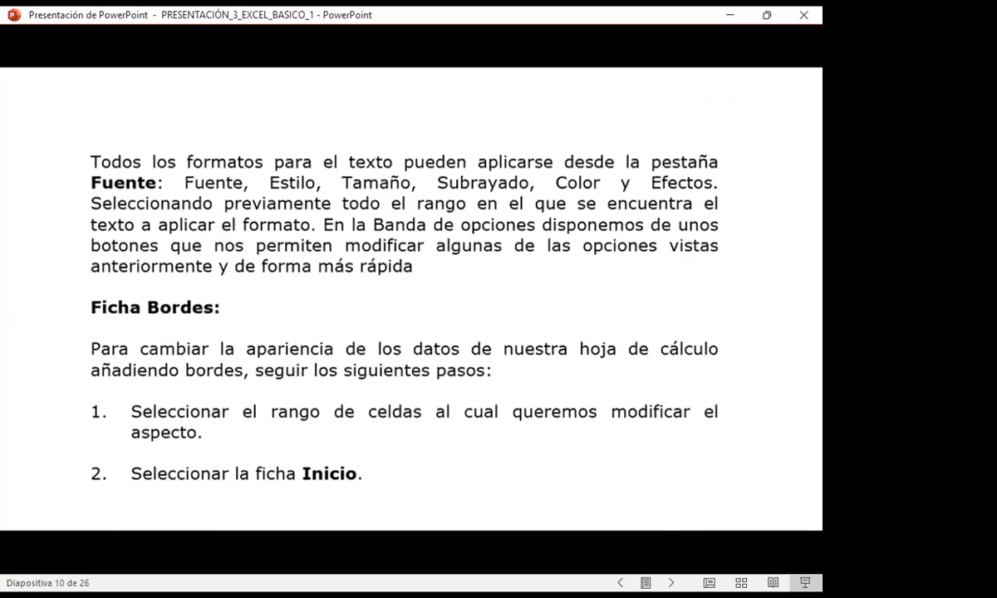
Step: Advance the slideshow to slide 11 with further border steps
{"action": "key", "text": "Right"}
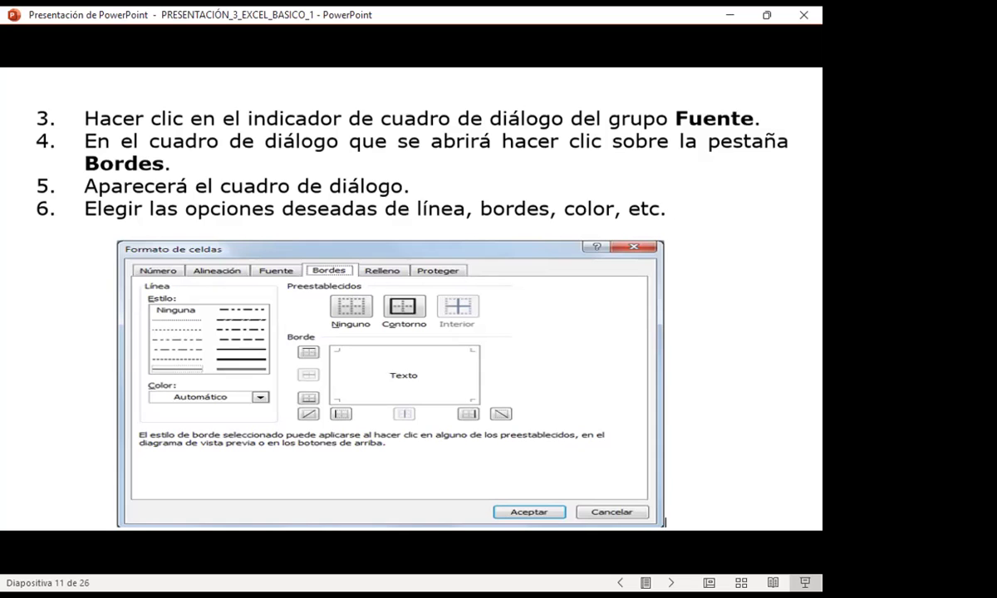
Step: Advance two slides to slide 13's Relleno fill options, then switch back to Excel
{"action": "key", "text": "Right"}
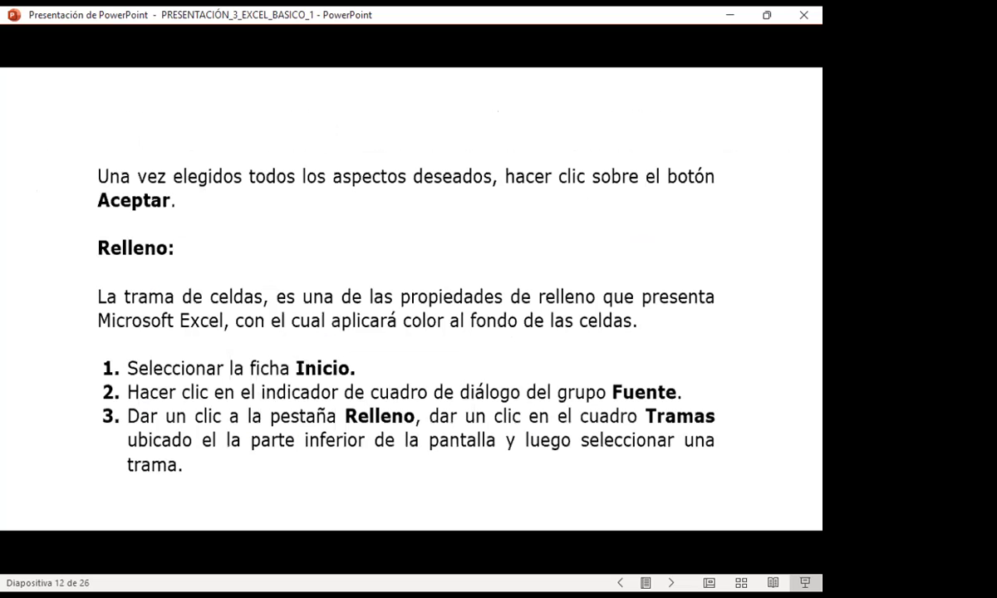
{"action": "key", "text": "Right"}
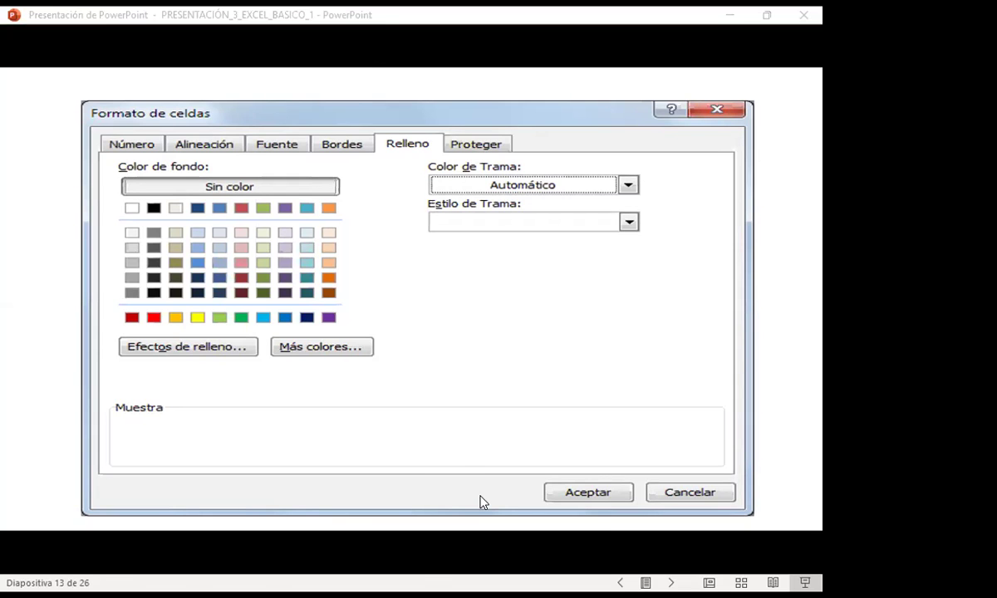
{"action": "key", "text": "alt+Tab"}
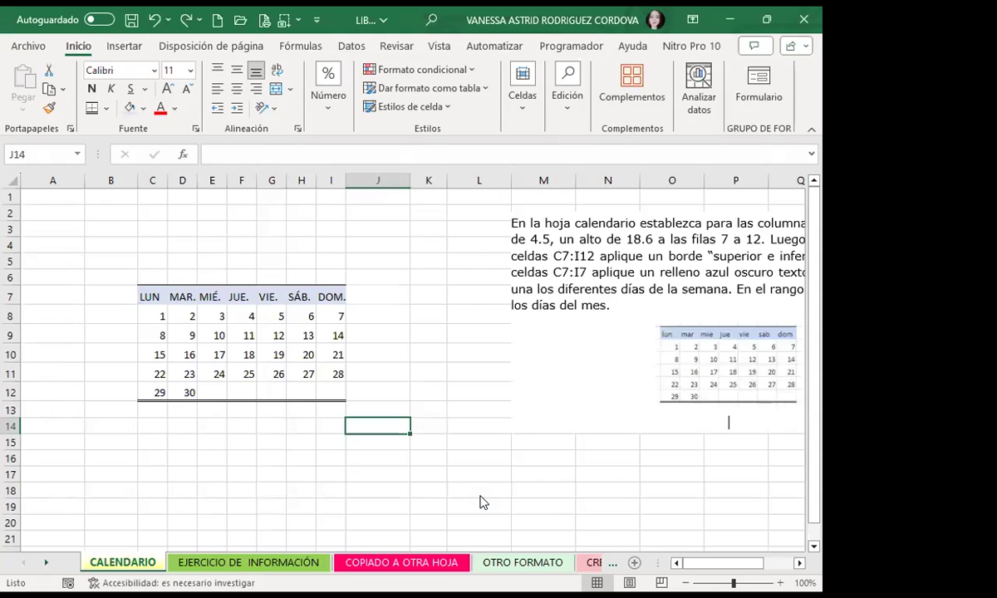
Step: Open the EJERCICIO DE INFORMACIÓN sheet and make row 1 much taller
{"action": "left_click", "coordinate": [248, 563]}
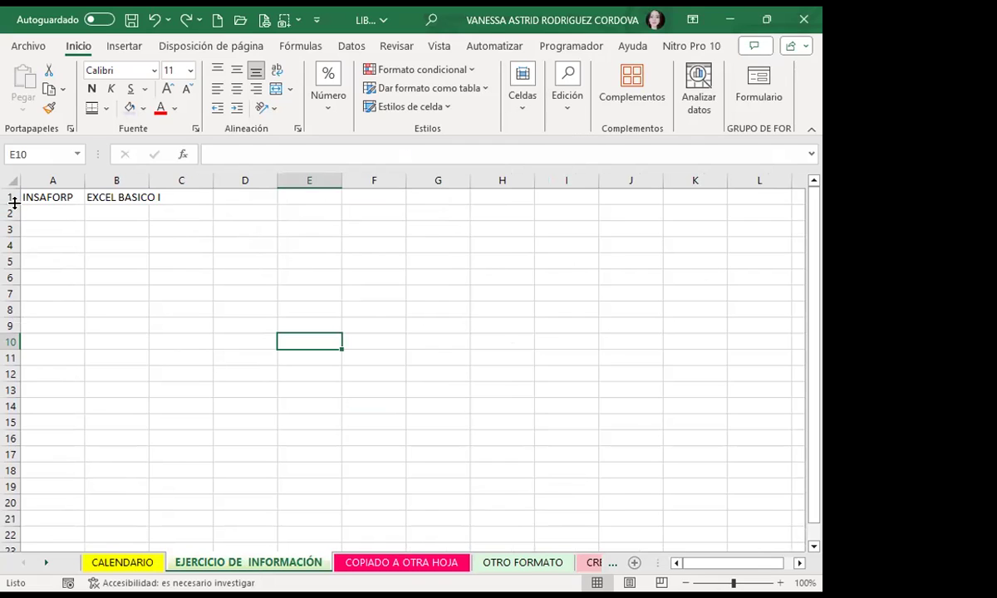
{"action": "left_click_drag", "start_coordinate": [14, 203], "coordinate": [11, 261]}
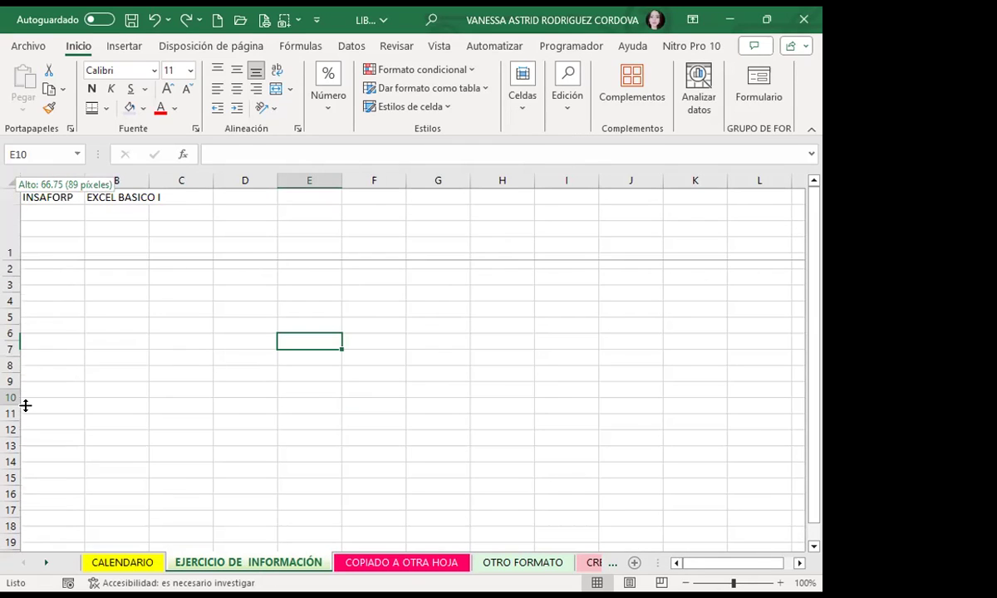
{"action": "left_click_drag", "start_coordinate": [25, 405], "coordinate": [31, 484]}
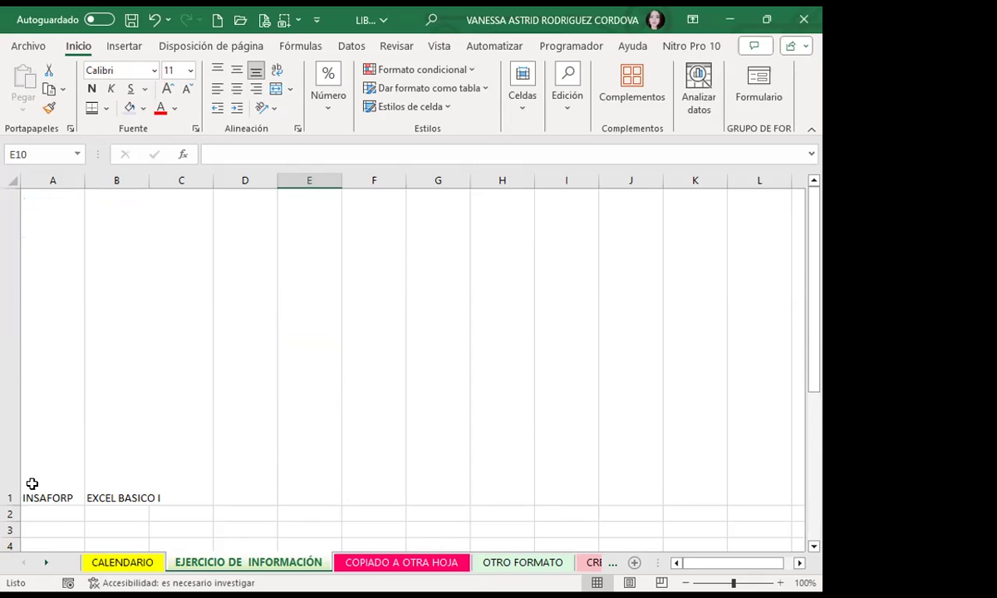
Step: Tilt INSAFORP in A1 at an ascending angle, centre it both ways and bold it
{"action": "left_click", "coordinate": [47, 384]}
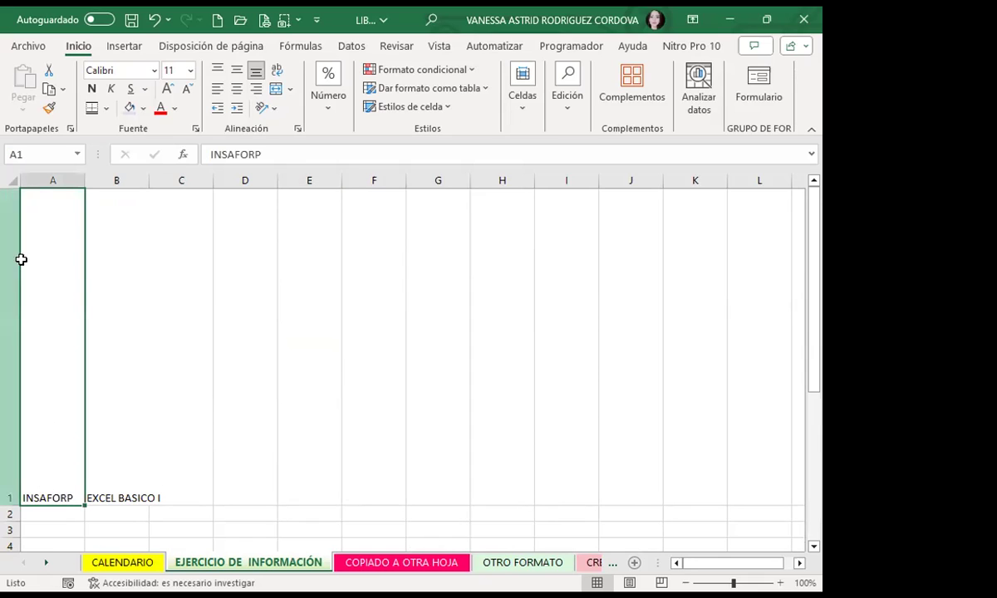
{"action": "left_click", "coordinate": [276, 109]}
{"action": "key", "text": "Return"}
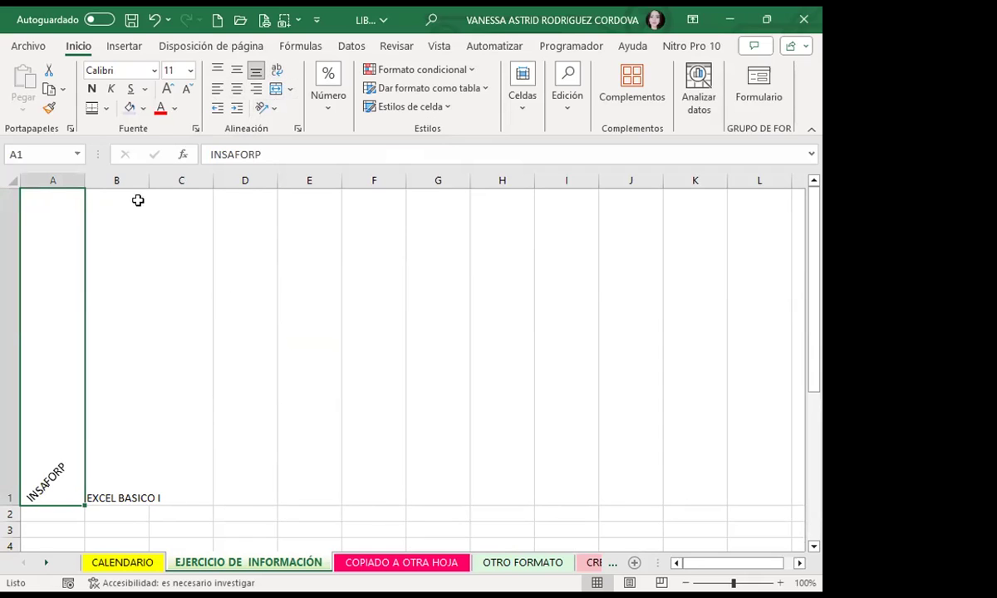
{"action": "left_click", "coordinate": [237, 89]}
{"action": "left_click", "coordinate": [236, 70]}
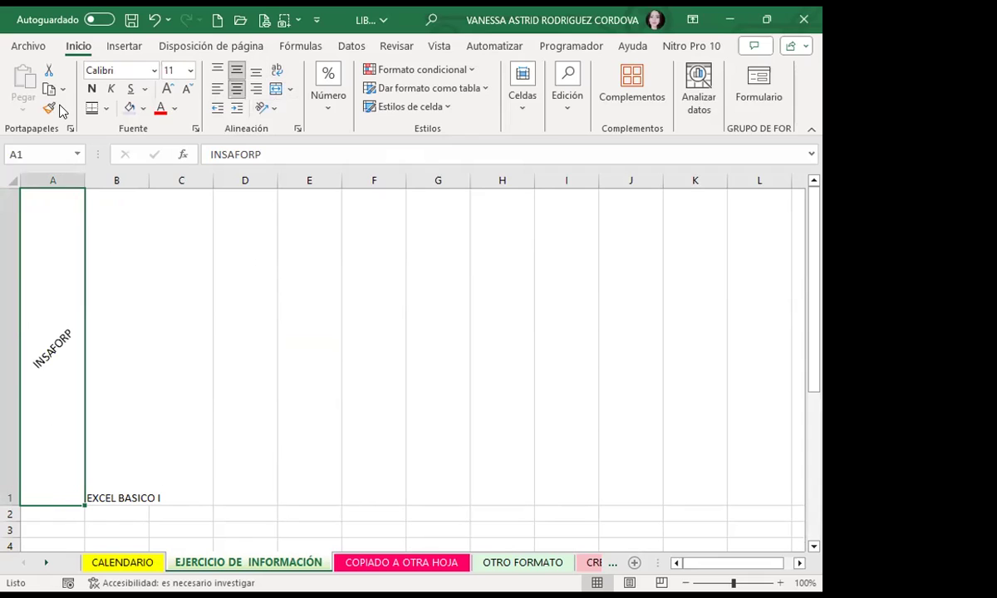
{"action": "left_click", "coordinate": [92, 89]}
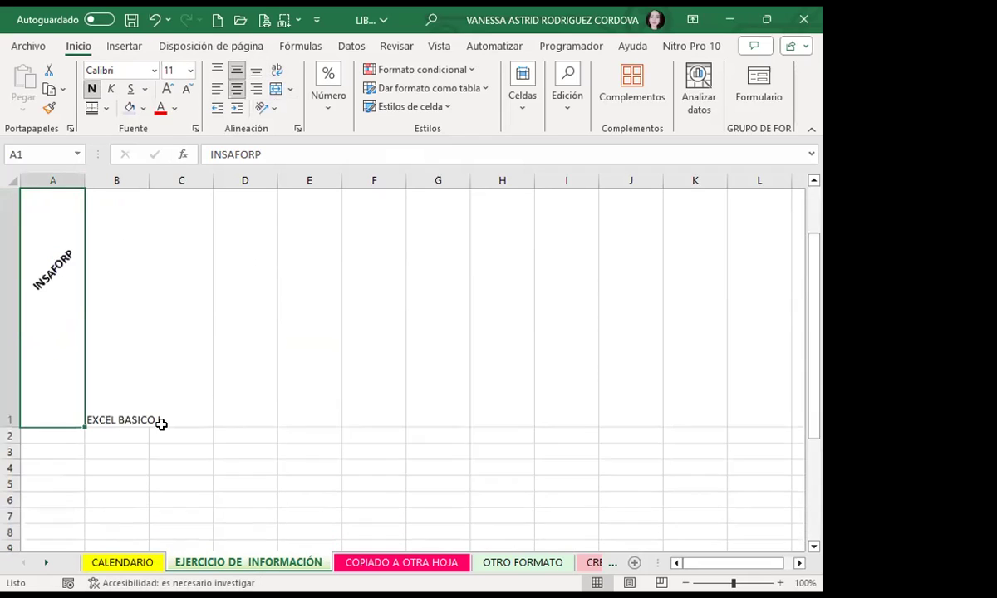
Step: Undo the rotation, centring and bold so INSAFORP returns to plain formatting
{"action": "key", "text": "ctrl+z"}
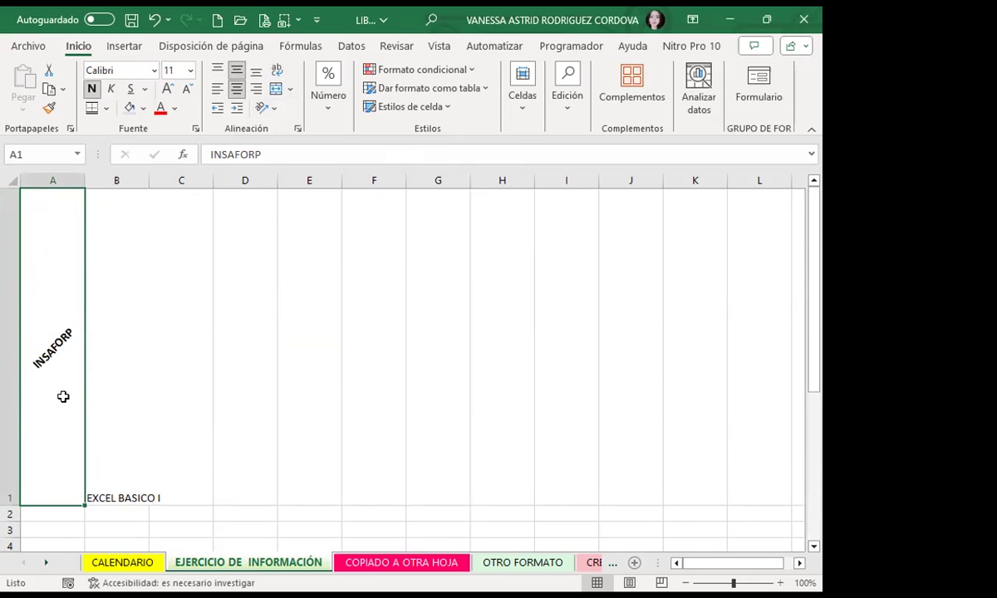
{"action": "key", "text": "ctrl+y"}
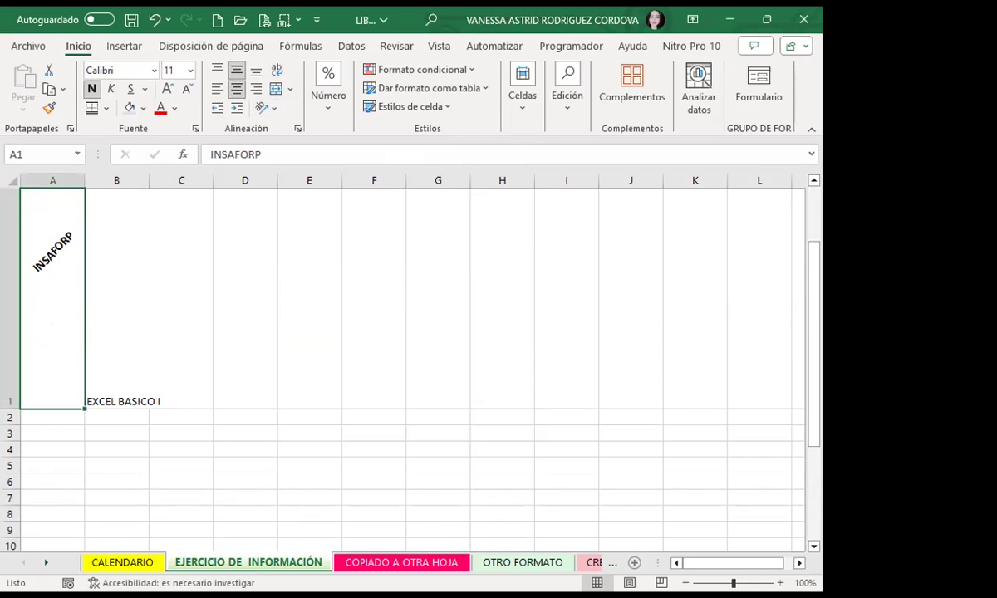
{"action": "left_click", "coordinate": [449, 482]}
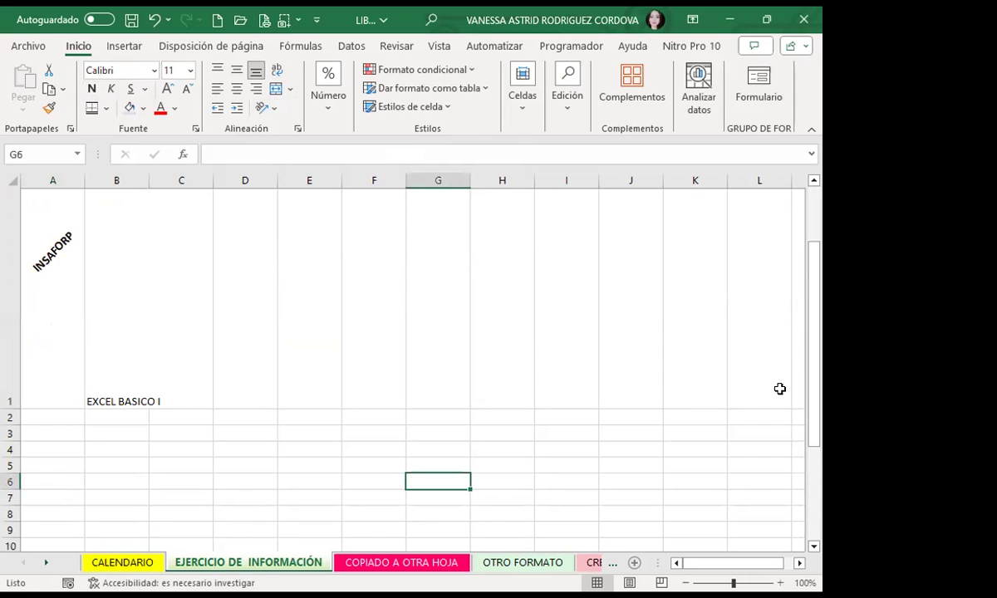
{"action": "left_click", "coordinate": [501, 231]}
{"action": "key", "text": "ctrl+z"}
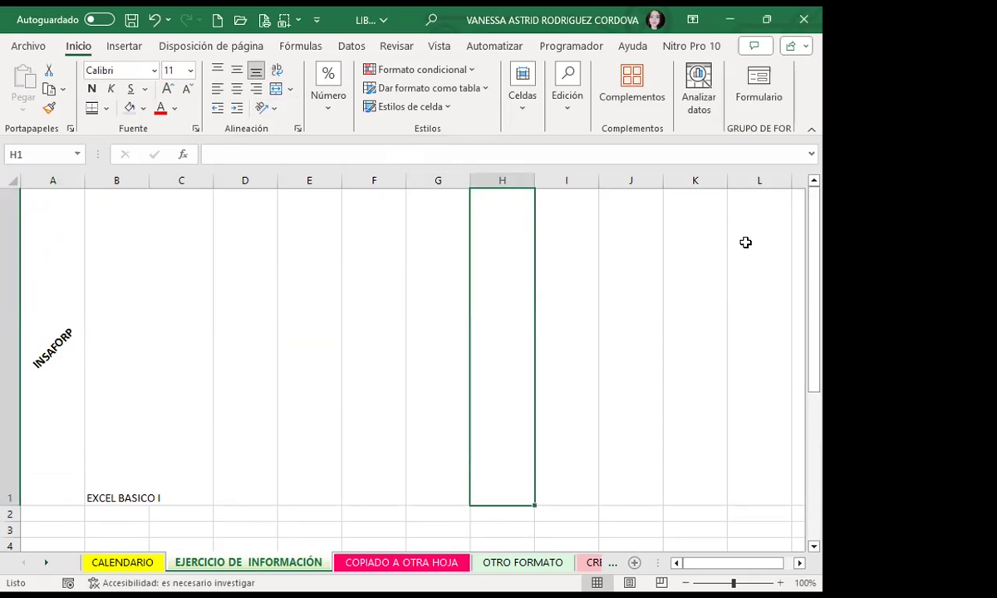
{"action": "key", "text": "ctrl+z"}
{"action": "key", "text": "ctrl+y"}
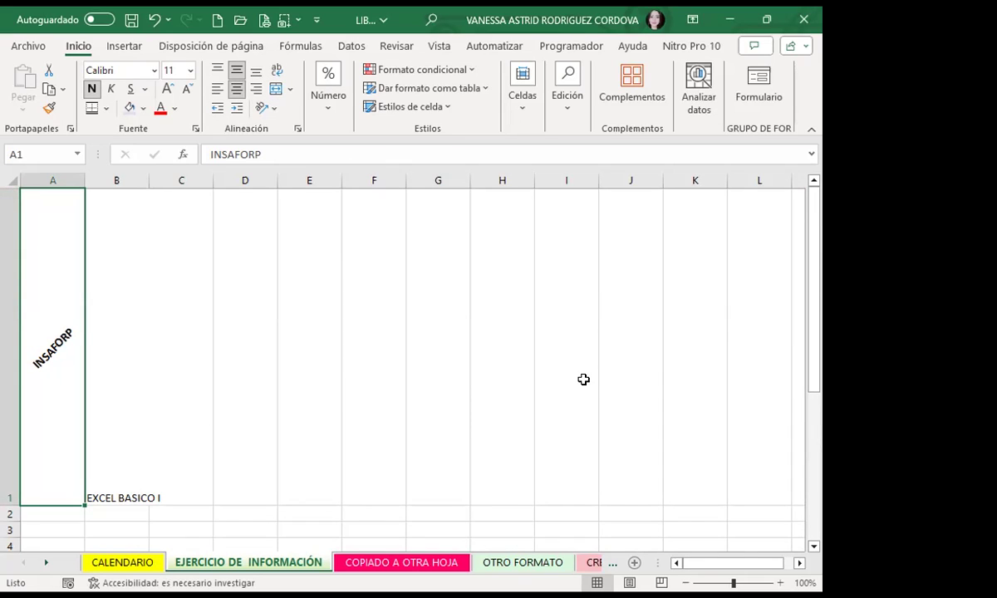
{"action": "scroll", "coordinate": [532, 365], "scroll_direction": "down", "scroll_amount": 1}
{"action": "left_click", "coordinate": [494, 286]}
{"action": "scroll", "coordinate": [473, 374], "scroll_direction": "down", "scroll_amount": 2}
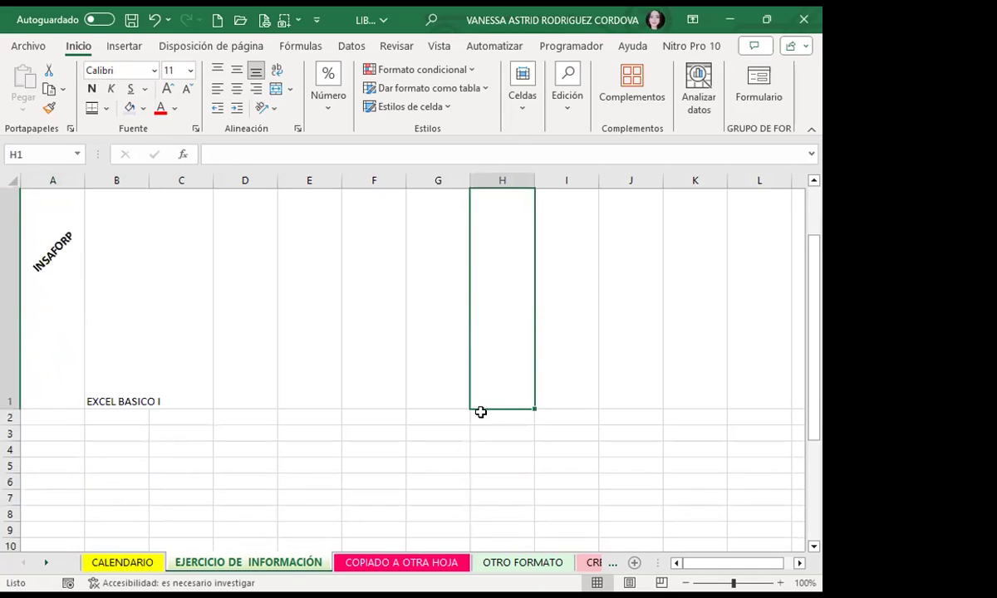
{"action": "left_click", "coordinate": [485, 436]}
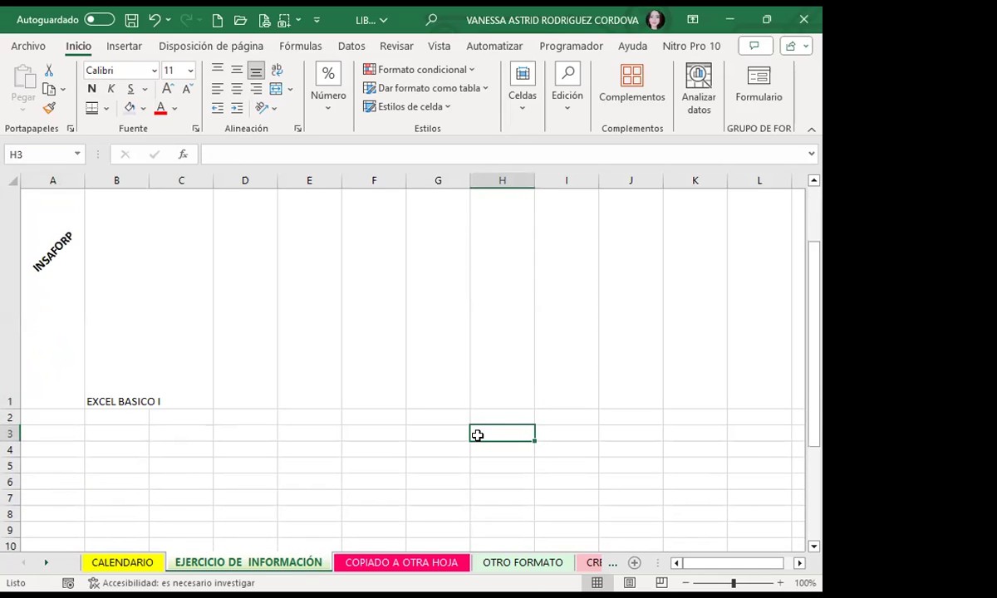
{"action": "key", "text": "ctrl+z"}
{"action": "key", "text": "ctrl+z"}
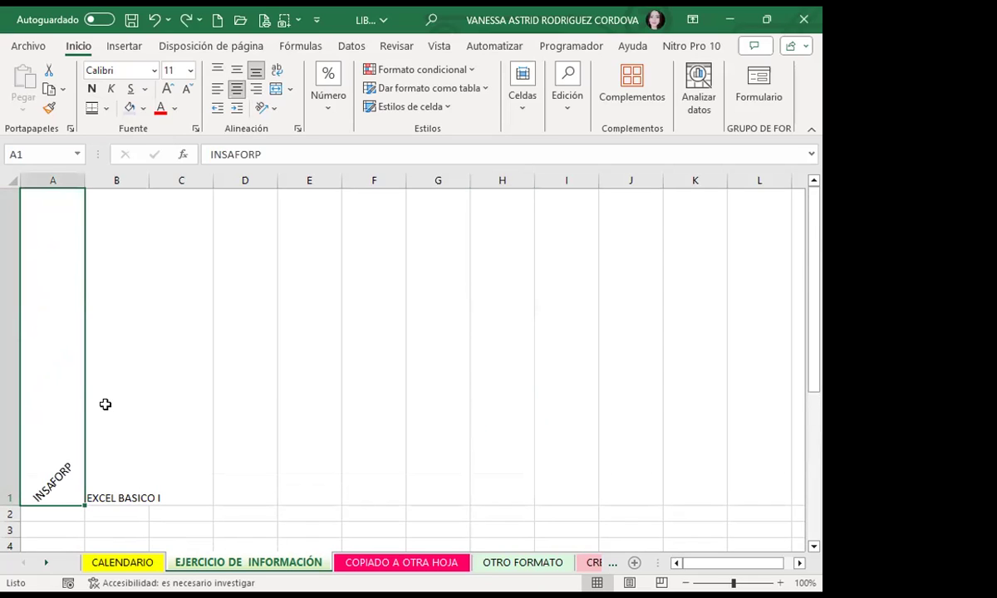
{"action": "key", "text": "ctrl+z"}
{"action": "key", "text": "ctrl+z"}
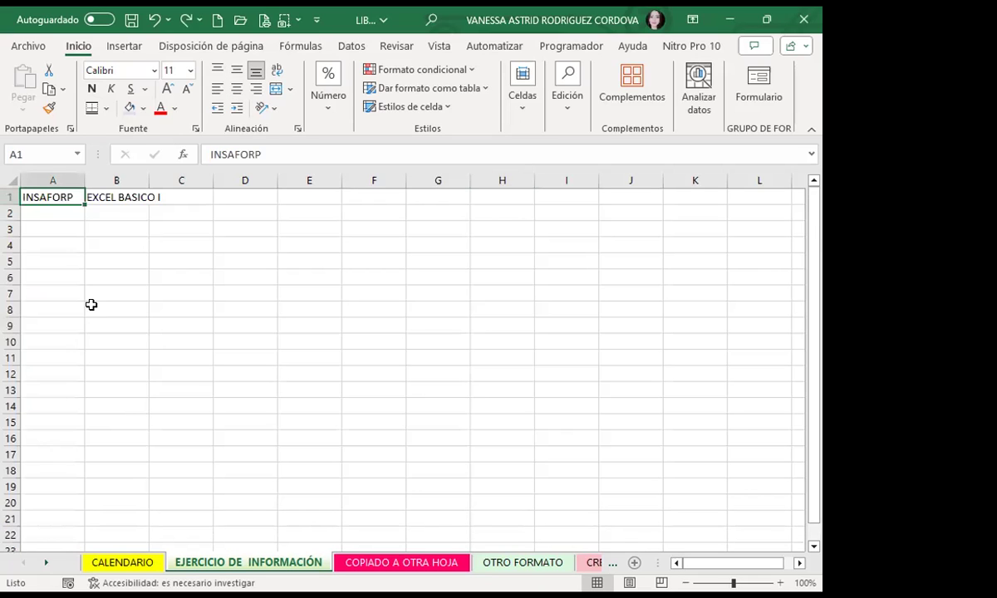
Step: Merge and centre A1:A20 so INSAFORP occupies one tall cell, then reselect it
{"action": "left_click", "coordinate": [91, 305]}
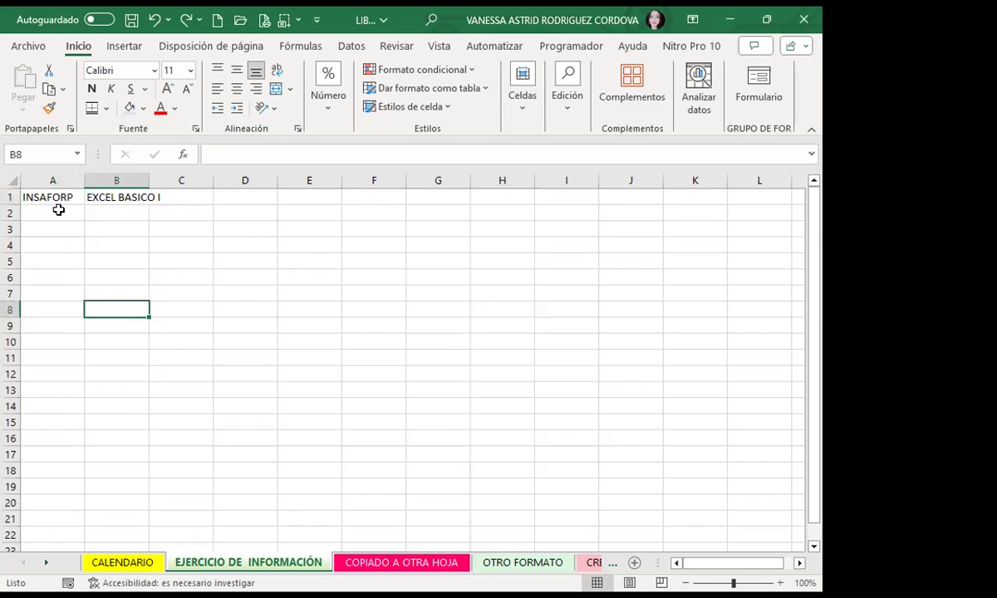
{"action": "left_click_drag", "start_coordinate": [61, 197], "coordinate": [48, 510]}
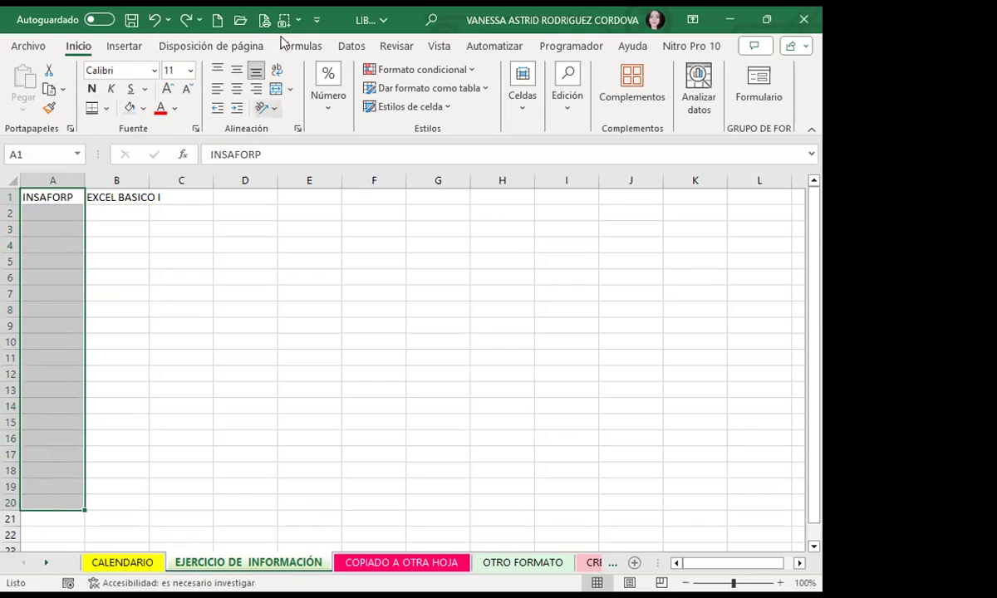
{"action": "left_click", "coordinate": [277, 90]}
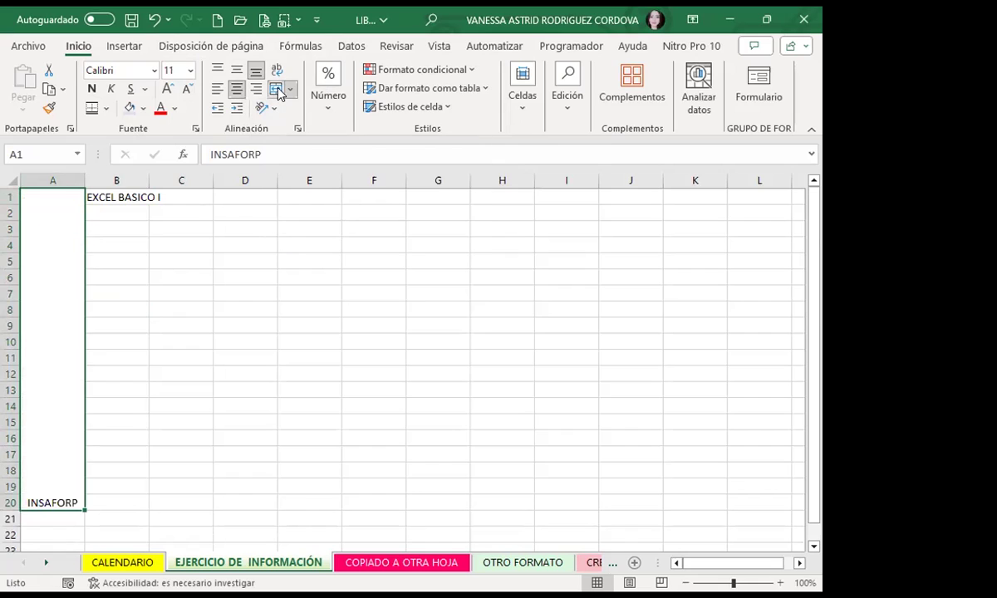
{"action": "mouse_move", "coordinate": [243, 197]}
{"action": "left_mouse_down"}
{"action": "mouse_move", "coordinate": [646, 366]}
{"action": "mouse_move", "coordinate": [653, 388]}
{"action": "left_mouse_up"}
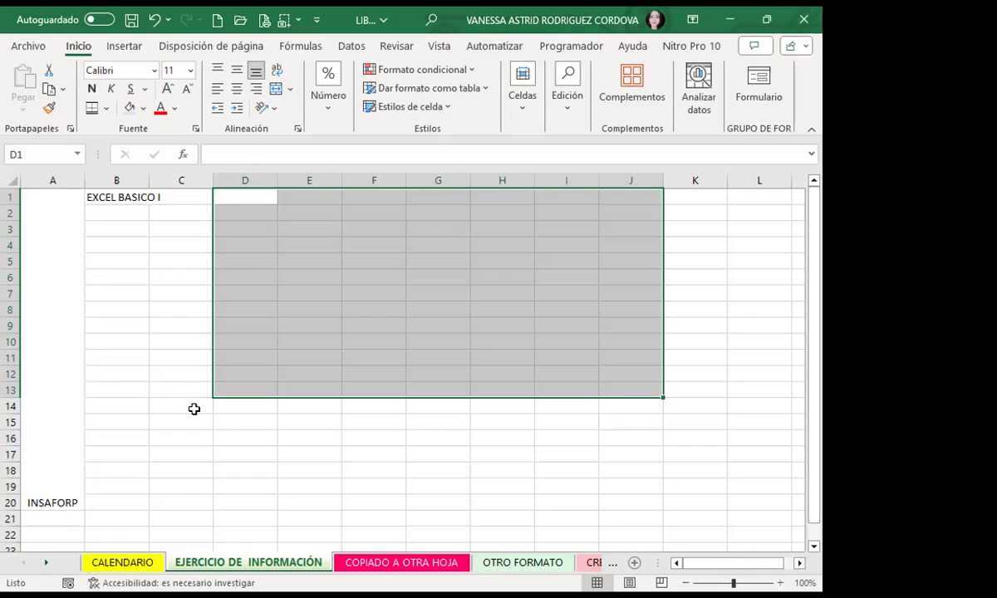
{"action": "left_click", "coordinate": [42, 344]}
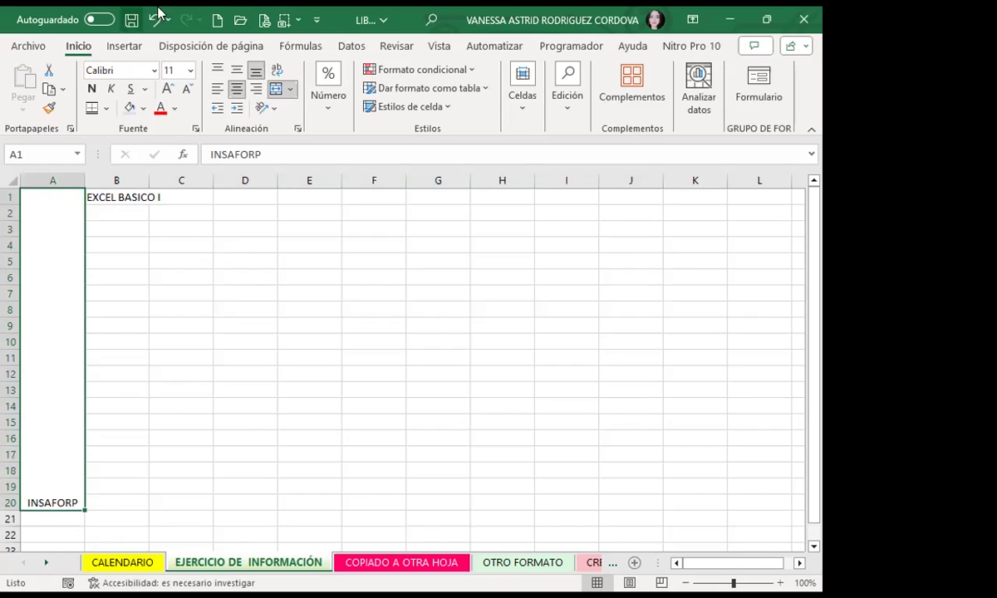
Step: Stack the INSAFORP letters vertically, centre them vertically and make them bold
{"action": "left_click", "coordinate": [275, 111]}
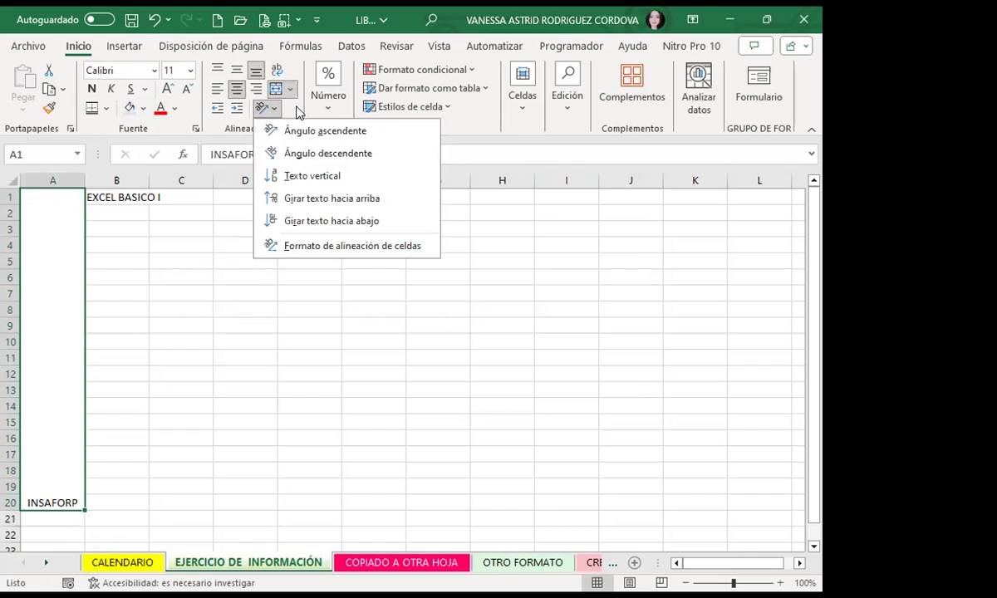
{"action": "left_click", "coordinate": [299, 176]}
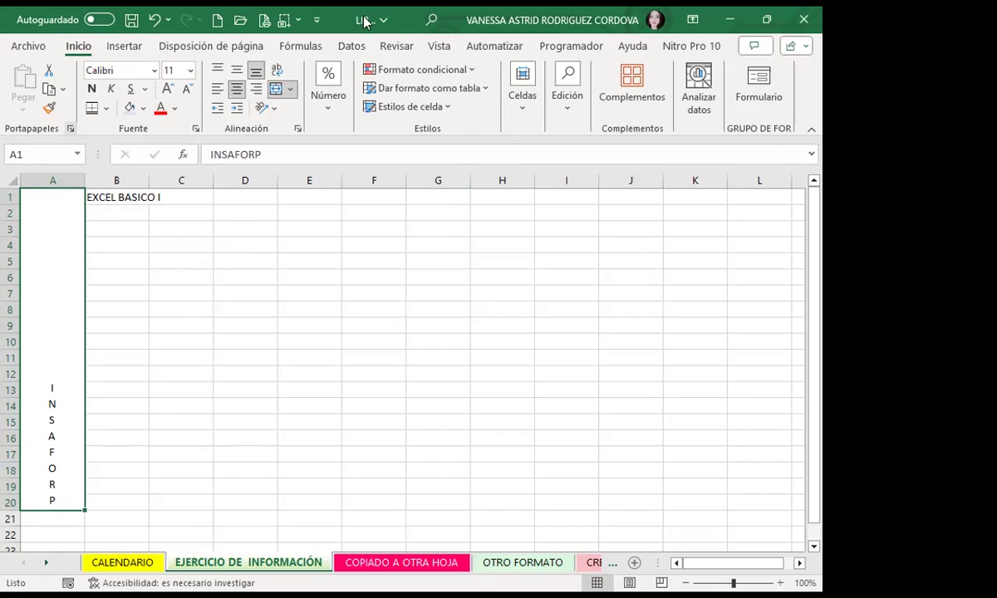
{"action": "left_click", "coordinate": [236, 70]}
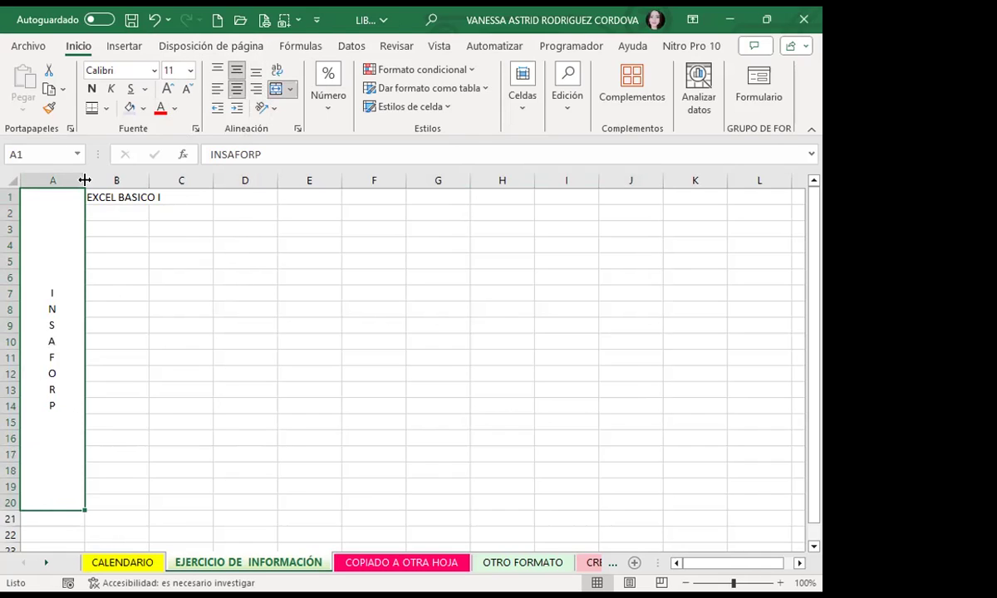
{"action": "left_click", "coordinate": [92, 88]}
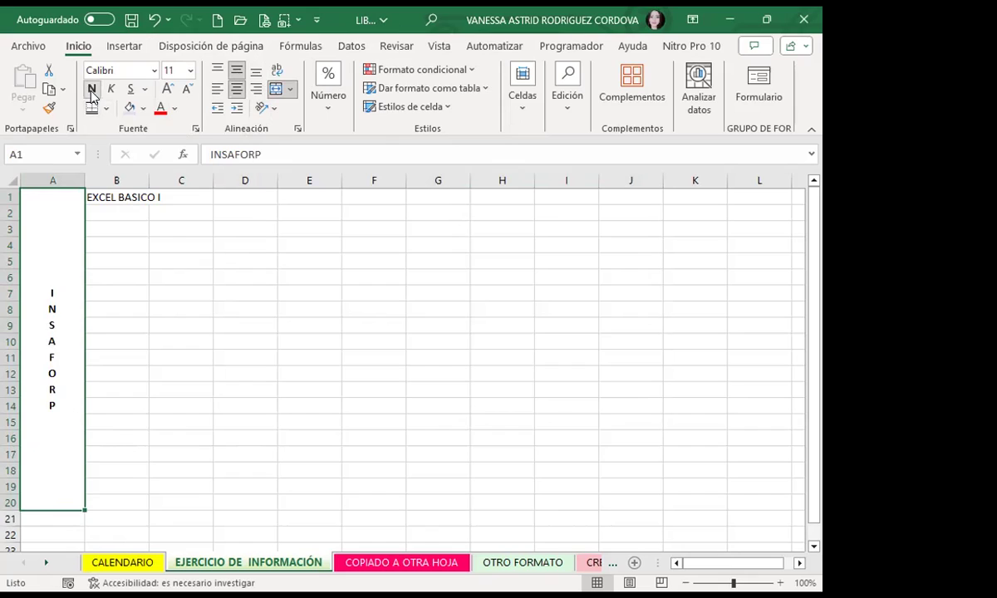
Step: Increase the INSAFORP font size step by step up to 26
{"action": "left_click", "coordinate": [170, 87]}
{"action": "left_click", "coordinate": [169, 87]}
{"action": "left_click", "coordinate": [169, 87]}
{"action": "left_click", "coordinate": [170, 87]}
{"action": "left_click", "coordinate": [170, 87]}
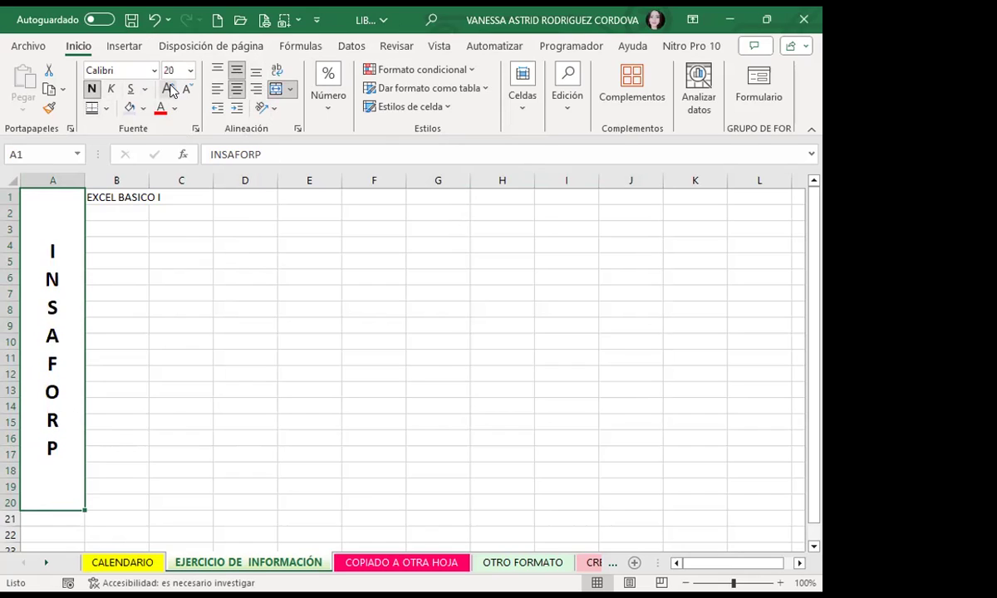
{"action": "left_click", "coordinate": [170, 88]}
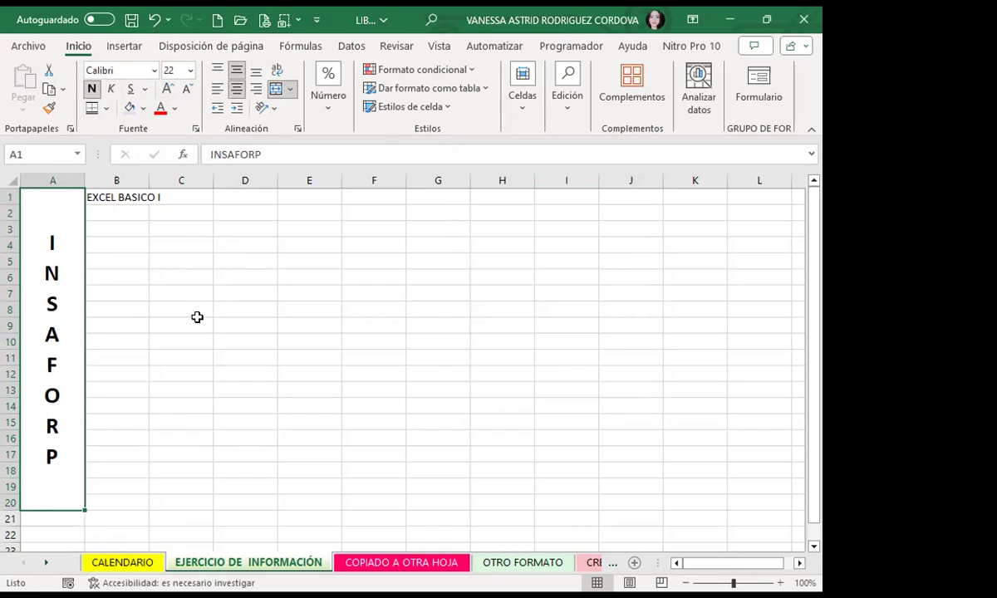
{"action": "left_click", "coordinate": [169, 88]}
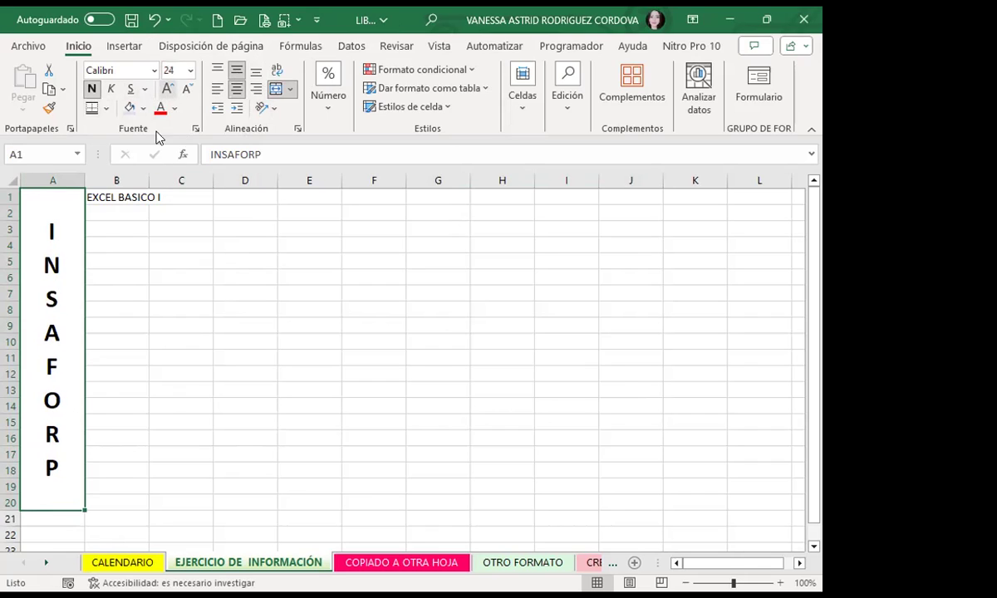
{"action": "left_click", "coordinate": [170, 88]}
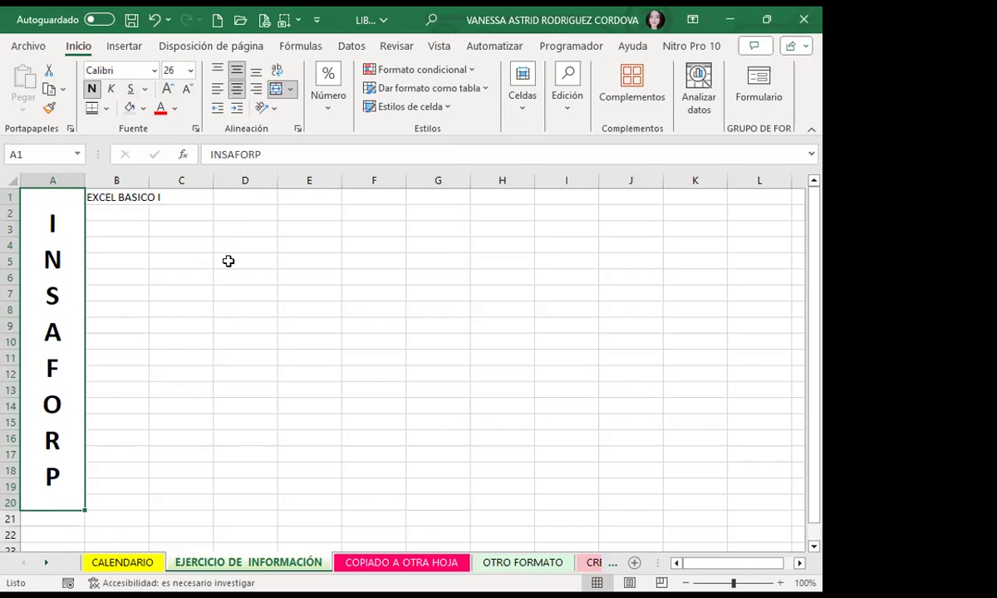
{"action": "left_click", "coordinate": [200, 297]}
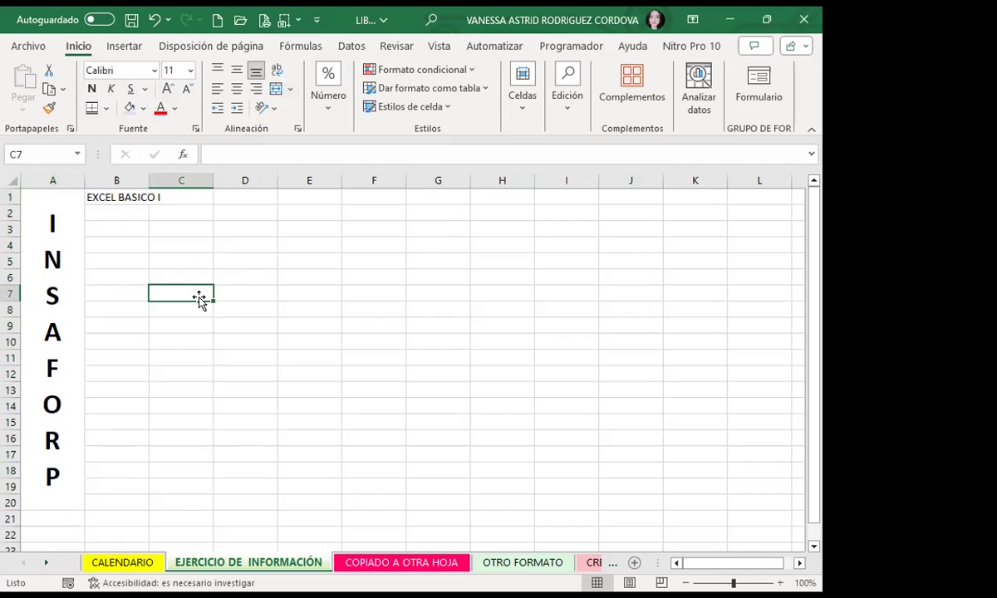
{"action": "left_click", "coordinate": [62, 245]}
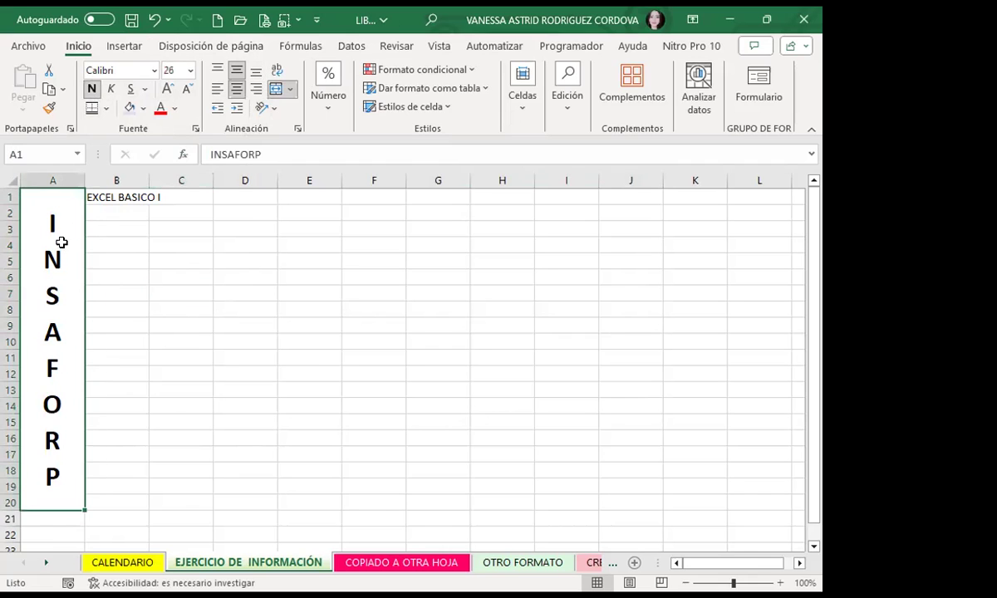
Step: Give the INSAFORP block a thick pink outline border in Formato de celdas
{"action": "left_click", "coordinate": [196, 131]}
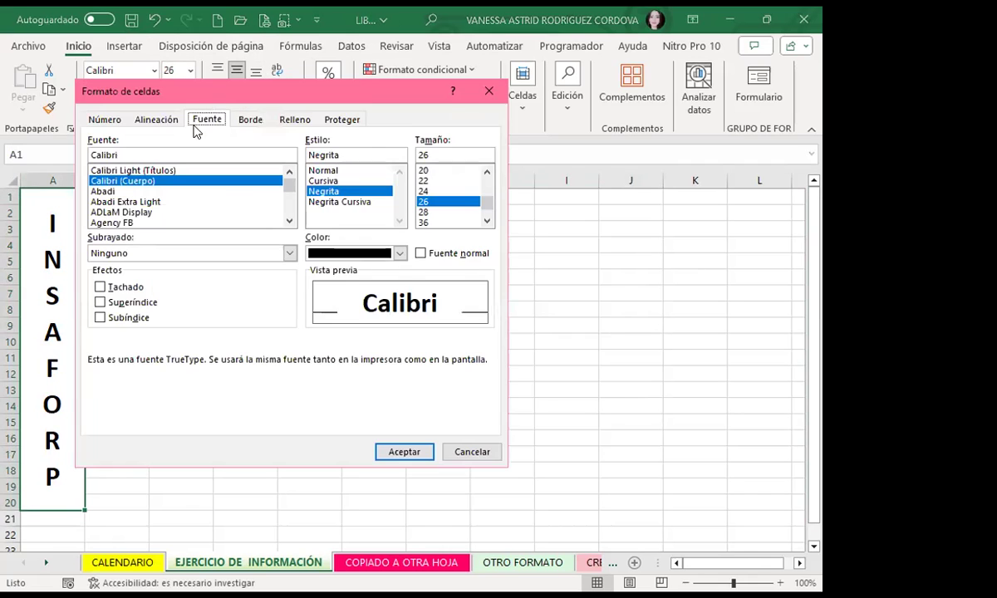
{"action": "left_click", "coordinate": [249, 120]}
{"action": "left_click", "coordinate": [174, 236]}
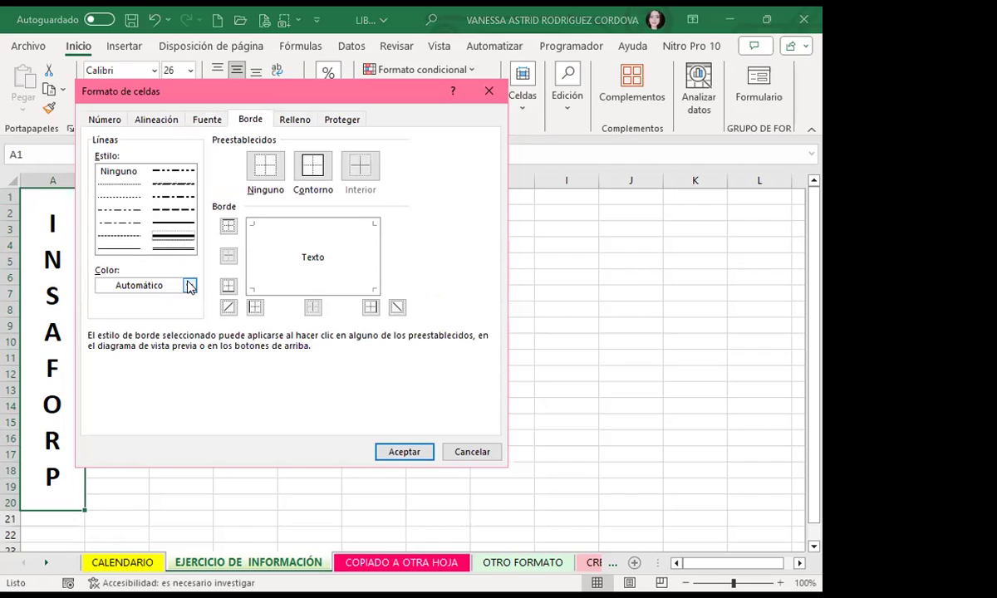
{"action": "left_click", "coordinate": [188, 286]}
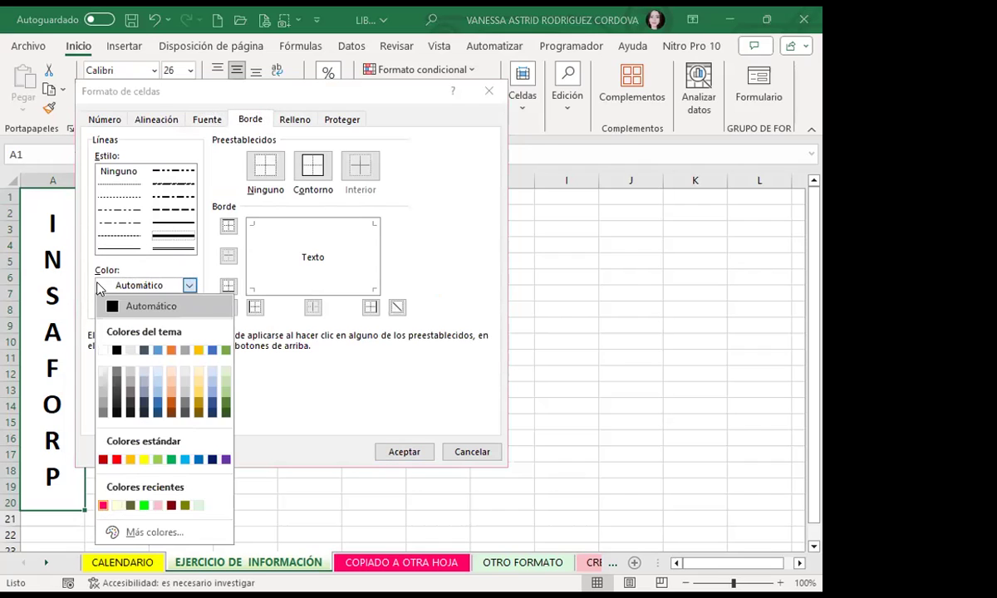
{"action": "left_click", "coordinate": [103, 505]}
{"action": "left_click", "coordinate": [313, 167]}
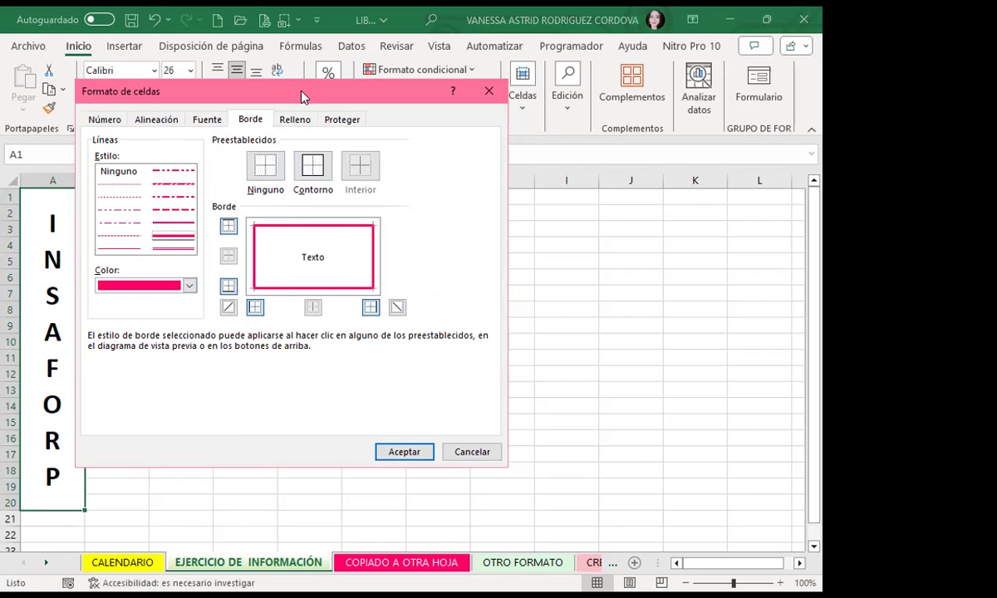
Step: Fill the block with a two-colour gradient from cyan to dark blue and apply
{"action": "left_click", "coordinate": [295, 121]}
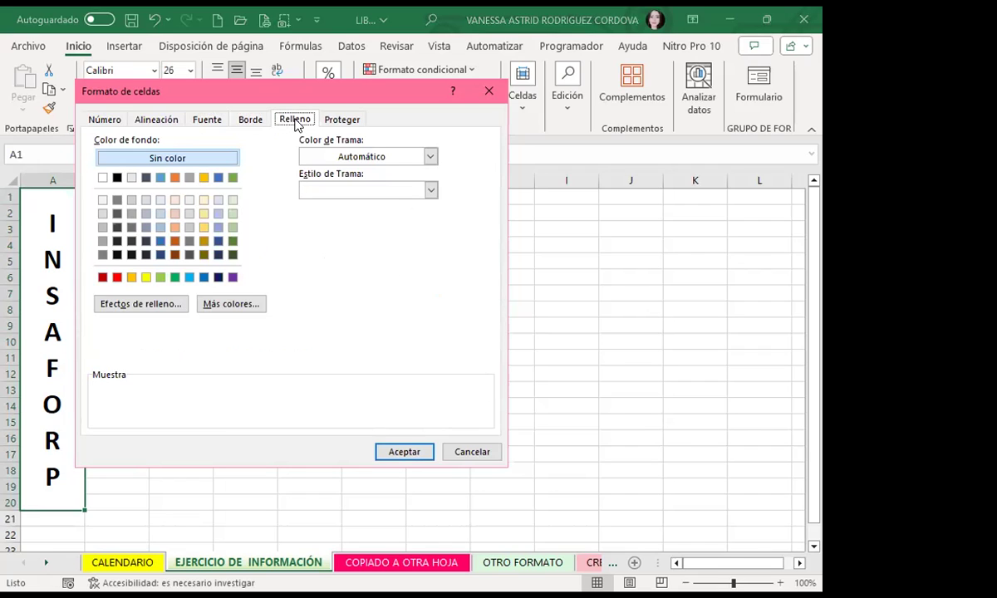
{"action": "left_click", "coordinate": [143, 306]}
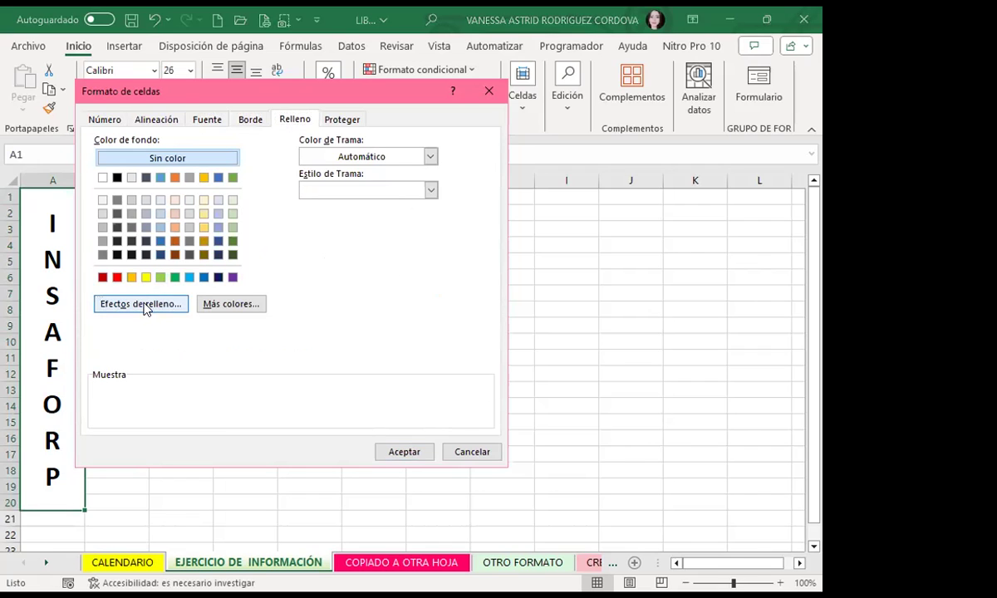
{"action": "left_click", "coordinate": [360, 176]}
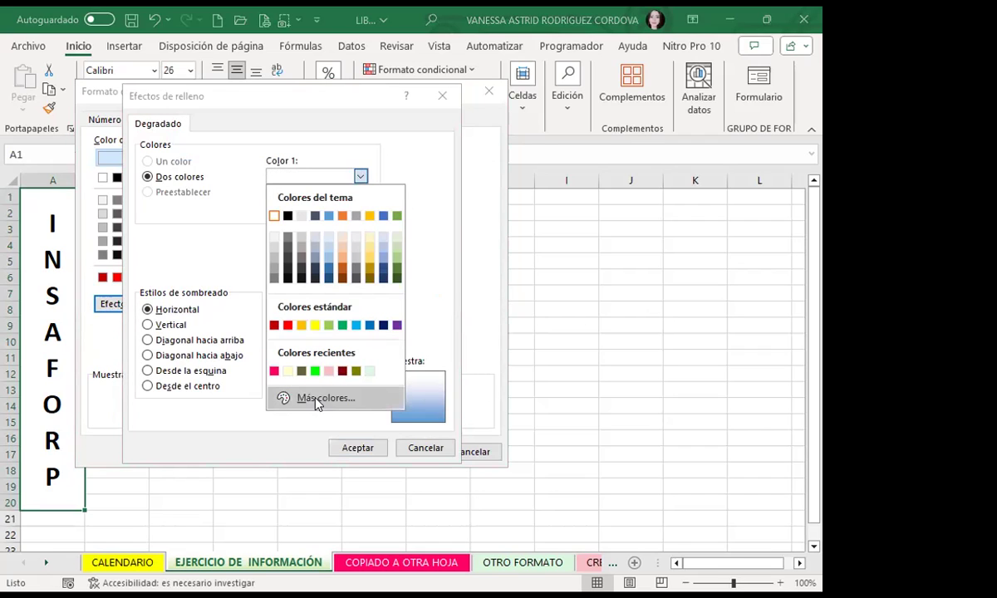
{"action": "left_click", "coordinate": [320, 399]}
{"action": "left_click", "coordinate": [240, 233]}
{"action": "left_click", "coordinate": [218, 236]}
{"action": "left_click", "coordinate": [388, 169]}
{"action": "left_click", "coordinate": [358, 211]}
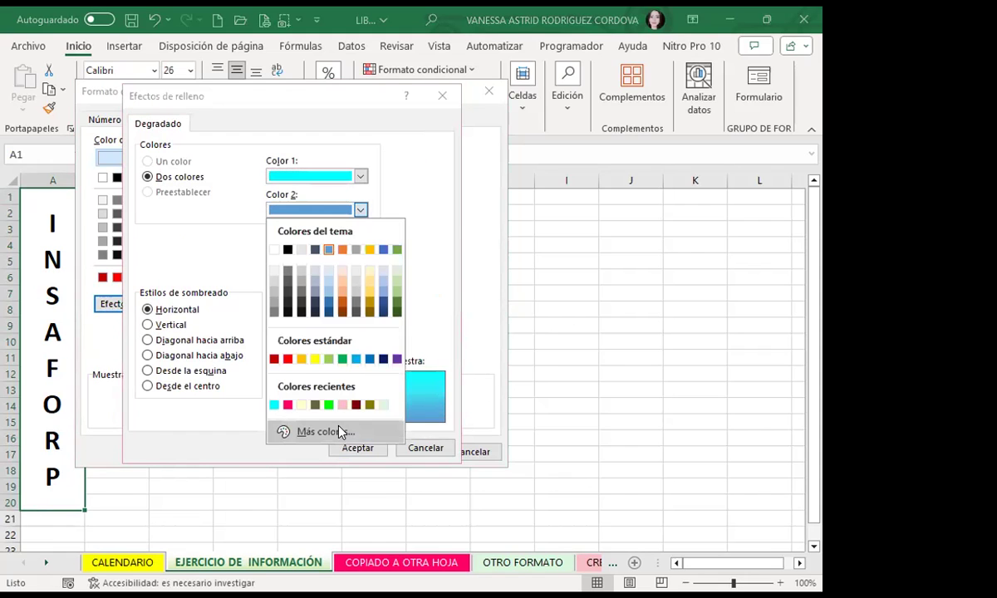
{"action": "left_click", "coordinate": [322, 431]}
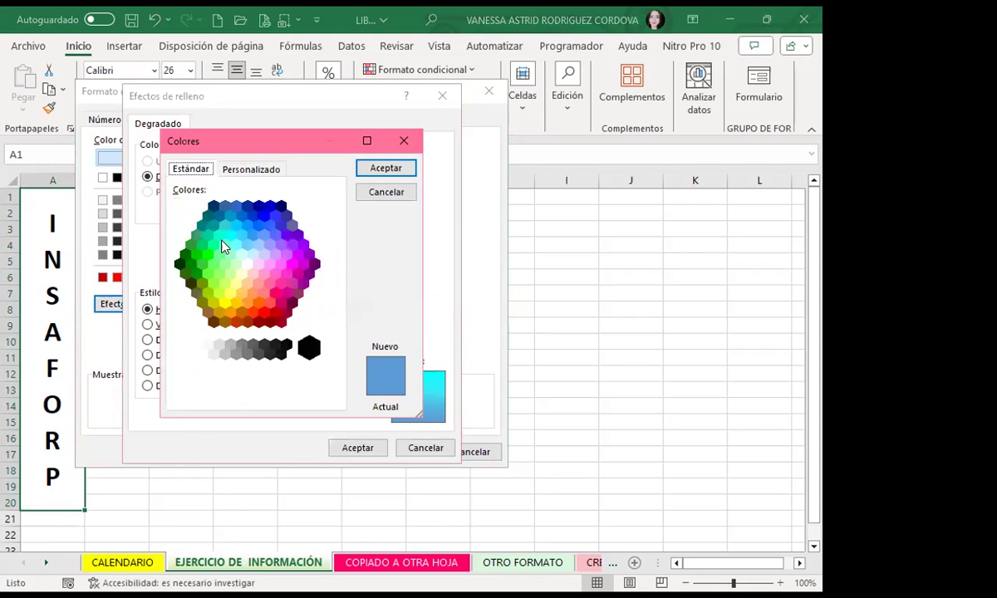
{"action": "left_click", "coordinate": [263, 215]}
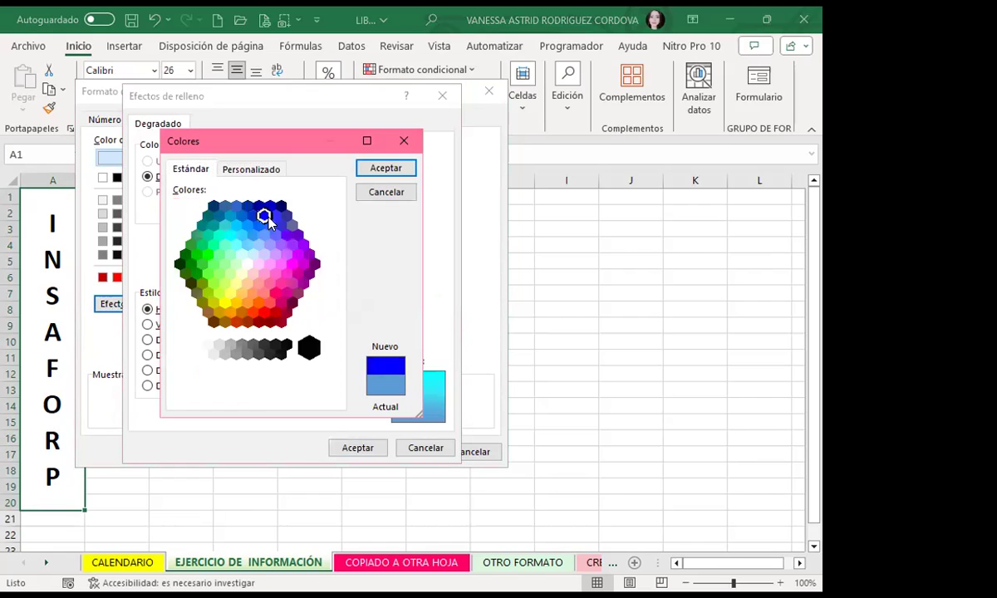
{"action": "left_click", "coordinate": [382, 171]}
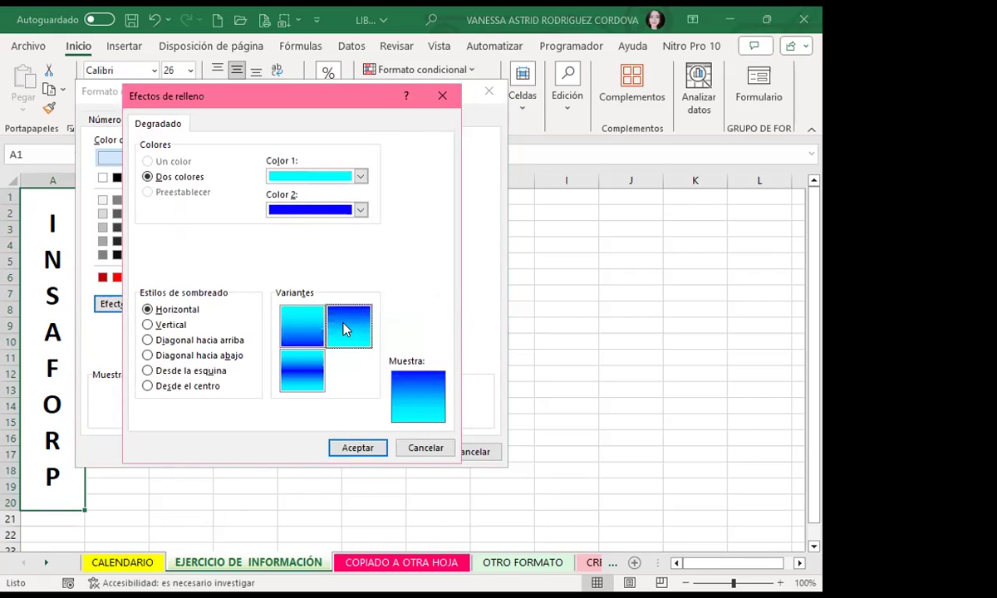
{"action": "left_click", "coordinate": [356, 448]}
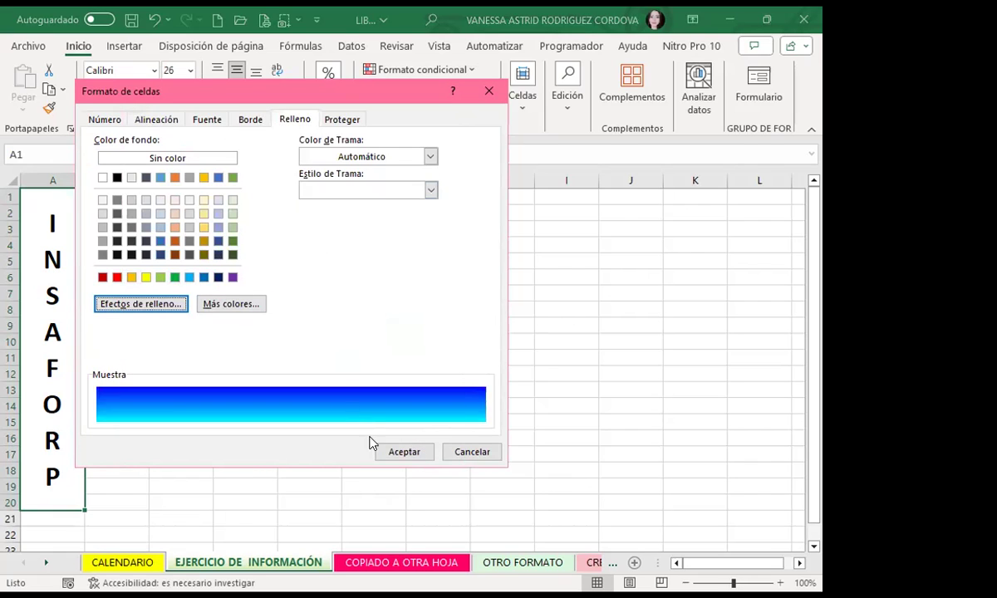
{"action": "left_click", "coordinate": [404, 452]}
{"action": "left_click", "coordinate": [181, 374]}
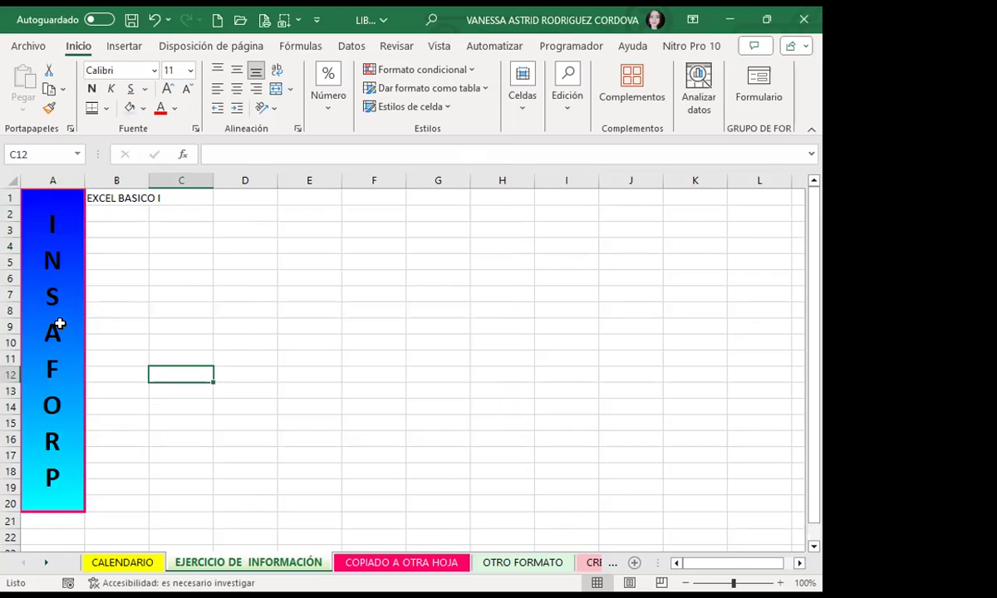
Step: Merge B1:I21 and tilt EXCEL BASICO I at an ascending angle, middle-aligned
{"action": "left_click", "coordinate": [60, 324]}
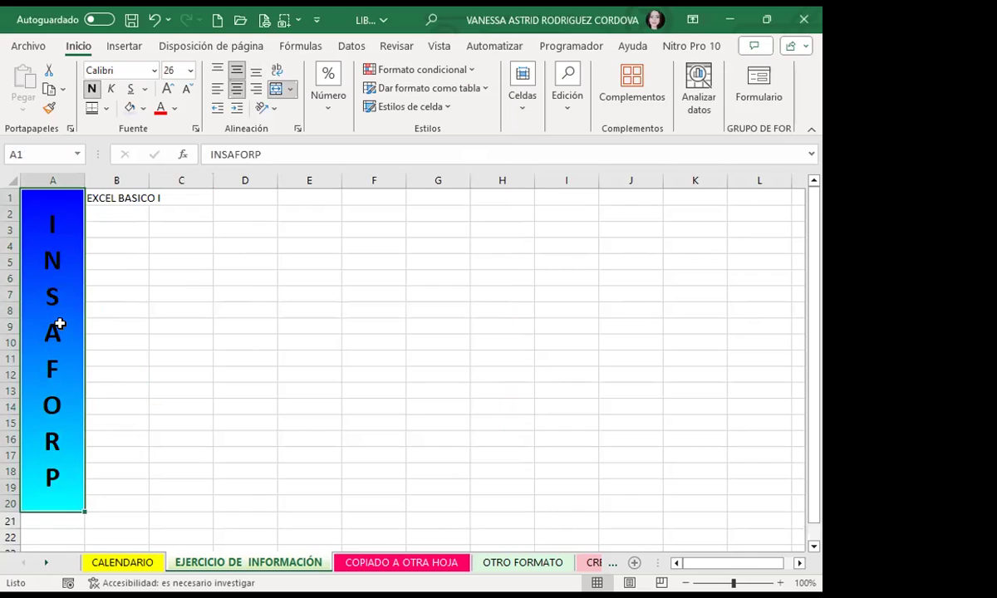
{"action": "left_click", "coordinate": [110, 197]}
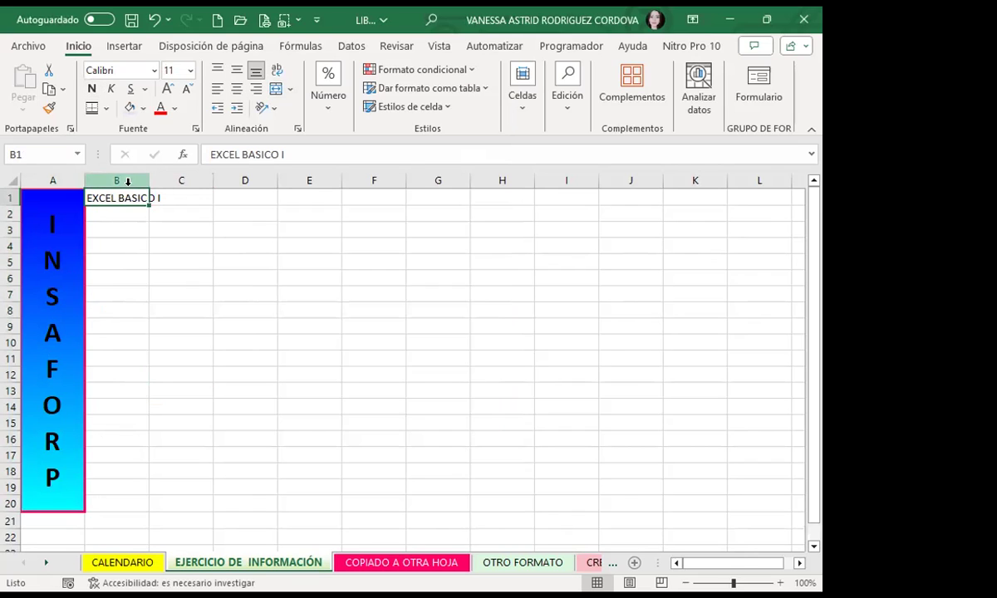
{"action": "mouse_move", "coordinate": [113, 194]}
{"action": "left_mouse_down"}
{"action": "mouse_move", "coordinate": [183, 505]}
{"action": "mouse_move", "coordinate": [285, 514]}
{"action": "left_mouse_up"}
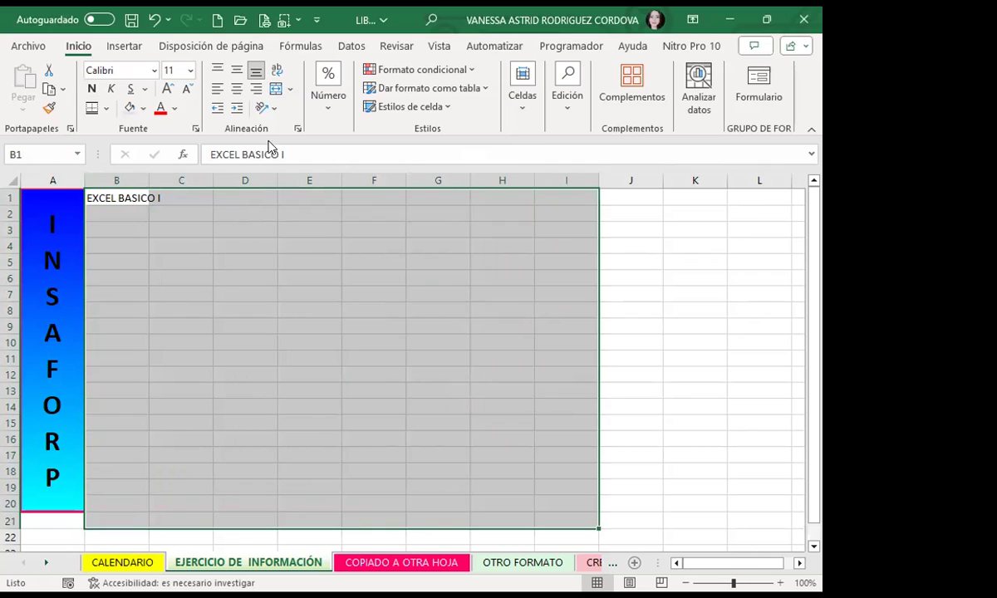
{"action": "left_click", "coordinate": [276, 90]}
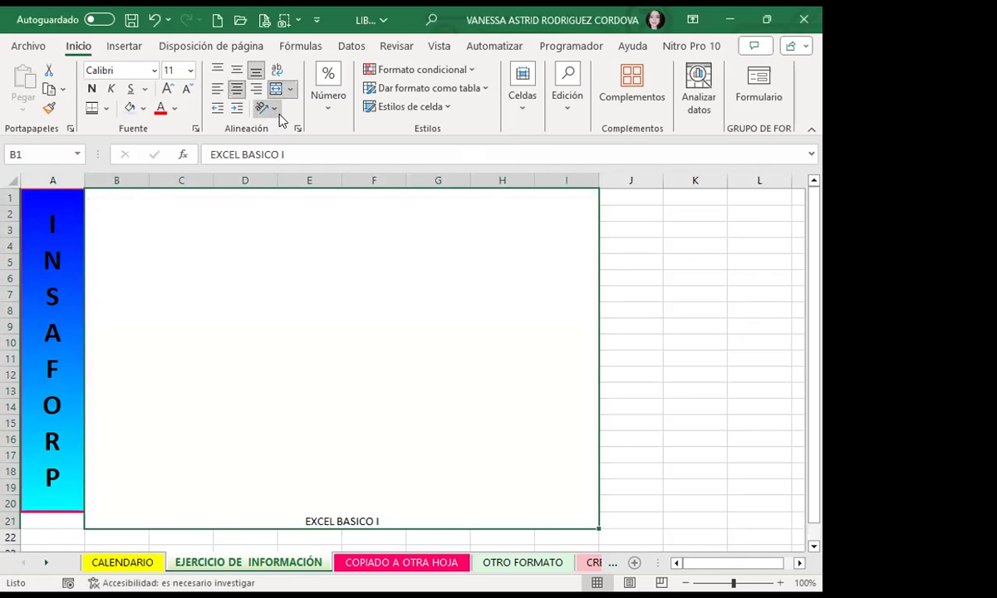
{"action": "left_click", "coordinate": [275, 109]}
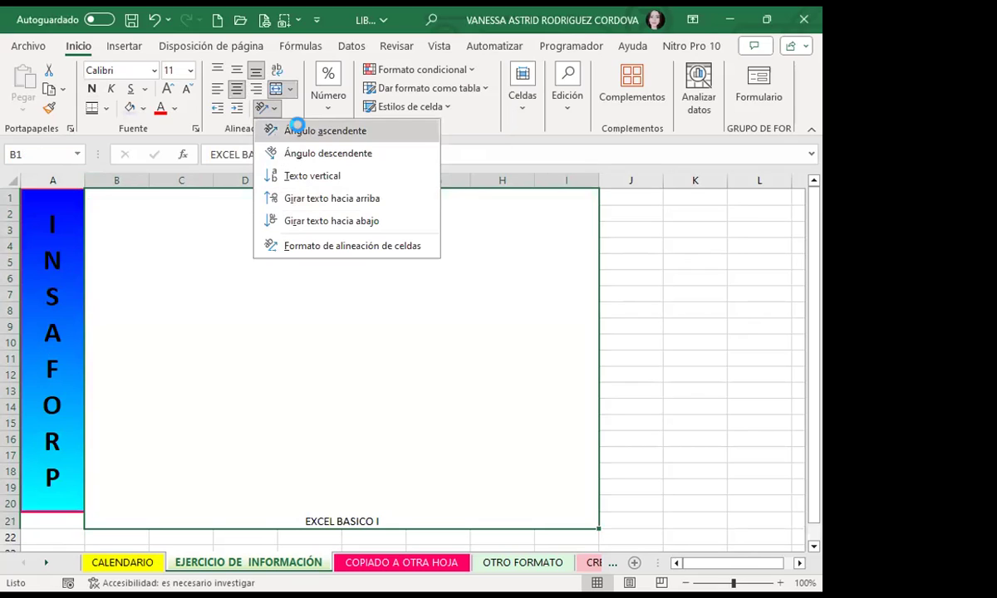
{"action": "left_click", "coordinate": [297, 126]}
{"action": "left_click", "coordinate": [237, 70]}
Step: Format the EXCEL BASICO I title in bold Algerian at size 48
{"action": "left_click", "coordinate": [168, 88]}
{"action": "left_click", "coordinate": [168, 88]}
{"action": "left_click", "coordinate": [168, 88]}
{"action": "left_click", "coordinate": [168, 88]}
{"action": "left_click", "coordinate": [168, 88]}
{"action": "left_click", "coordinate": [168, 88]}
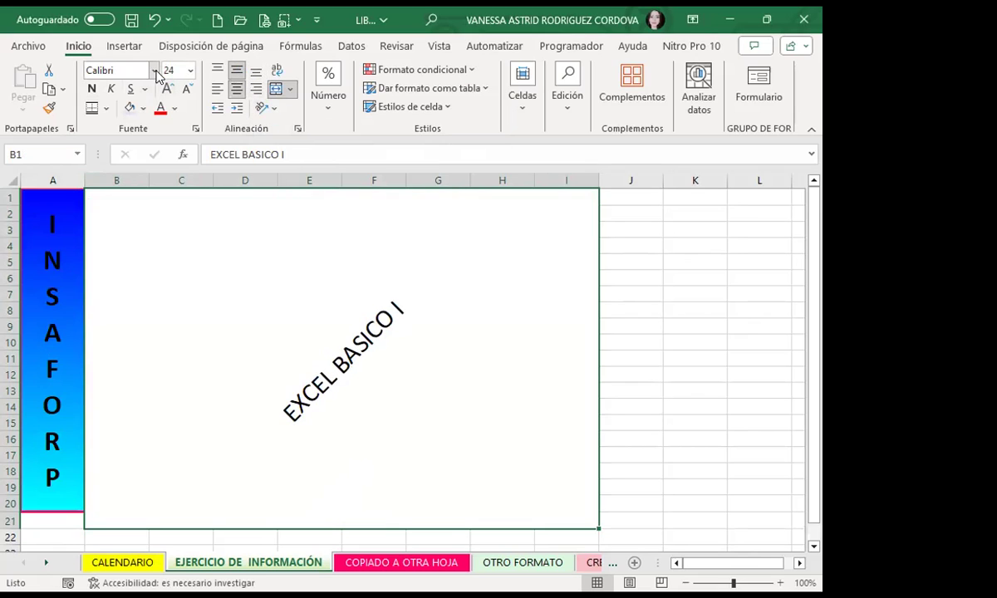
{"action": "left_click", "coordinate": [156, 71]}
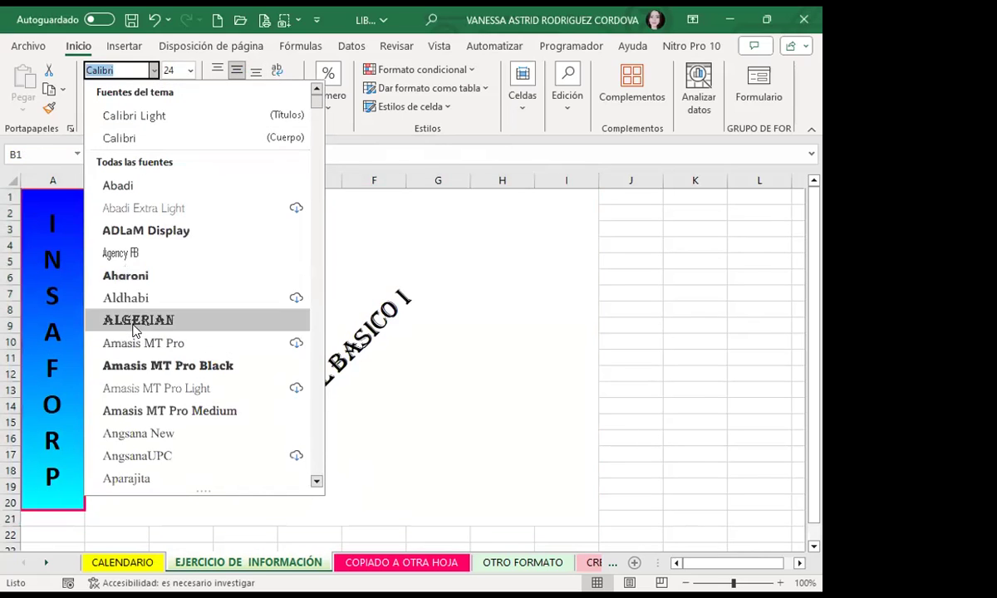
{"action": "left_click", "coordinate": [125, 319]}
{"action": "left_click", "coordinate": [91, 88]}
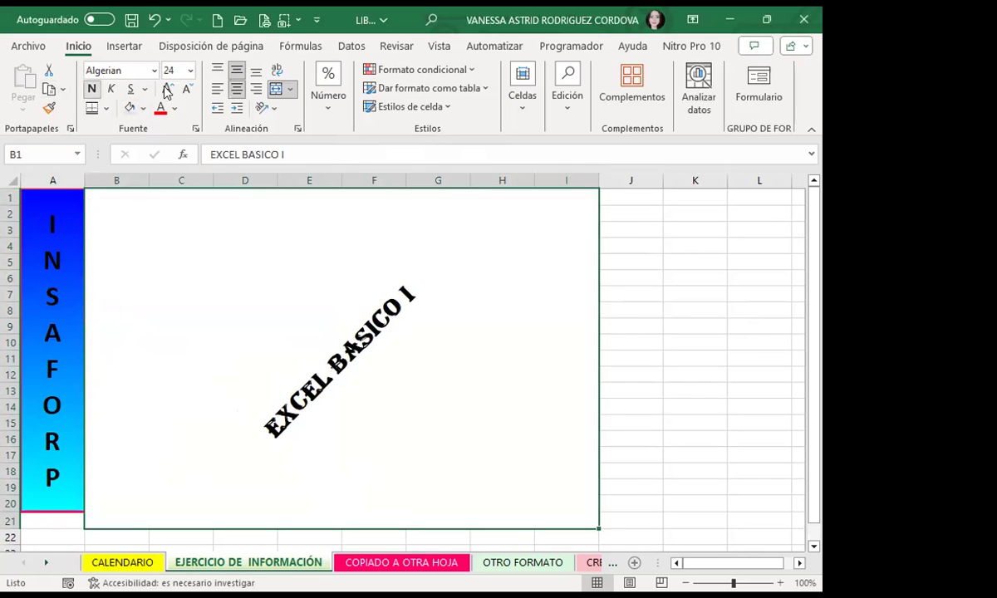
{"action": "left_click", "coordinate": [167, 88]}
{"action": "left_click", "coordinate": [168, 88]}
{"action": "left_click", "coordinate": [168, 88]}
{"action": "left_click", "coordinate": [168, 88]}
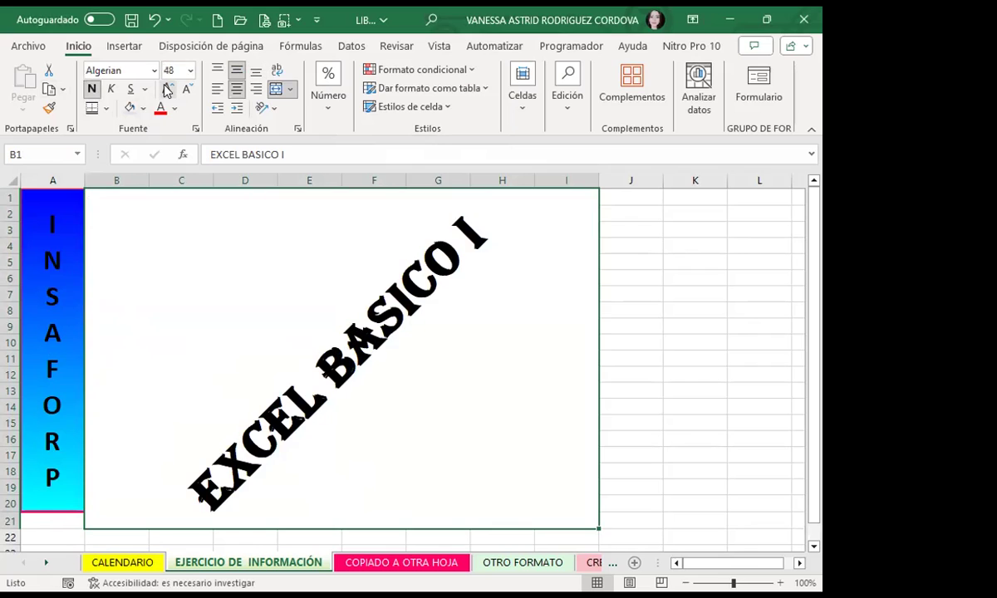
{"action": "left_click", "coordinate": [639, 199]}
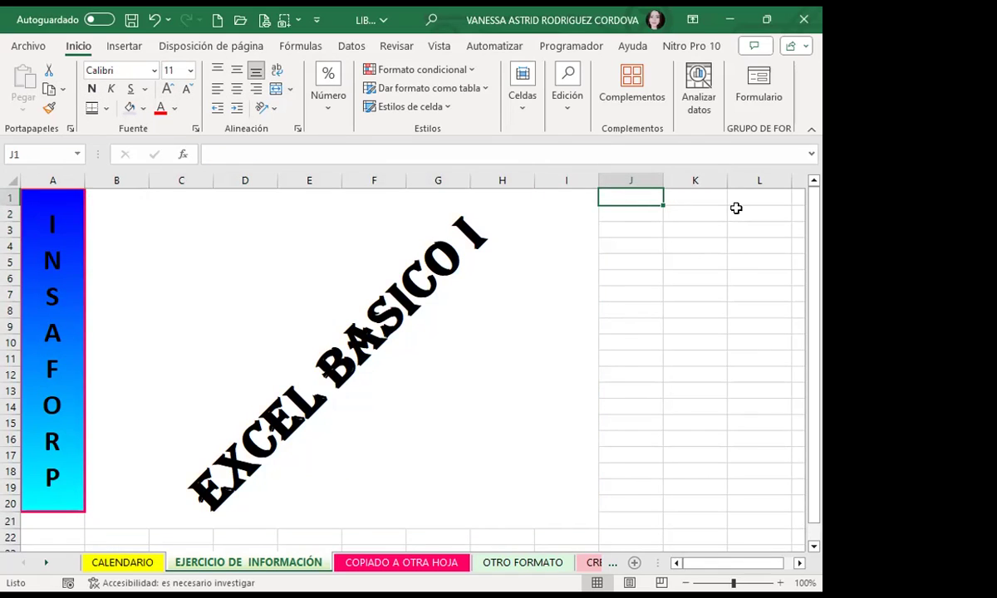
{"action": "left_click", "coordinate": [131, 236]}
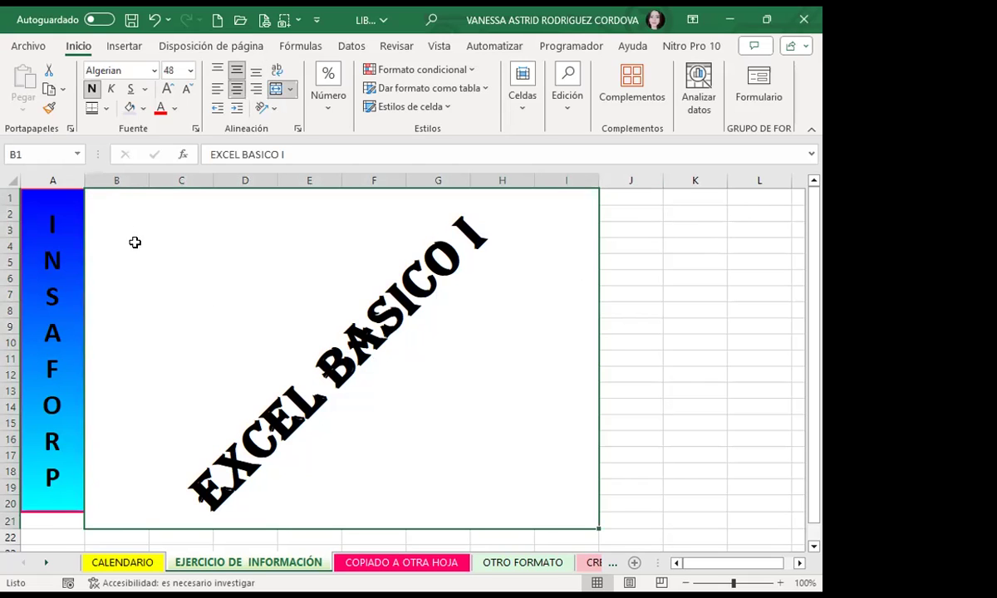
Step: Give the EXCEL BASICO I block light green dashed top, right and bottom borders
{"action": "left_click", "coordinate": [195, 130]}
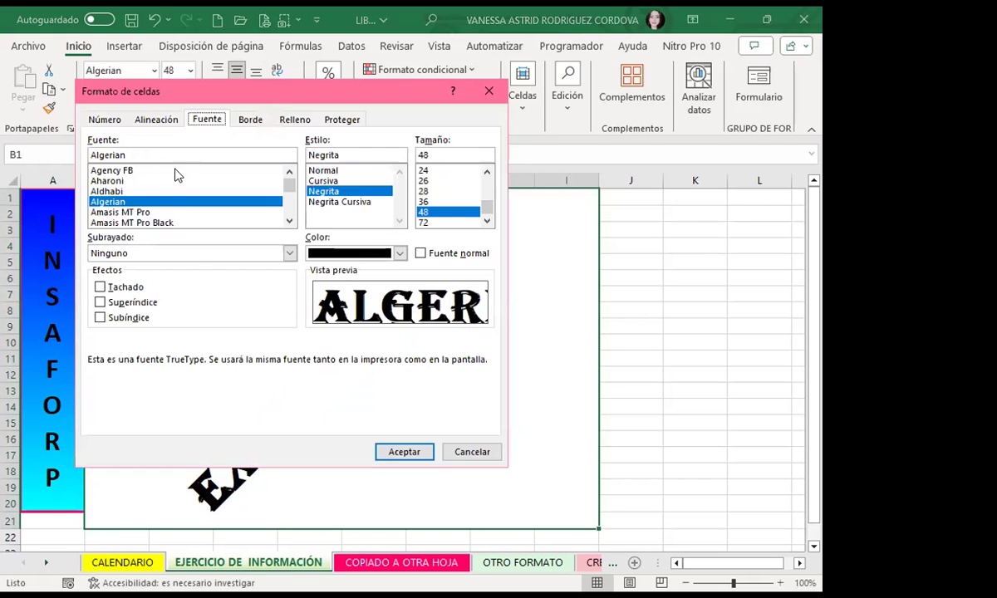
{"action": "left_click", "coordinate": [248, 121]}
{"action": "left_click", "coordinate": [172, 208]}
{"action": "left_click", "coordinate": [189, 285]}
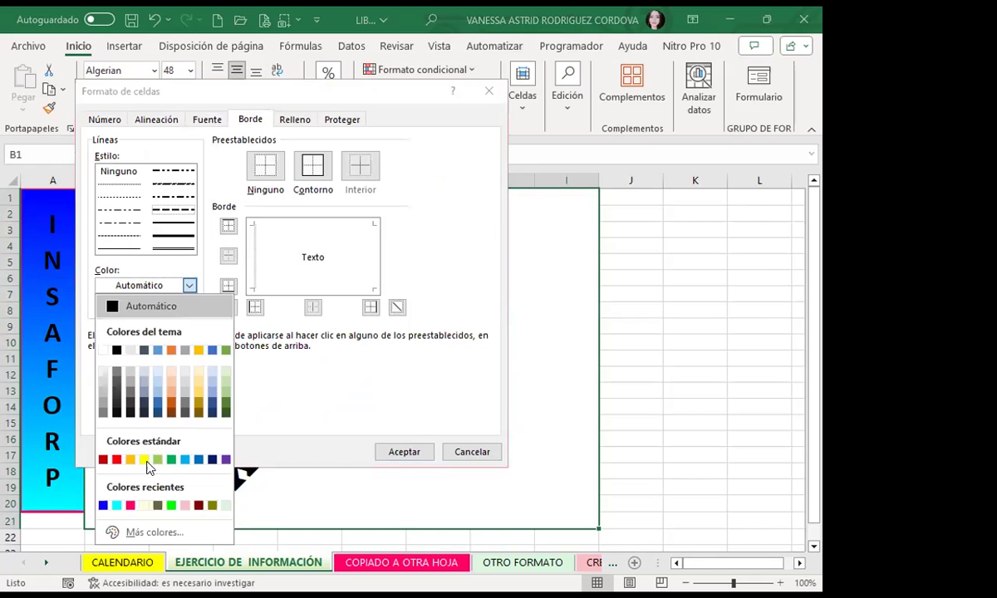
{"action": "left_click", "coordinate": [332, 224]}
{"action": "left_click", "coordinate": [374, 255]}
{"action": "left_click", "coordinate": [307, 288]}
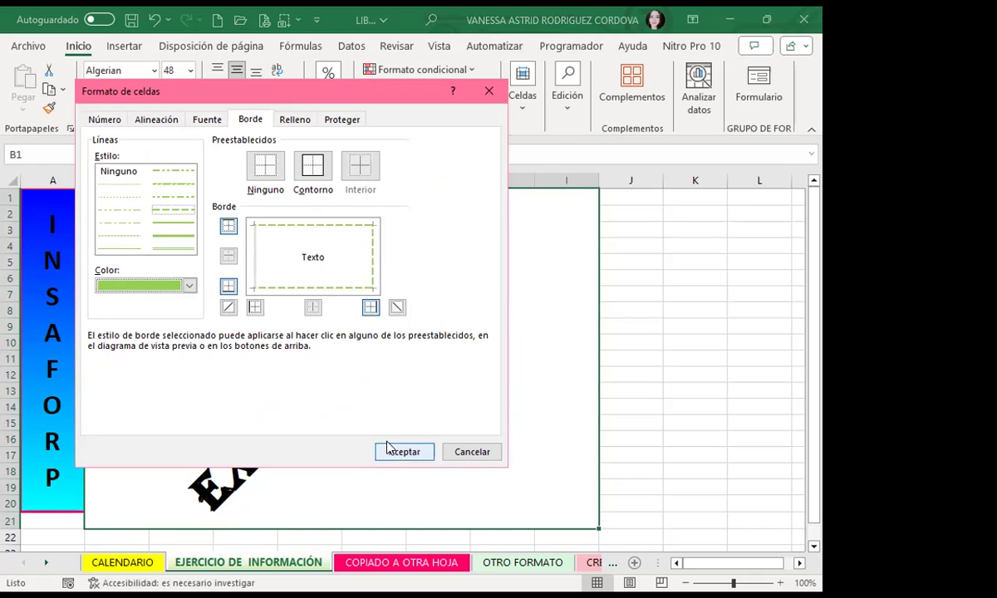
Step: Fill the block with a light pink thin horizontal-stripe pattern and apply the formatting
{"action": "left_click", "coordinate": [288, 117]}
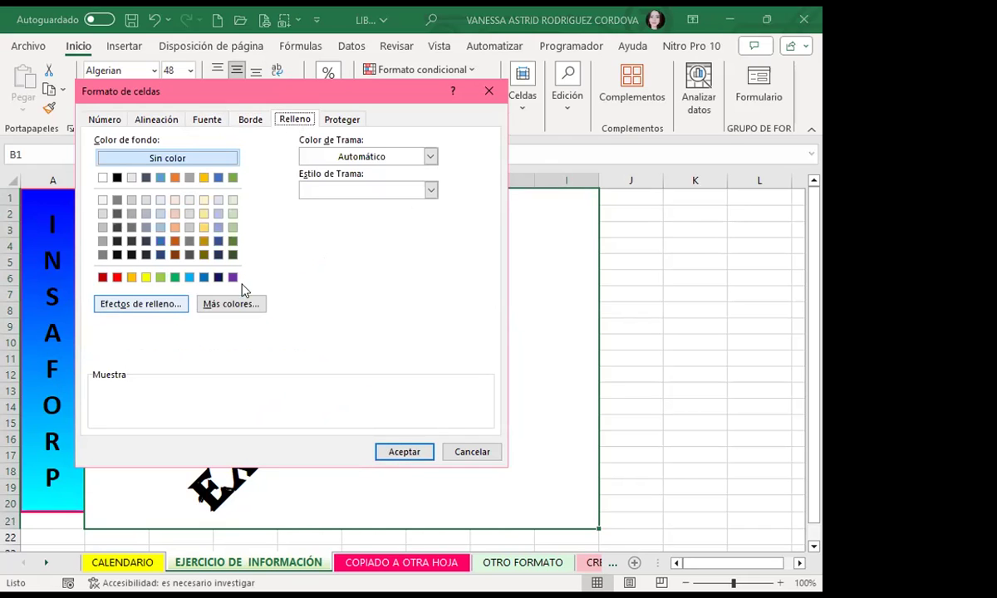
{"action": "left_click", "coordinate": [429, 156]}
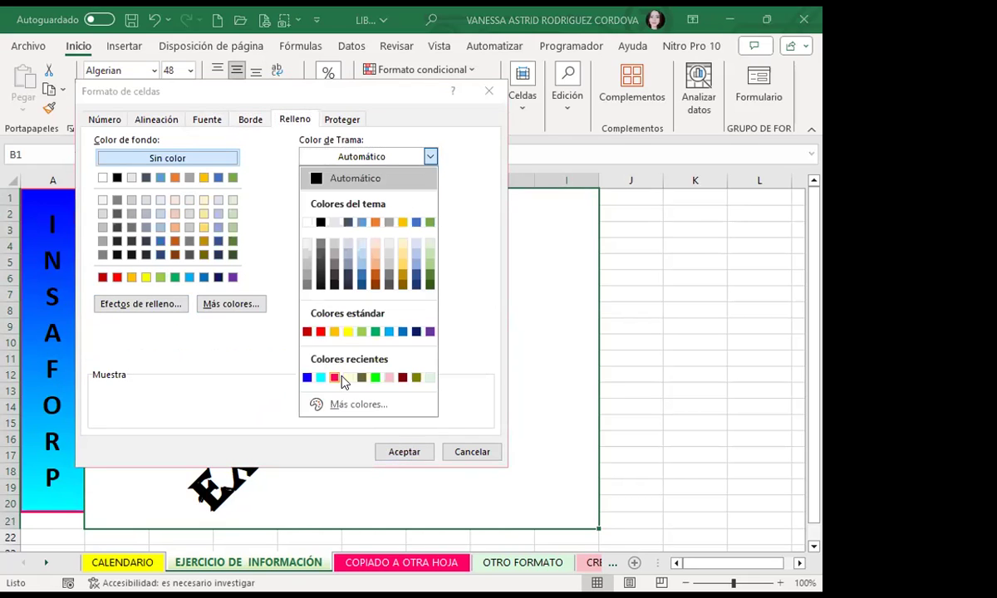
{"action": "left_click", "coordinate": [389, 378]}
{"action": "left_click", "coordinate": [431, 189]}
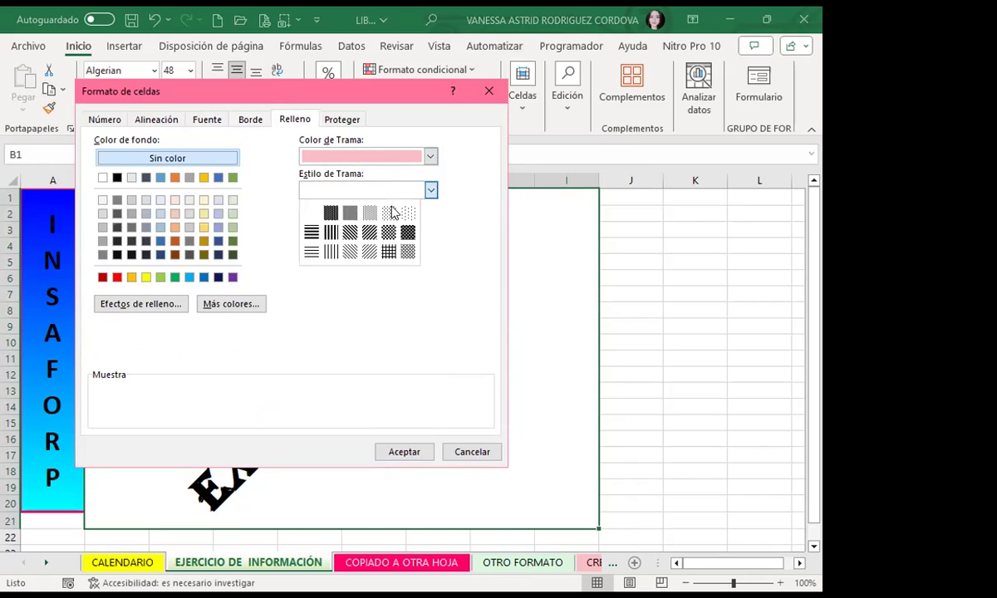
{"action": "left_click", "coordinate": [312, 256]}
{"action": "left_click", "coordinate": [401, 453]}
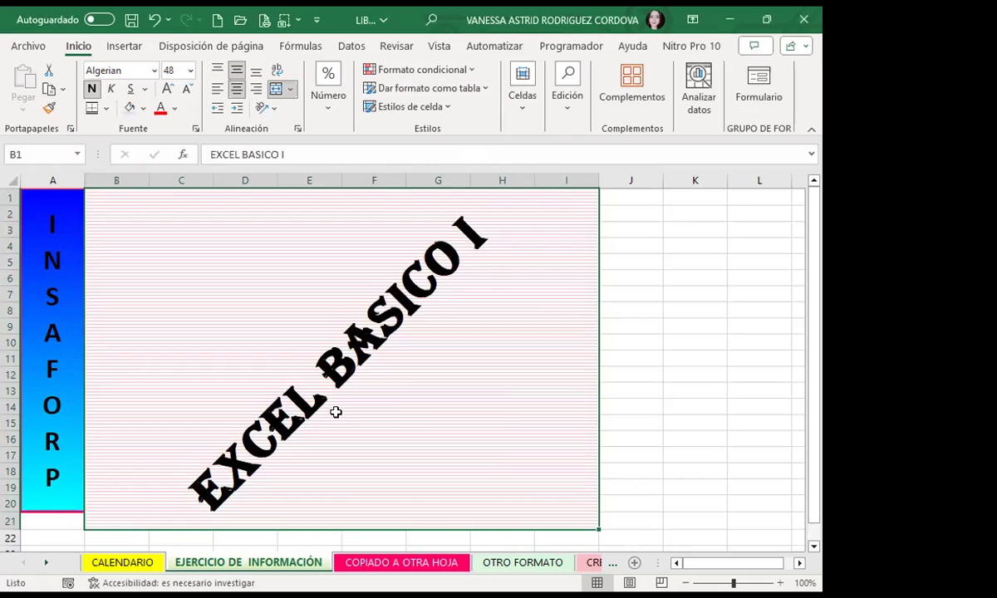
{"action": "key", "text": "ctrl+c"}
{"action": "left_click", "coordinate": [689, 407]}
Step: Select row 21 and look at the insert/delete cell options, closing them without changes
{"action": "scroll", "coordinate": [705, 429], "scroll_direction": "down", "scroll_amount": 1}
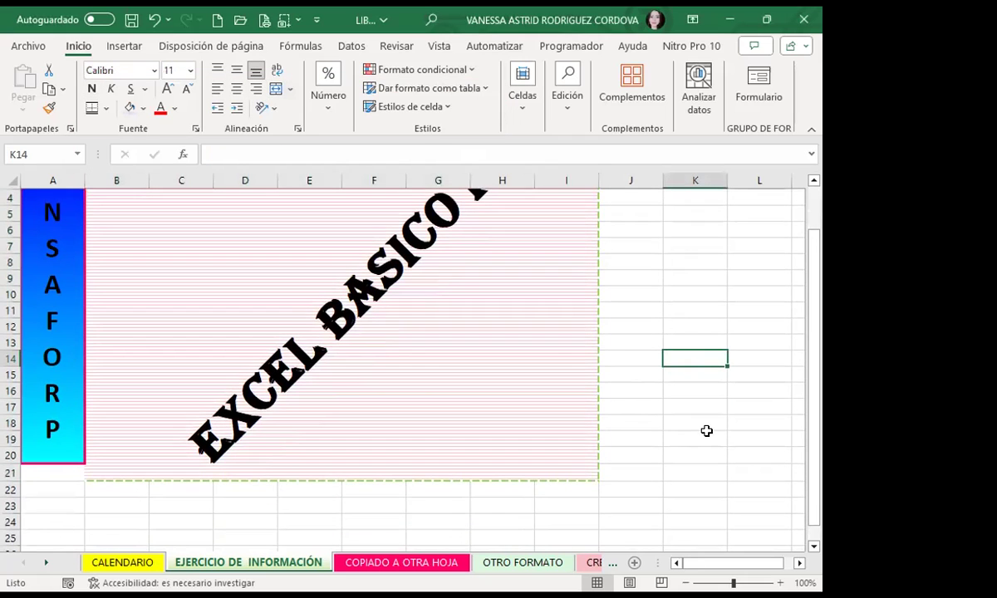
{"action": "left_click", "coordinate": [10, 473]}
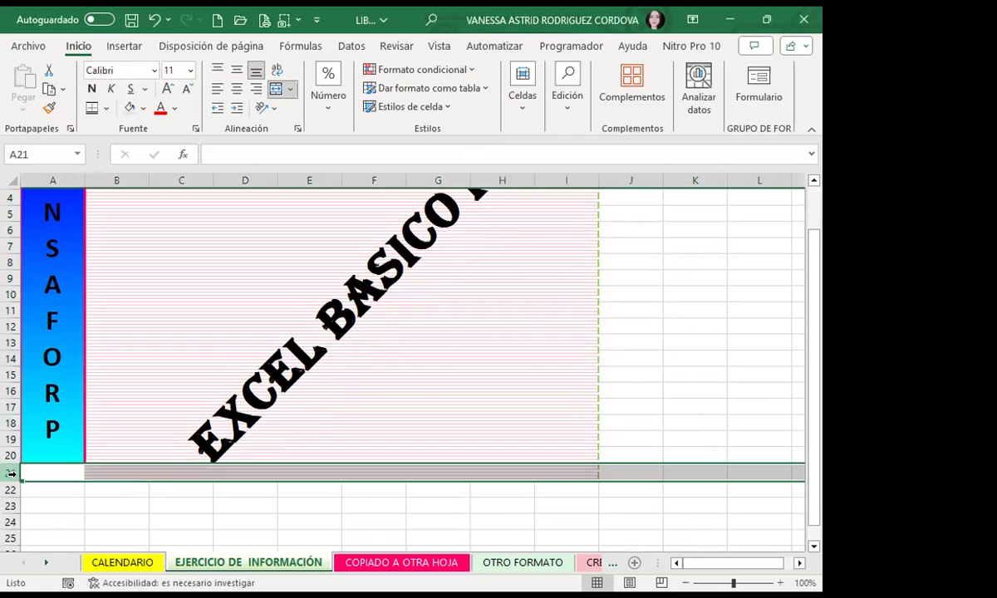
{"action": "left_click", "coordinate": [522, 90]}
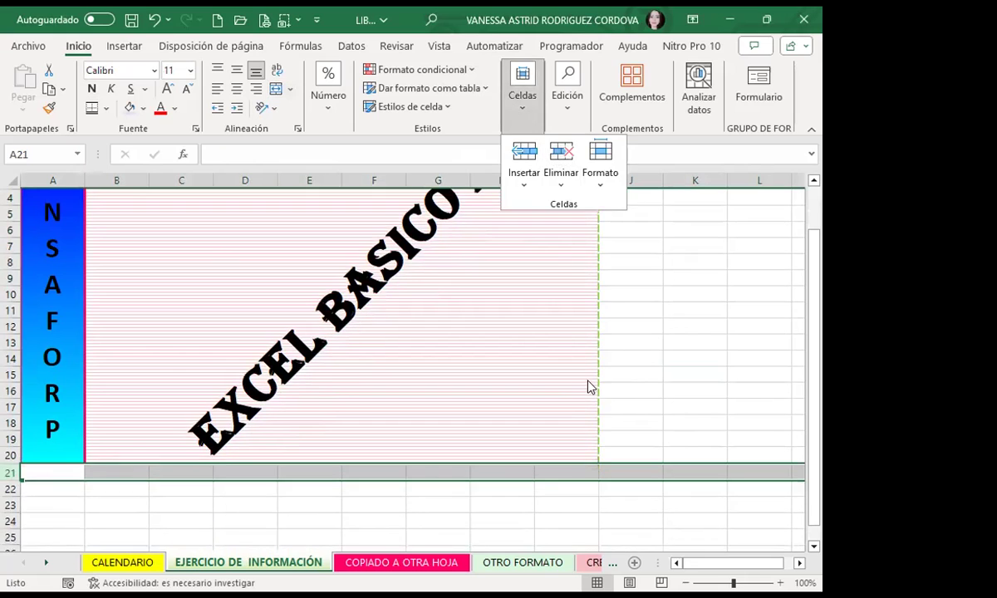
{"action": "scroll", "coordinate": [581, 465], "scroll_direction": "up", "scroll_amount": 1}
{"action": "left_click", "coordinate": [681, 418]}
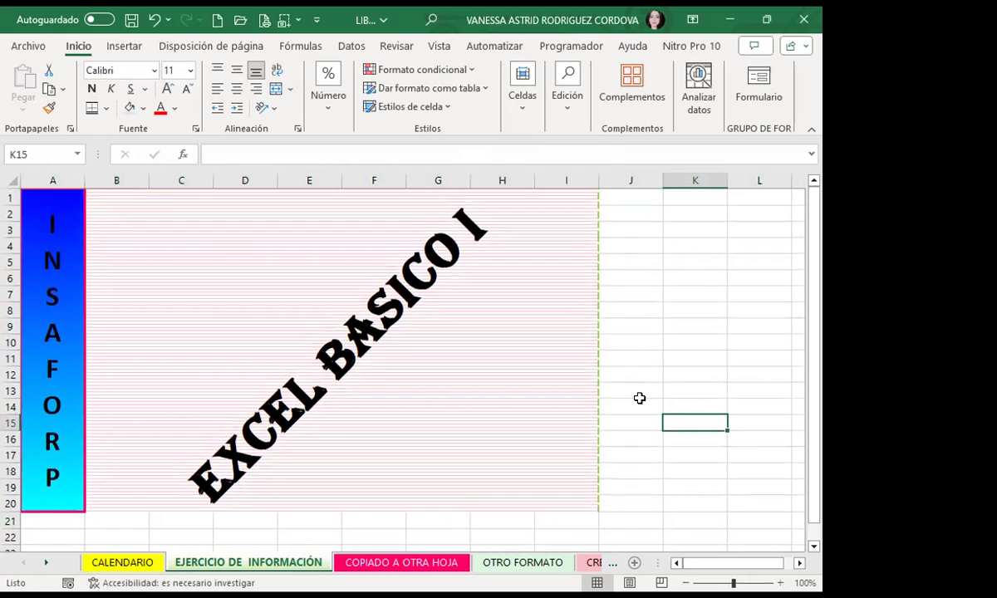
{"action": "scroll", "coordinate": [614, 407], "scroll_direction": "down", "scroll_amount": 2}
Step: Rework the EXCEL BASICO I block's borders using a light green dashed line
{"action": "left_click", "coordinate": [457, 366]}
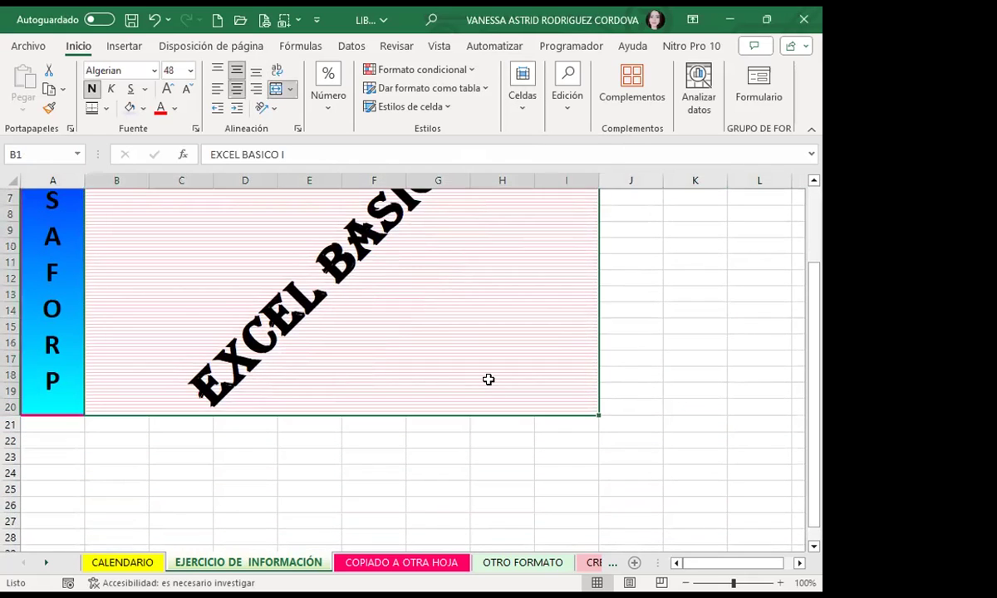
{"action": "left_click", "coordinate": [197, 131]}
{"action": "left_click", "coordinate": [292, 121]}
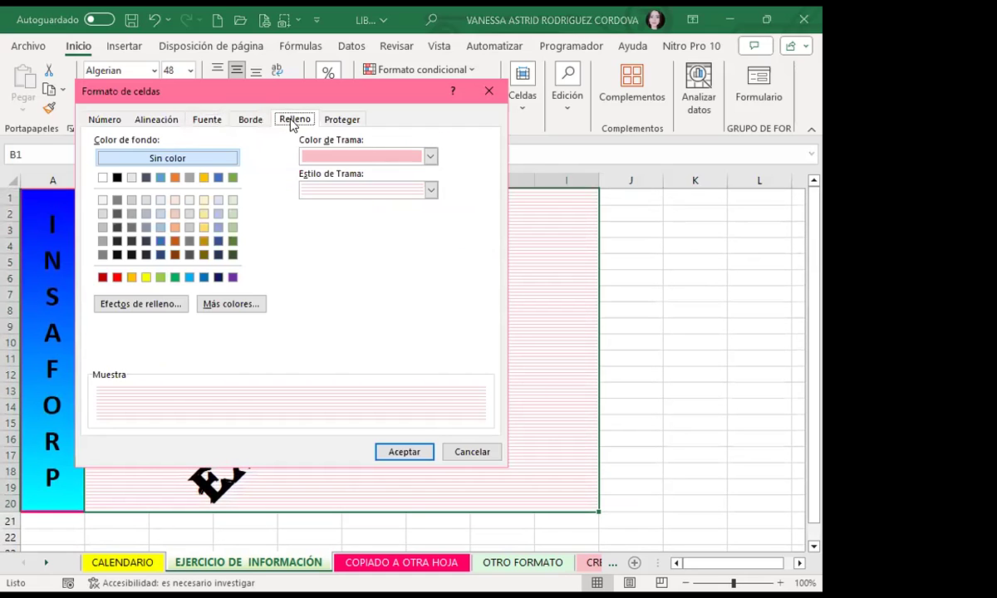
{"action": "left_click", "coordinate": [250, 120]}
{"action": "left_click", "coordinate": [282, 288]}
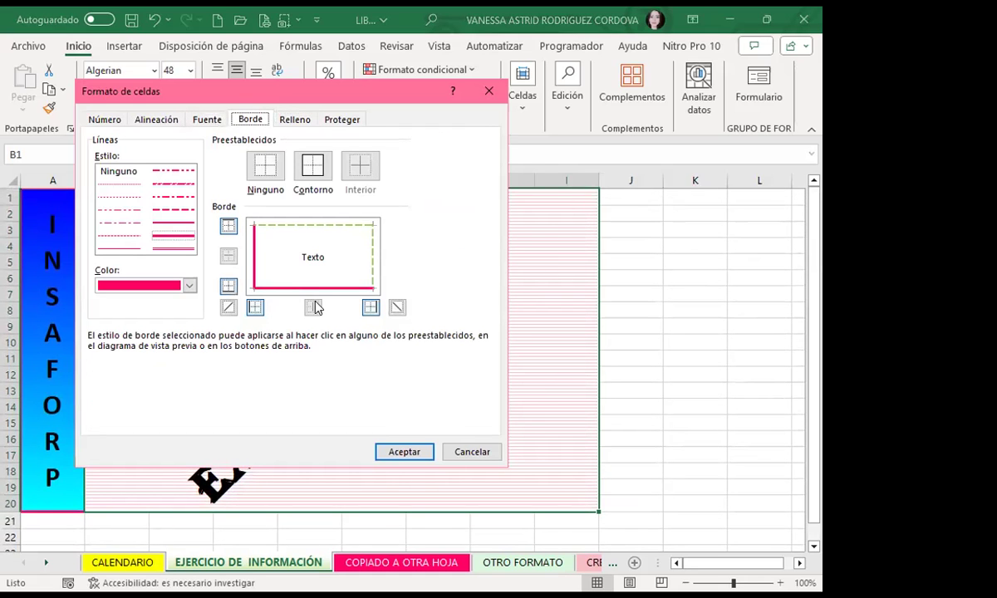
{"action": "left_click", "coordinate": [276, 289]}
{"action": "left_click", "coordinate": [173, 209]}
{"action": "left_click", "coordinate": [190, 286]}
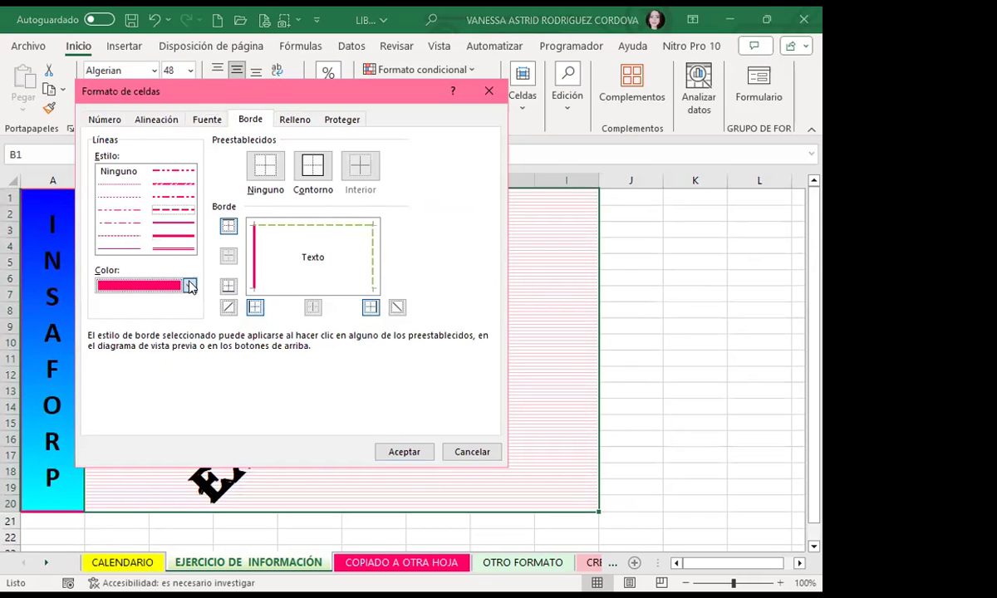
{"action": "left_click", "coordinate": [159, 460]}
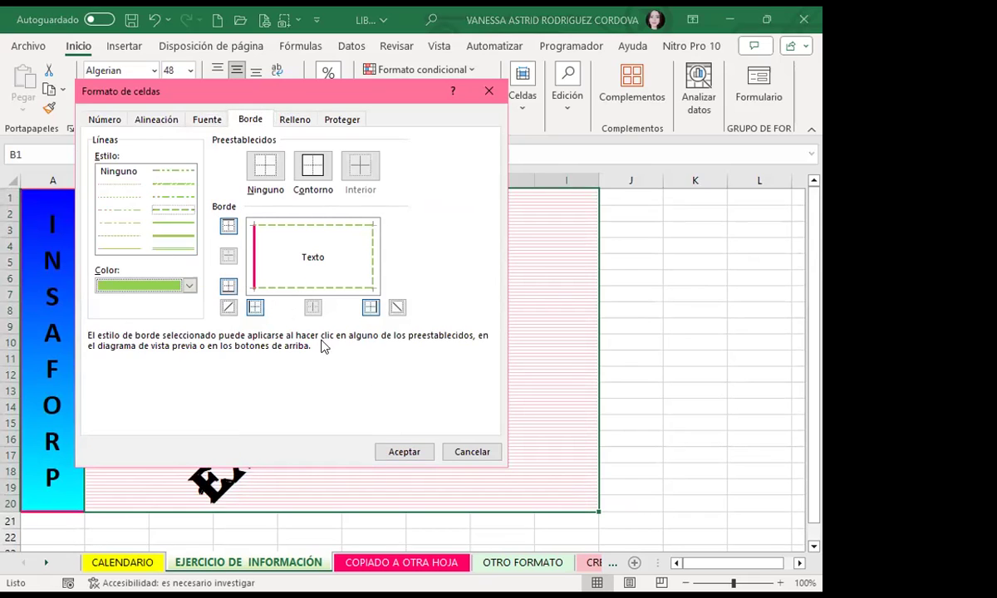
{"action": "left_click", "coordinate": [402, 452]}
{"action": "left_click", "coordinate": [646, 359]}
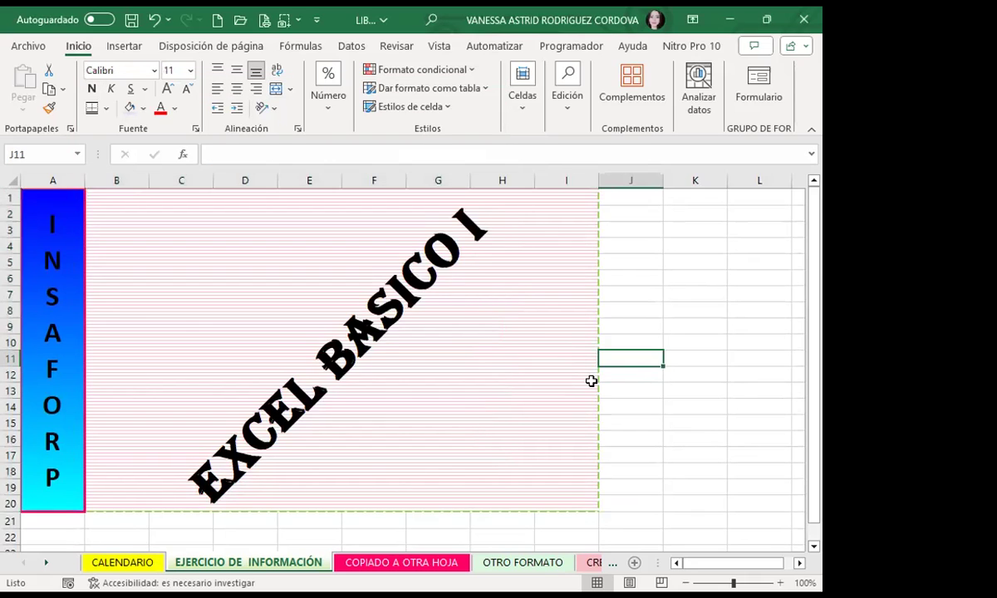
Step: Collapse the ribbon and reselect the EXCEL BASICO I block
{"action": "scroll", "coordinate": [592, 383], "scroll_direction": "down", "scroll_amount": 2}
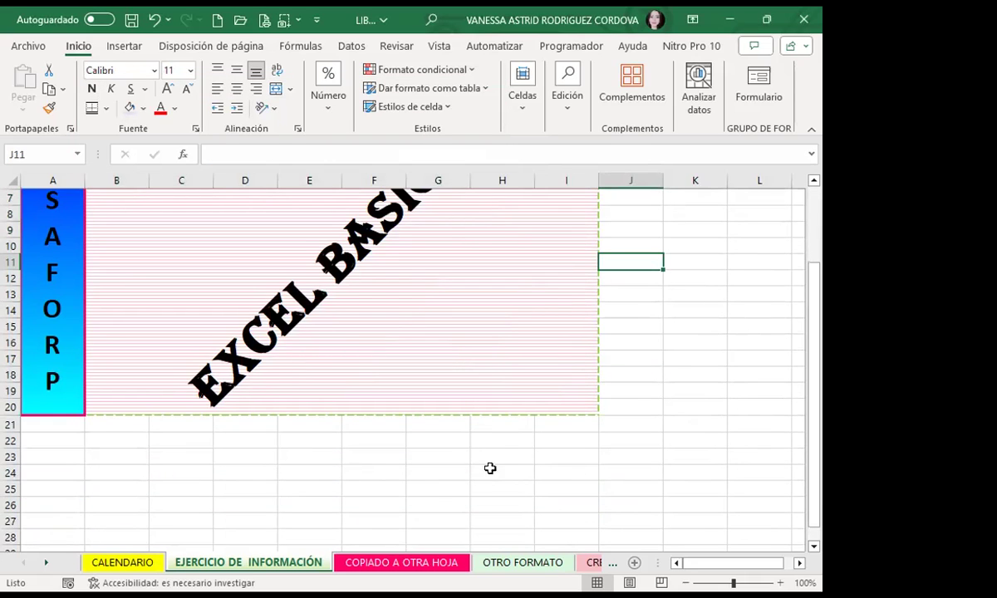
{"action": "scroll", "coordinate": [496, 478], "scroll_direction": "up", "scroll_amount": 2}
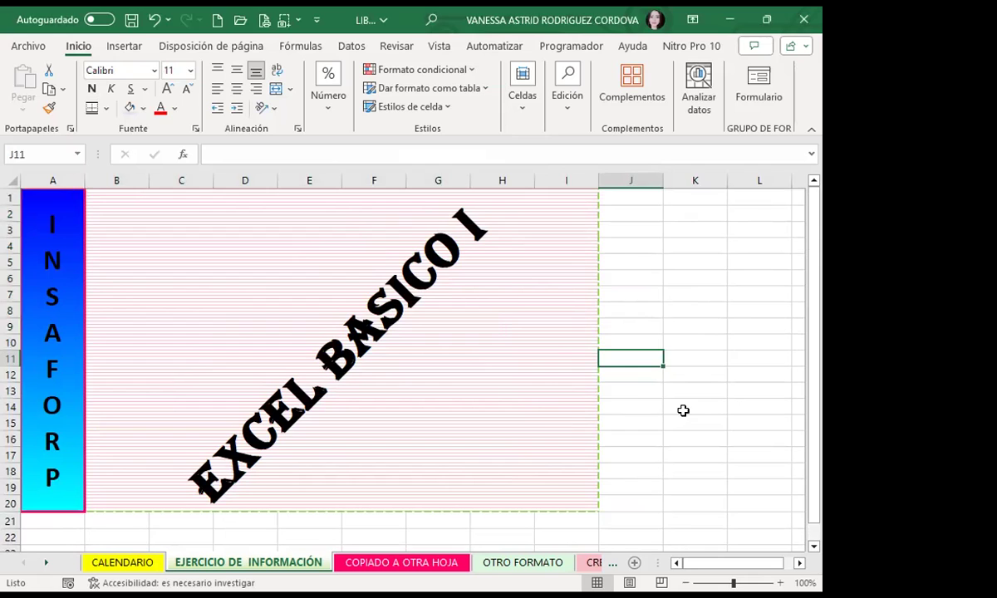
{"action": "scroll", "coordinate": [683, 410], "scroll_direction": "down", "scroll_amount": 1}
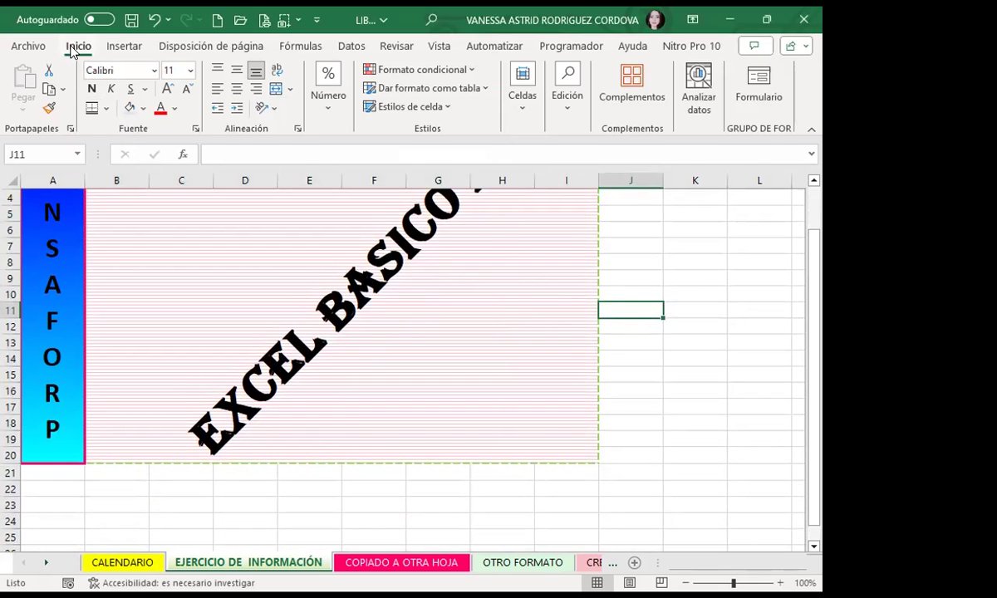
{"action": "double_click", "coordinate": [74, 49]}
{"action": "scroll", "coordinate": [574, 399], "scroll_direction": "up", "scroll_amount": 1}
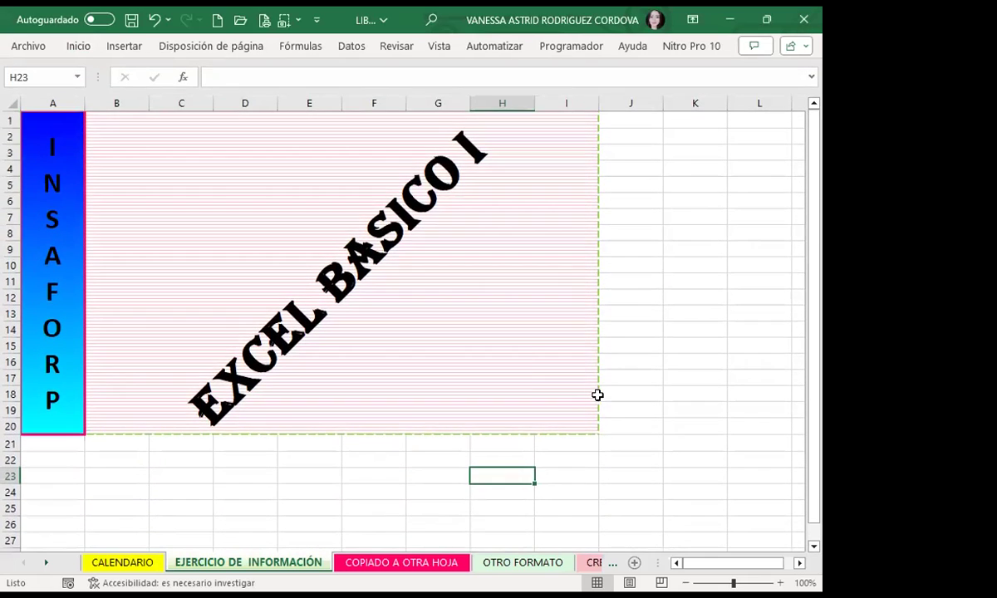
{"action": "left_click", "coordinate": [533, 359]}
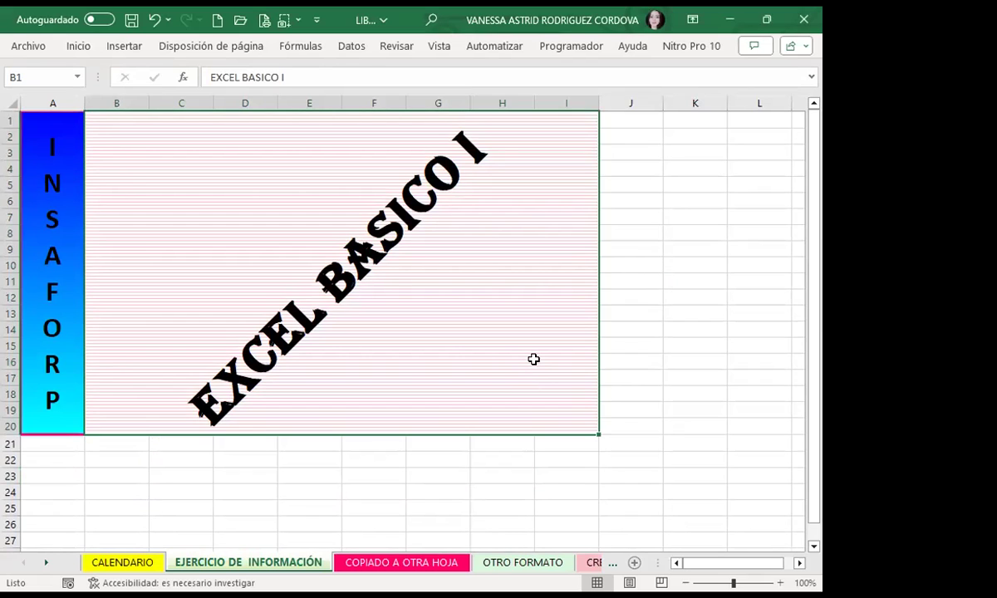
Step: Make the INSAFORP letters white
{"action": "left_click", "coordinate": [62, 336]}
{"action": "left_click", "coordinate": [453, 375]}
{"action": "key", "text": "ctrl+c"}
{"action": "left_click", "coordinate": [37, 204]}
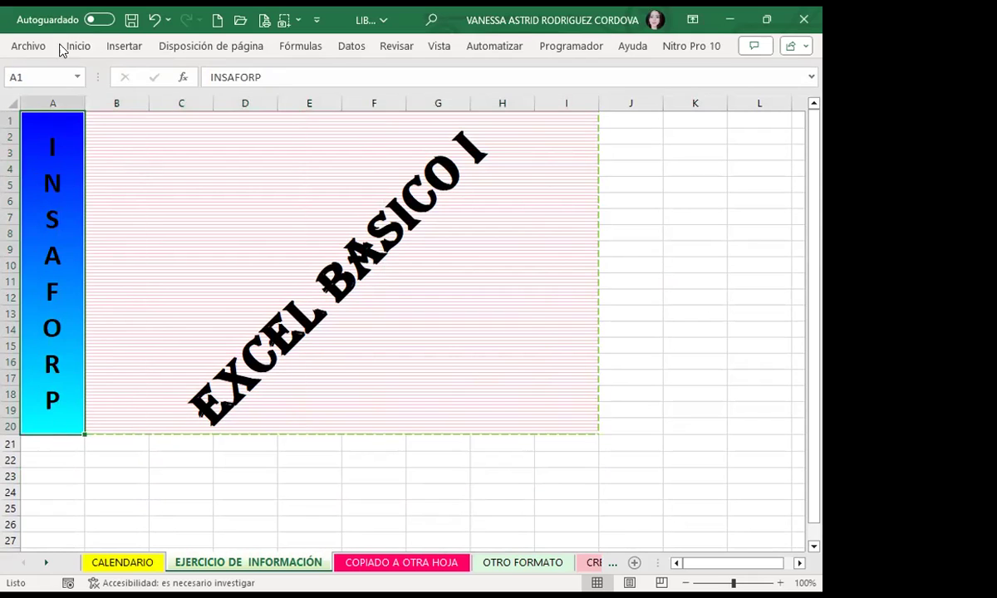
{"action": "left_click", "coordinate": [79, 47]}
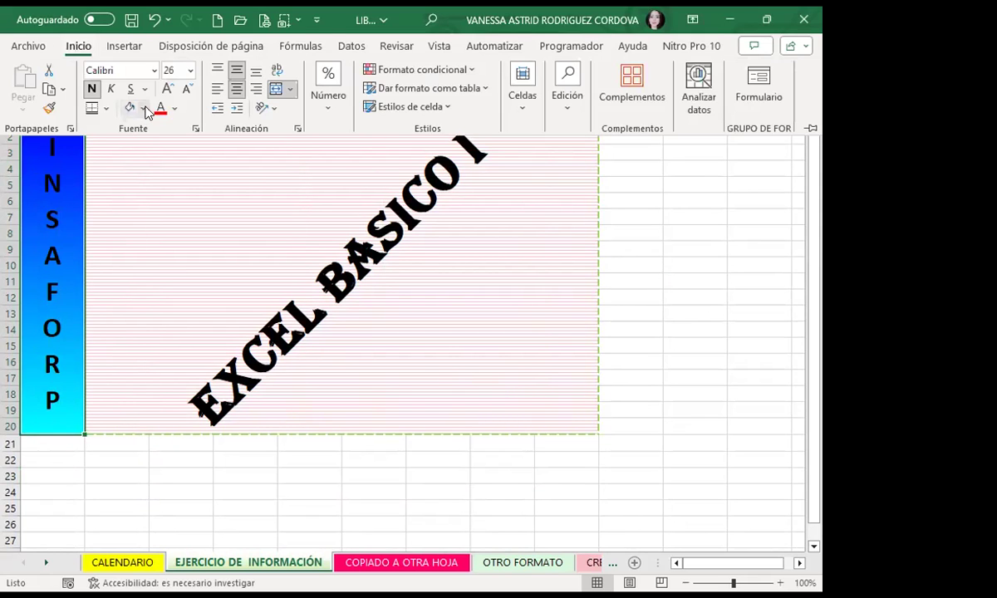
{"action": "left_click", "coordinate": [175, 116]}
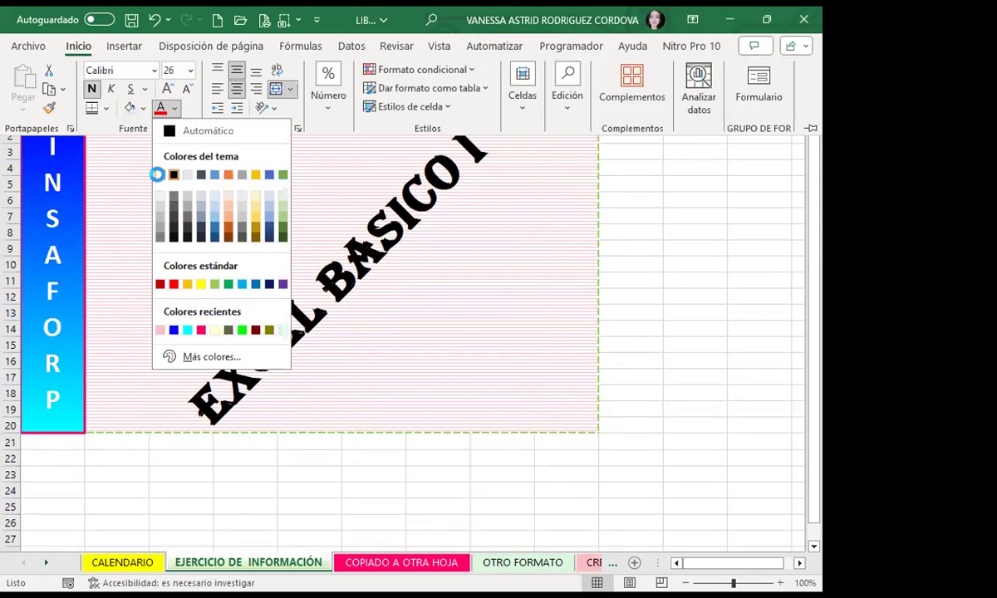
{"action": "left_click", "coordinate": [153, 170]}
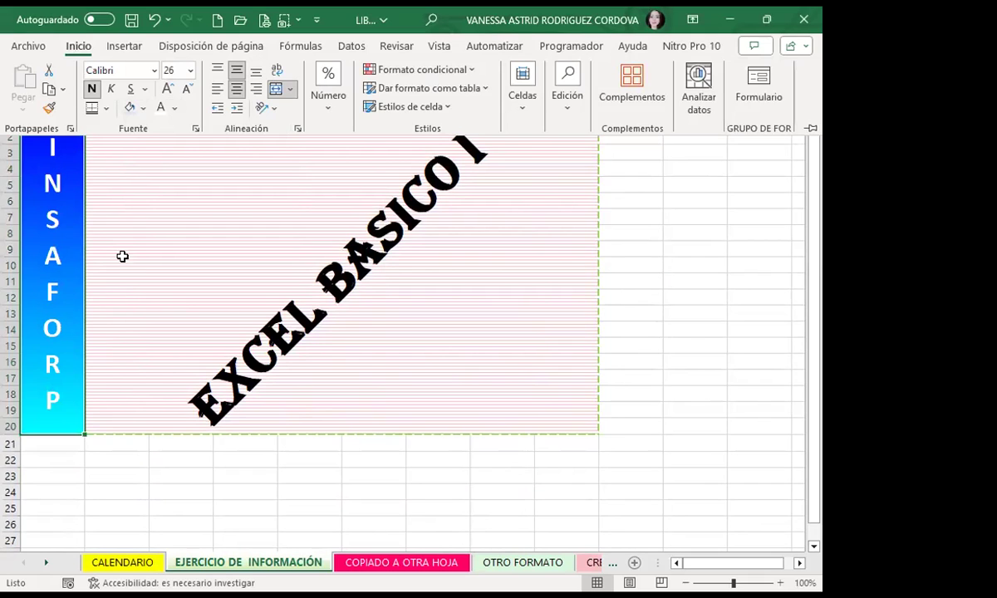
Step: Colour the EXCEL BASICO I title text pink-red
{"action": "left_click", "coordinate": [125, 254]}
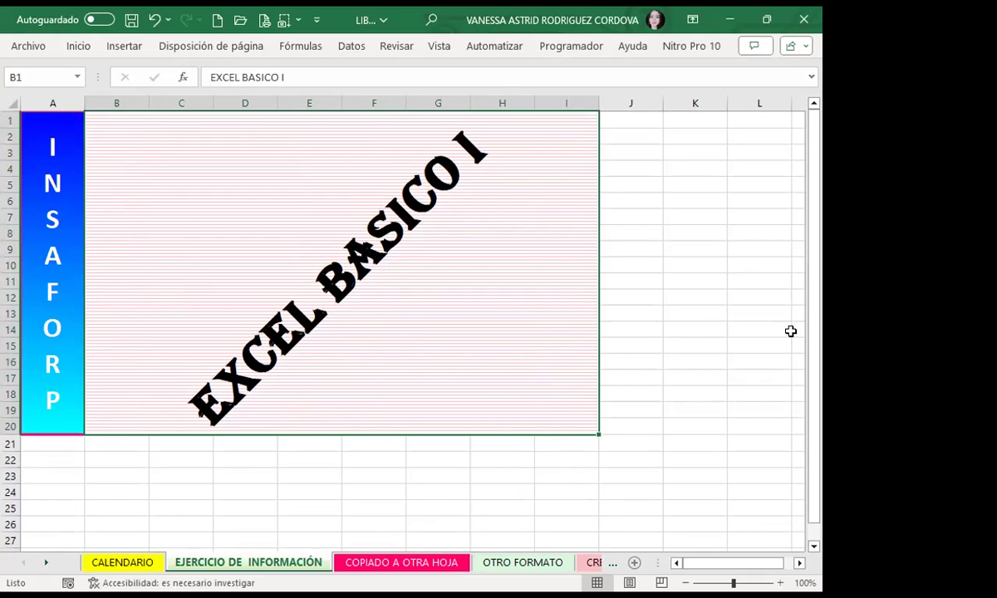
{"action": "left_click", "coordinate": [101, 41]}
{"action": "left_click", "coordinate": [78, 45]}
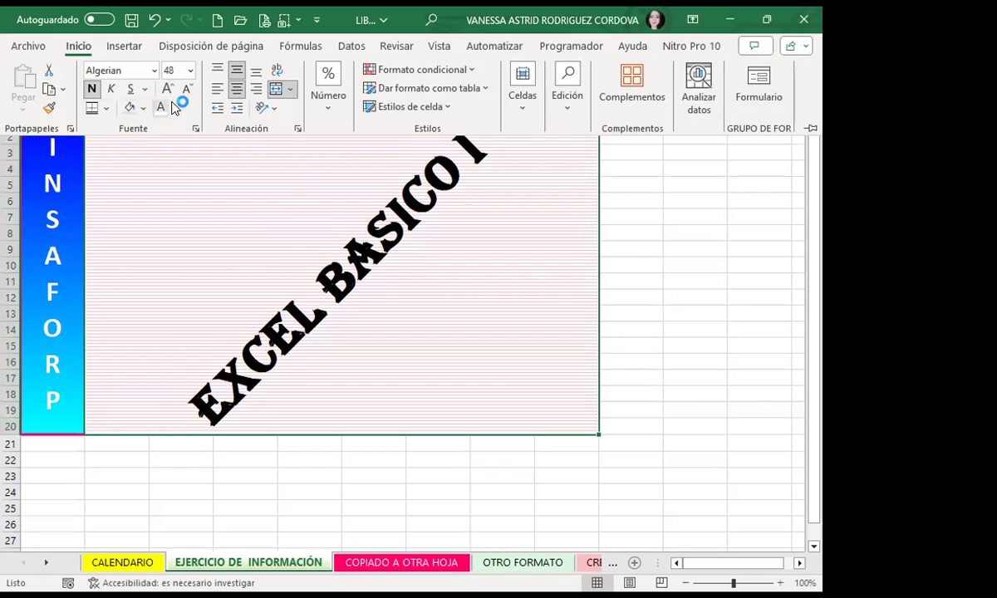
{"action": "left_click", "coordinate": [174, 108]}
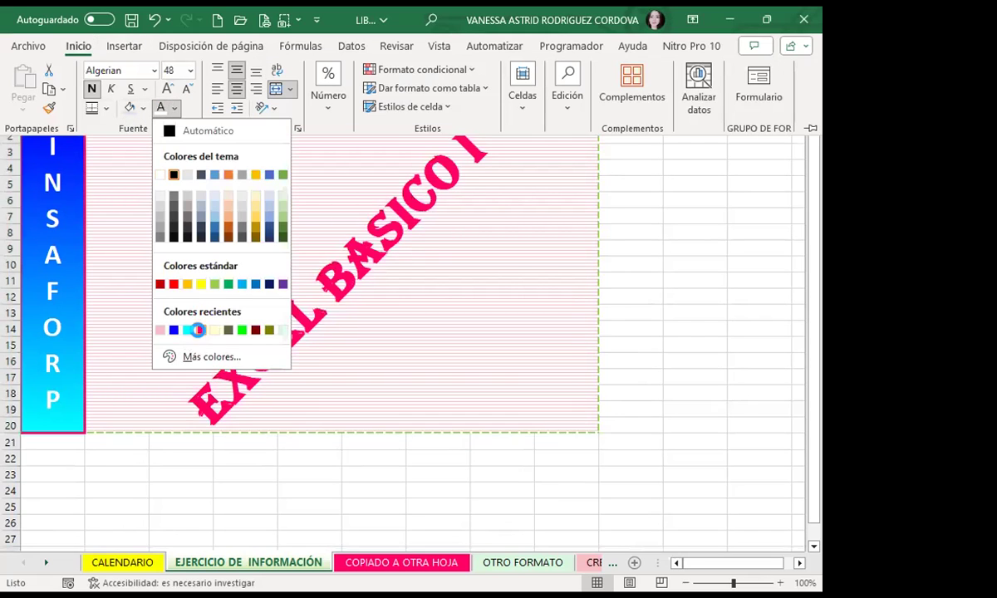
{"action": "left_click", "coordinate": [200, 330]}
{"action": "key", "text": "ctrl+c"}
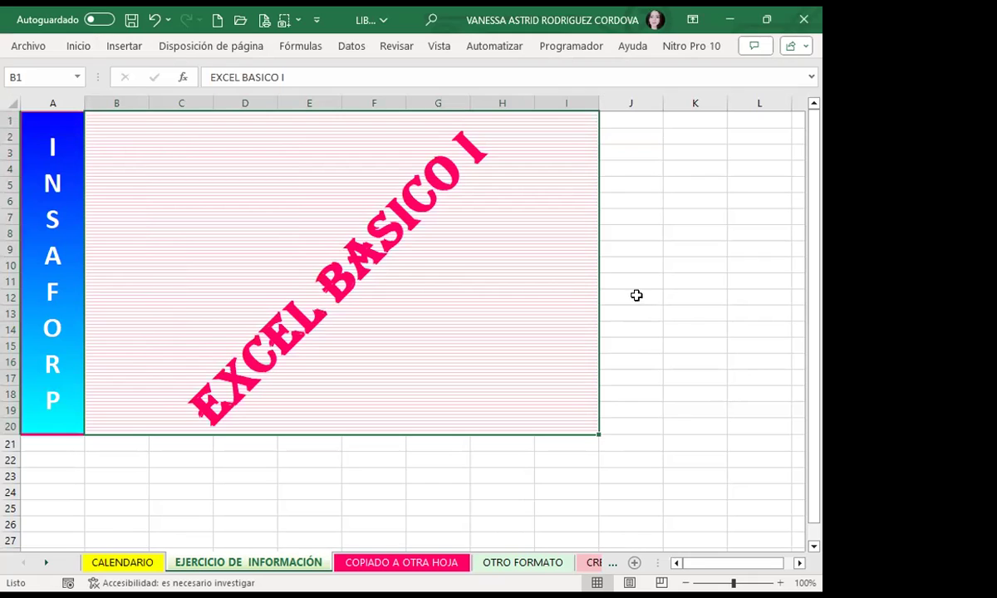
{"action": "left_click", "coordinate": [671, 407]}
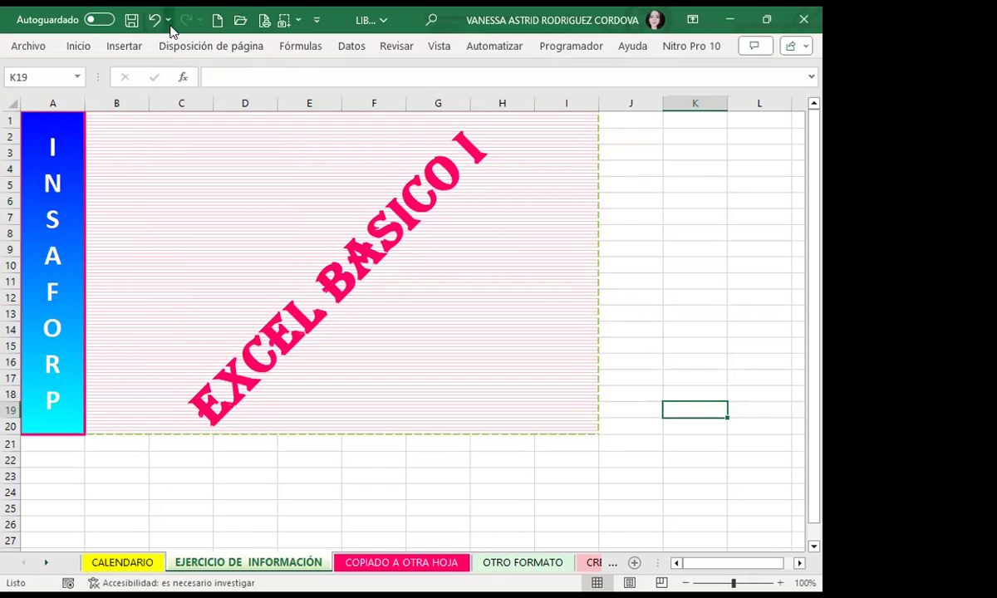
Step: Hide the sheet's gridlines
{"action": "left_click", "coordinate": [198, 45]}
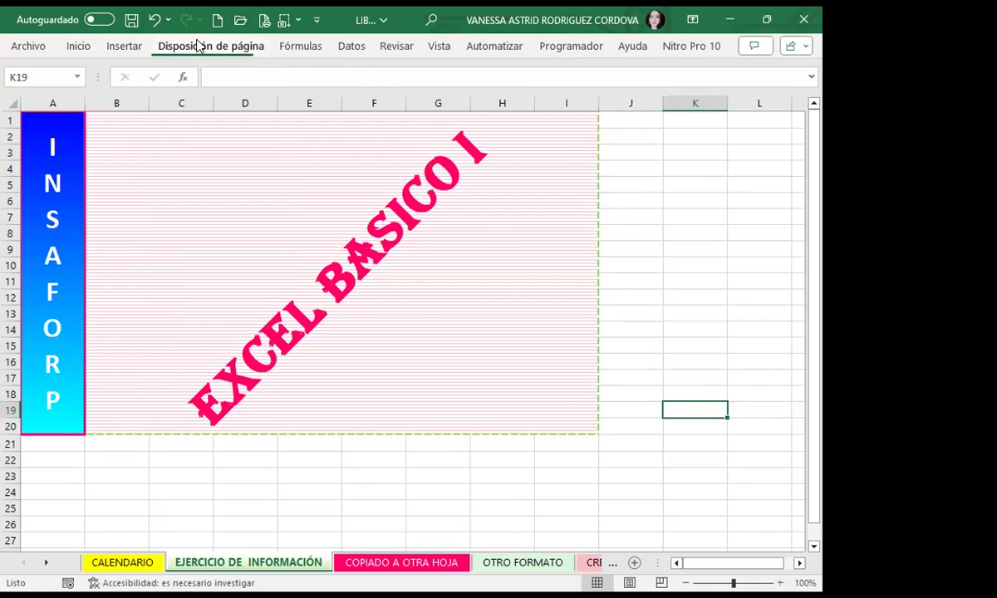
{"action": "left_click", "coordinate": [210, 46]}
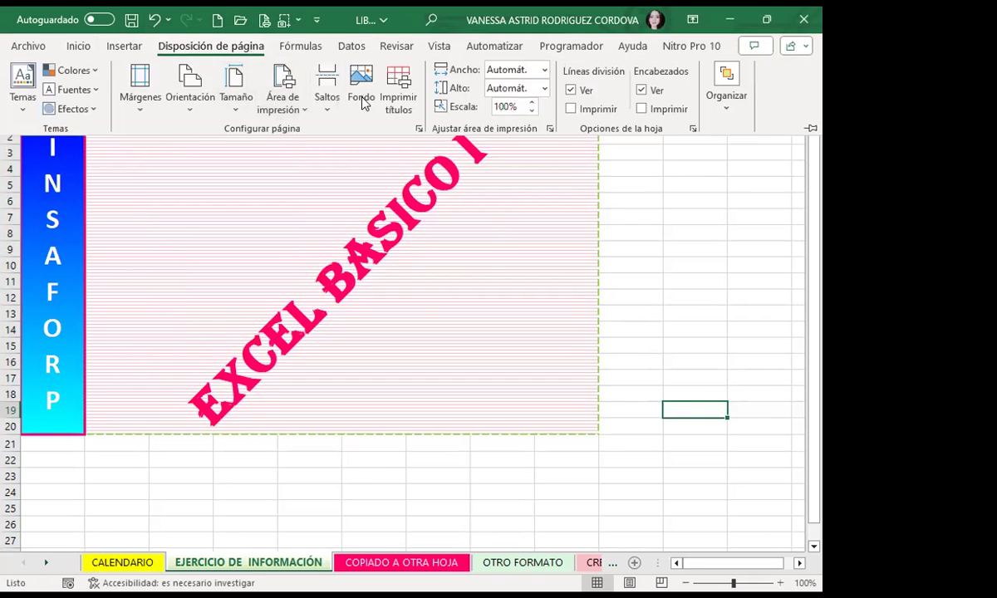
{"action": "left_click", "coordinate": [439, 46]}
{"action": "left_click", "coordinate": [304, 120]}
{"action": "left_click", "coordinate": [353, 163]}
{"action": "left_click", "coordinate": [299, 46]}
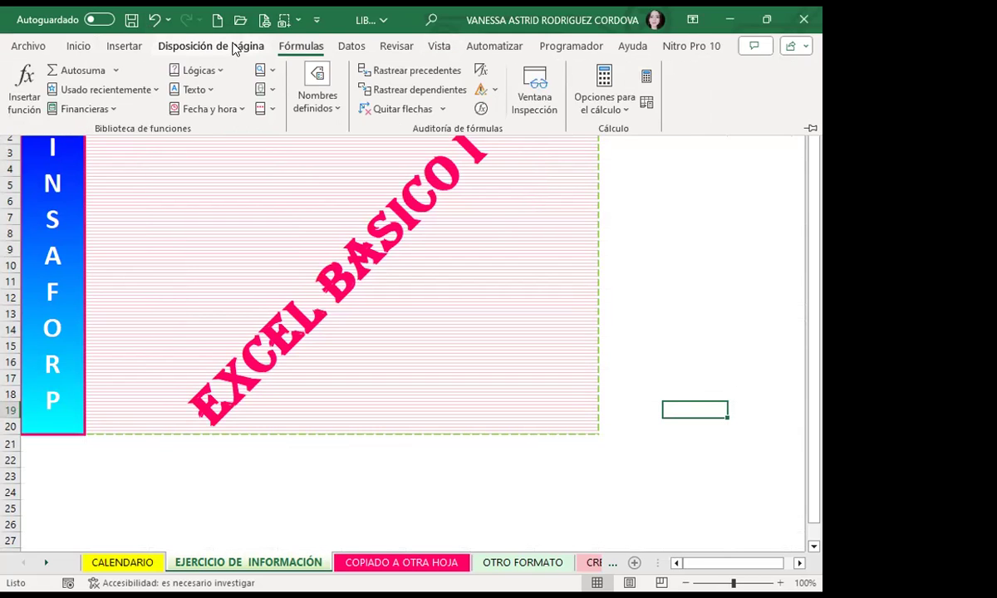
{"action": "left_click", "coordinate": [225, 46]}
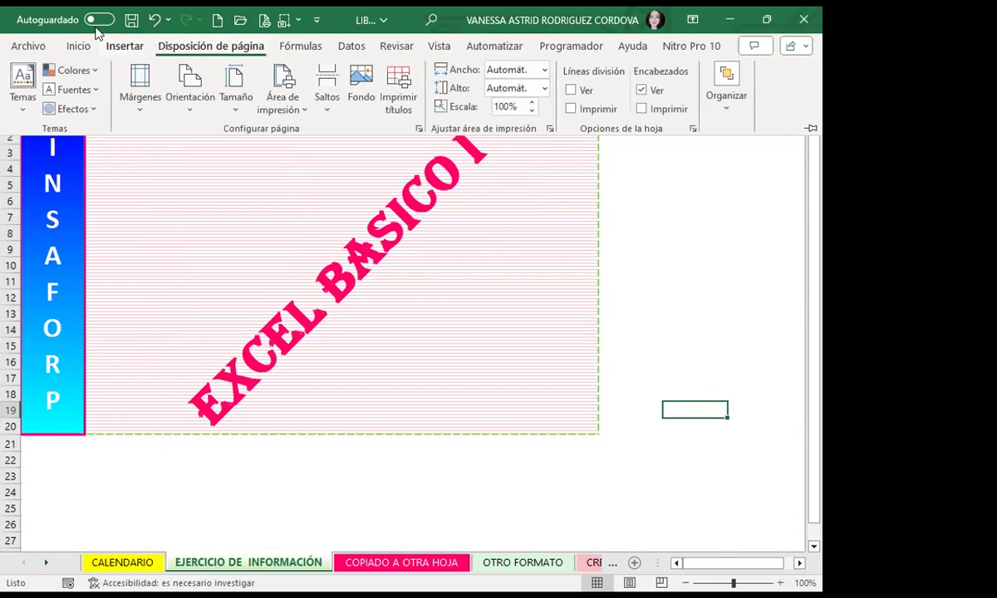
Step: Set a fire photo from a Bing search for 'Fuego' as the worksheet background
{"action": "left_click", "coordinate": [361, 81]}
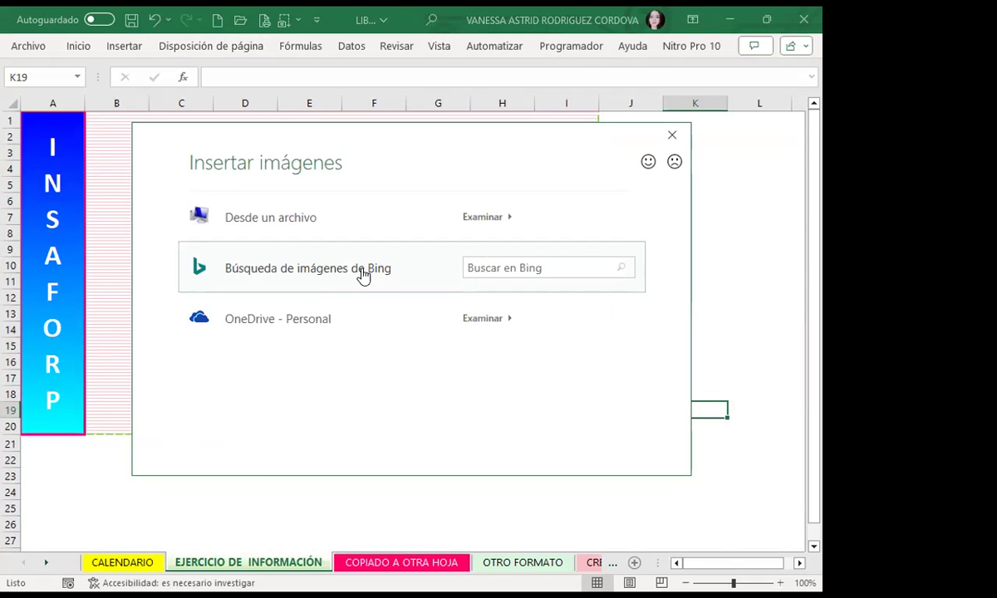
{"action": "left_click", "coordinate": [362, 276]}
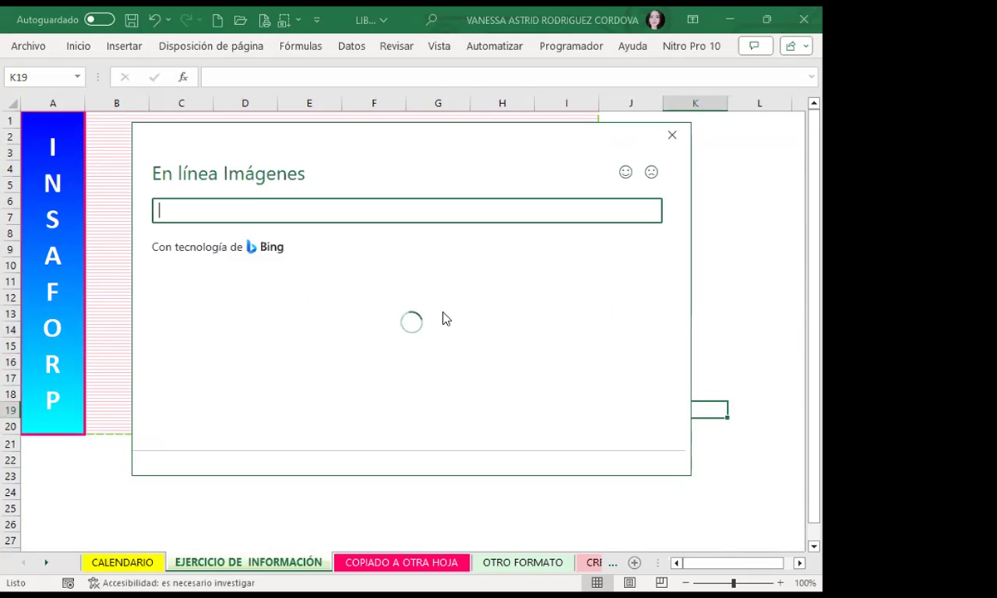
{"action": "scroll", "coordinate": [456, 333], "scroll_direction": "down", "scroll_amount": 1}
{"action": "scroll", "coordinate": [450, 348], "scroll_direction": "down", "scroll_amount": 1}
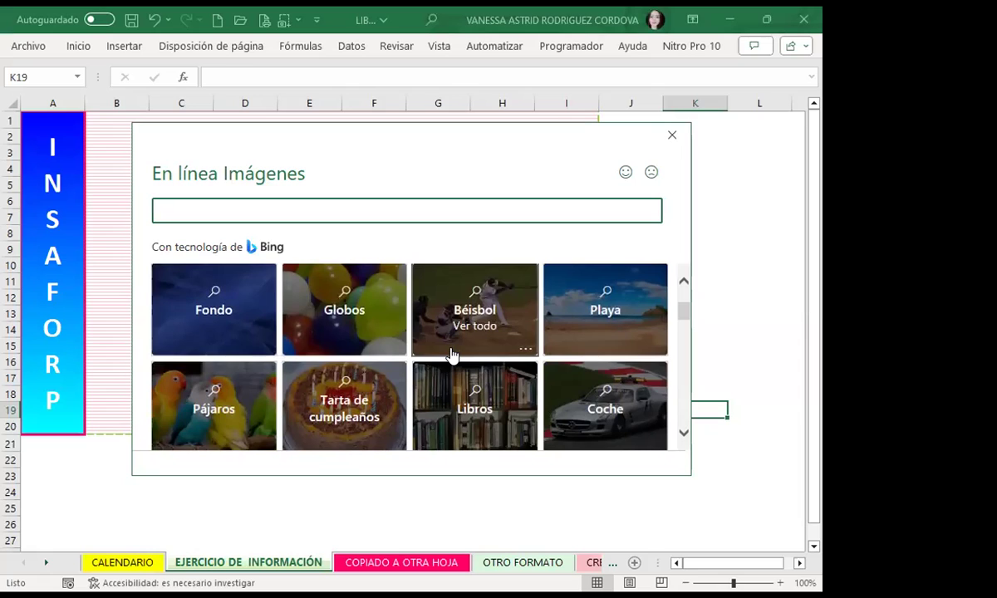
{"action": "scroll", "coordinate": [449, 366], "scroll_direction": "down", "scroll_amount": 1}
{"action": "scroll", "coordinate": [446, 374], "scroll_direction": "down", "scroll_amount": 1}
{"action": "scroll", "coordinate": [443, 390], "scroll_direction": "down", "scroll_amount": 2}
{"action": "scroll", "coordinate": [441, 396], "scroll_direction": "down", "scroll_amount": 1}
{"action": "scroll", "coordinate": [442, 397], "scroll_direction": "down", "scroll_amount": 1}
{"action": "scroll", "coordinate": [442, 397], "scroll_direction": "down", "scroll_amount": 1}
{"action": "left_click", "coordinate": [508, 307]}
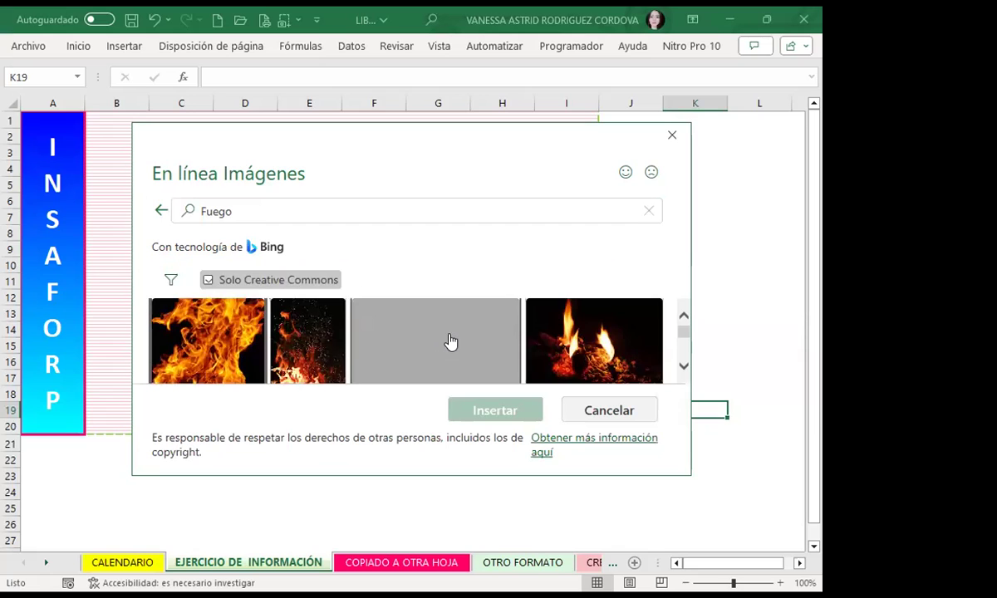
{"action": "left_click", "coordinate": [297, 359]}
{"action": "left_click", "coordinate": [478, 411]}
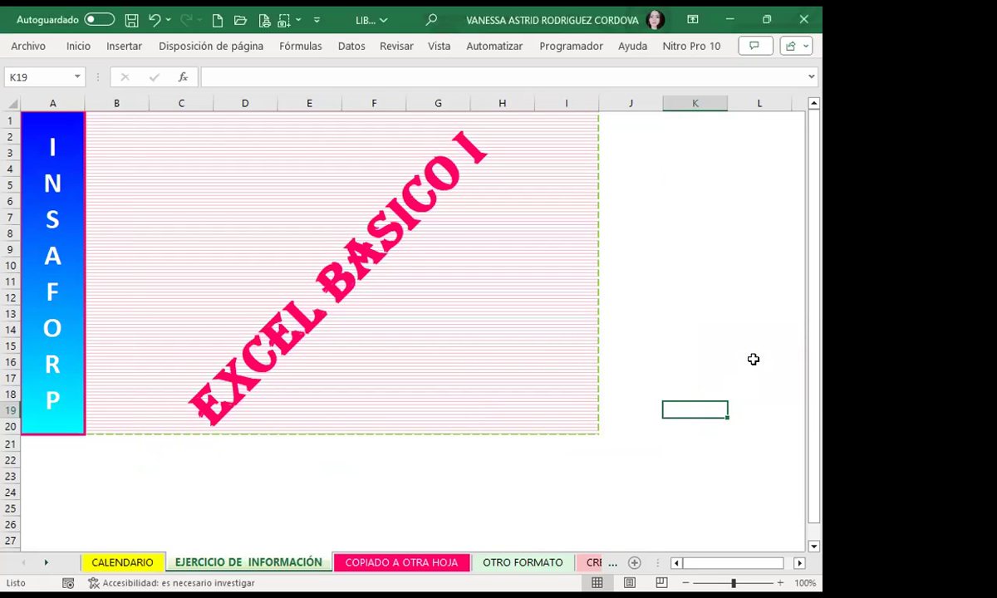
{"action": "scroll", "coordinate": [452, 405], "scroll_direction": "down", "scroll_amount": 3}
{"action": "scroll", "coordinate": [443, 400], "scroll_direction": "down", "scroll_amount": 6}
{"action": "scroll", "coordinate": [442, 401], "scroll_direction": "down", "scroll_amount": 3}
{"action": "scroll", "coordinate": [443, 402], "scroll_direction": "up", "scroll_amount": 7}
{"action": "scroll", "coordinate": [443, 401], "scroll_direction": "up", "scroll_amount": 5}
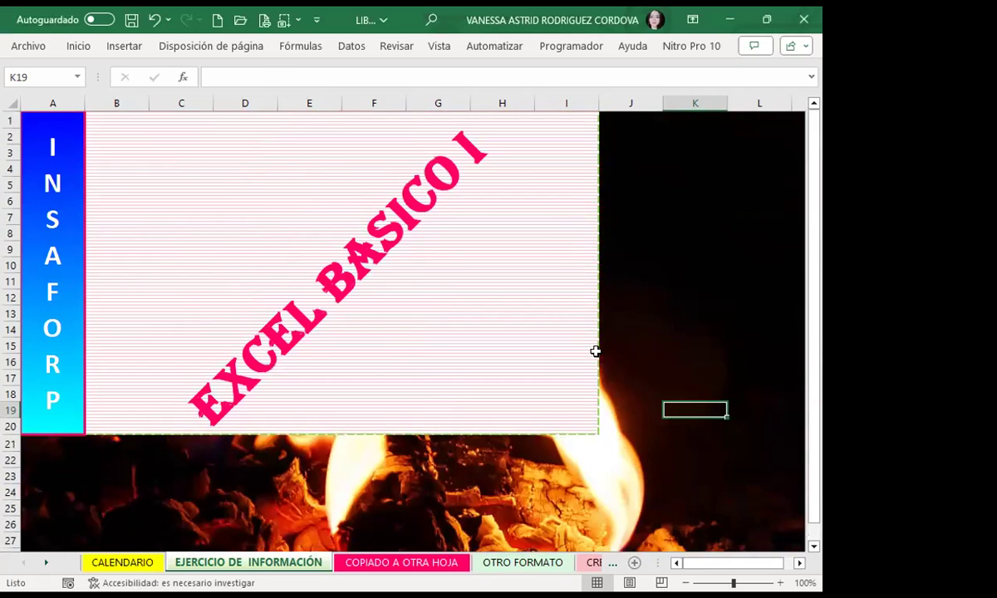
{"action": "left_click", "coordinate": [633, 270]}
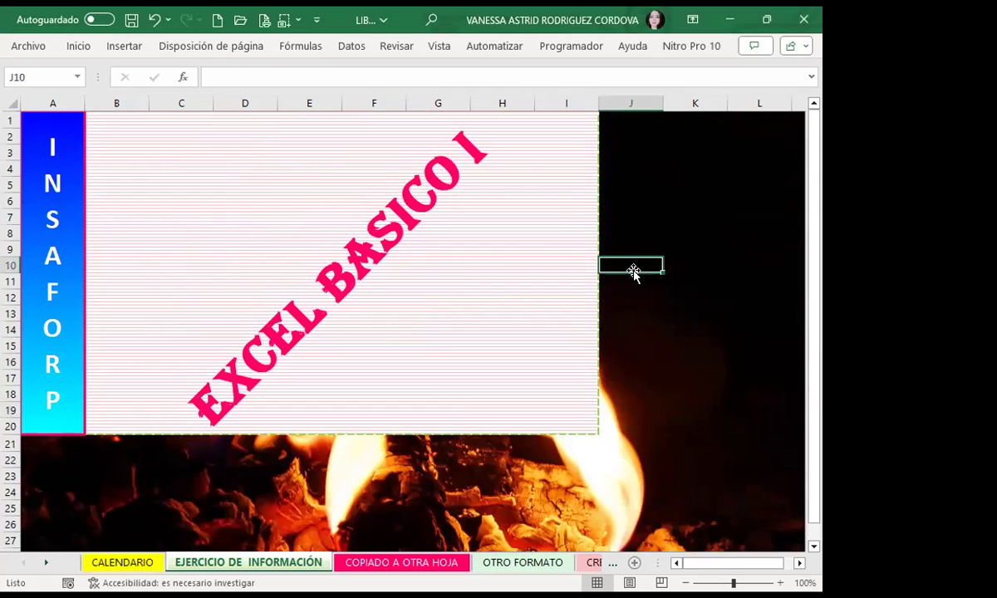
Step: Check cells J14–K15, then reselect the merged EXCEL BASICO I cell and copy it
{"action": "left_click", "coordinate": [646, 397]}
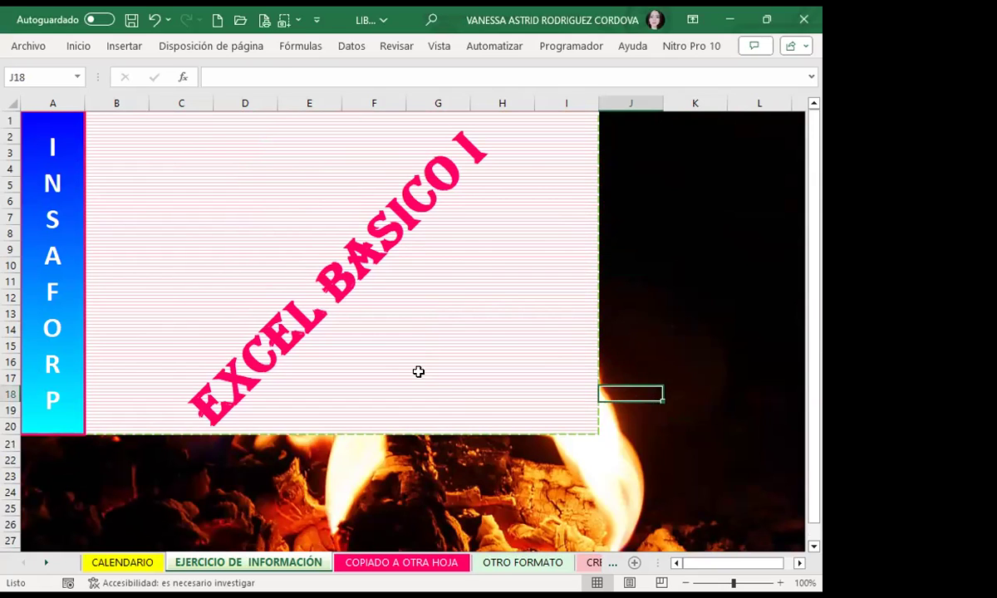
{"action": "left_click", "coordinate": [712, 346]}
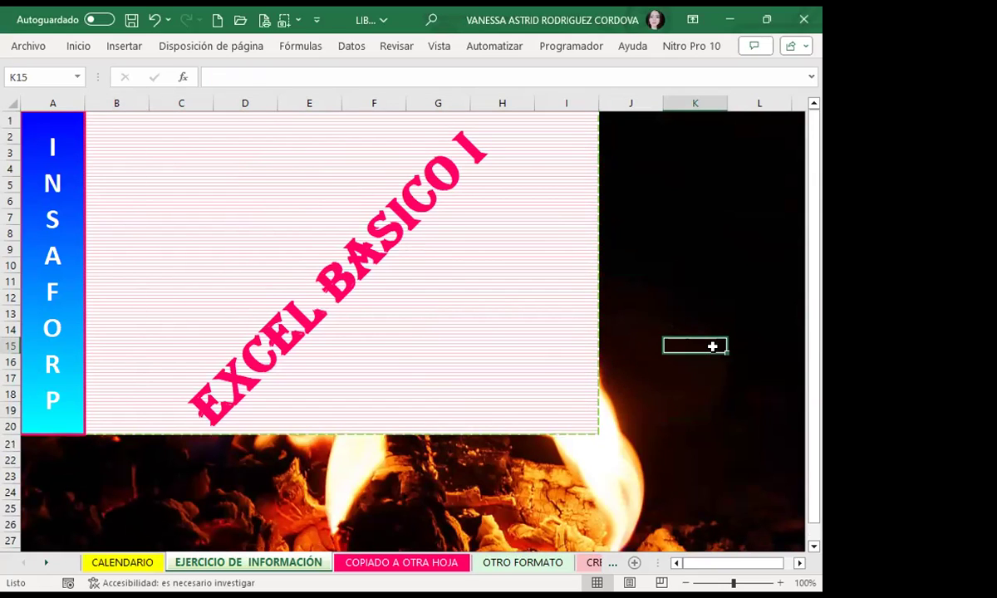
{"action": "left_click", "coordinate": [654, 335]}
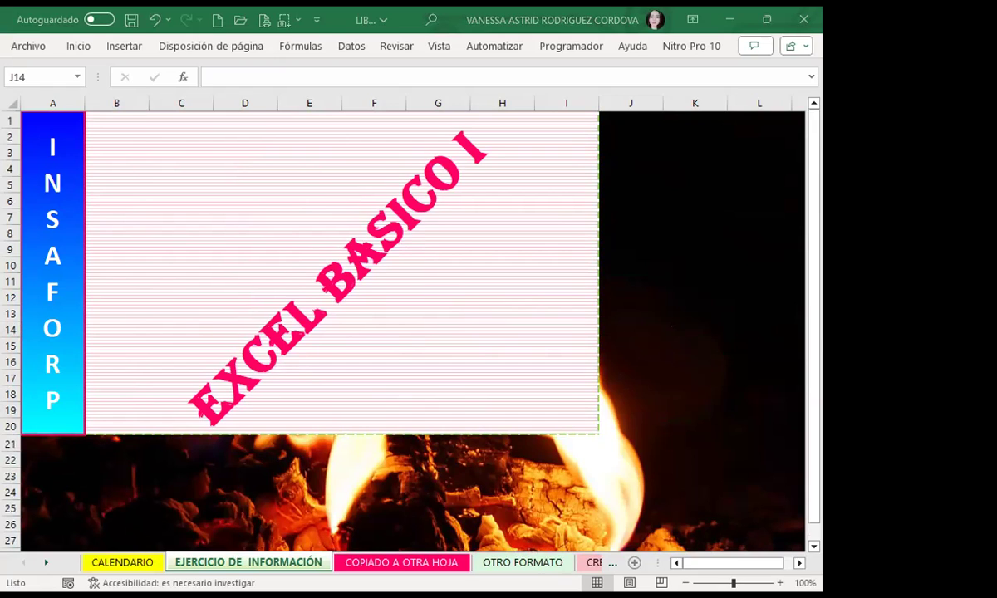
{"action": "left_click", "coordinate": [402, 350]}
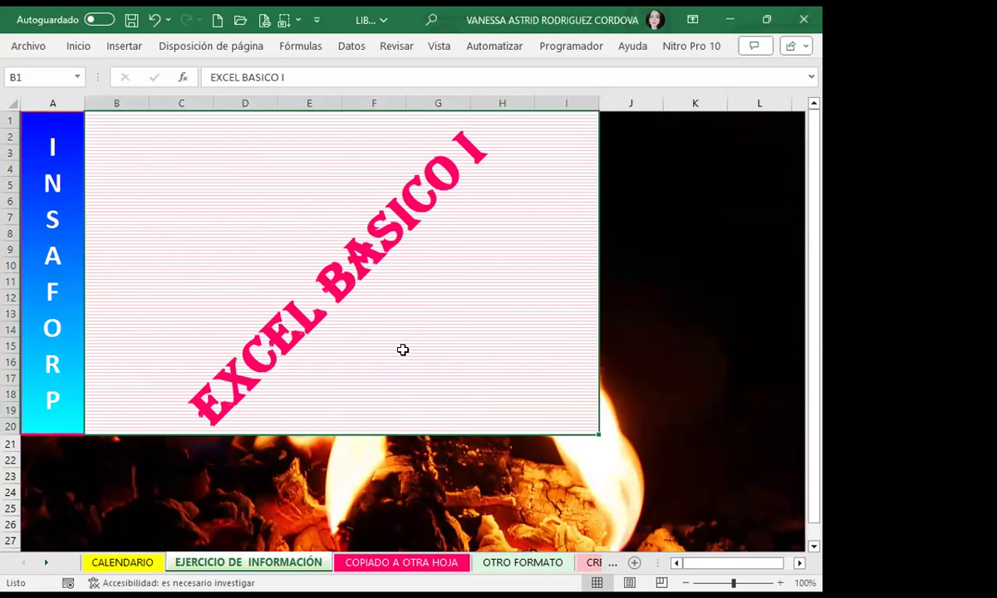
{"action": "left_click", "coordinate": [29, 282]}
{"action": "left_click", "coordinate": [456, 372]}
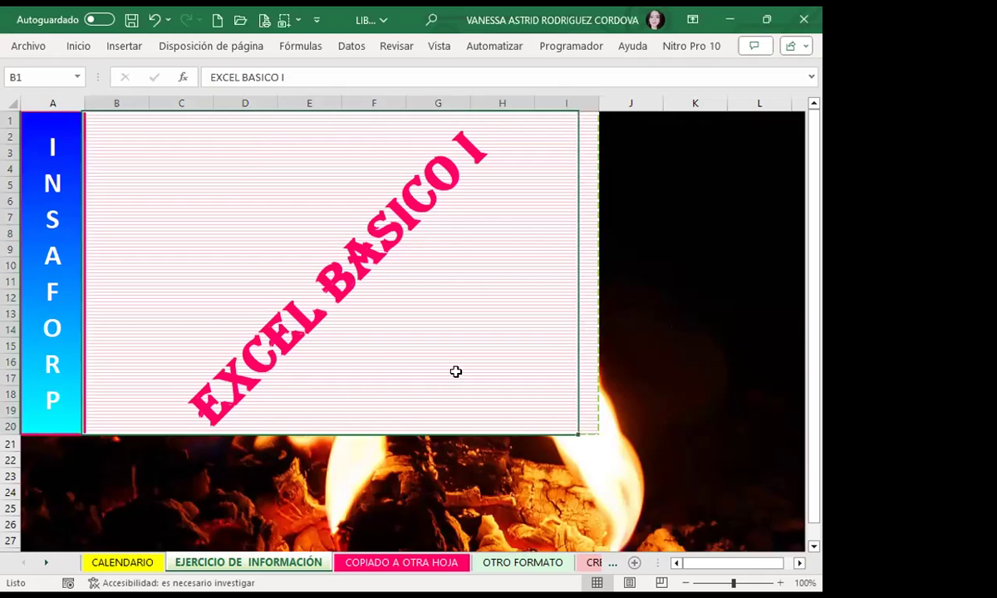
{"action": "key", "text": "ctrl+c"}
{"action": "left_click", "coordinate": [684, 340]}
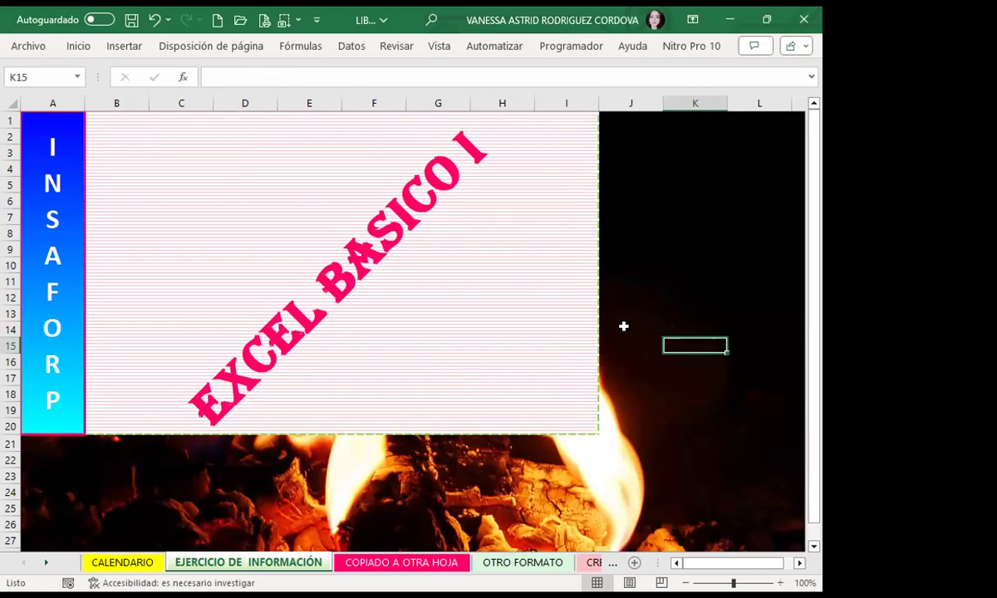
{"action": "left_click_drag", "start_coordinate": [606, 163], "coordinate": [781, 314]}
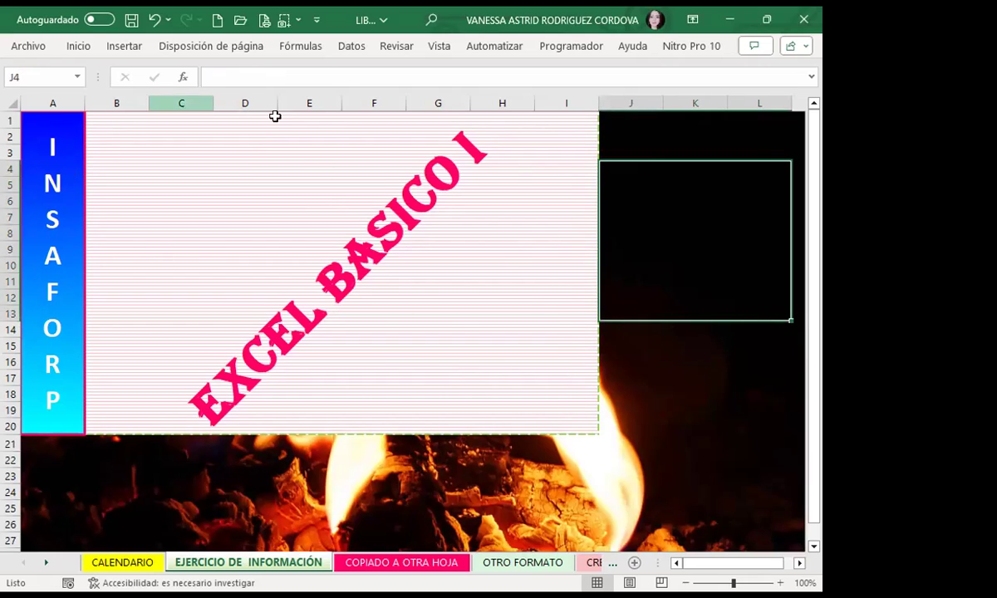
{"action": "left_click", "coordinate": [79, 47]}
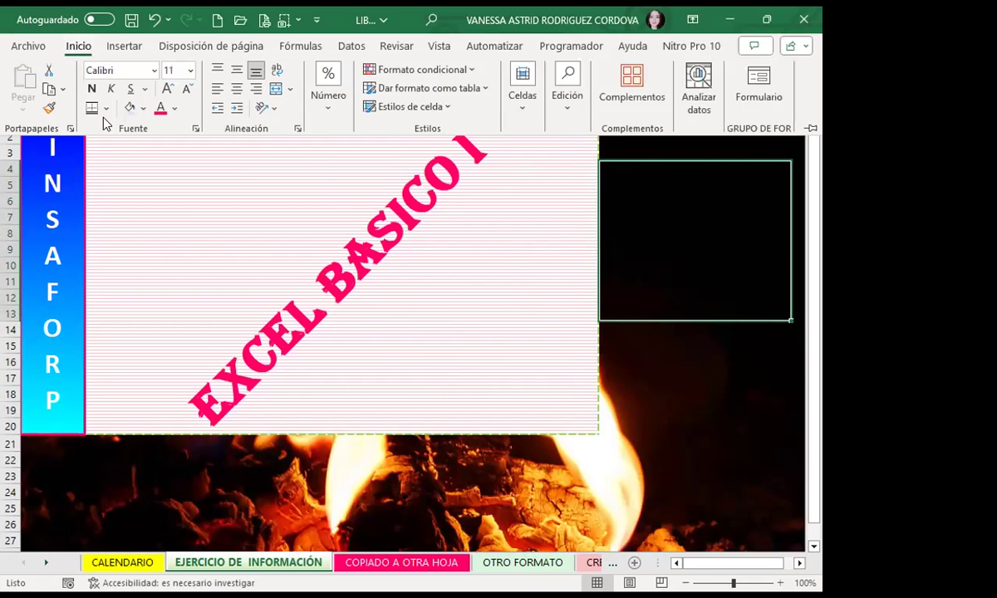
{"action": "left_click", "coordinate": [106, 108]}
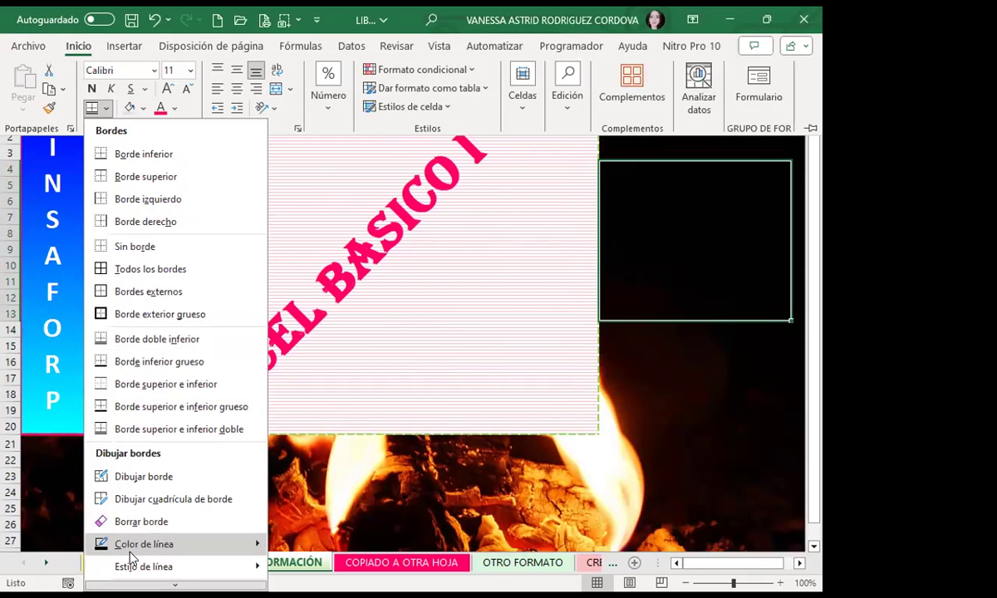
{"action": "mouse_move", "coordinate": [143, 573]}
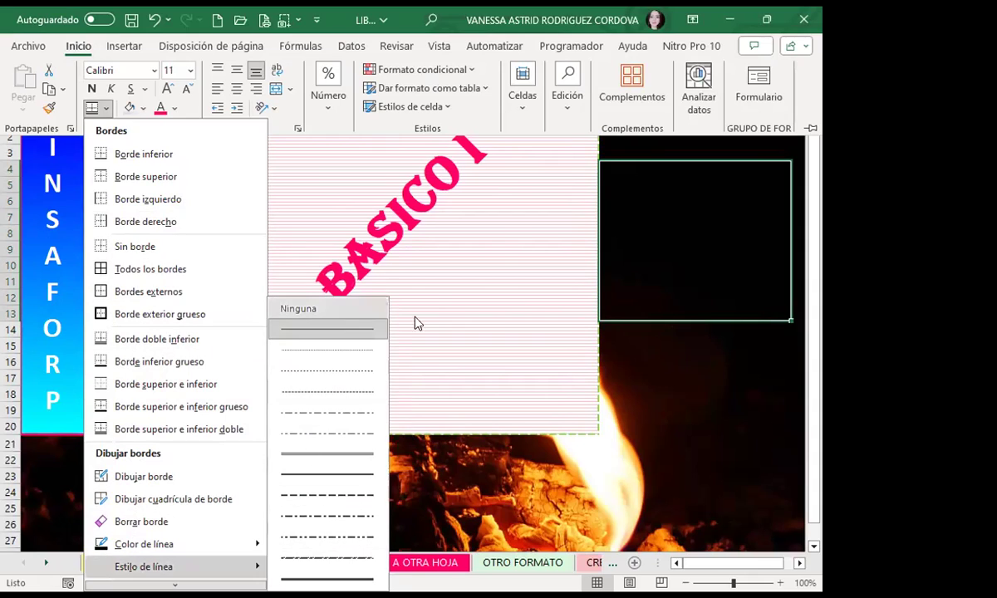
{"action": "left_click", "coordinate": [304, 144]}
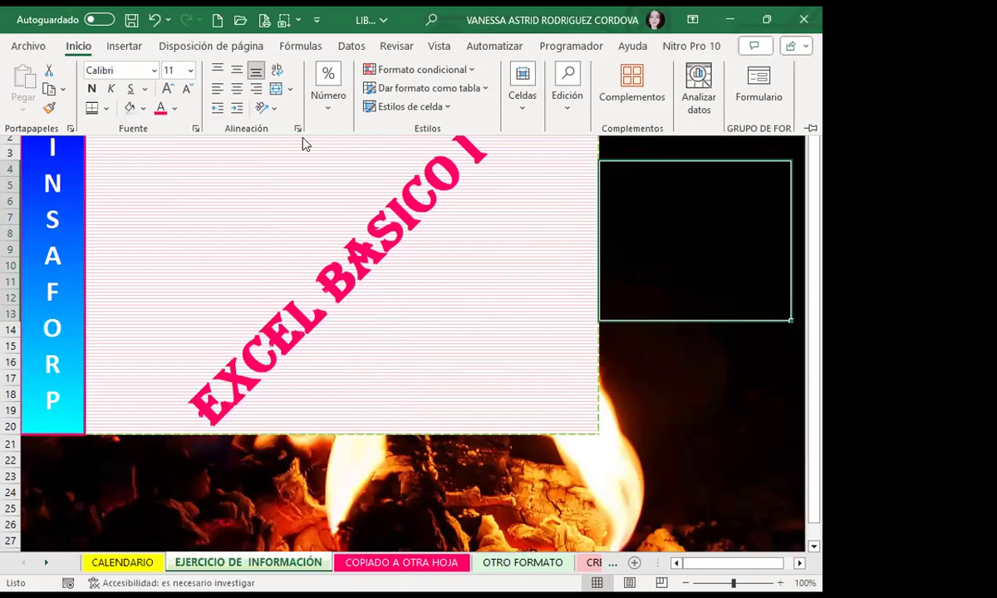
{"action": "key", "text": "ctrl+F1"}
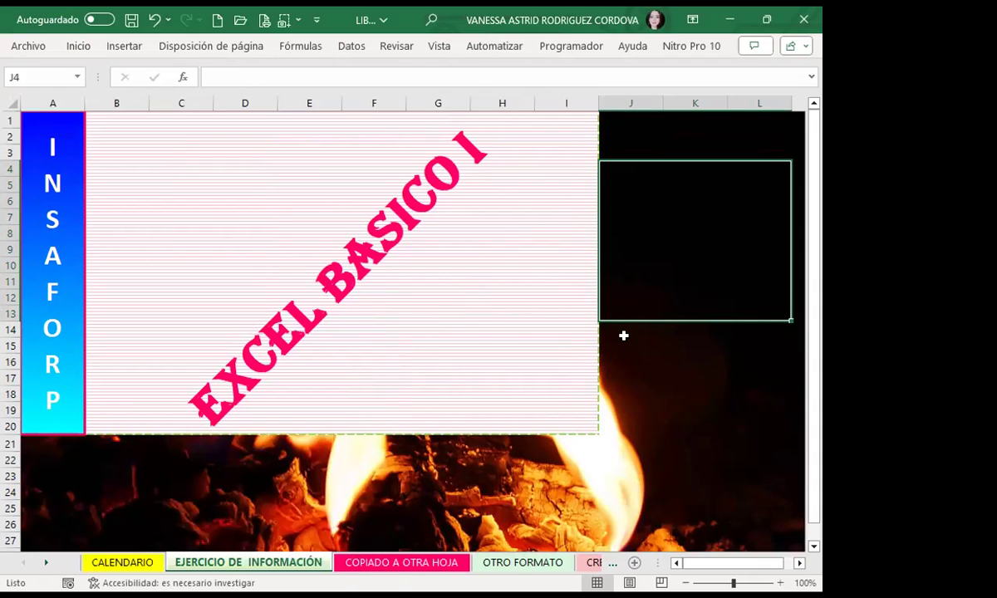
{"action": "left_click", "coordinate": [623, 359]}
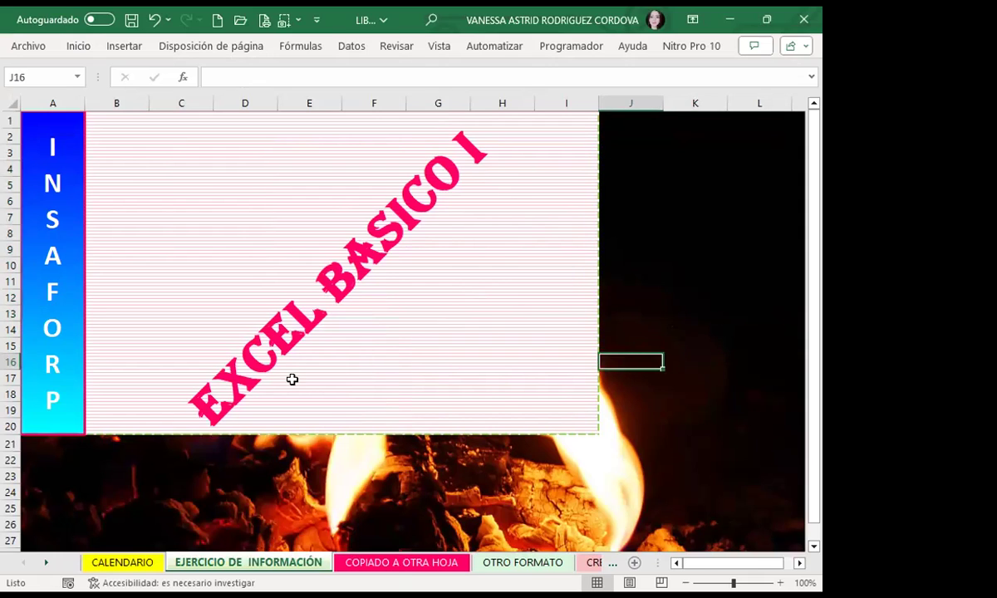
{"action": "left_click", "coordinate": [105, 293]}
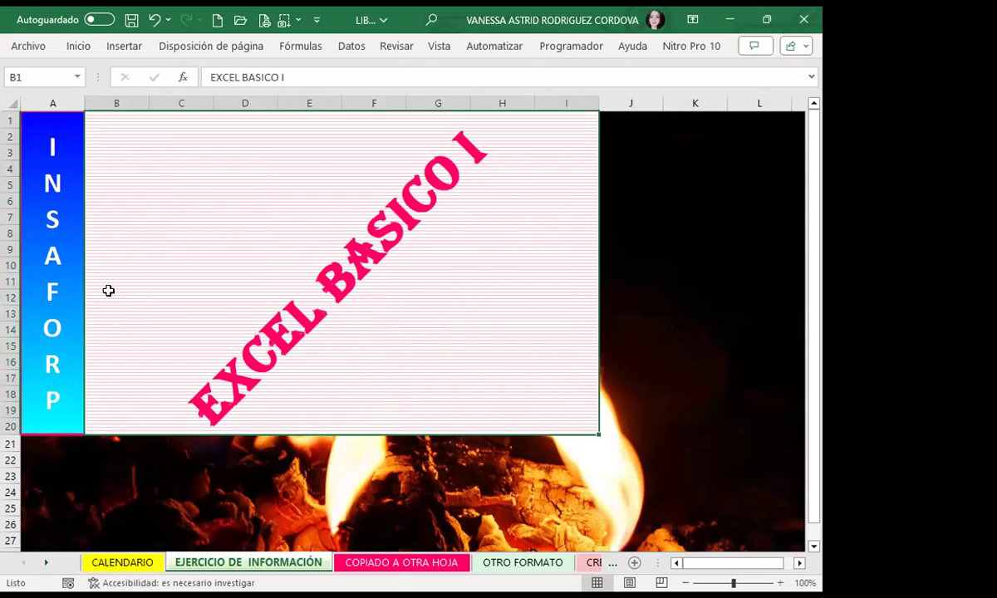
{"action": "key", "text": "ctrl+c"}
{"action": "left_click", "coordinate": [642, 261]}
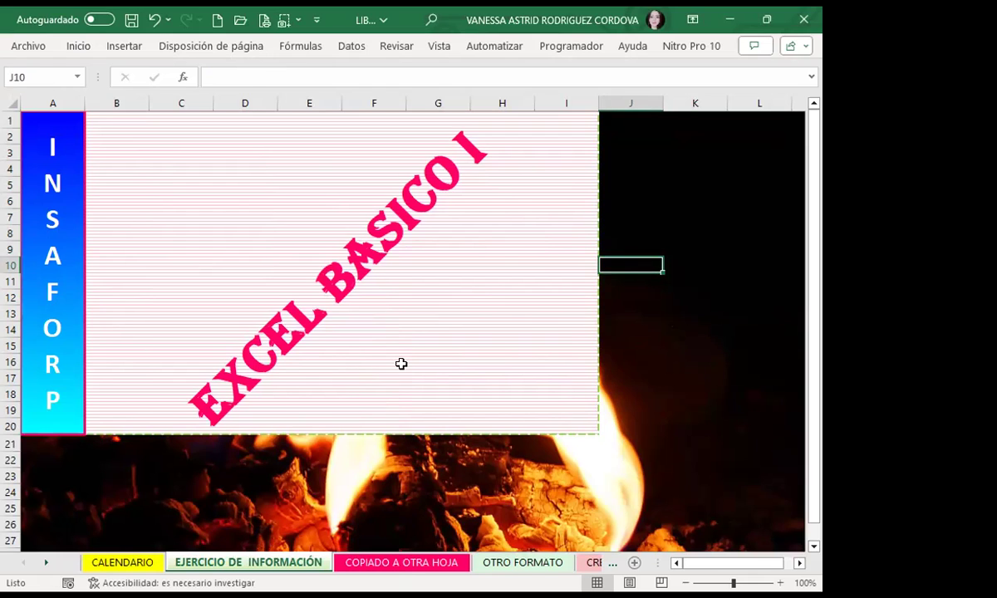
Step: Select J1:J20 and choose a two-colour yellow-to-green gradient fill
{"action": "left_click", "coordinate": [382, 340]}
{"action": "left_click_drag", "start_coordinate": [613, 122], "coordinate": [619, 419]}
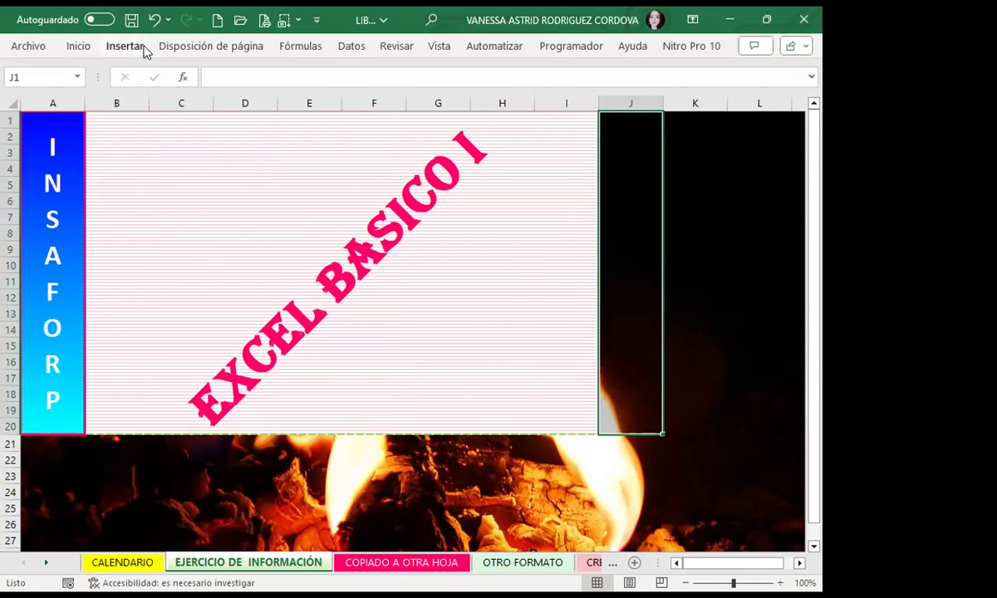
{"action": "left_click", "coordinate": [84, 48]}
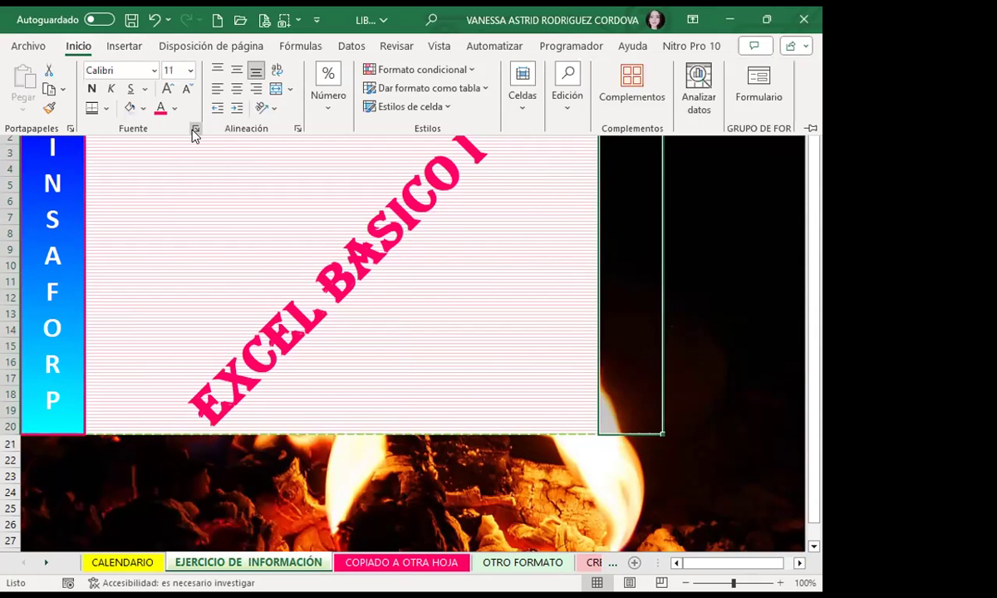
{"action": "left_click", "coordinate": [195, 129]}
{"action": "left_click", "coordinate": [249, 120]}
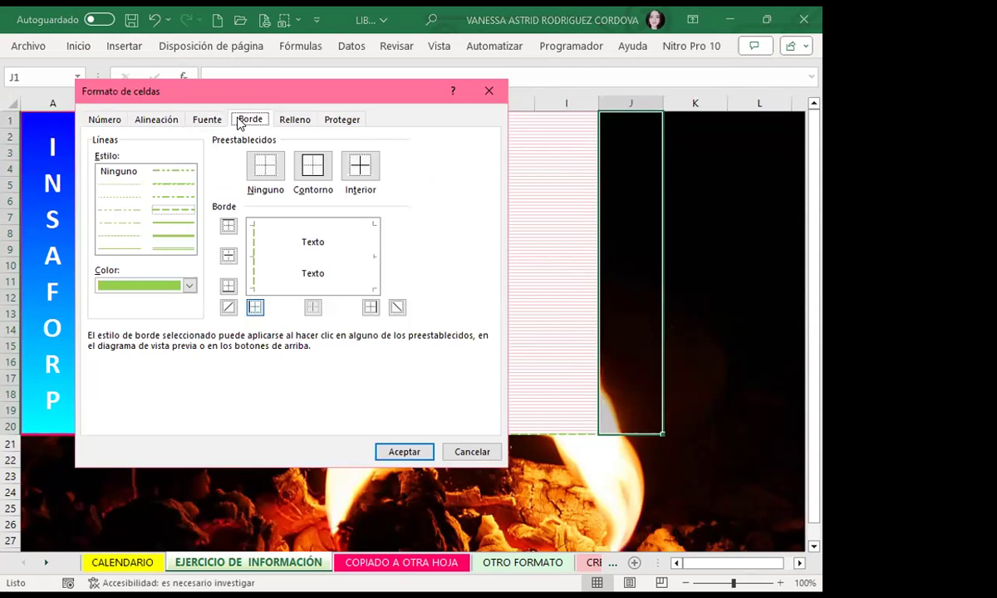
{"action": "left_click", "coordinate": [283, 120]}
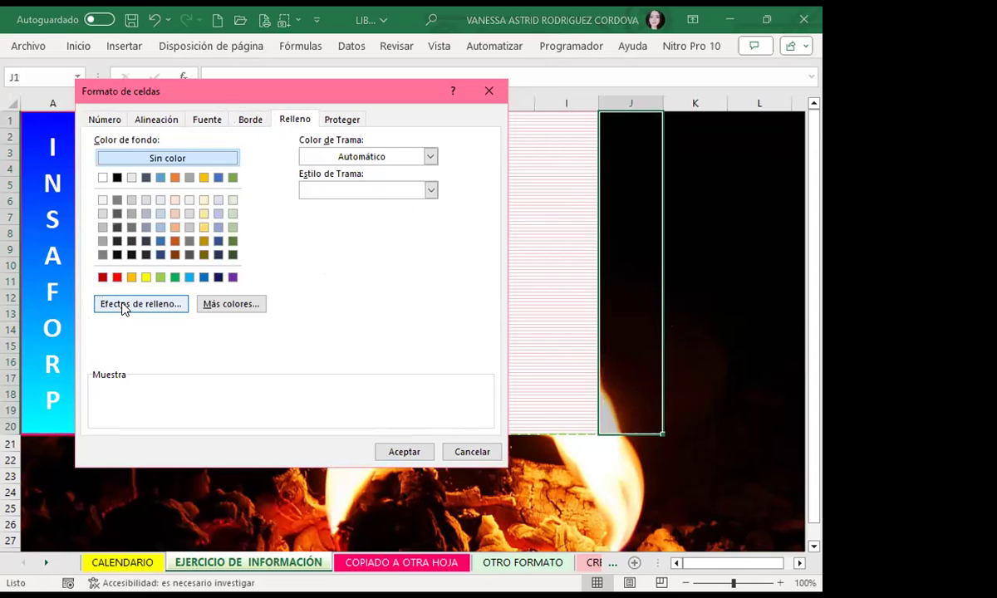
{"action": "left_click", "coordinate": [123, 304]}
{"action": "left_click", "coordinate": [360, 177]}
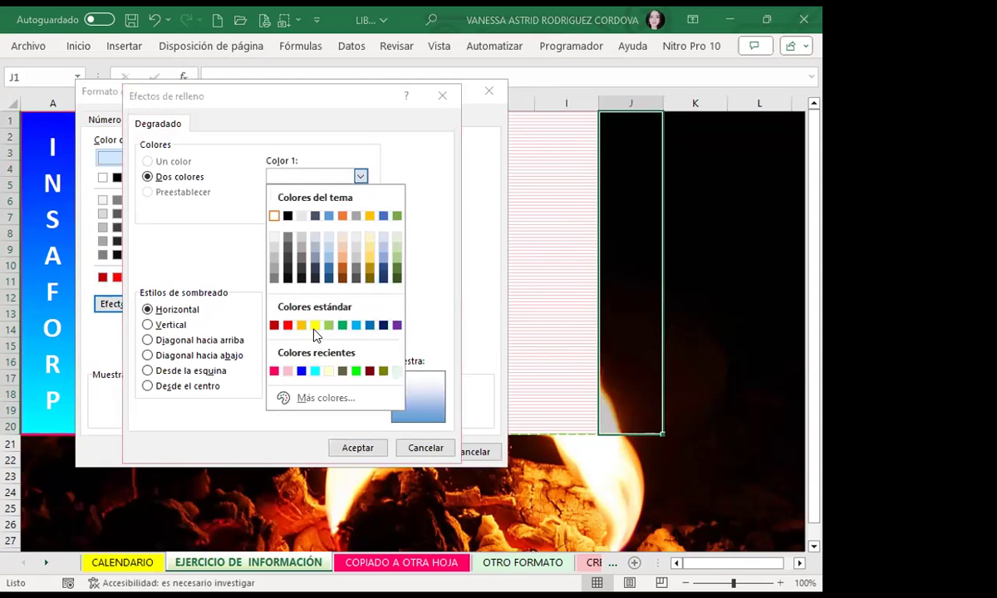
{"action": "left_click", "coordinate": [315, 325]}
{"action": "left_click", "coordinate": [360, 210]}
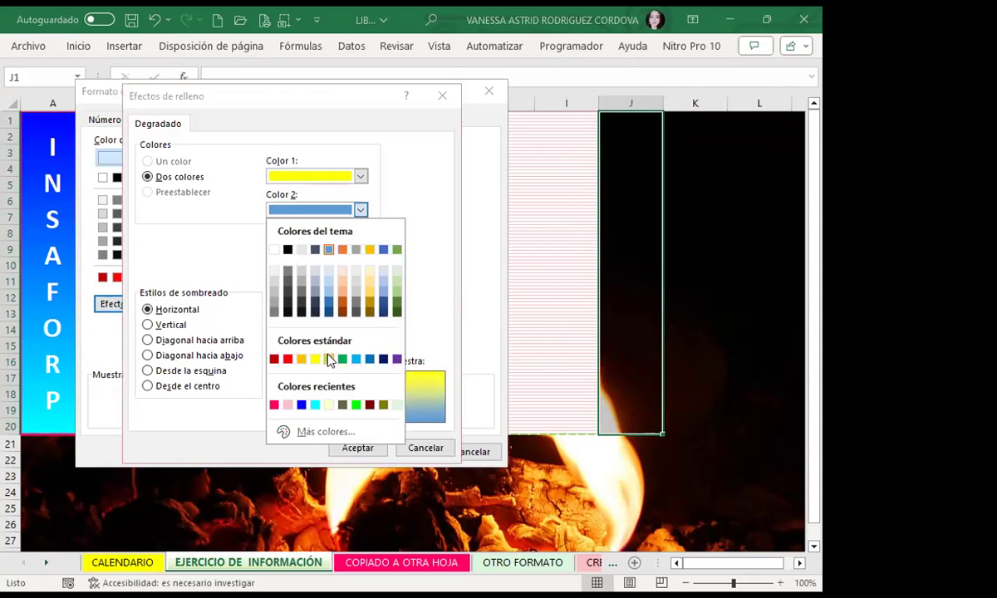
{"action": "left_click", "coordinate": [329, 359]}
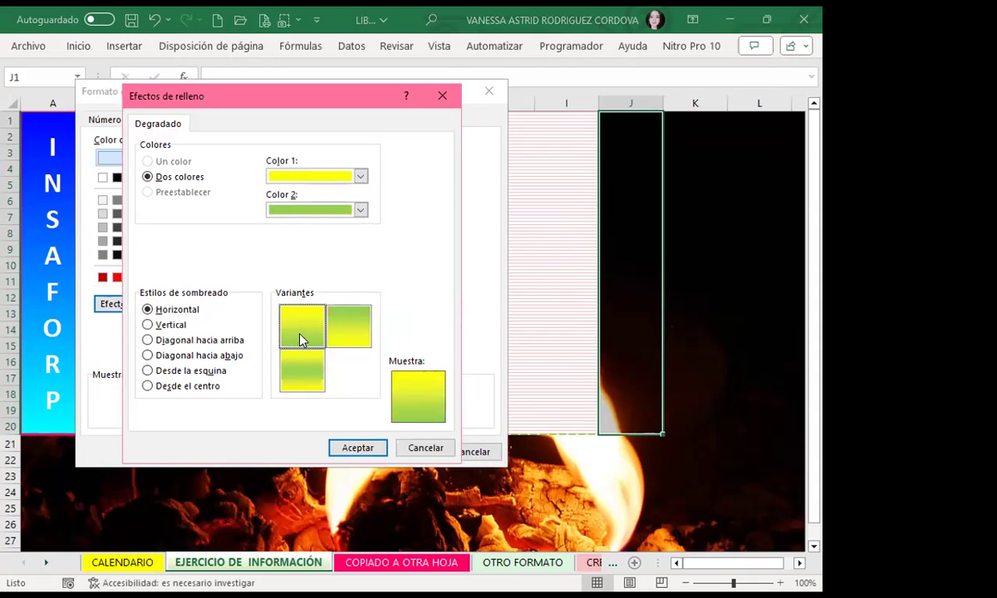
Step: Set the gradient to radiate from the centre and apply it to the strip
{"action": "left_click", "coordinate": [148, 324]}
{"action": "left_click", "coordinate": [147, 340]}
{"action": "left_click", "coordinate": [147, 356]}
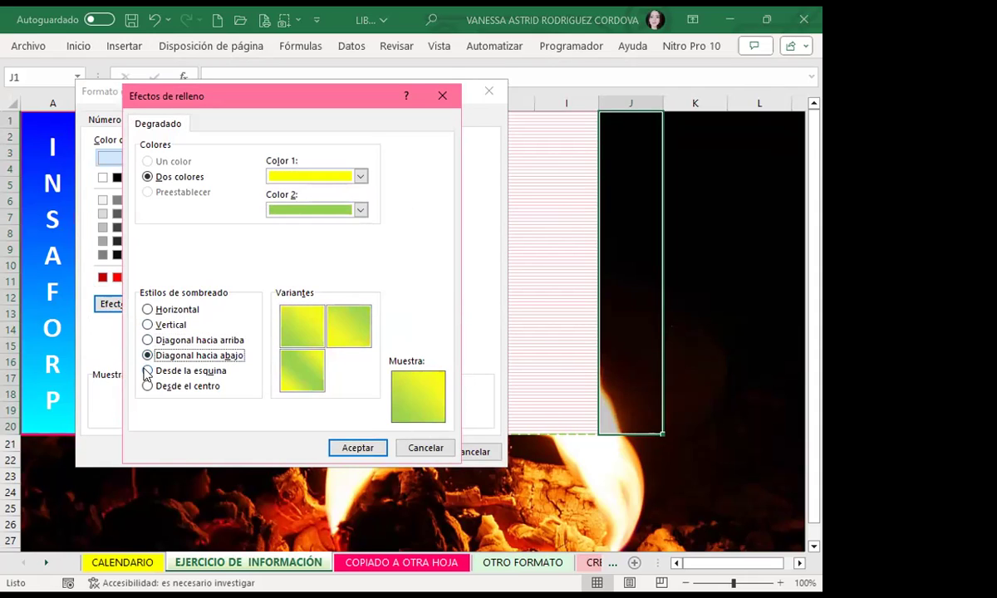
{"action": "left_click", "coordinate": [147, 370]}
{"action": "left_click", "coordinate": [147, 387]}
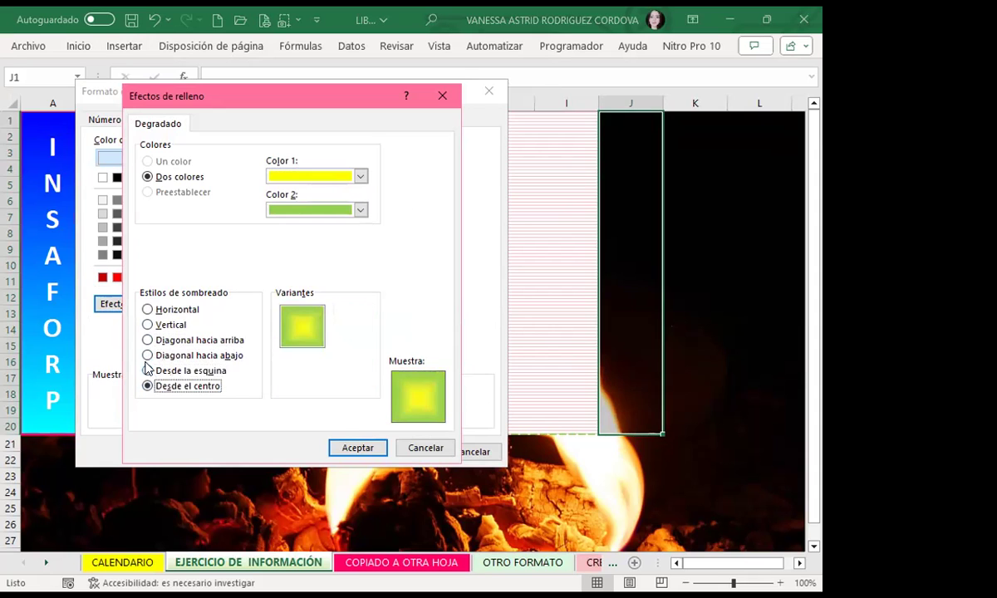
{"action": "left_click", "coordinate": [300, 336]}
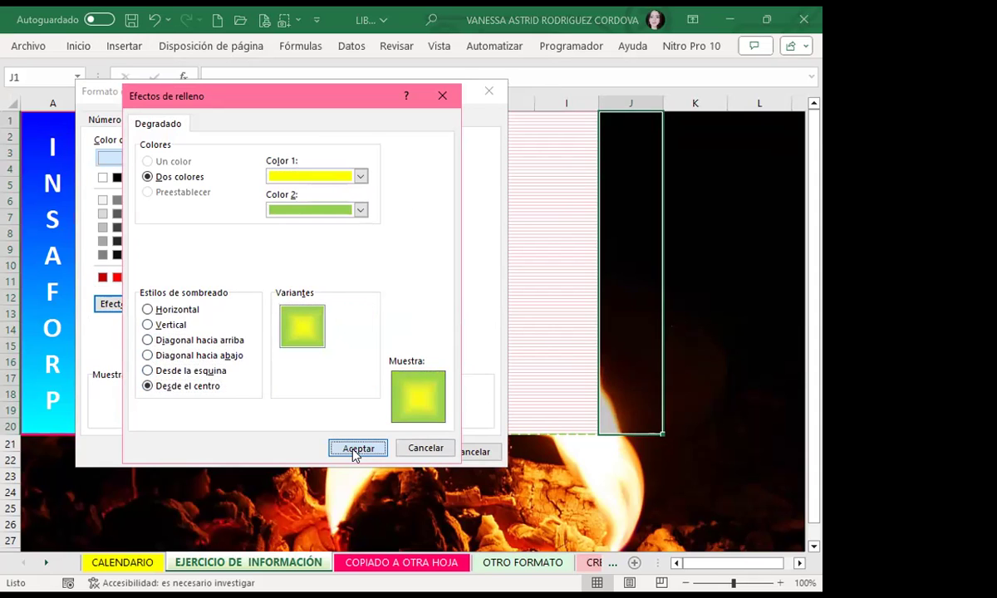
{"action": "left_click", "coordinate": [356, 451]}
{"action": "left_click", "coordinate": [401, 451]}
{"action": "left_click", "coordinate": [713, 330]}
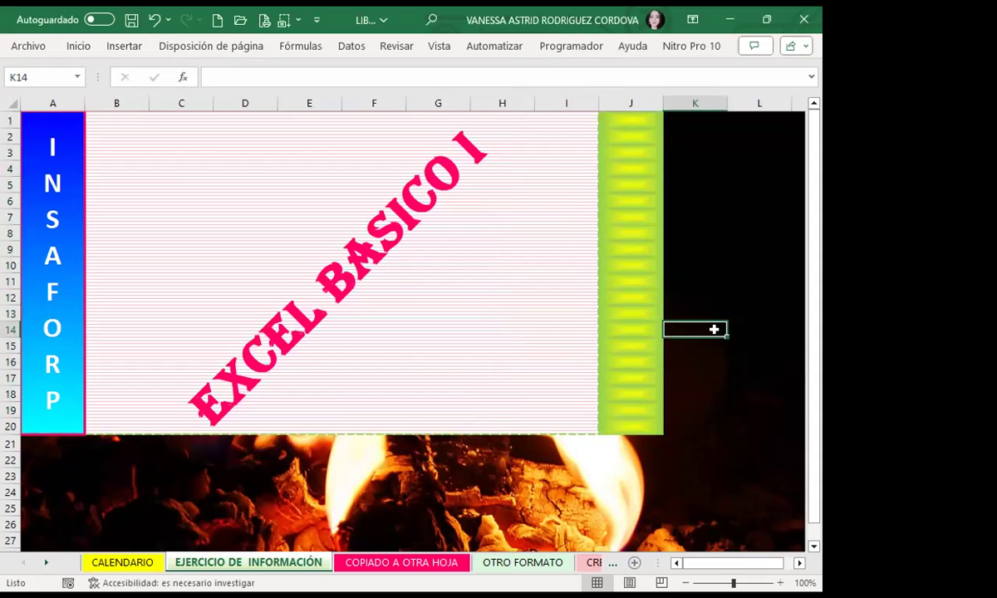
Step: Merge and centre J1:J20 into one gradient-filled cell
{"action": "left_click_drag", "start_coordinate": [608, 122], "coordinate": [603, 423]}
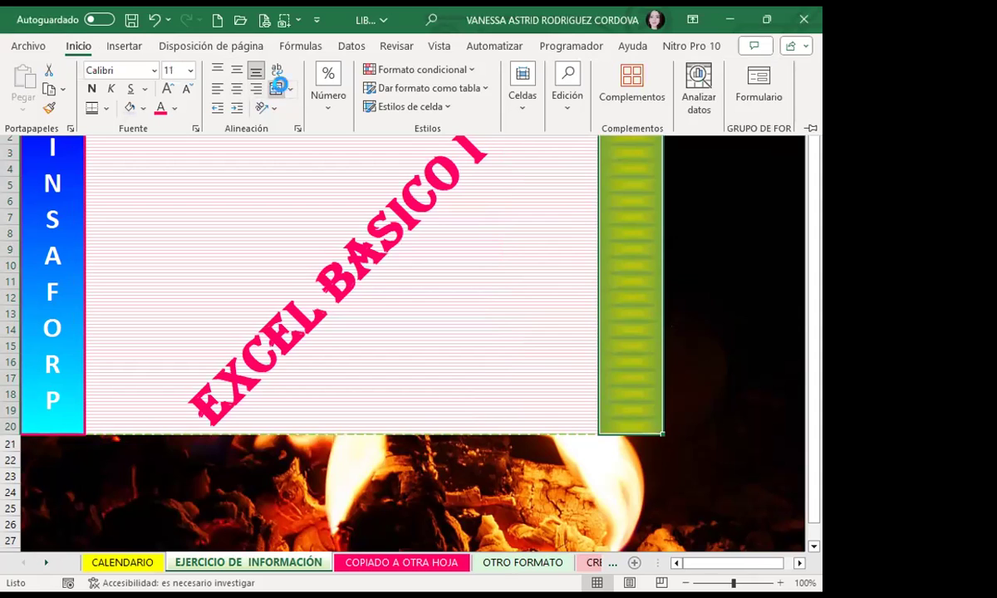
{"action": "left_click", "coordinate": [712, 286]}
{"action": "left_click", "coordinate": [693, 231]}
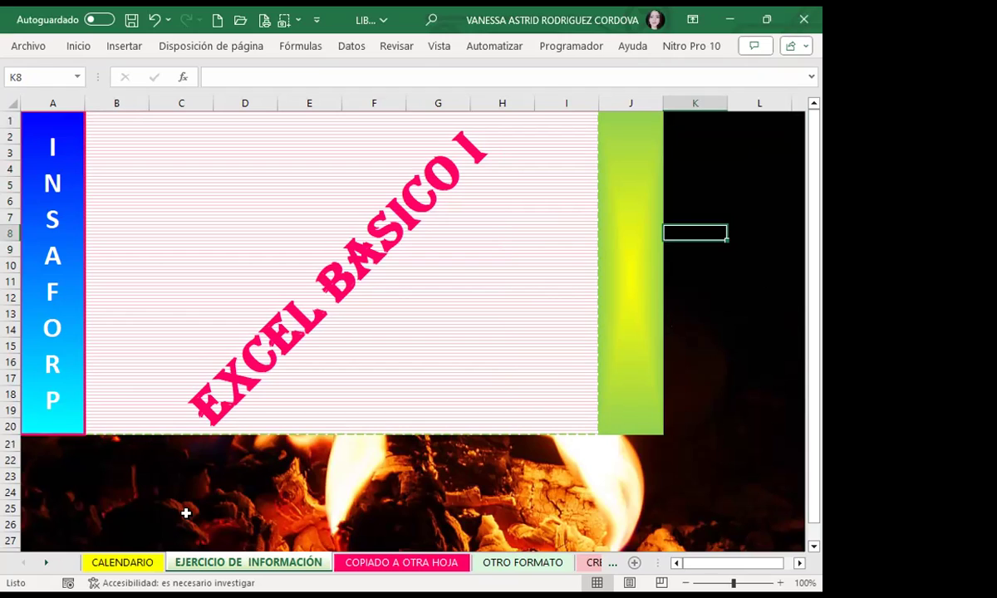
{"action": "left_click", "coordinate": [331, 491]}
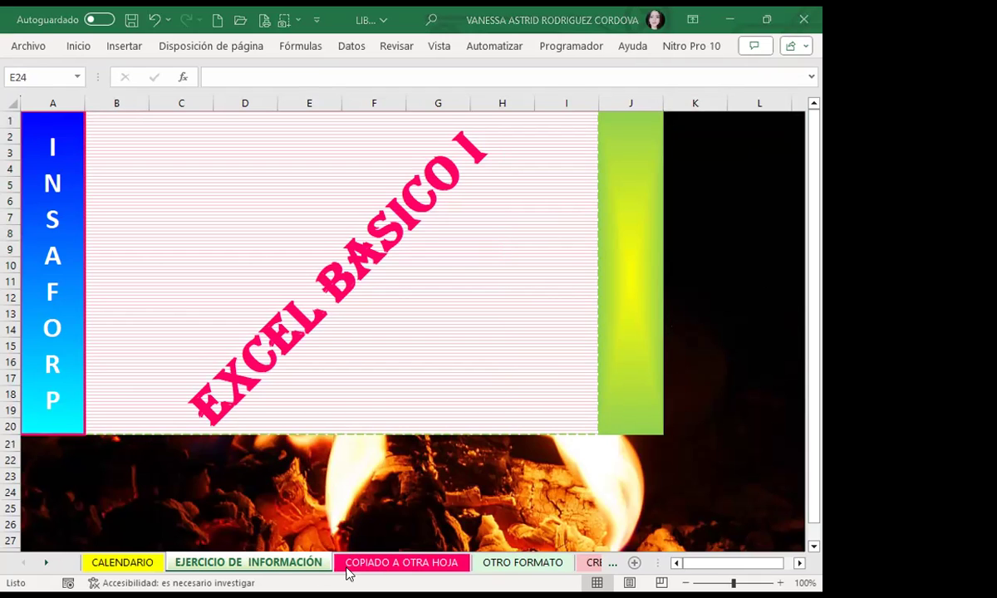
Step: Select the entire EJERCICIO DE INFORMACIÓN sheet and copy it
{"action": "right_click", "coordinate": [376, 565]}
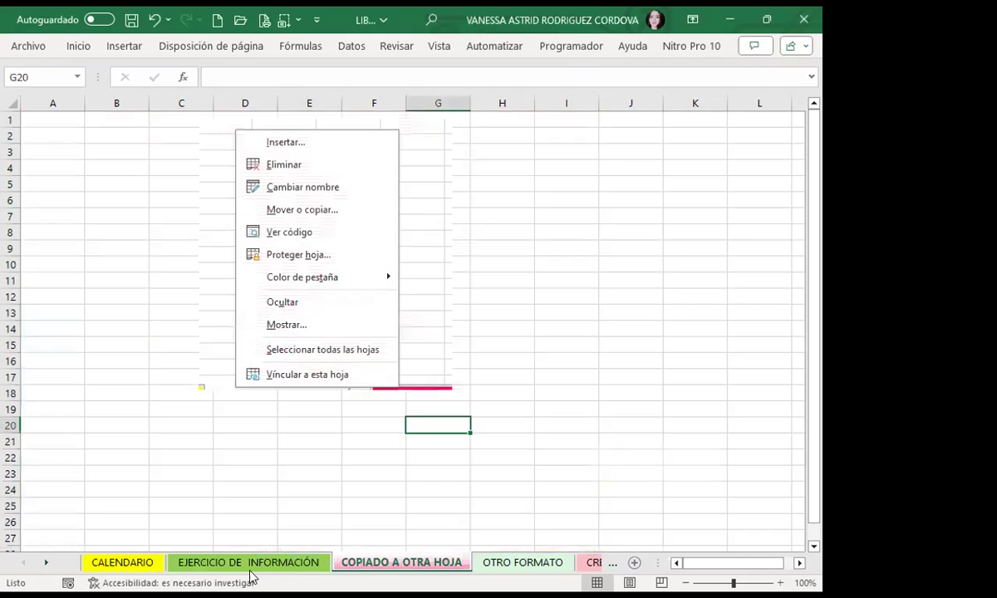
{"action": "left_click_drag", "start_coordinate": [175, 567], "coordinate": [443, 574]}
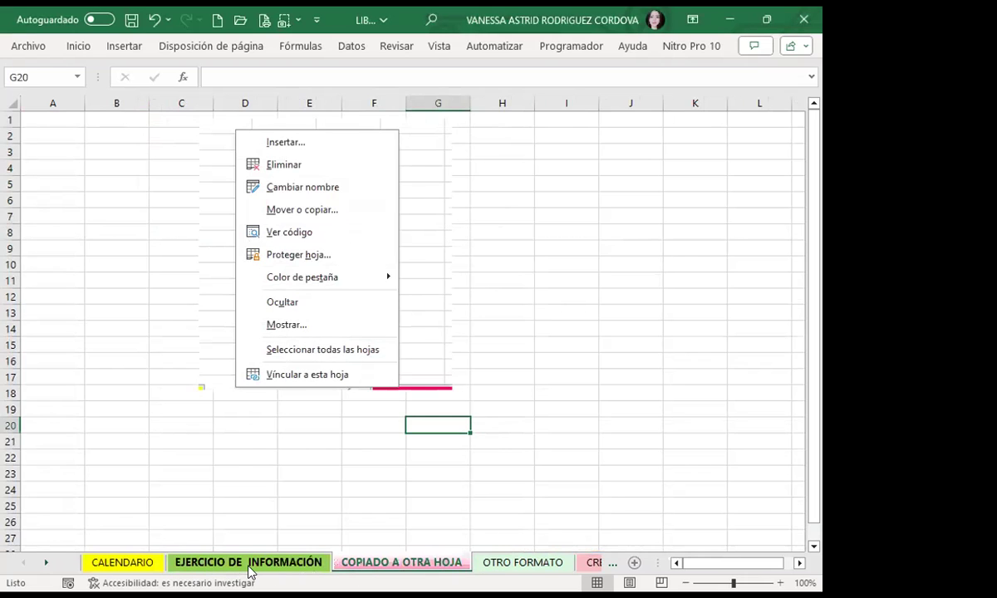
{"action": "left_click", "coordinate": [249, 565]}
{"action": "left_click", "coordinate": [241, 406]}
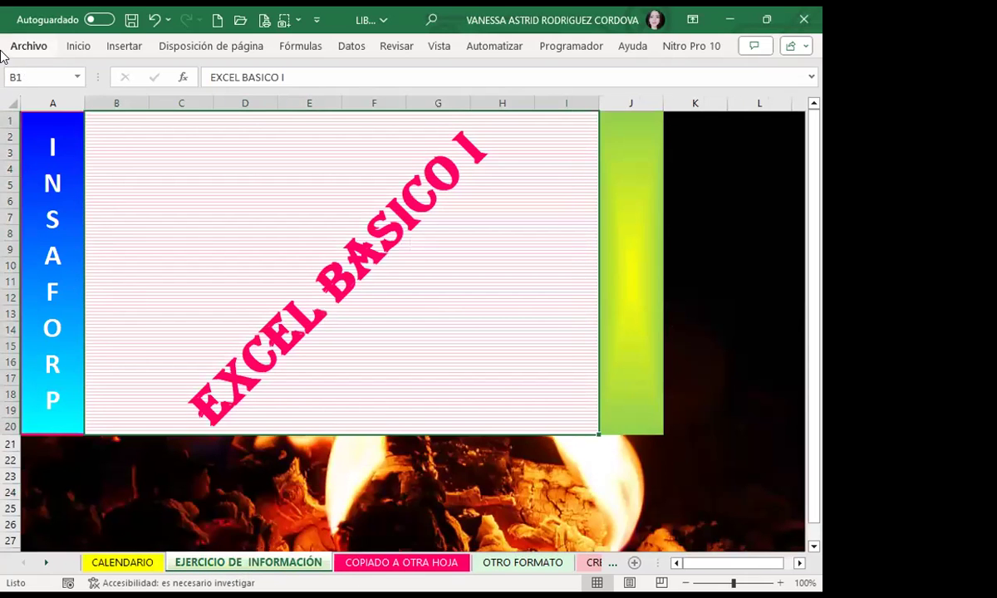
{"action": "left_click", "coordinate": [12, 103]}
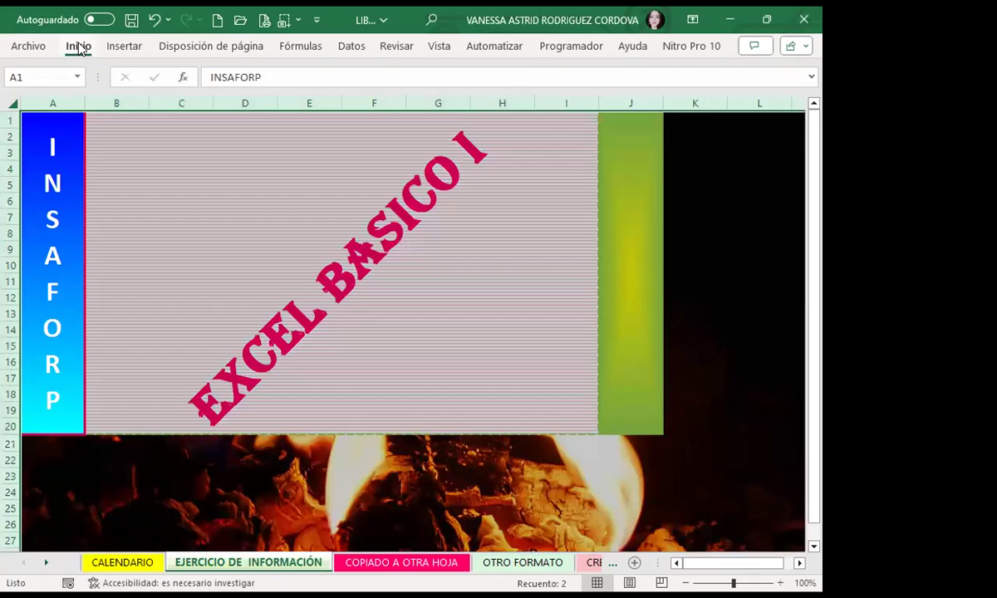
{"action": "left_click", "coordinate": [79, 47]}
{"action": "left_click", "coordinate": [49, 89]}
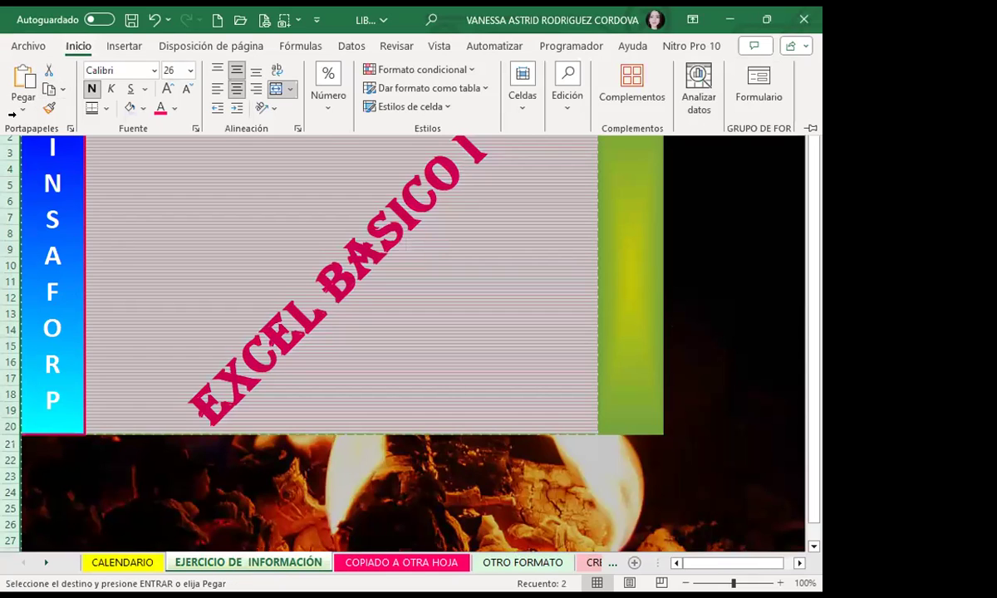
Step: Delete the stray pasted picture on COPIADO A OTRA HOJA and go to CALENDARIO
{"action": "right_click", "coordinate": [391, 562]}
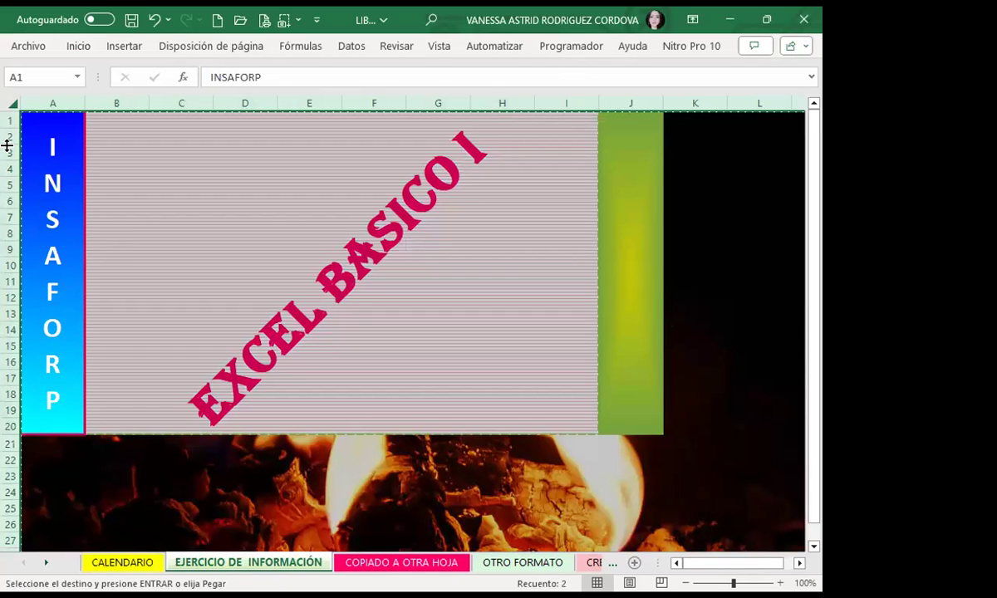
{"action": "left_click_drag", "start_coordinate": [333, 218], "coordinate": [613, 259]}
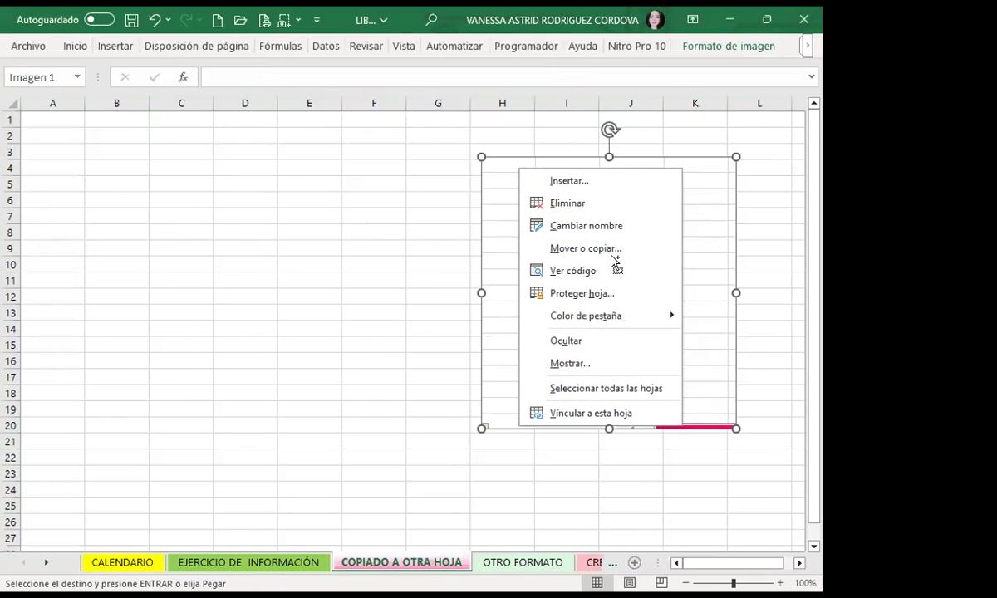
{"action": "key", "text": "Delete"}
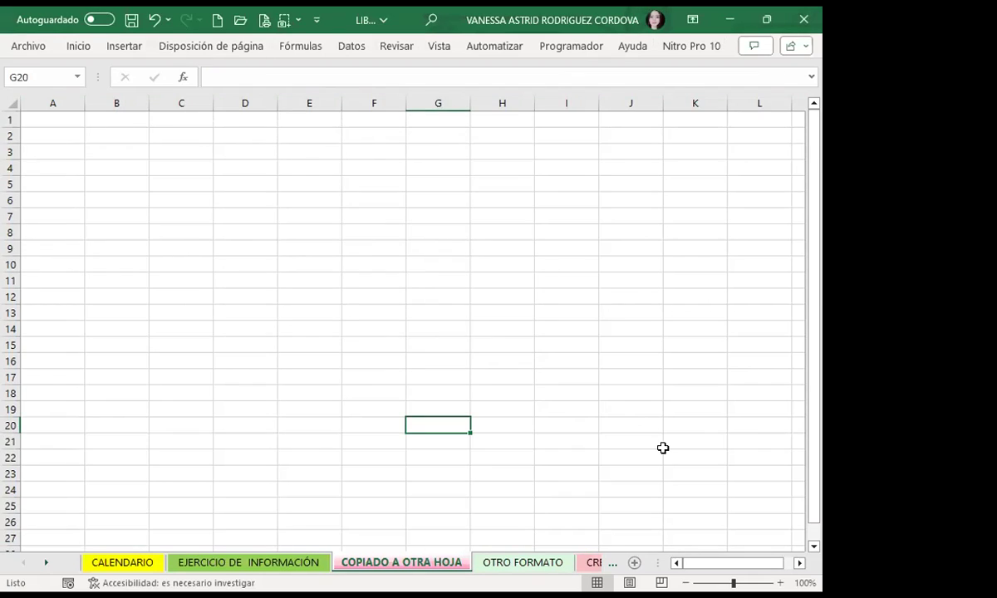
{"action": "left_click", "coordinate": [523, 562]}
{"action": "left_click", "coordinate": [133, 565]}
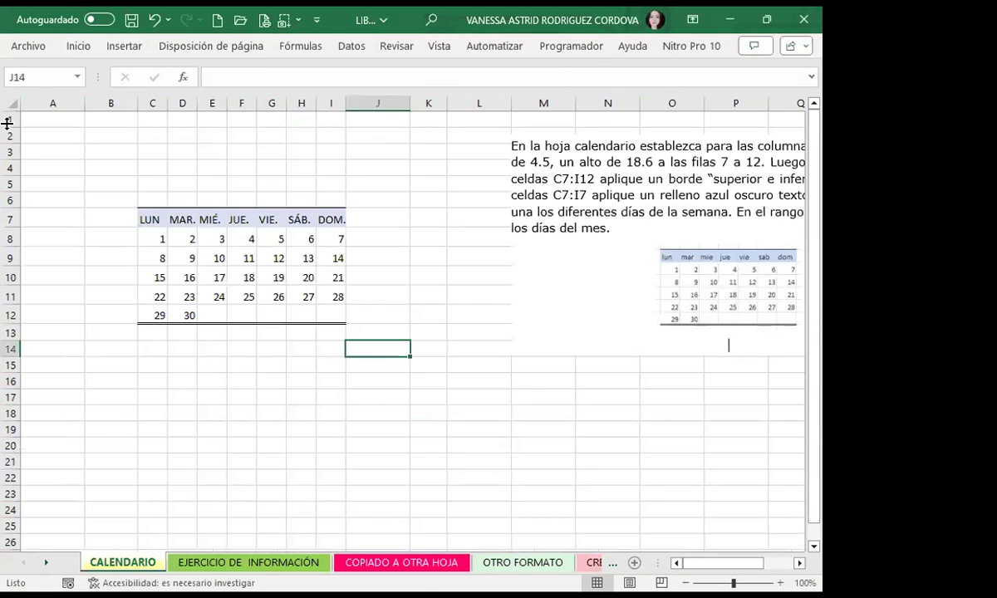
Step: Select the whole empty COPIADO A OTRA HOJA sheet, then copy the entire title sheet
{"action": "left_click", "coordinate": [28, 45]}
{"action": "left_click", "coordinate": [21, 53]}
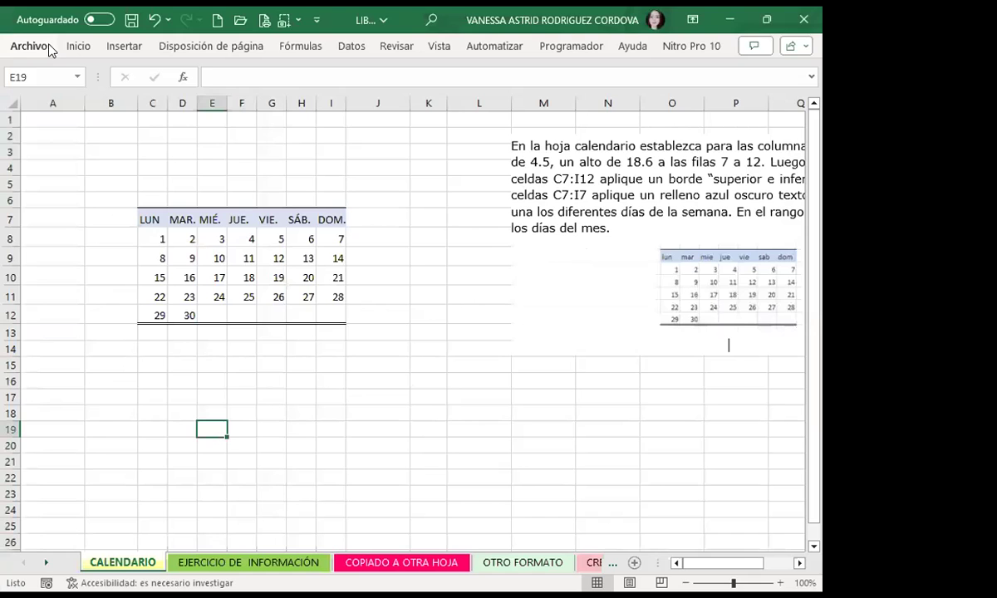
{"action": "key", "text": "ctrl+v"}
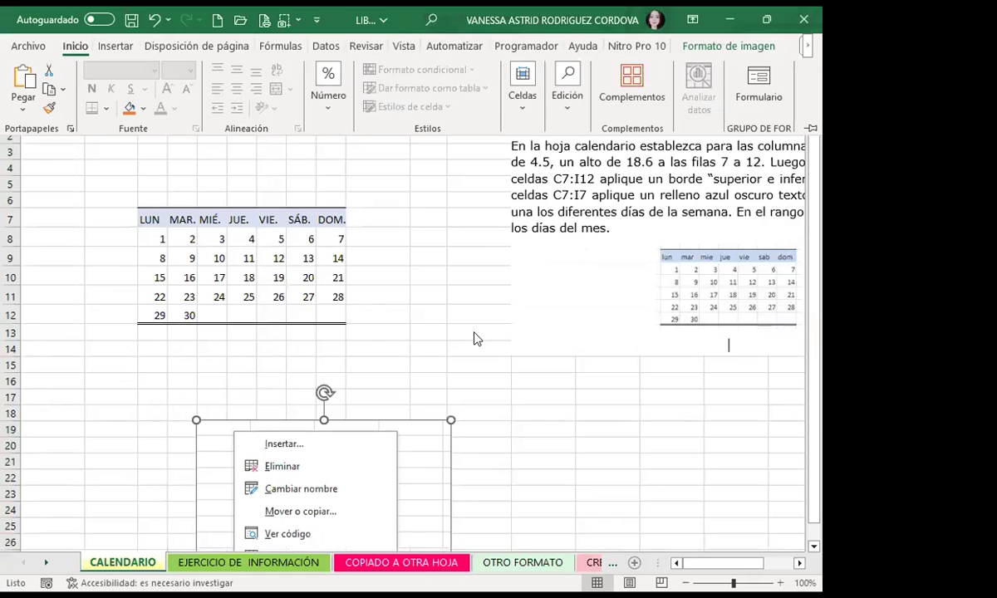
{"action": "left_click", "coordinate": [406, 567]}
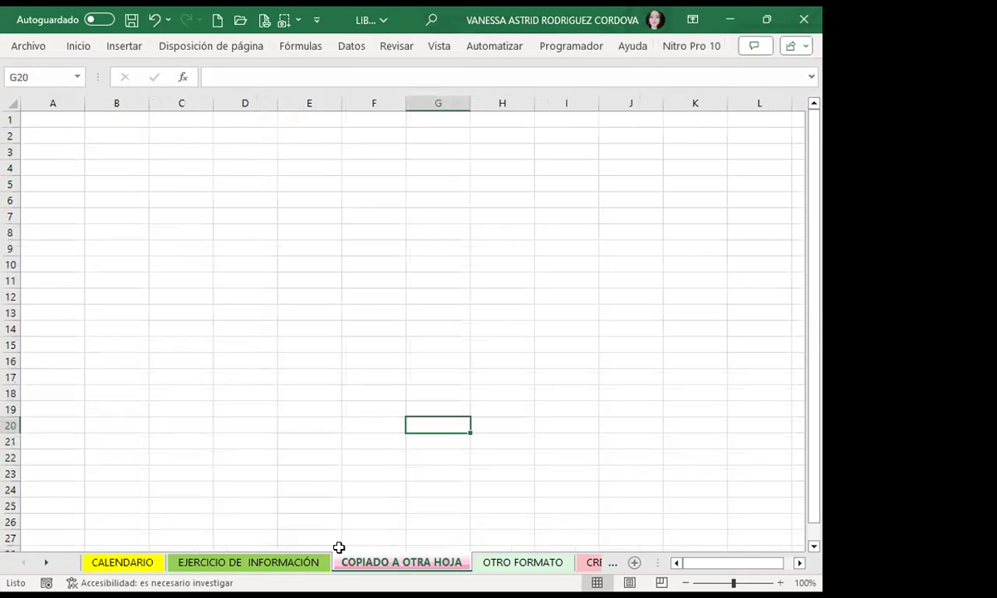
{"action": "left_click", "coordinate": [14, 104]}
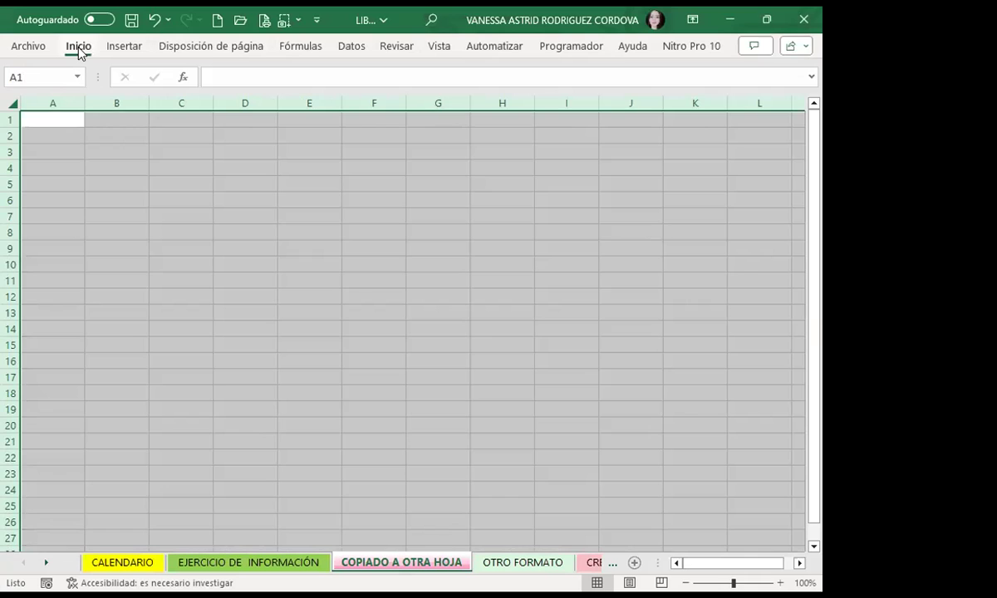
{"action": "left_click", "coordinate": [78, 47]}
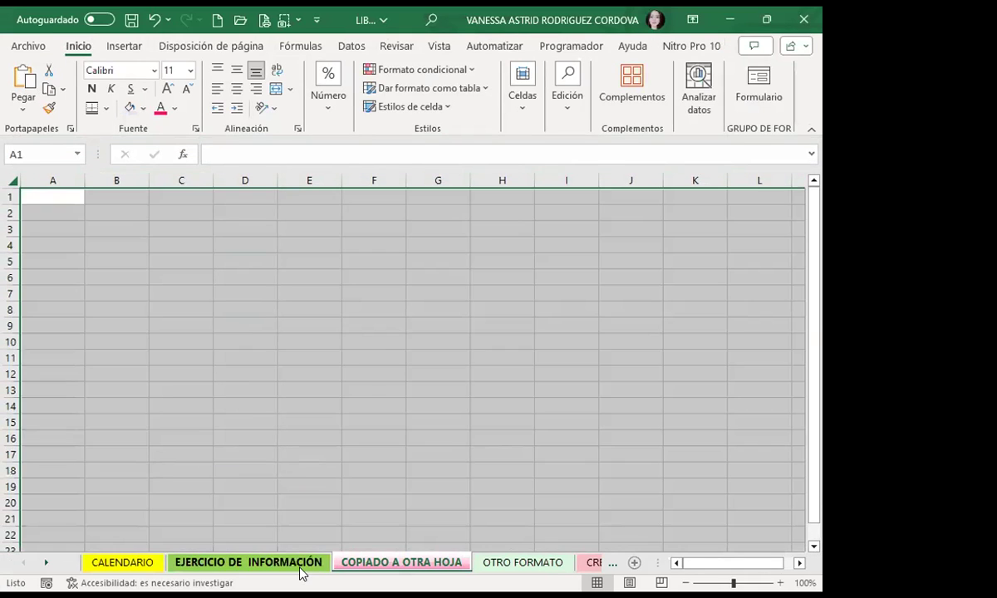
{"action": "left_click", "coordinate": [300, 568]}
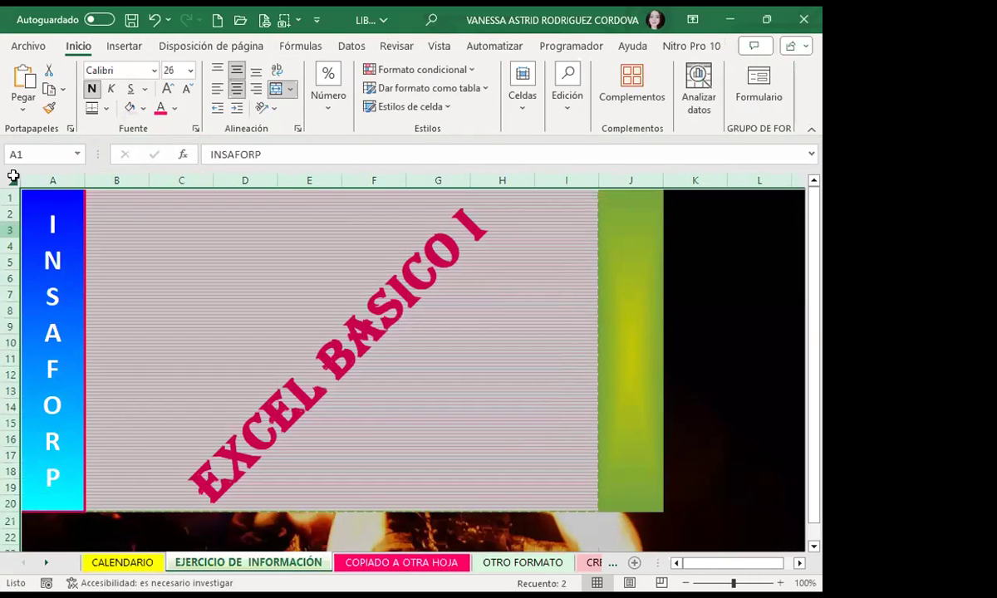
{"action": "left_click", "coordinate": [48, 92]}
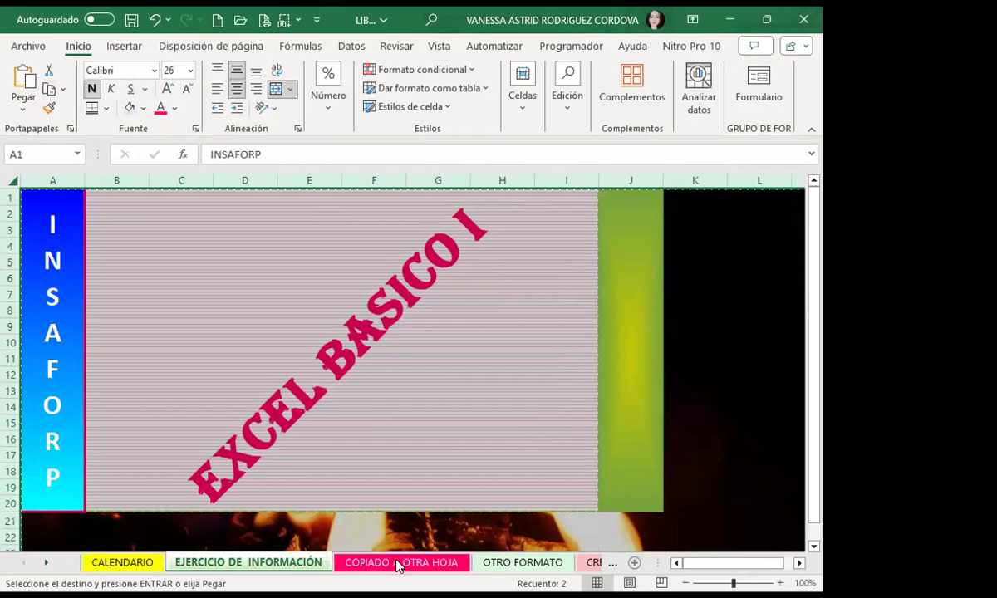
Step: Paste the INSAFORP / EXCEL BASICO I layout onto COPIADO A OTRA HOJA
{"action": "key", "text": "ctrl+Page_Down"}
{"action": "type", "text": "INSAFORP\tEXCEL BASICO I"}
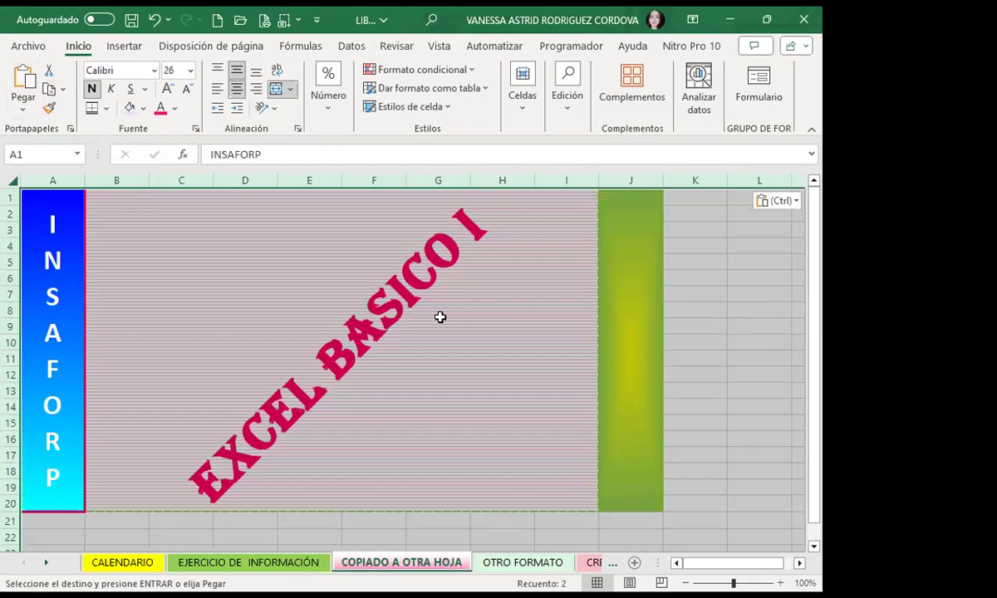
{"action": "left_click", "coordinate": [767, 304]}
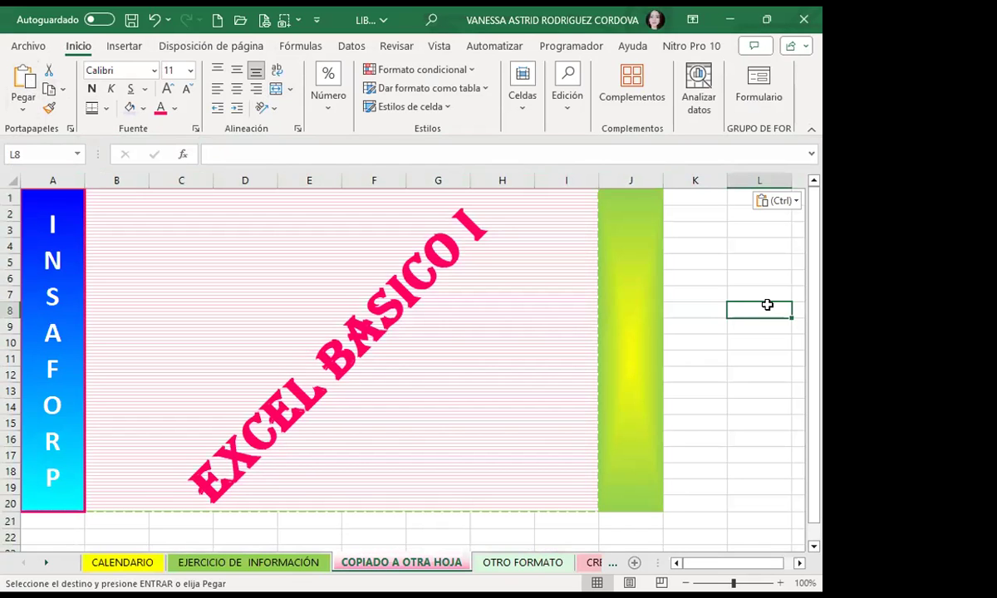
{"action": "left_click", "coordinate": [696, 312]}
{"action": "scroll", "coordinate": [370, 380], "scroll_direction": "down", "scroll_amount": 8}
{"action": "scroll", "coordinate": [360, 391], "scroll_direction": "up", "scroll_amount": 4}
{"action": "scroll", "coordinate": [360, 391], "scroll_direction": "up", "scroll_amount": 4}
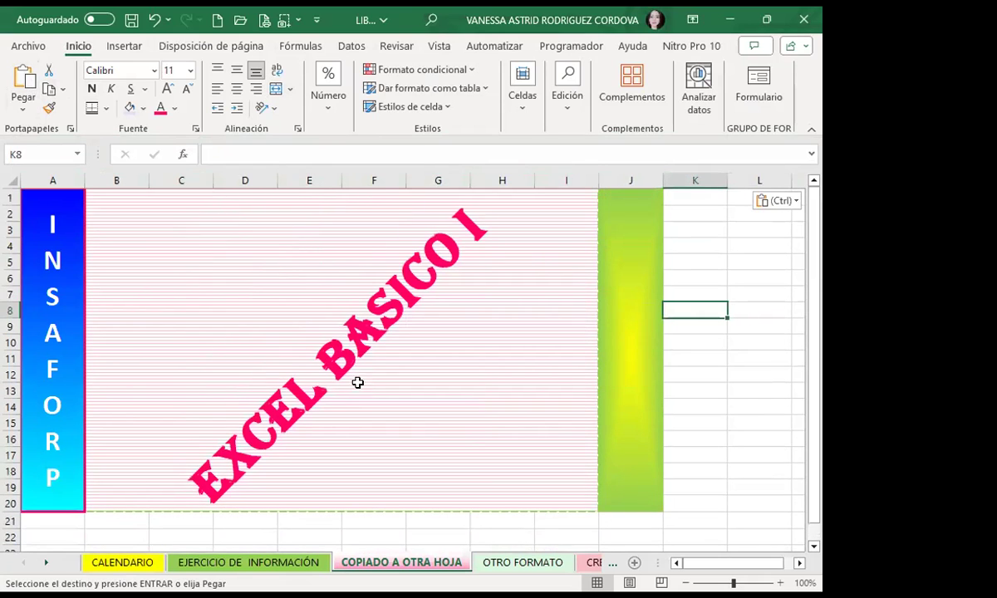
Step: Duplicate the EJERCICIO DE INFORMACIÓN sheet to the end of the workbook as EJERCICIO DE INFORMACIÓN (3)
{"action": "right_click", "coordinate": [244, 565]}
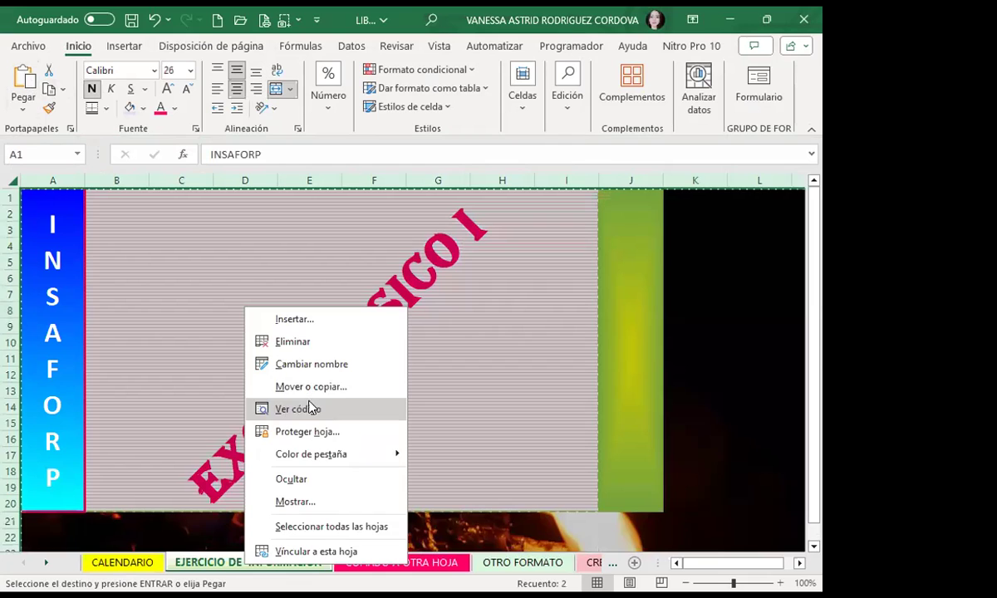
{"action": "key", "text": "Return"}
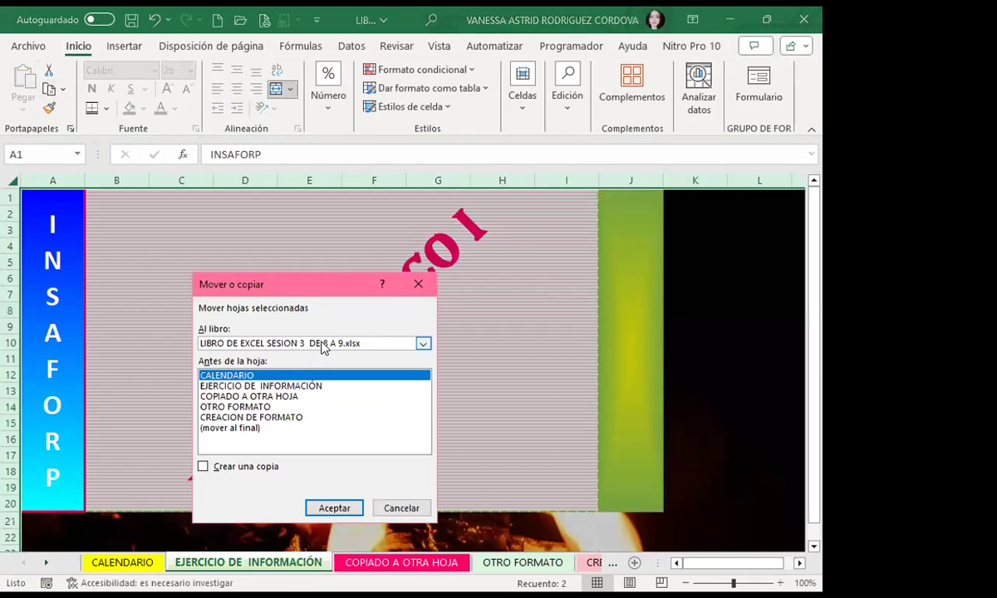
{"action": "left_click", "coordinate": [230, 428]}
{"action": "left_click", "coordinate": [203, 466]}
{"action": "key", "text": "Tab"}
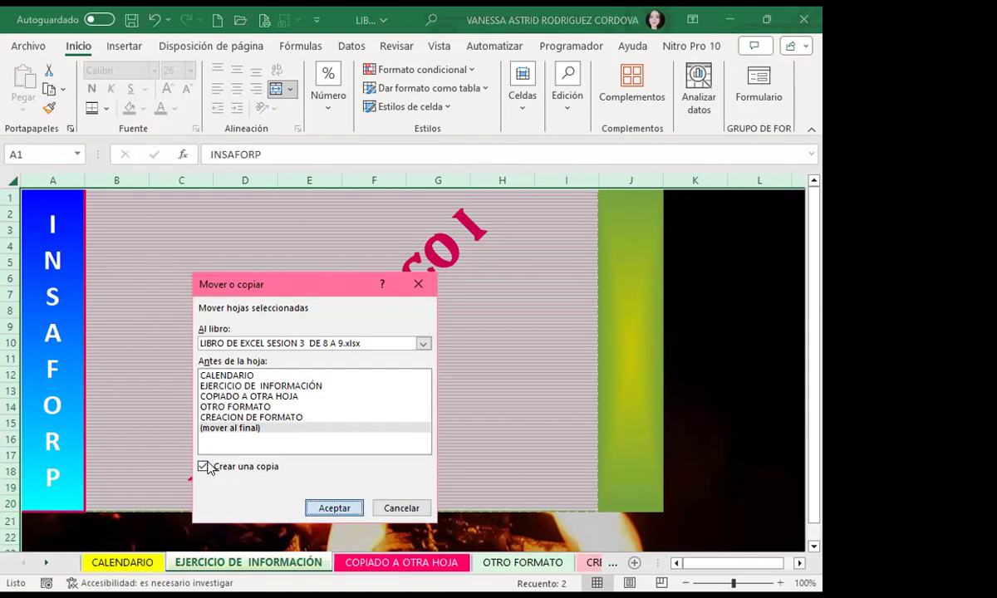
{"action": "key", "text": "Return"}
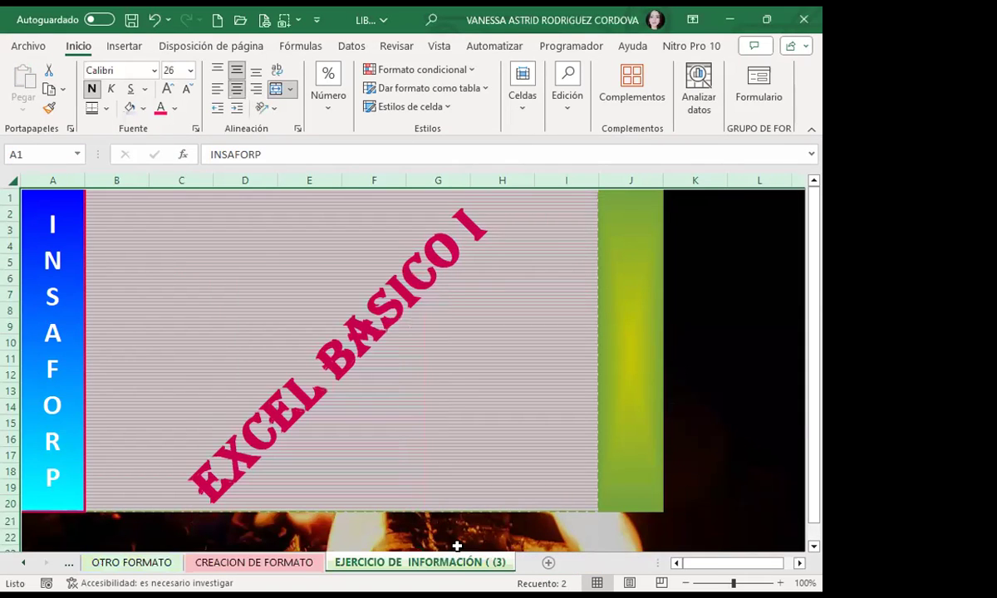
{"action": "left_click", "coordinate": [692, 339]}
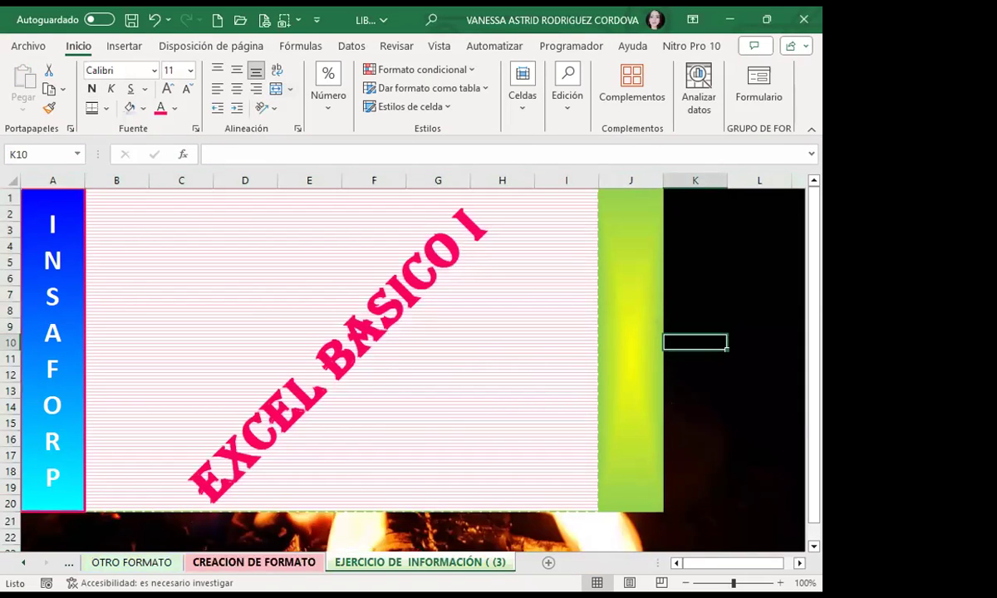
Step: Copy the EXCEL BASICO I title block, checking it on the original and the (3) sheet
{"action": "left_click", "coordinate": [79, 565]}
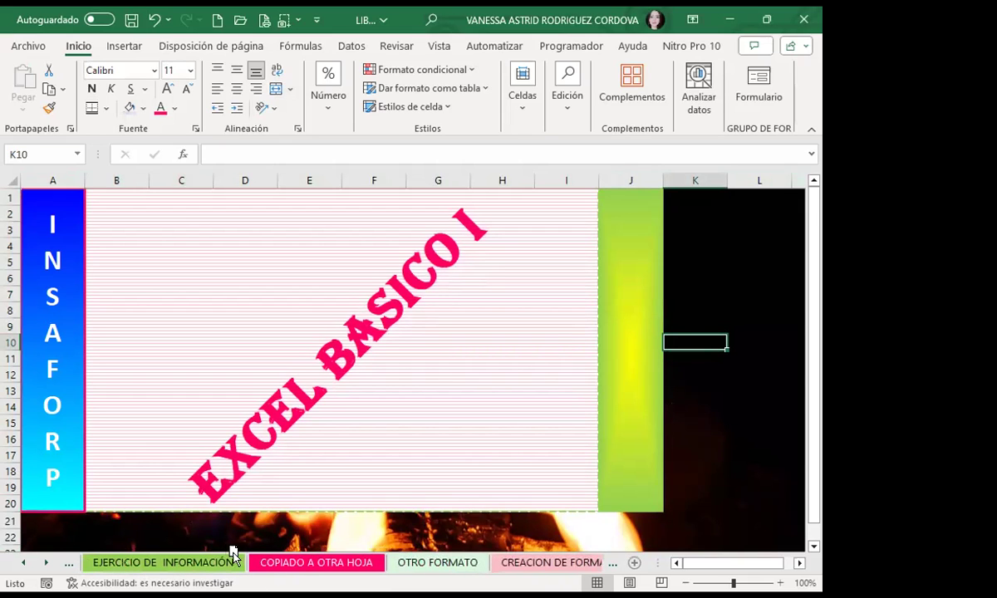
{"action": "left_click", "coordinate": [203, 563]}
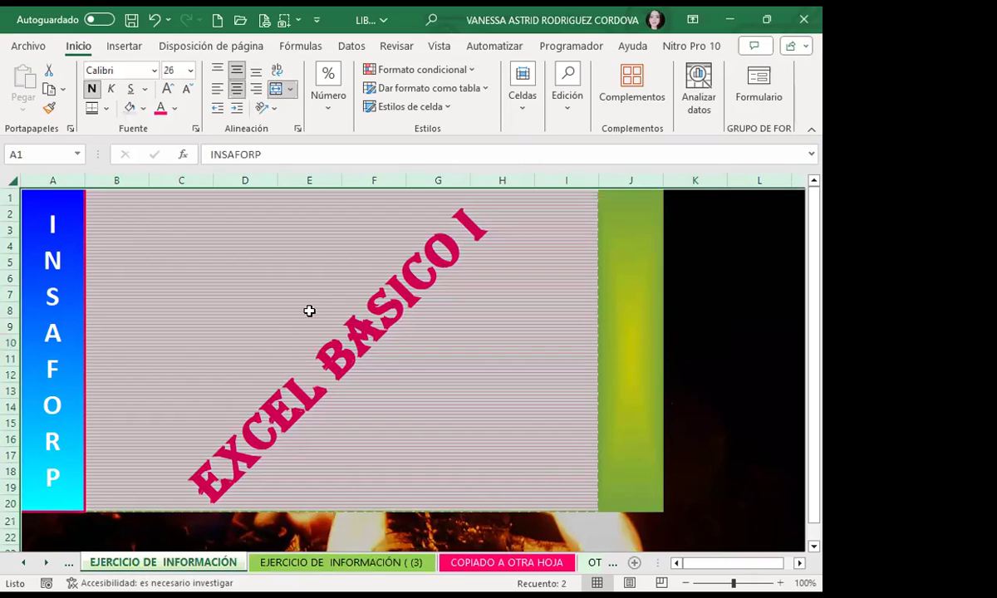
{"action": "left_click", "coordinate": [309, 310]}
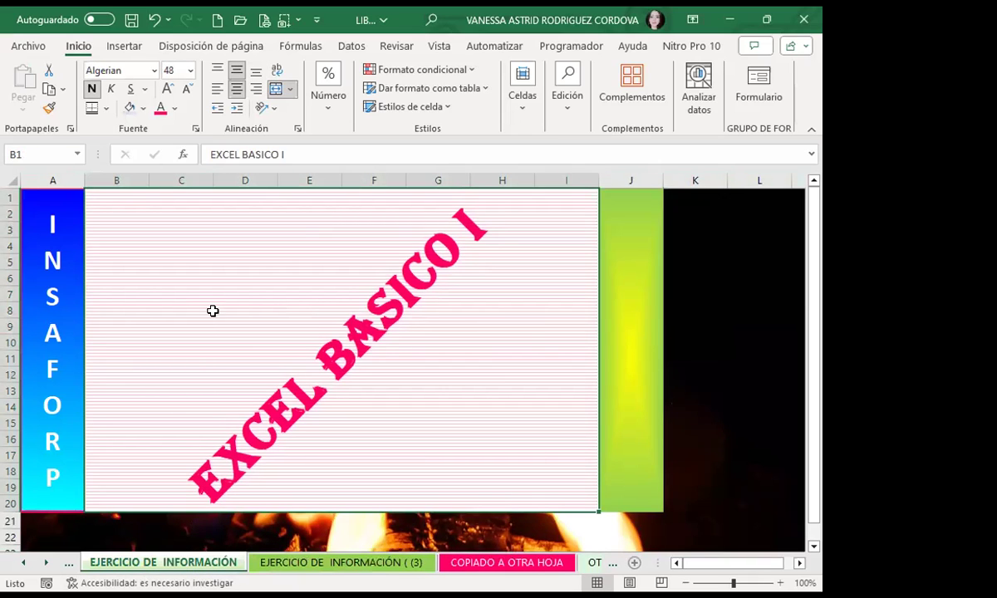
{"action": "left_click", "coordinate": [320, 570]}
{"action": "left_click", "coordinate": [490, 343]}
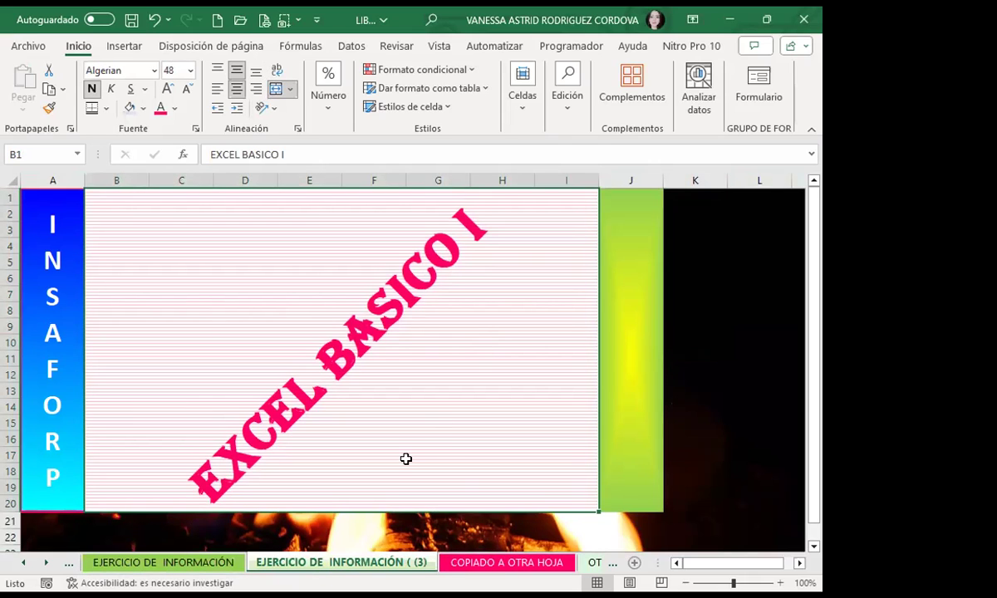
{"action": "key", "text": "ctrl+c"}
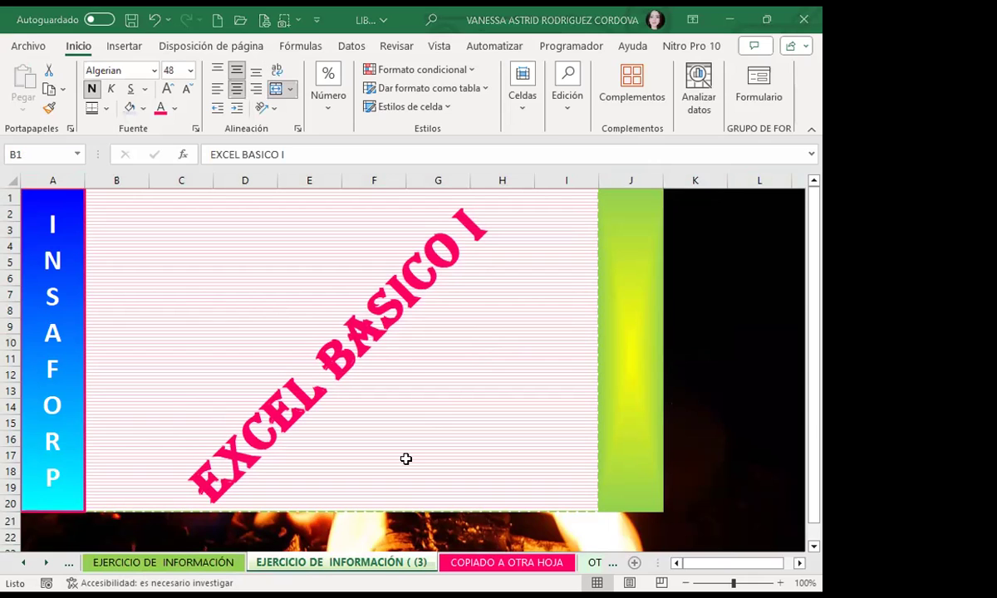
{"action": "left_click", "coordinate": [192, 562]}
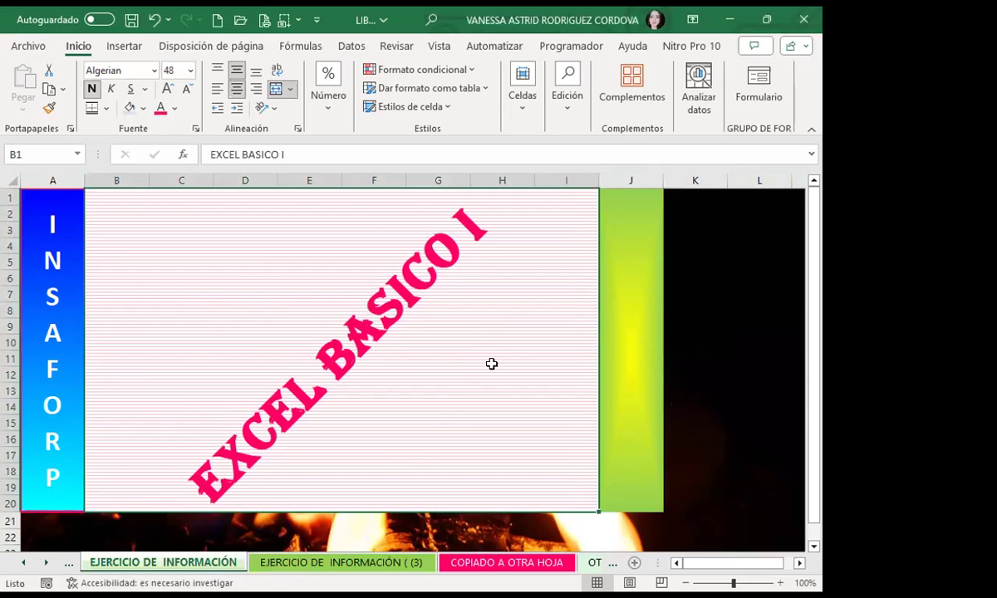
{"action": "key", "text": "ctrl+c"}
{"action": "left_click", "coordinate": [698, 309]}
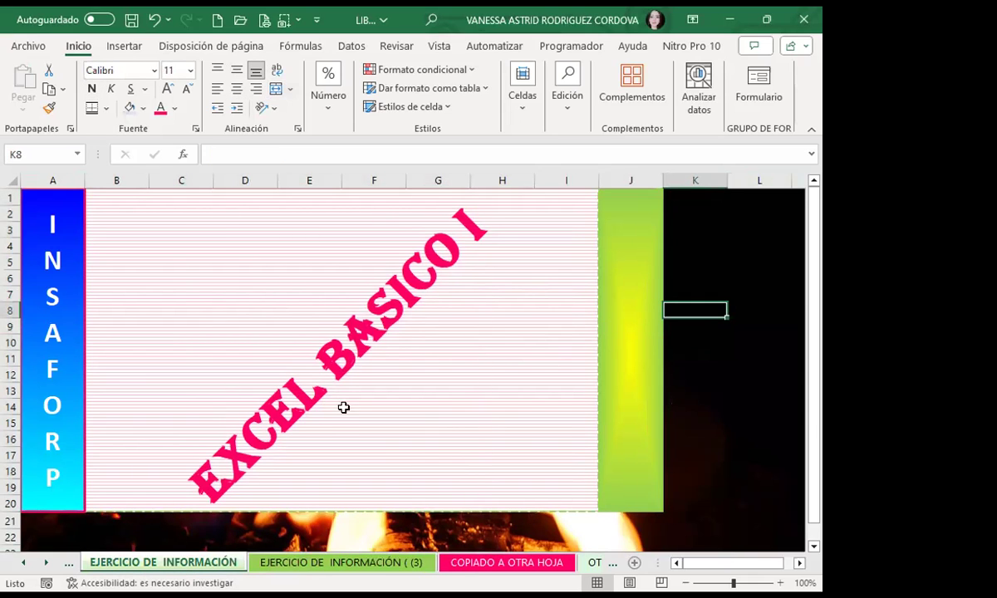
{"action": "left_click", "coordinate": [330, 563]}
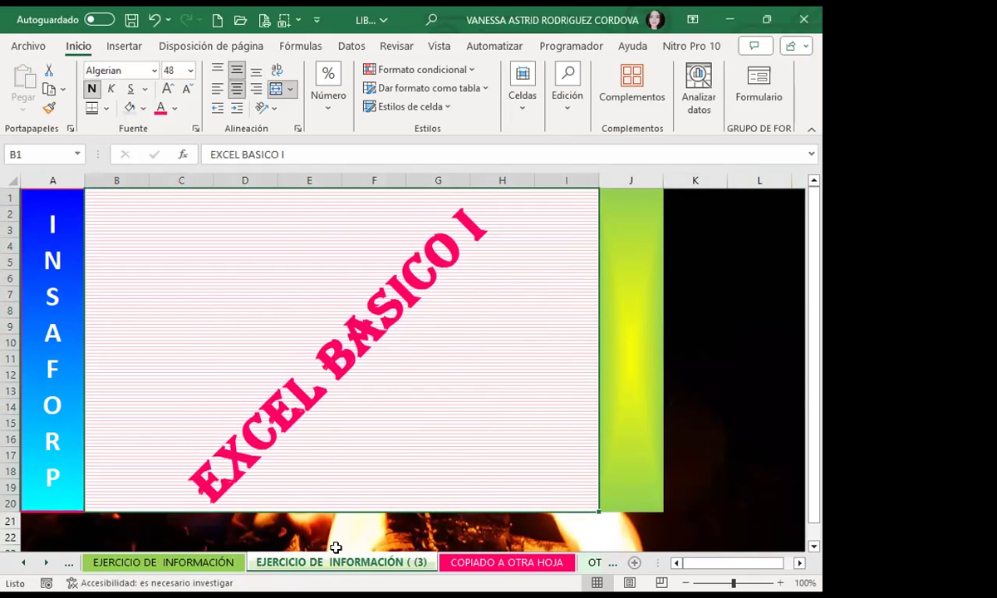
{"action": "key", "text": "ctrl+c"}
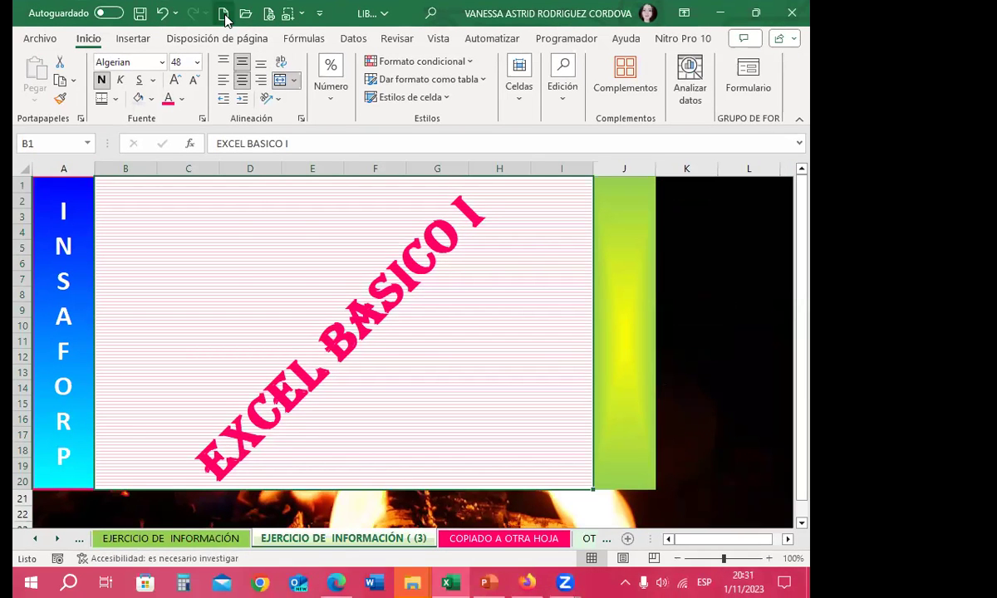
Step: Create a new blank workbook, then go back to the original workbook's EJERCICIO DE INFORMACIÓN sheet
{"action": "left_click", "coordinate": [224, 14]}
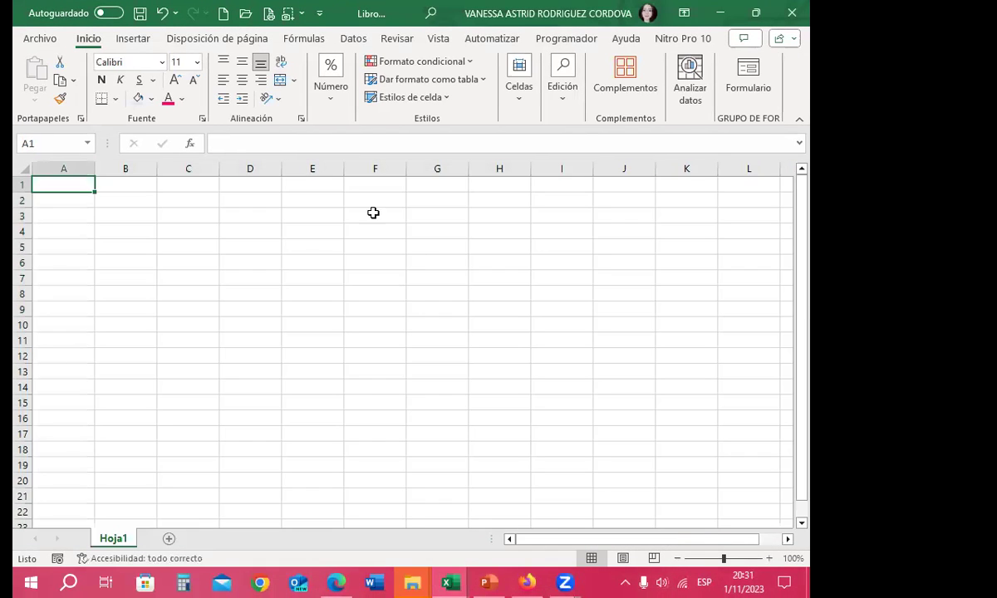
{"action": "left_click_drag", "start_coordinate": [366, 294], "coordinate": [324, 294]}
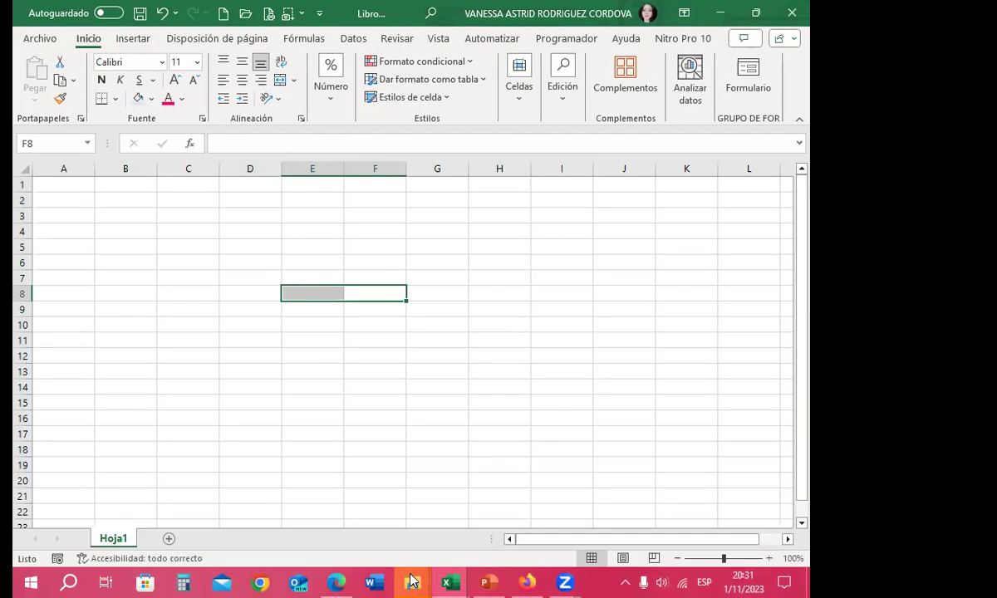
{"action": "left_click", "coordinate": [449, 582]}
{"action": "left_click", "coordinate": [378, 482]}
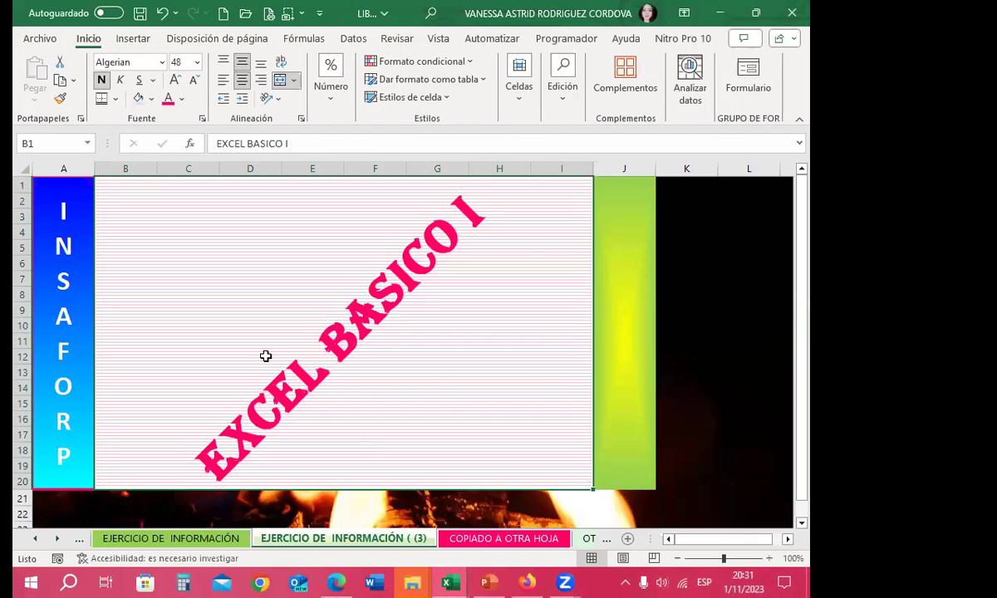
{"action": "left_click", "coordinate": [175, 540]}
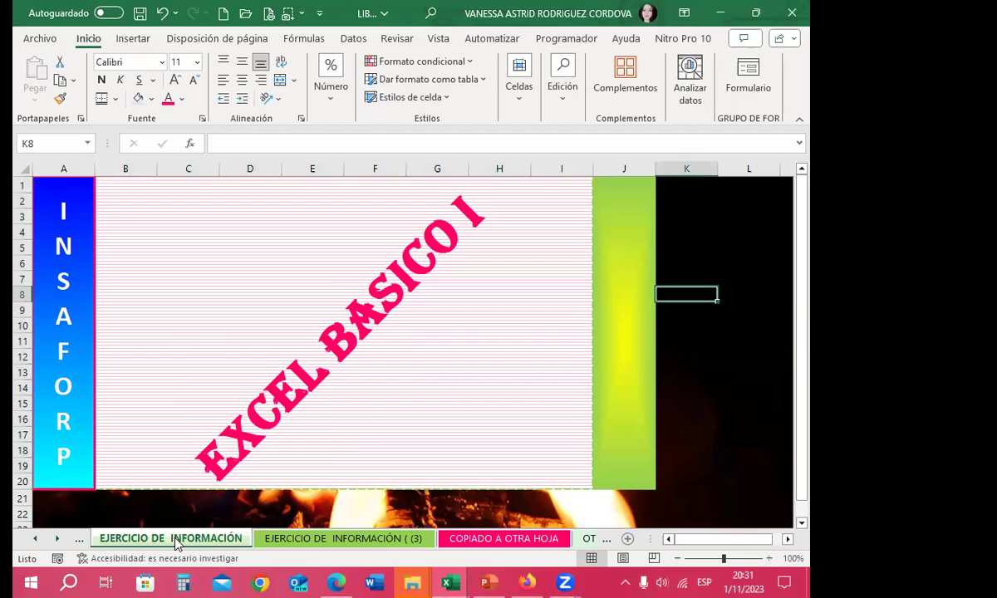
Step: Copy the EJERCICIO DE INFORMACIÓN sheet into workbook Libro1, placed before Hoja1
{"action": "right_click", "coordinate": [176, 543]}
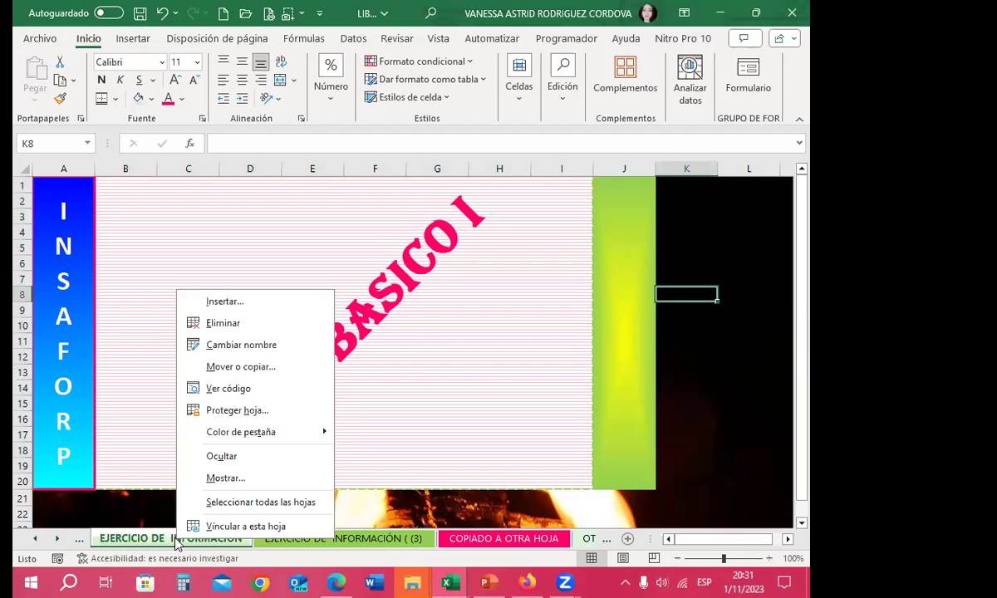
{"action": "left_click", "coordinate": [224, 366]}
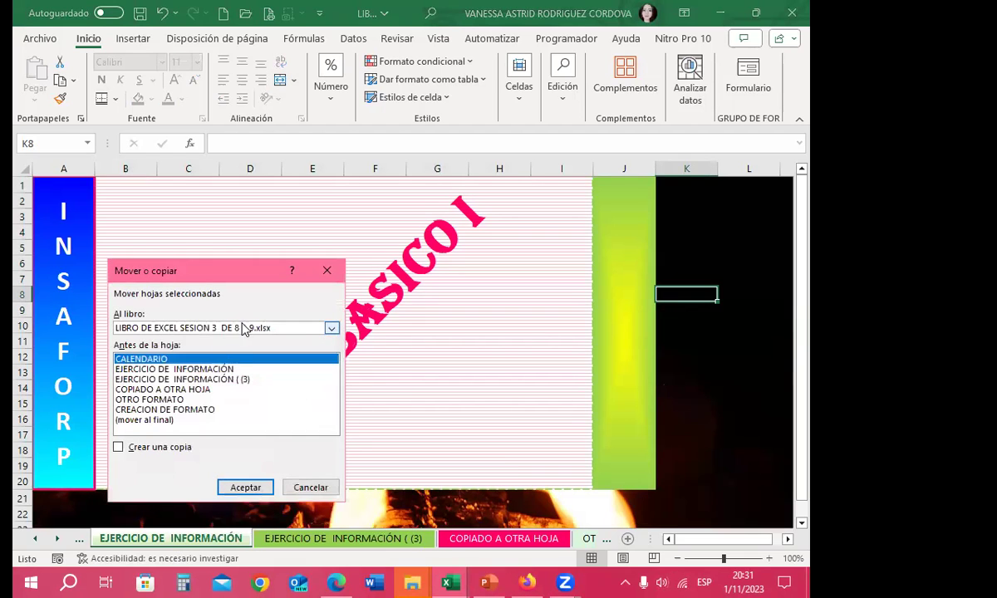
{"action": "left_click", "coordinate": [223, 327]}
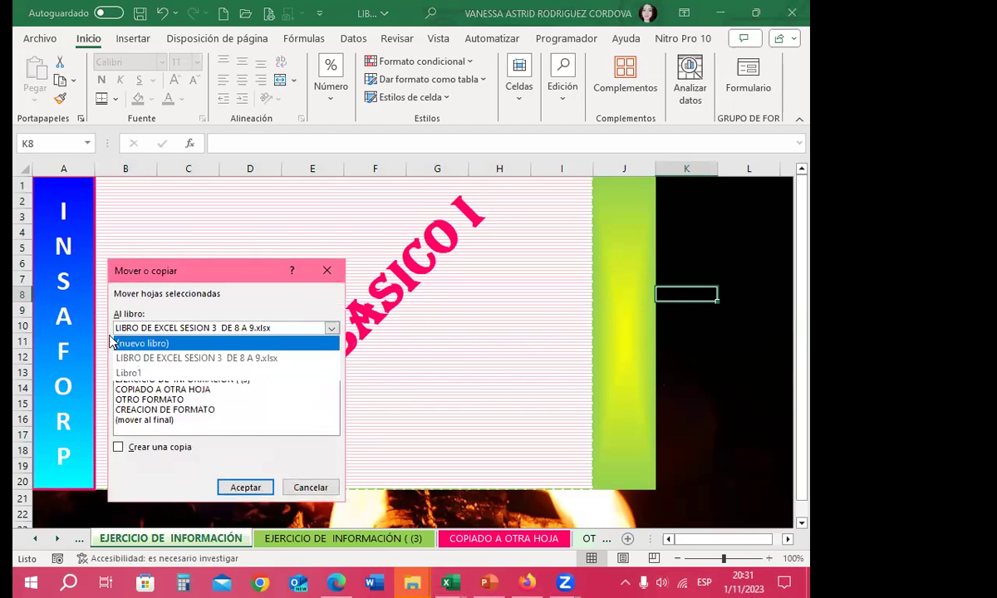
{"action": "left_click", "coordinate": [133, 372]}
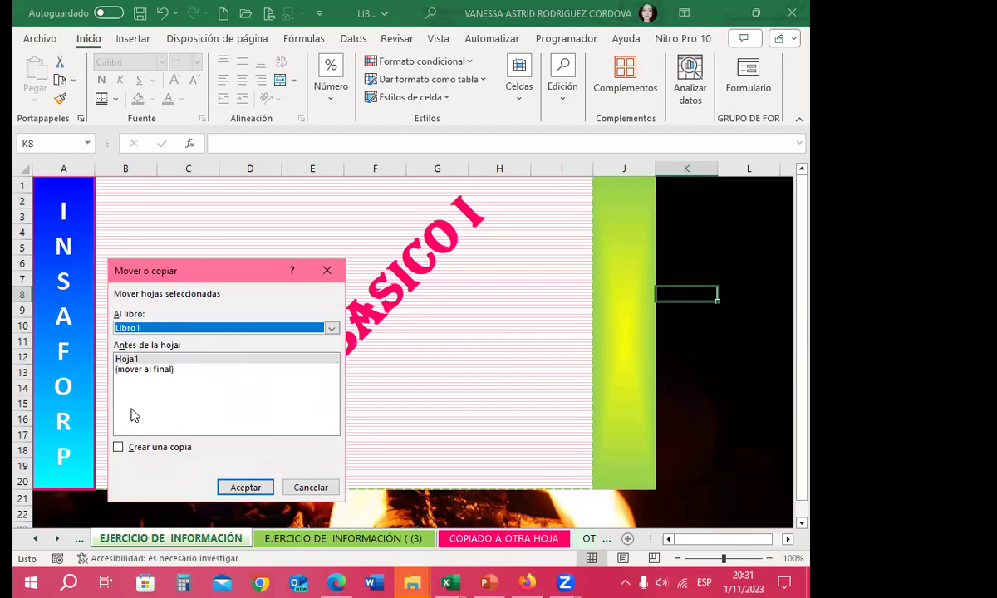
{"action": "left_click", "coordinate": [119, 447]}
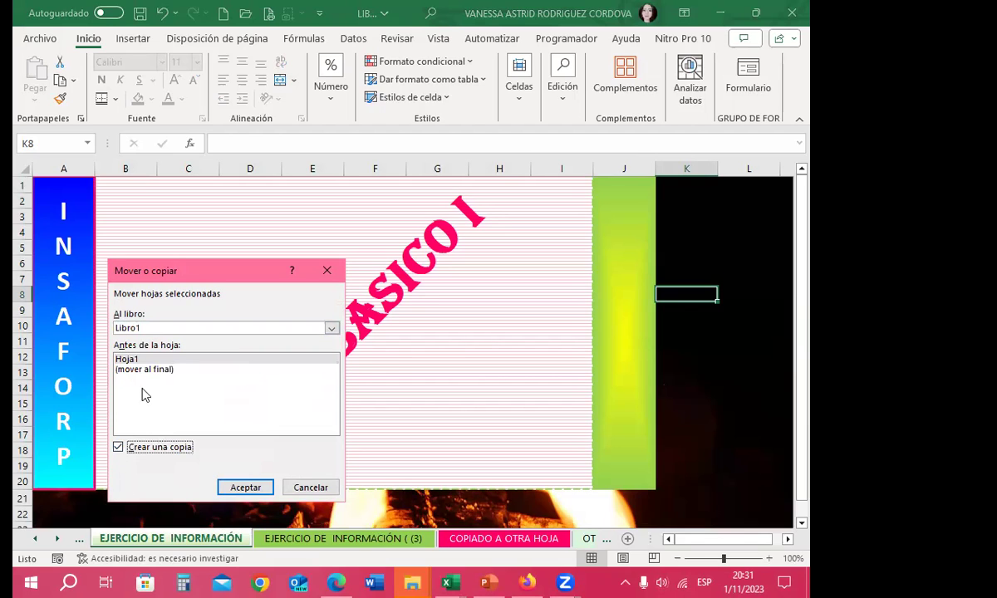
{"action": "left_click", "coordinate": [250, 487]}
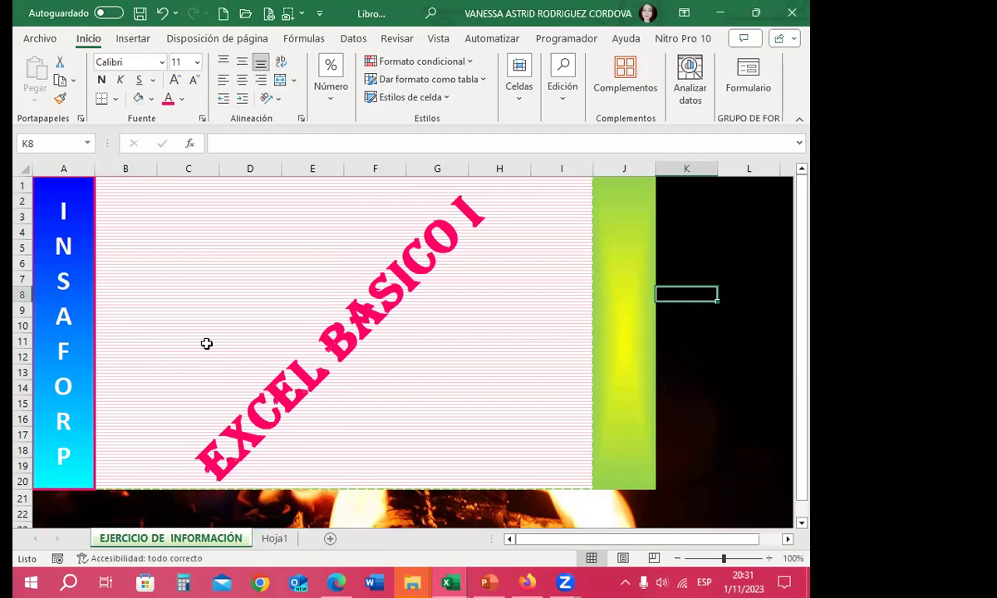
{"action": "left_click", "coordinate": [237, 275]}
{"action": "left_click", "coordinate": [754, 277]}
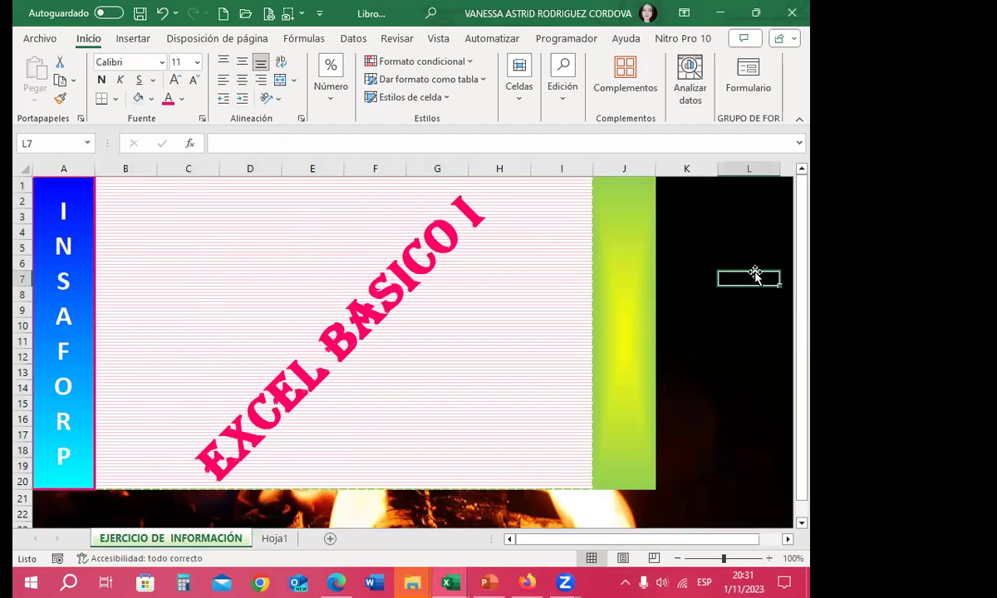
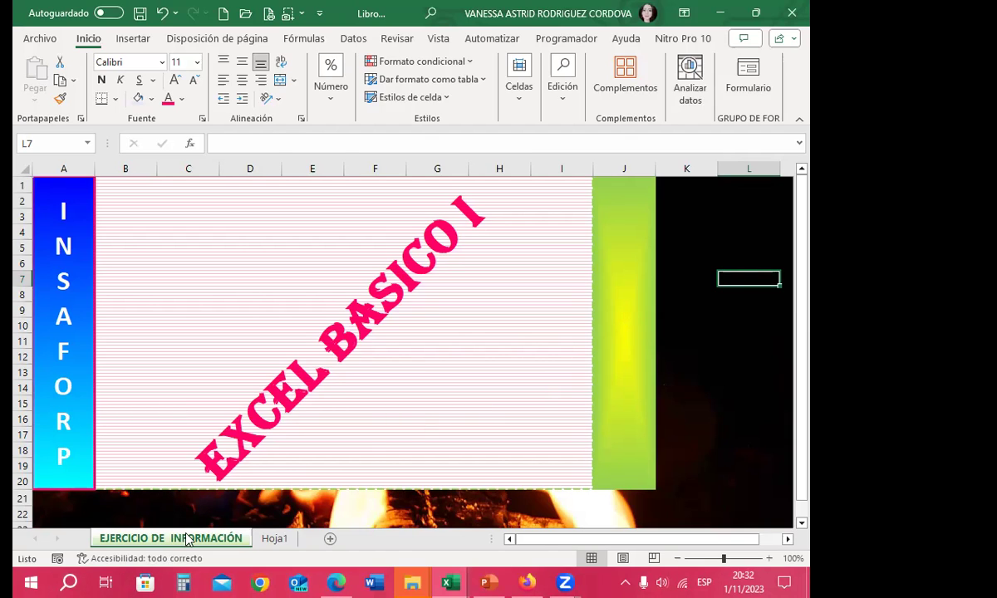
Step: Select the EXCEL BASICO I title cell and cancel the save prompt without saving
{"action": "left_click", "coordinate": [259, 339]}
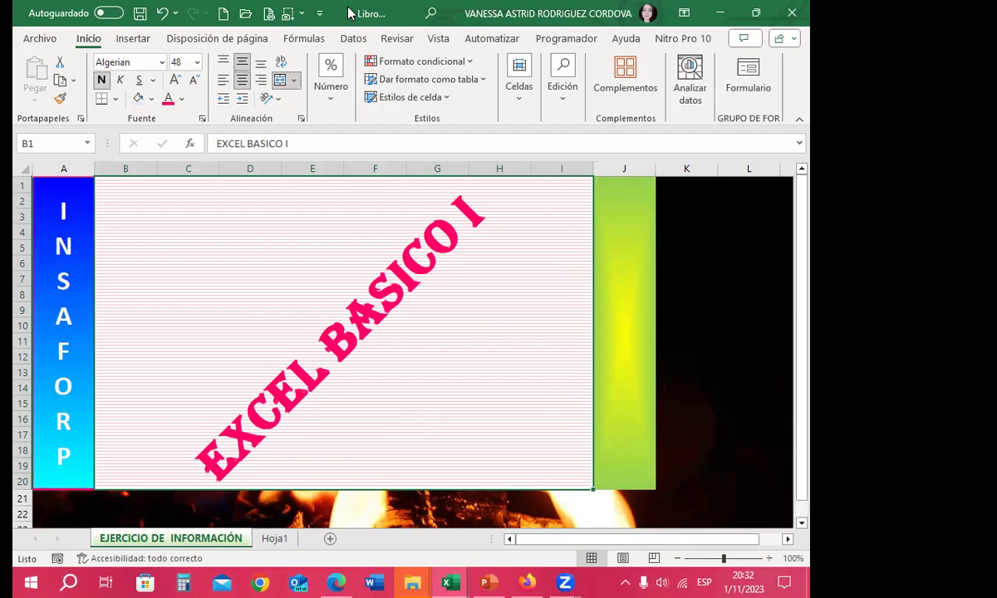
{"action": "key", "text": "ctrl+s"}
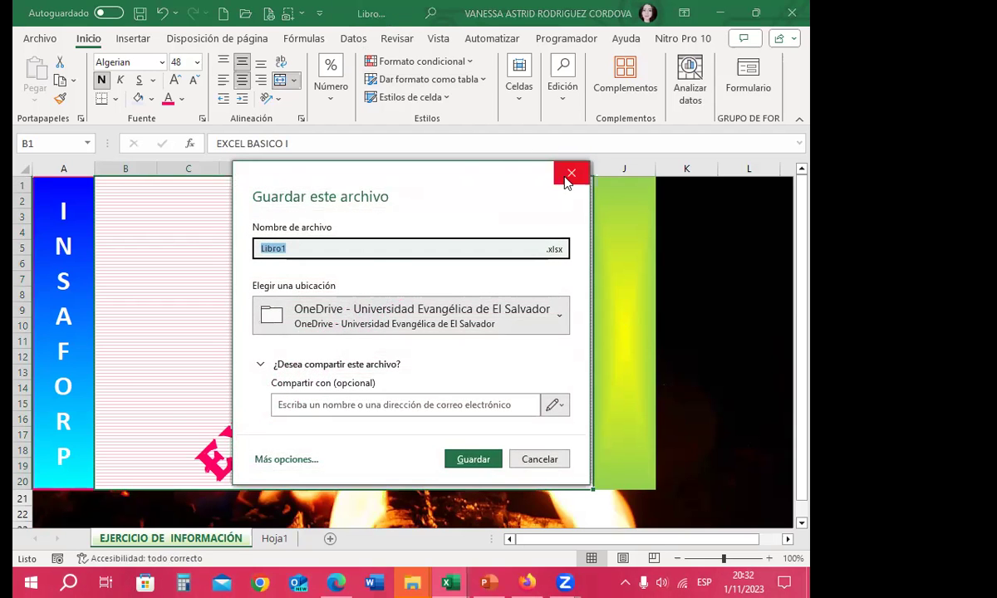
{"action": "left_click", "coordinate": [569, 174]}
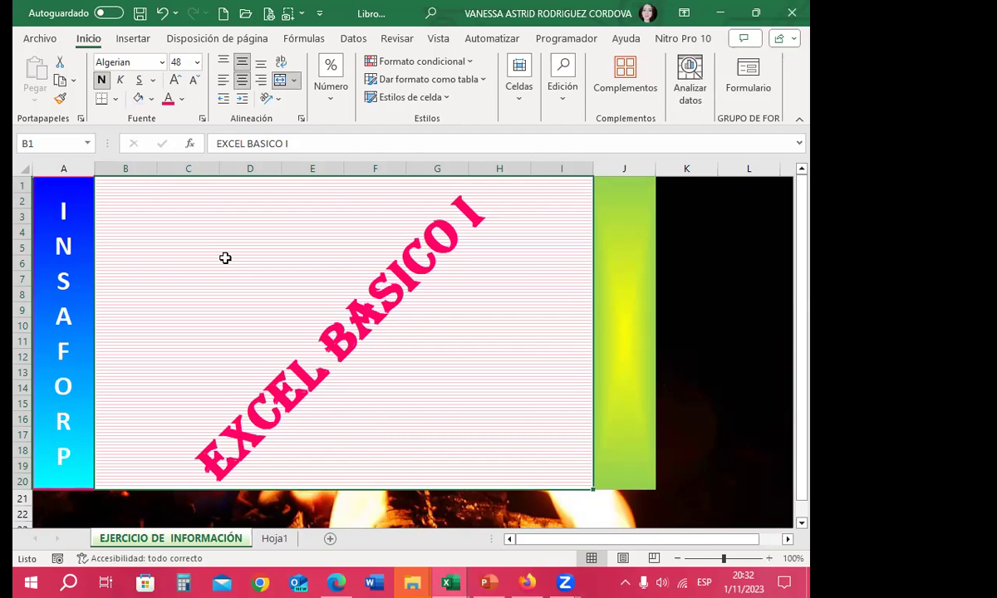
Step: Copy the entire EJERCICIO DE INFORMACIÓN sheet and paste it into Libro1's empty Hoja1
{"action": "left_click", "coordinate": [274, 538]}
{"action": "mouse_move", "coordinate": [449, 582]}
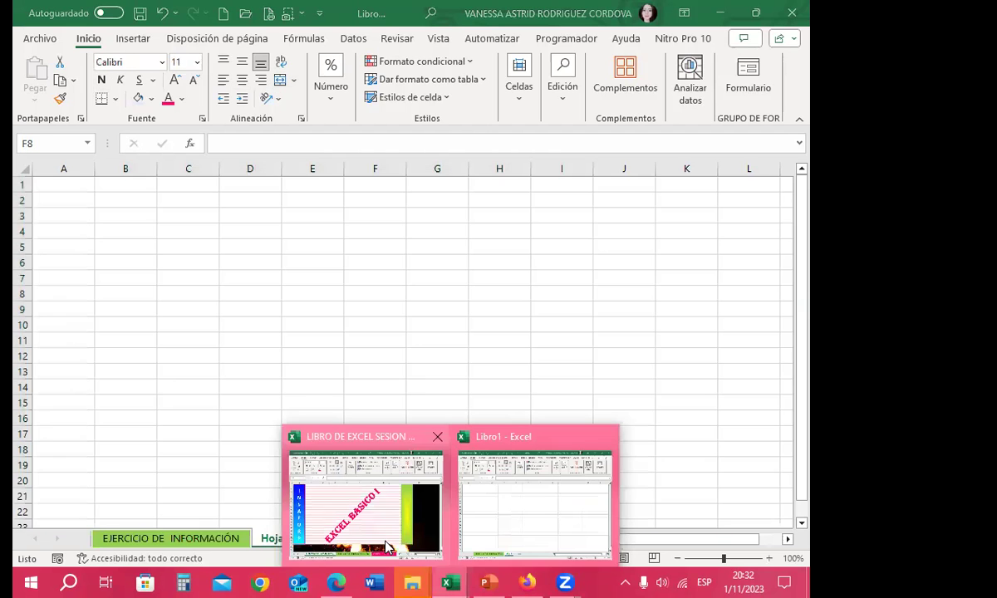
{"action": "left_click", "coordinate": [360, 497]}
{"action": "left_click", "coordinate": [25, 168]}
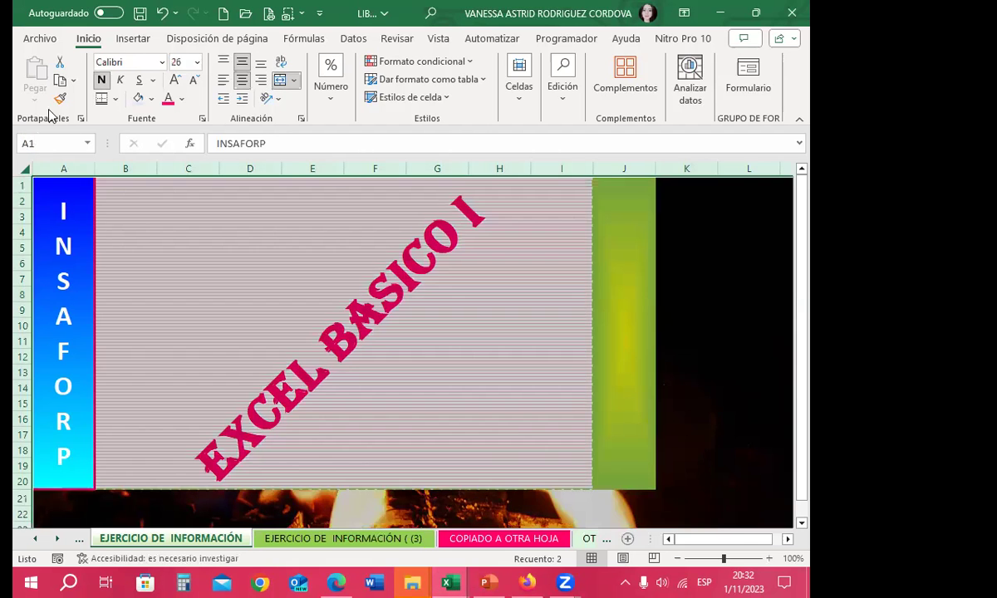
{"action": "left_click", "coordinate": [60, 83]}
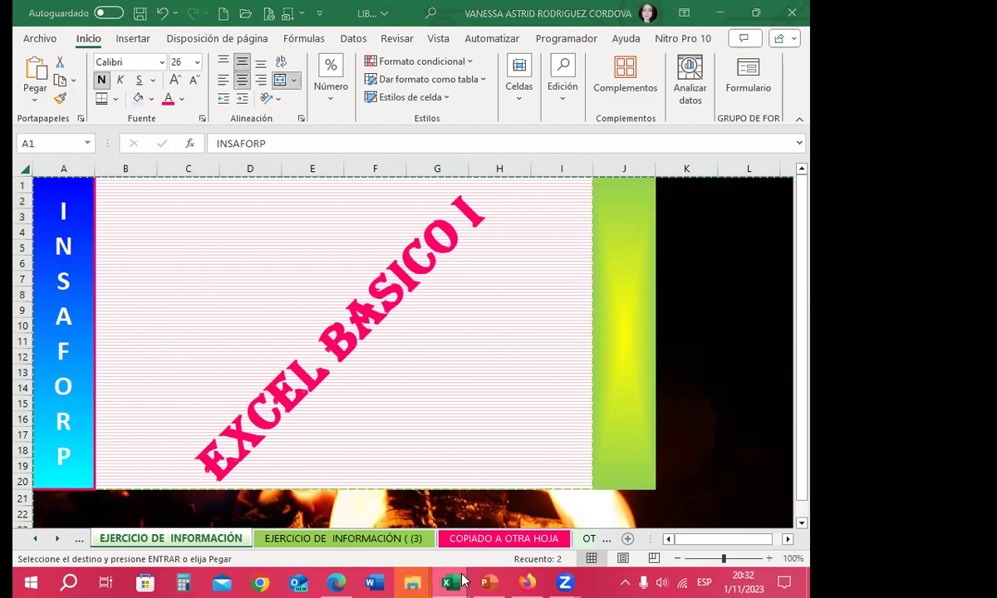
{"action": "mouse_move", "coordinate": [449, 582]}
{"action": "left_click", "coordinate": [513, 524]}
{"action": "left_click", "coordinate": [24, 168]}
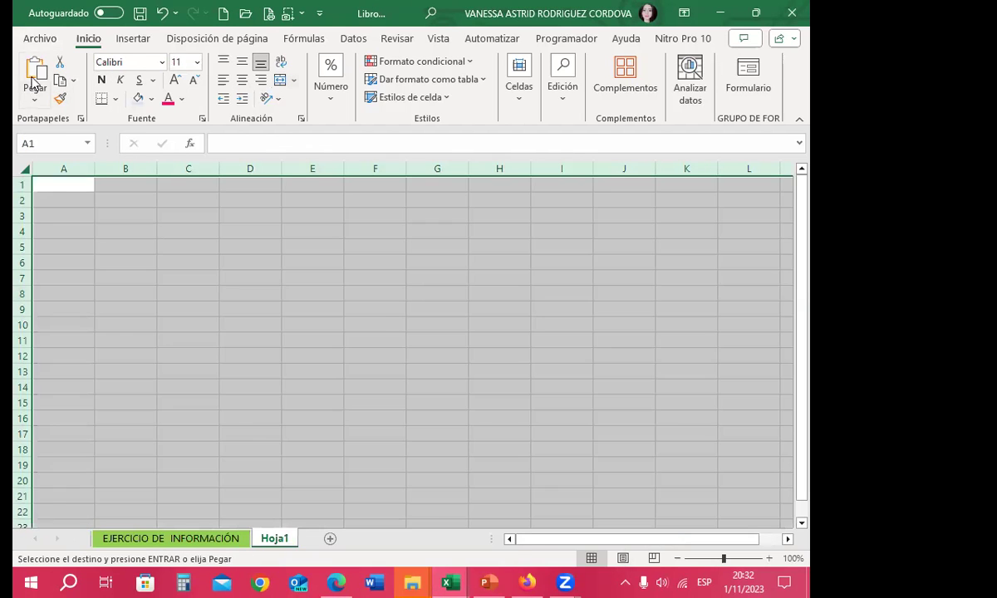
{"action": "left_click", "coordinate": [35, 79]}
{"action": "left_click", "coordinate": [785, 311]}
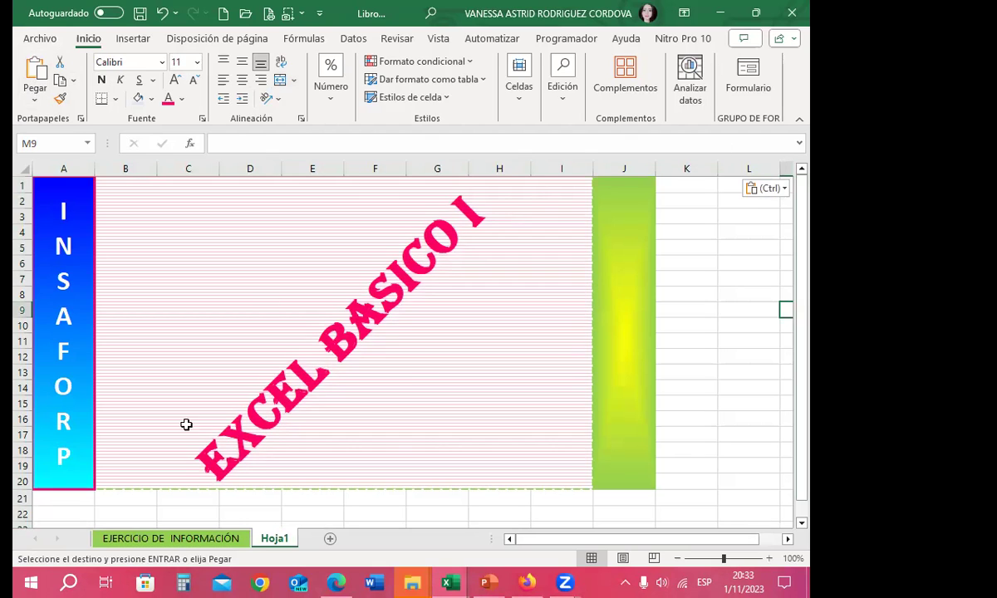
{"action": "left_click", "coordinate": [183, 540]}
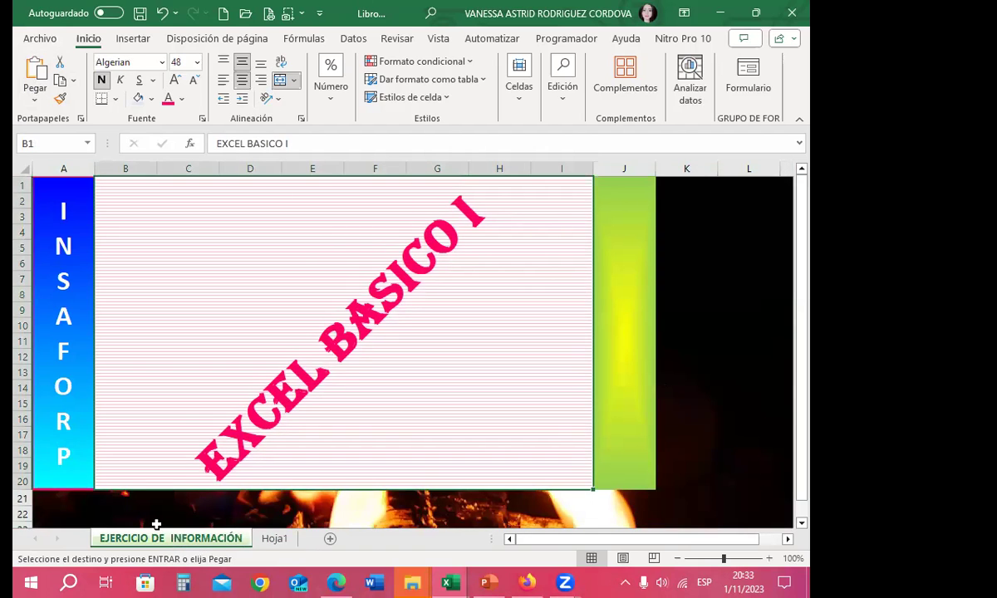
{"action": "left_click", "coordinate": [261, 544]}
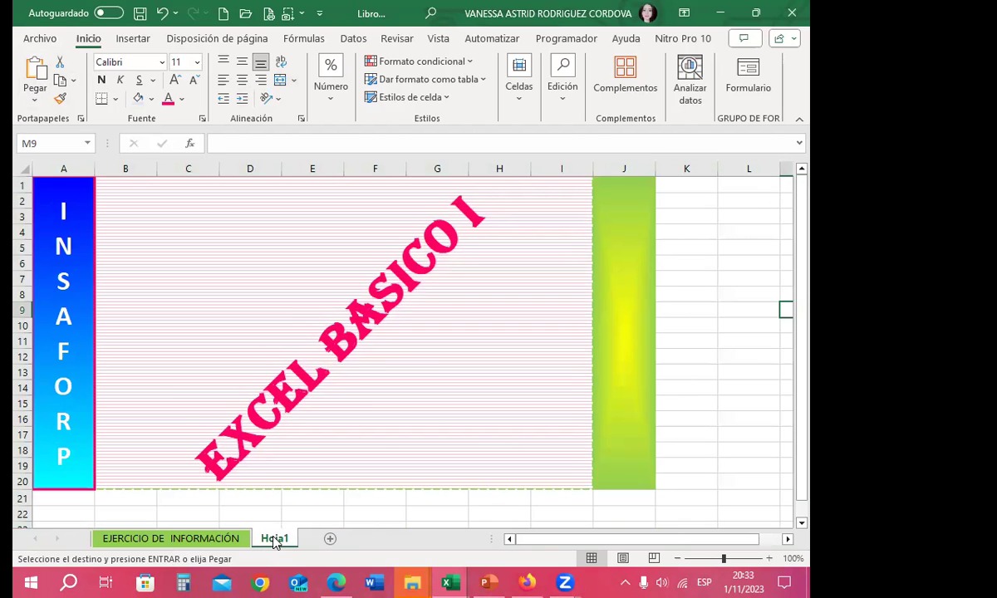
Step: Hide Hoja1, leave it hidden in the Unhide list, and close the Libro1 window
{"action": "right_click", "coordinate": [274, 540]}
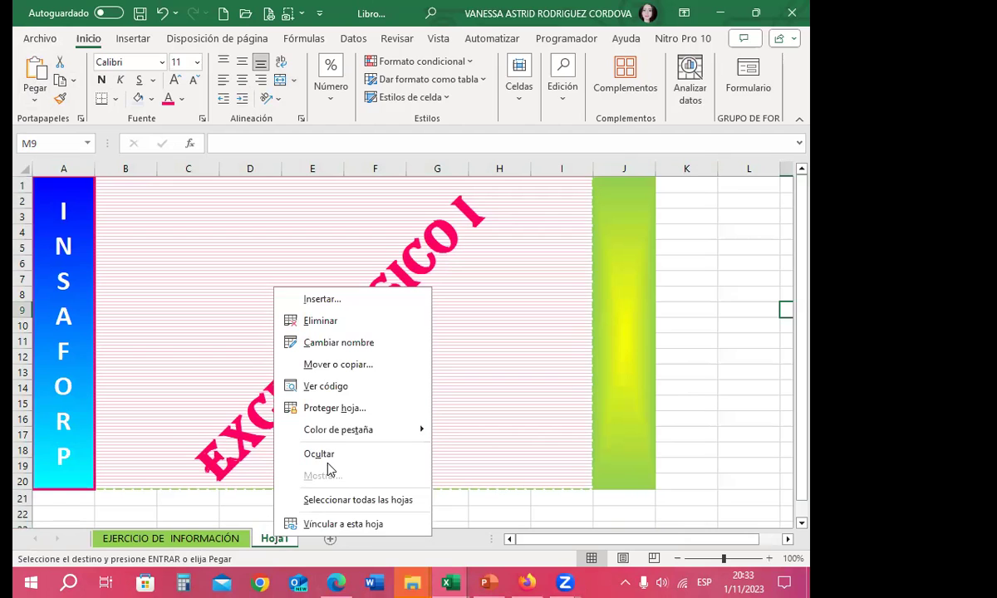
{"action": "key", "text": "Return"}
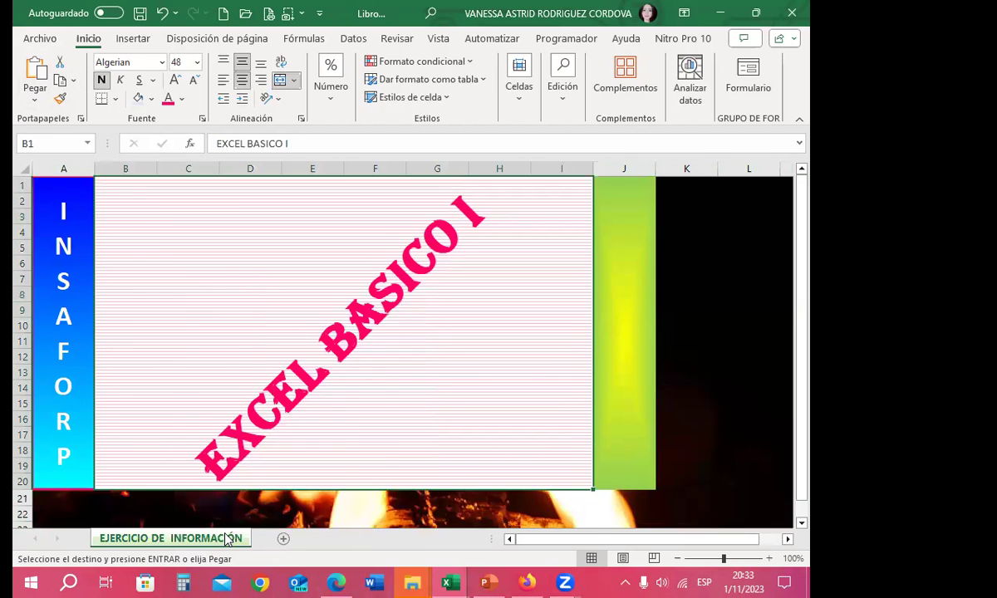
{"action": "right_click", "coordinate": [225, 539]}
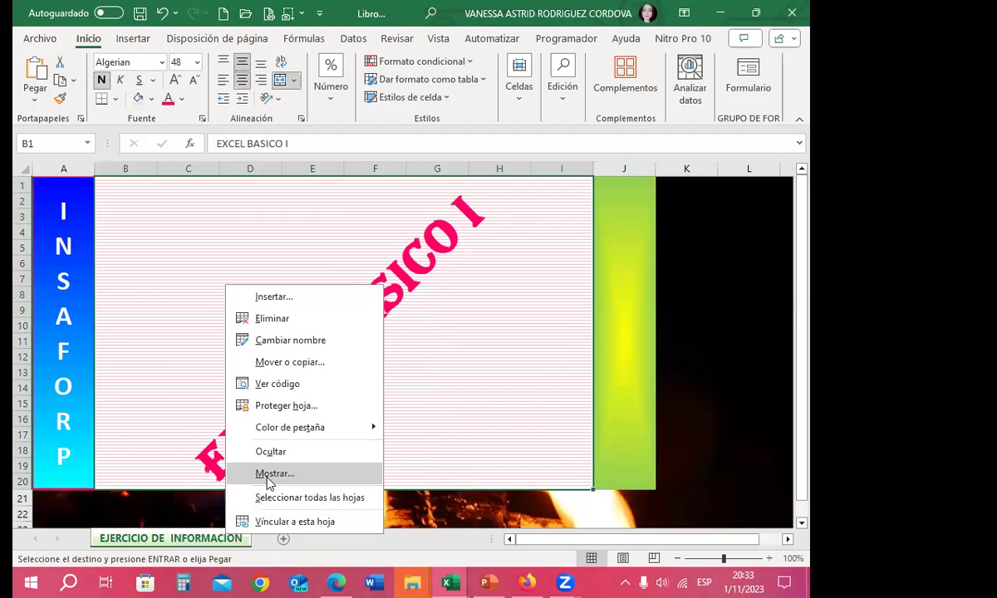
{"action": "left_click", "coordinate": [268, 475]}
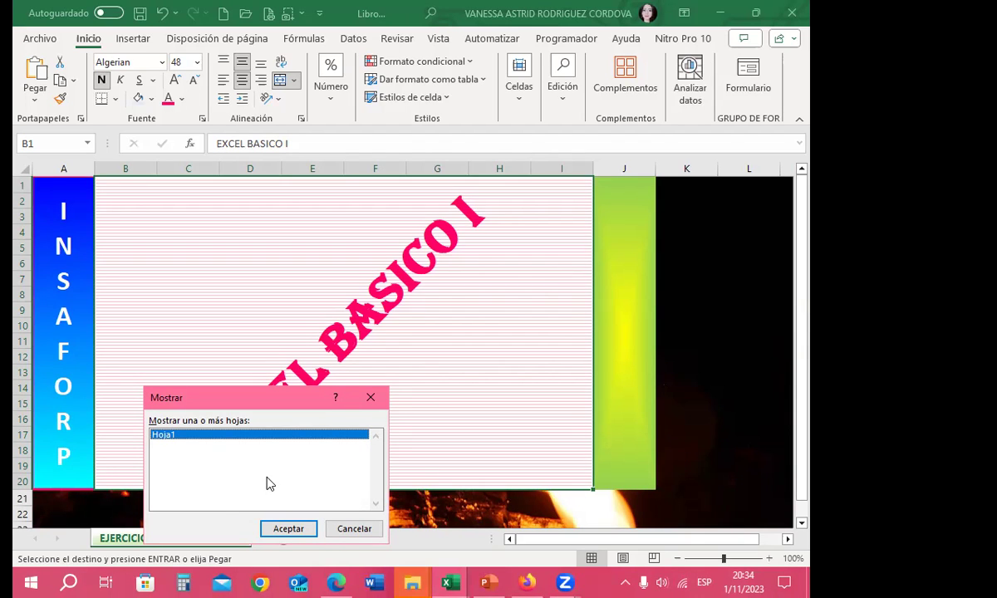
{"action": "left_click", "coordinate": [371, 397]}
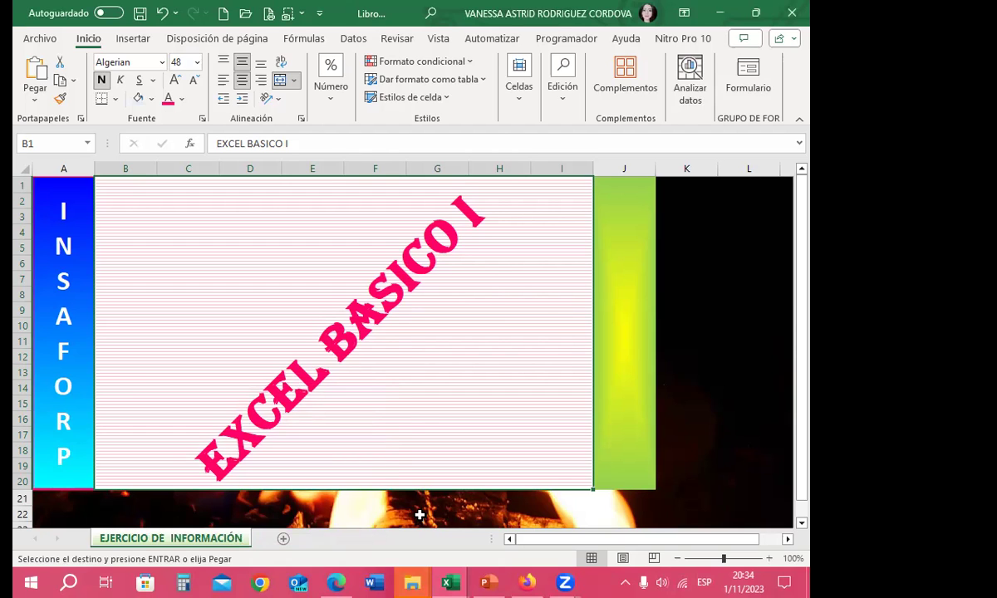
{"action": "left_click", "coordinate": [785, 15]}
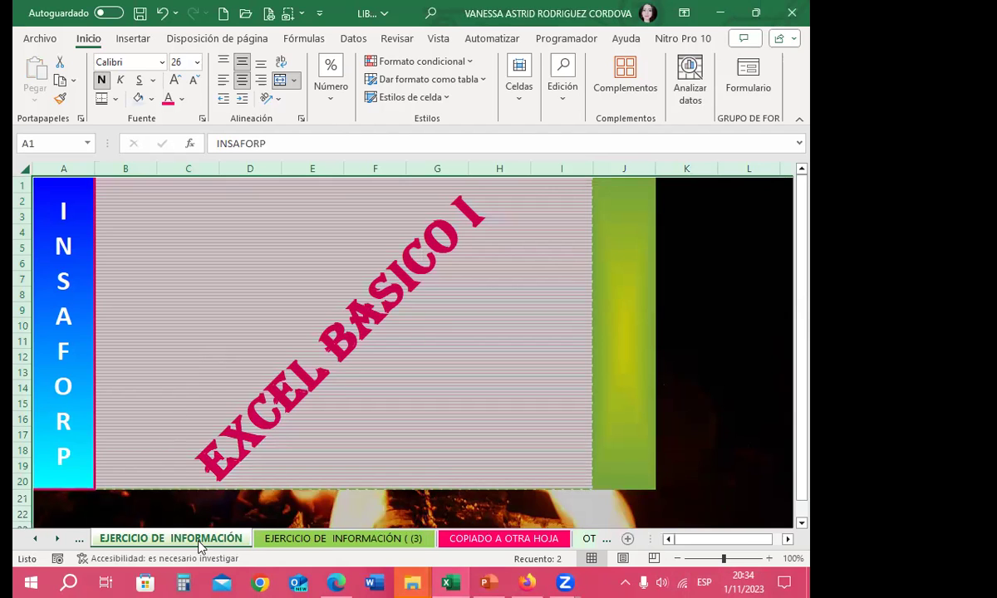
Step: Copy both EJERCICIO DE INFORMACIÓN and COPIADO A OTRA HOJA into a new workbook, keeping the originals
{"action": "left_click", "coordinate": [504, 538]}
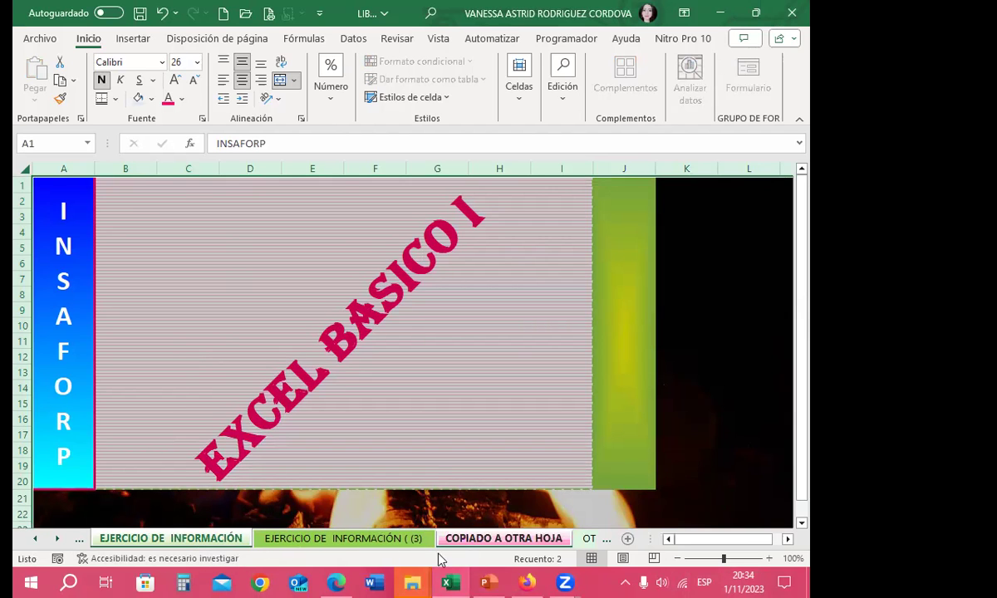
{"action": "right_click", "coordinate": [181, 545]}
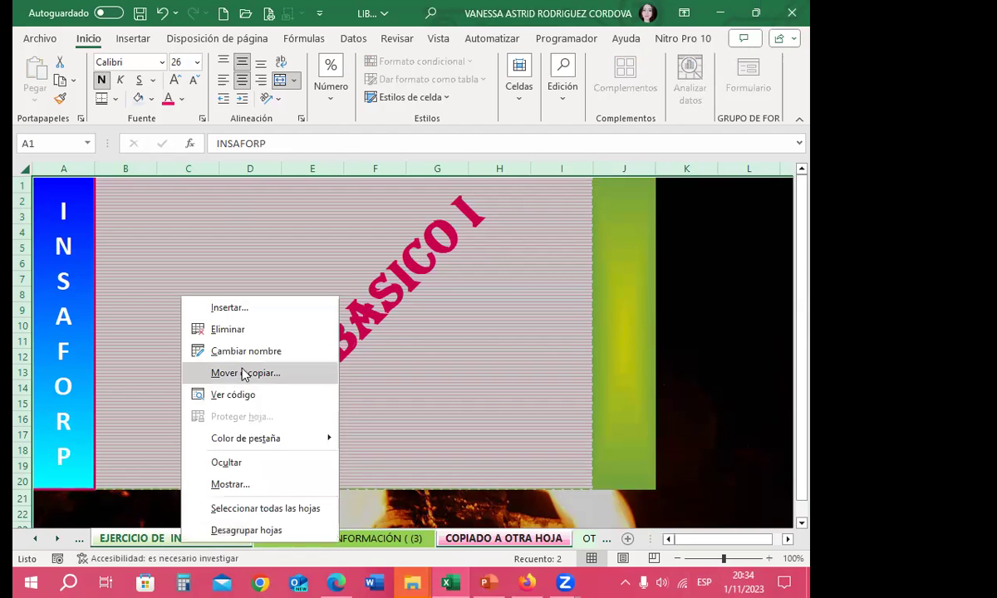
{"action": "left_click", "coordinate": [245, 376]}
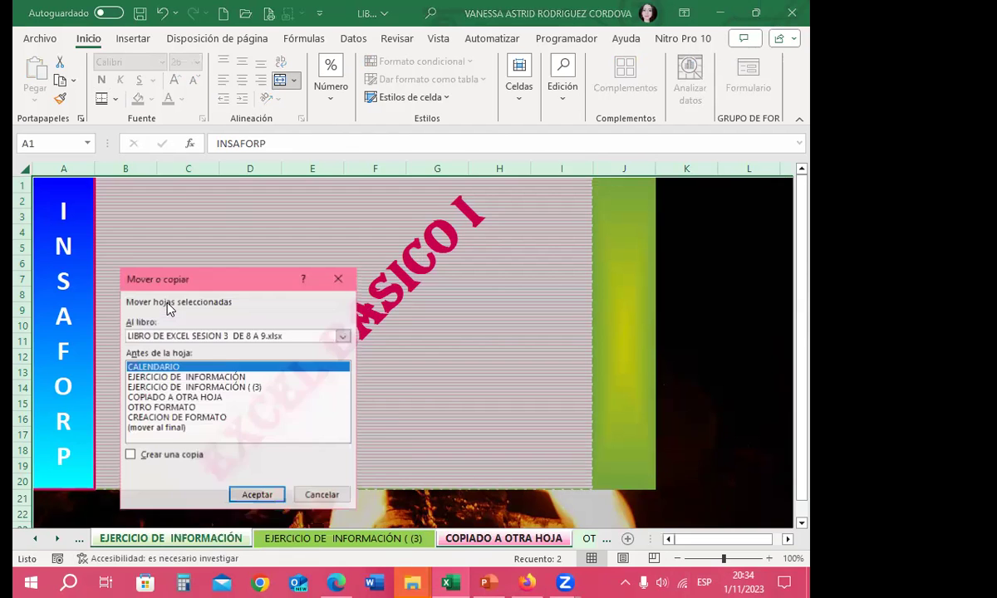
{"action": "left_click", "coordinate": [269, 337]}
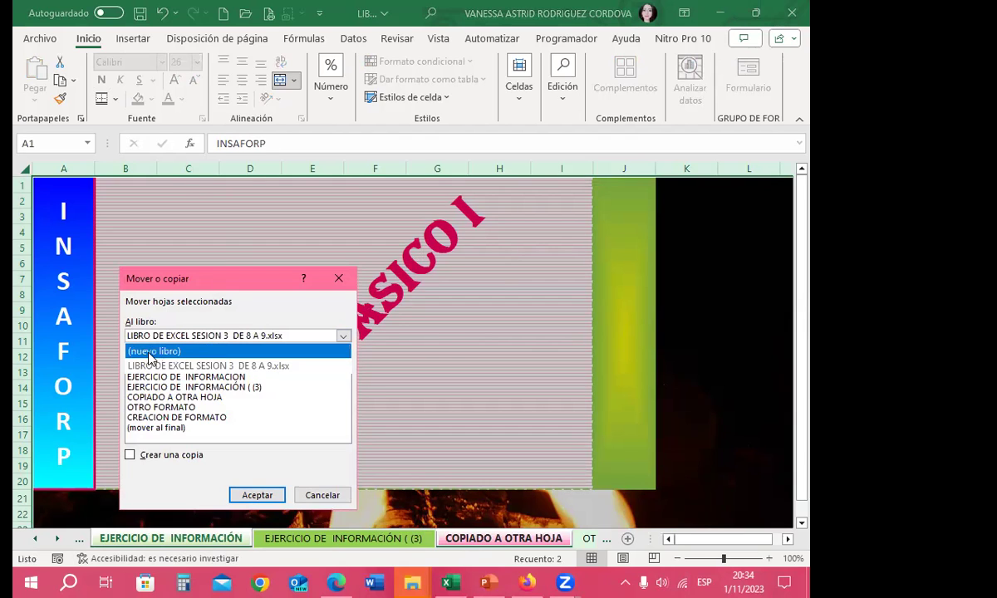
{"action": "left_click", "coordinate": [143, 349]}
{"action": "left_click", "coordinate": [130, 455]}
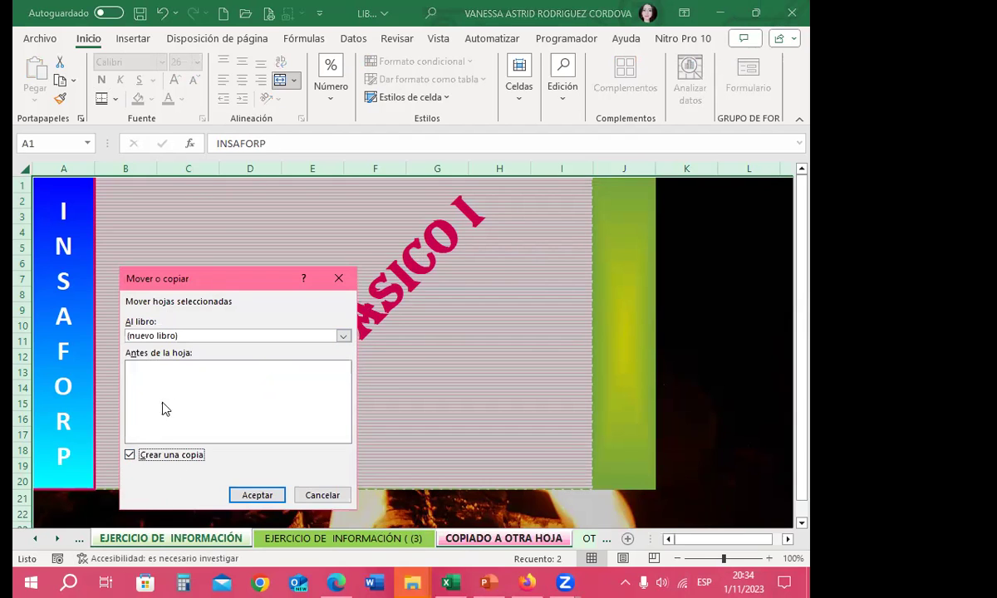
{"action": "left_click", "coordinate": [262, 499]}
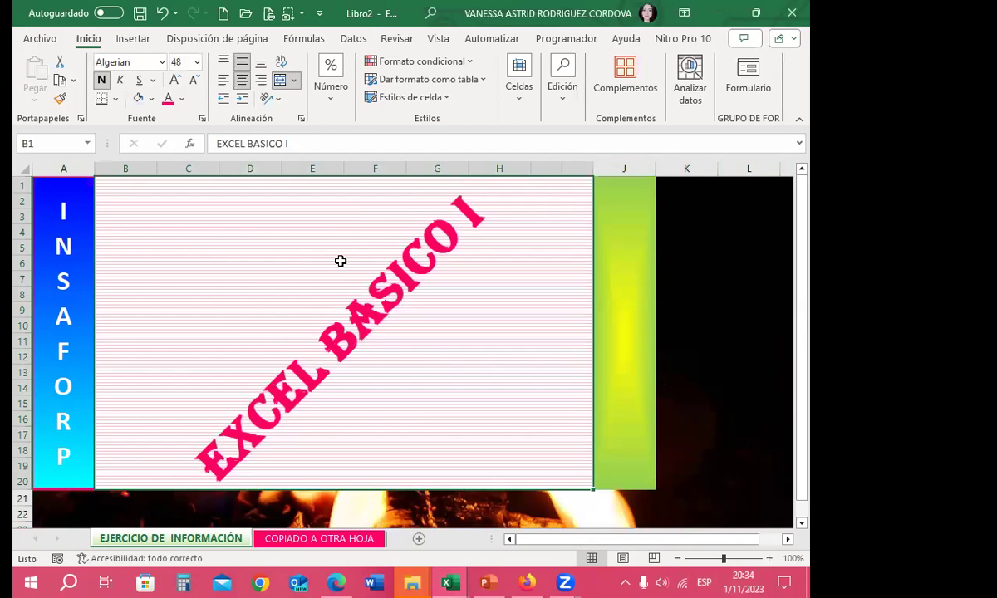
Step: Dismiss the COPIADO A OTRA HOJA tab menu and show the EJERCICIO DE INFORMACIÓN sheet in Libro2
{"action": "right_click", "coordinate": [341, 540]}
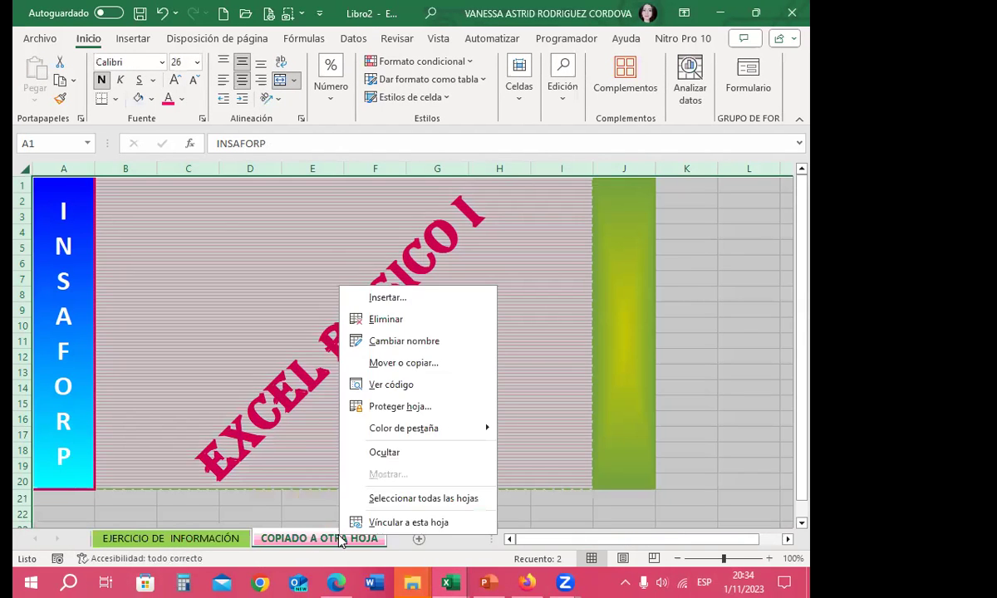
{"action": "left_click", "coordinate": [702, 349]}
{"action": "left_click", "coordinate": [246, 538]}
{"action": "left_click", "coordinate": [271, 541]}
{"action": "left_click", "coordinate": [232, 542]}
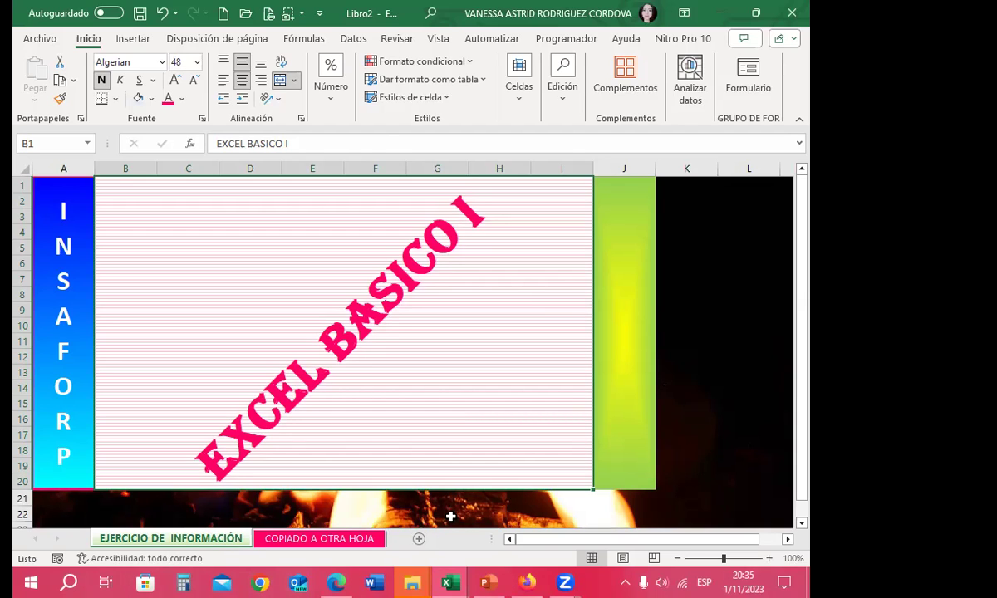
Step: Copy the merged title, then the whole A1:I20 INSAFORP and title area
{"action": "key", "text": "ctrl+c"}
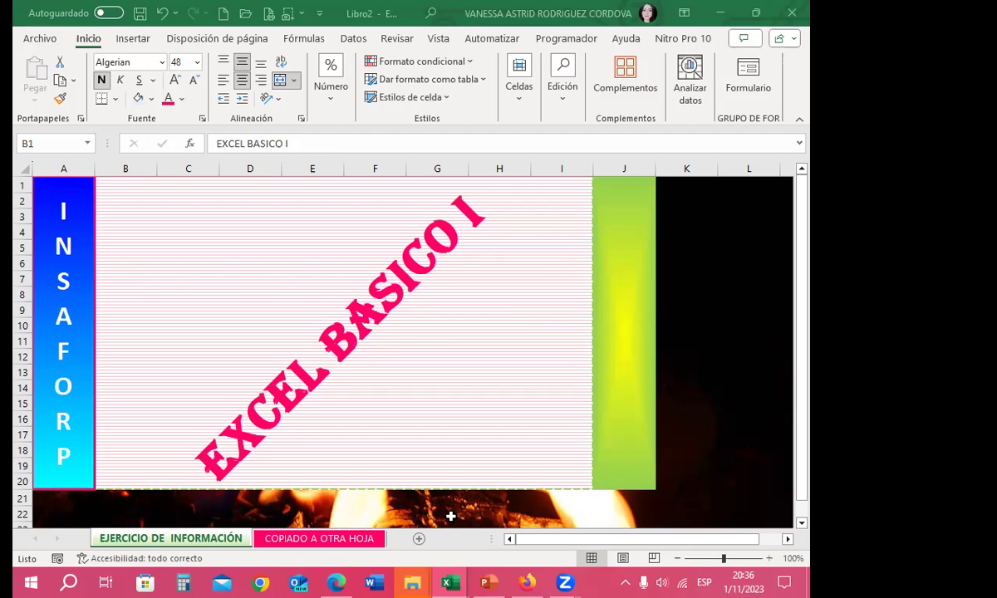
{"action": "left_click", "coordinate": [631, 311]}
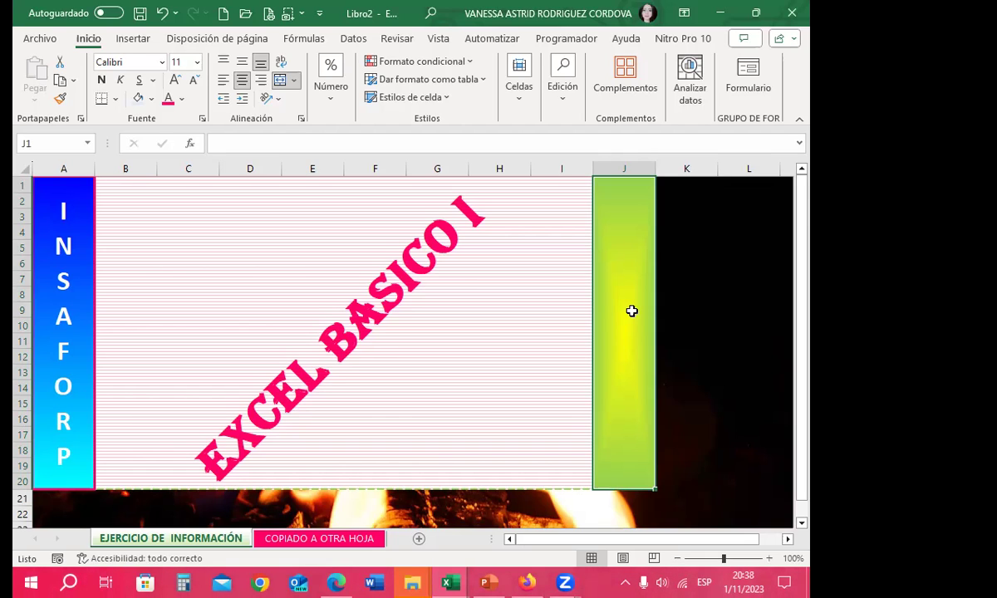
{"action": "left_click_drag", "start_coordinate": [52, 189], "coordinate": [563, 373]}
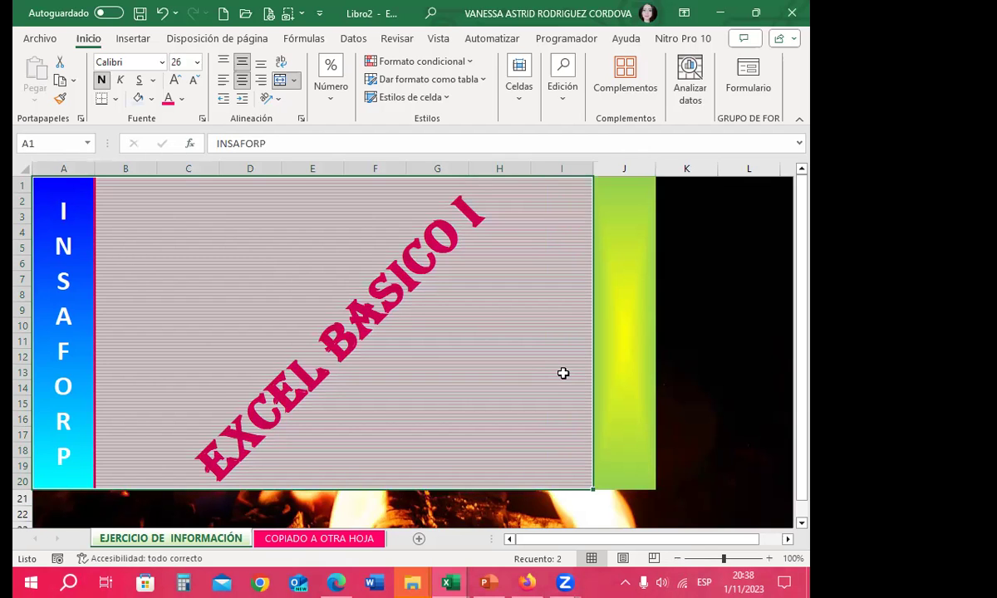
{"action": "key", "text": "ctrl+c"}
Step: Take a screen capture of the formatted banner and copy the EXCEL BASICO I title block
{"action": "left_click", "coordinate": [637, 371]}
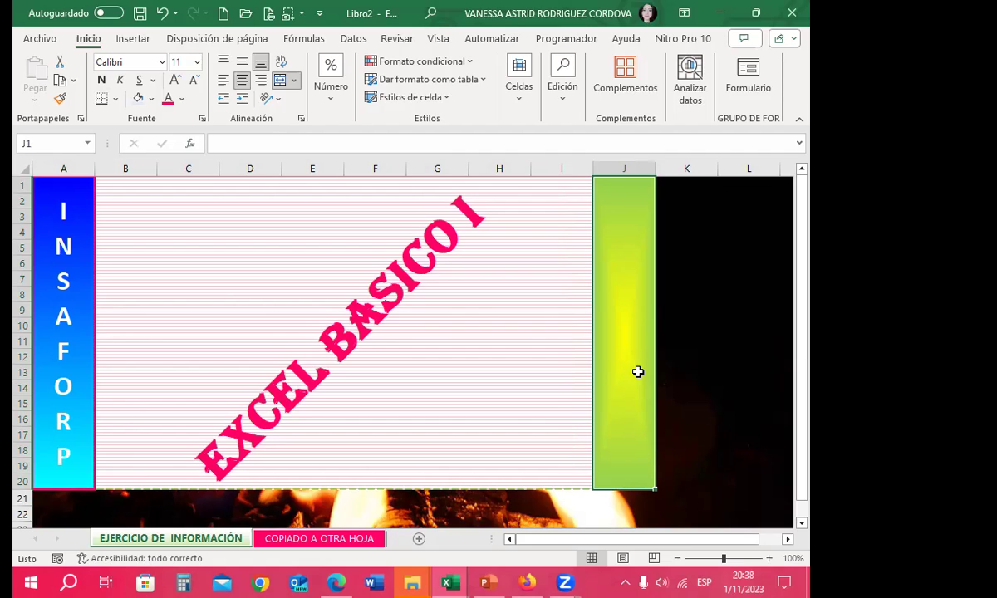
{"action": "key", "text": "super+shift+s"}
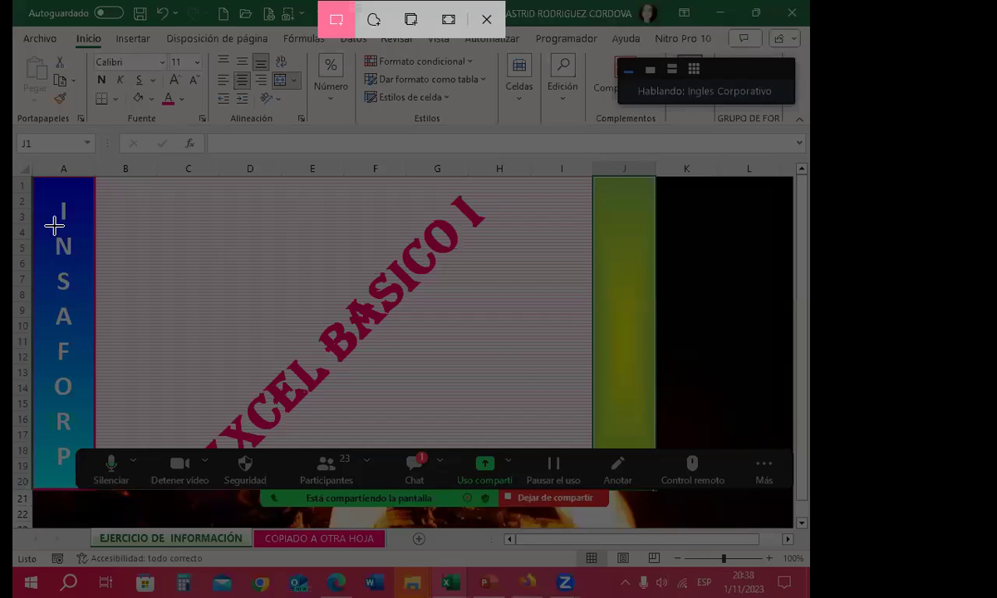
{"action": "left_click_drag", "start_coordinate": [40, 176], "coordinate": [595, 437]}
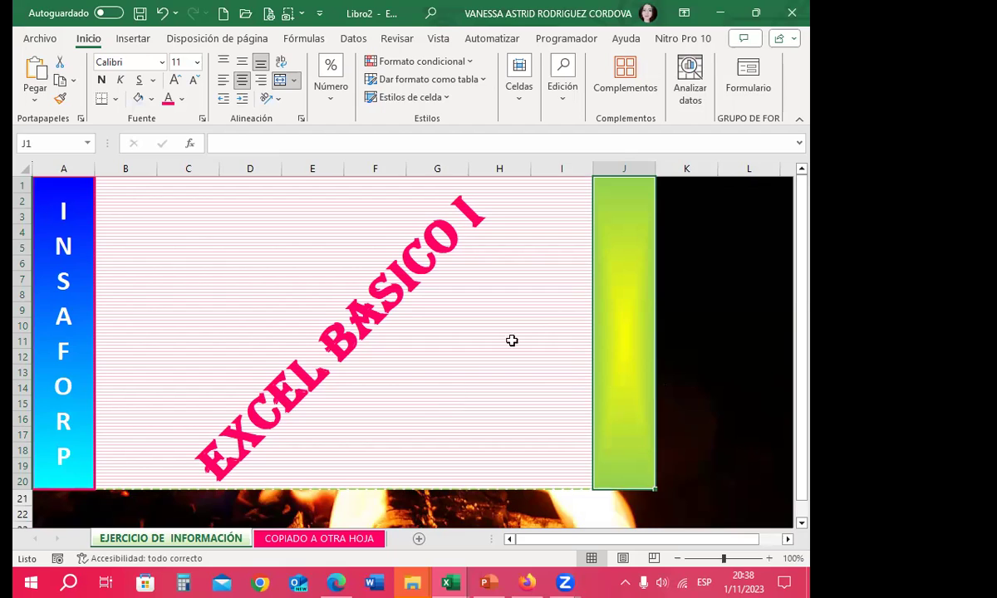
{"action": "left_click", "coordinate": [549, 329]}
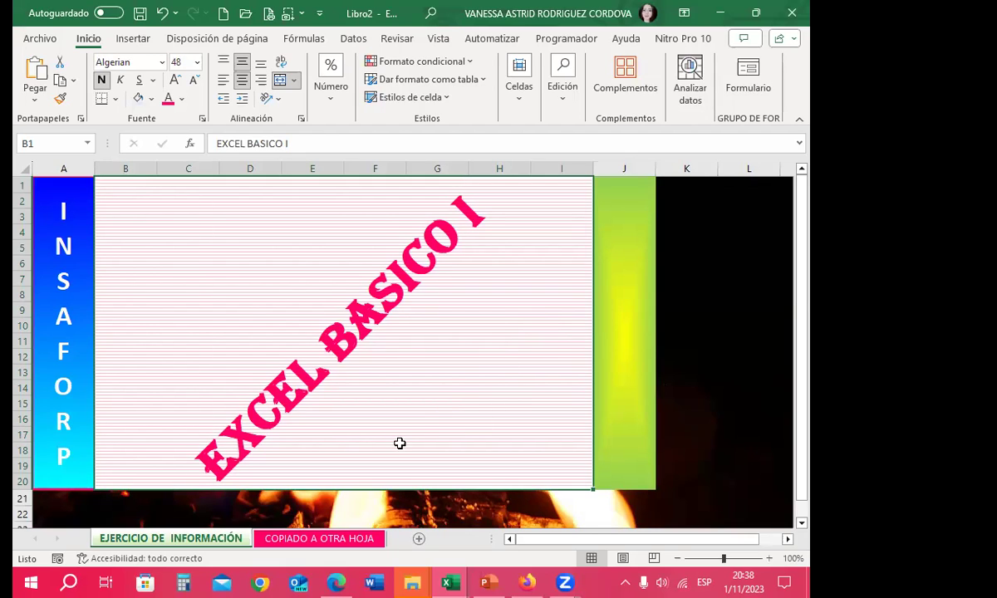
{"action": "key", "text": "ctrl+c"}
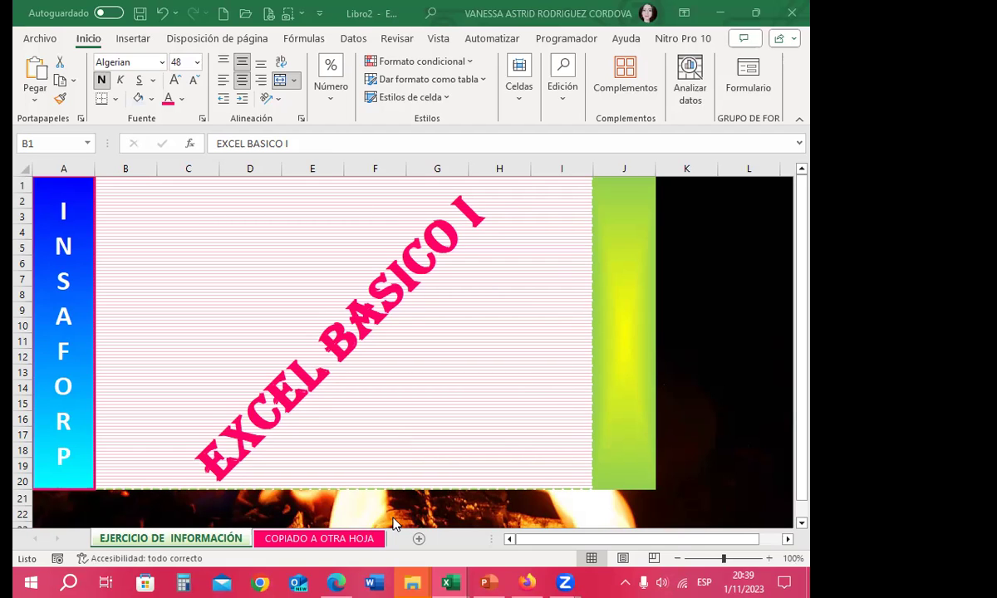
Step: Close Libro2 without saving its changes
{"action": "left_click", "coordinate": [790, 13]}
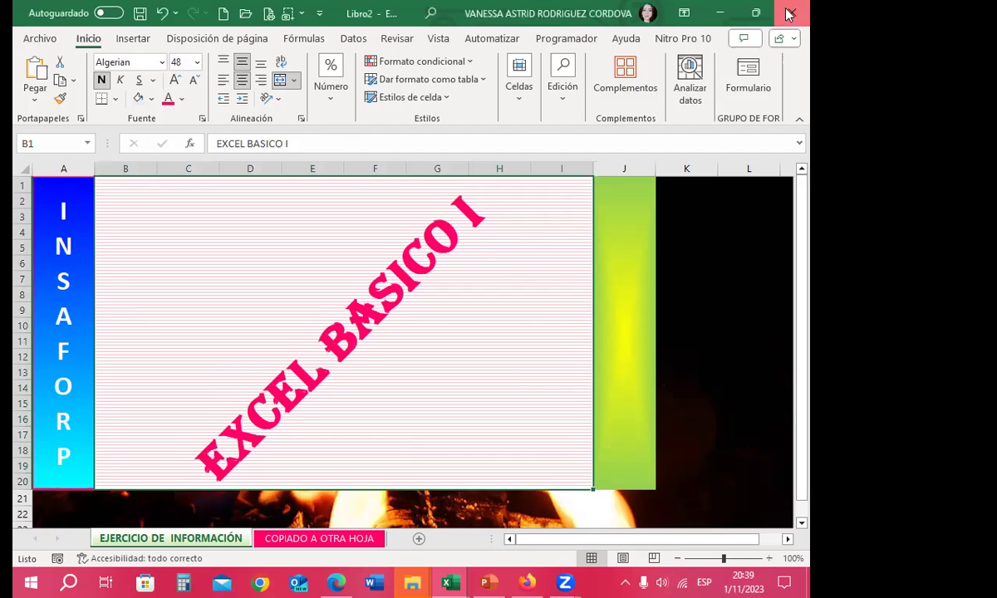
{"action": "left_click", "coordinate": [434, 374]}
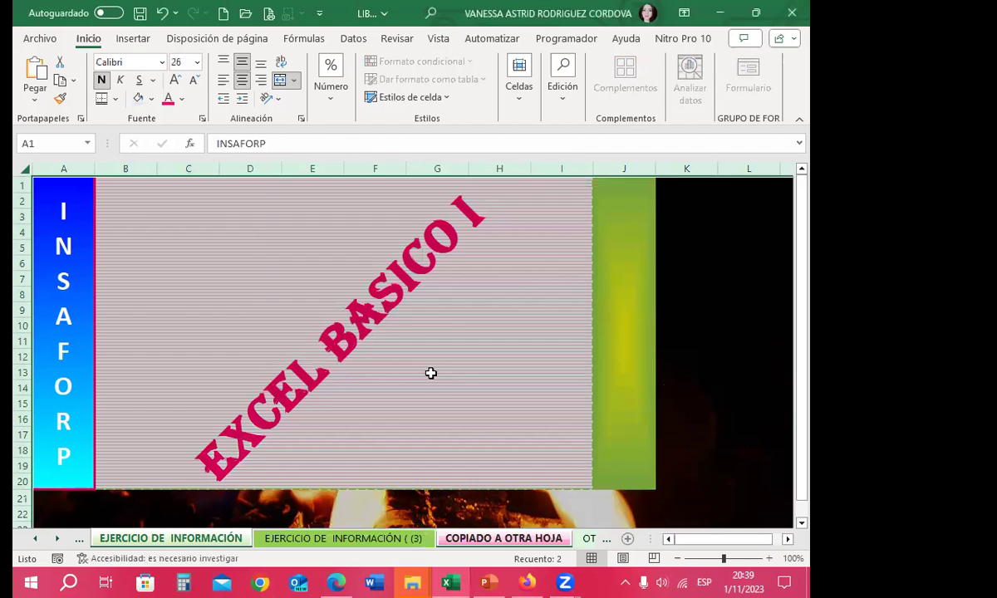
{"action": "left_click", "coordinate": [502, 424]}
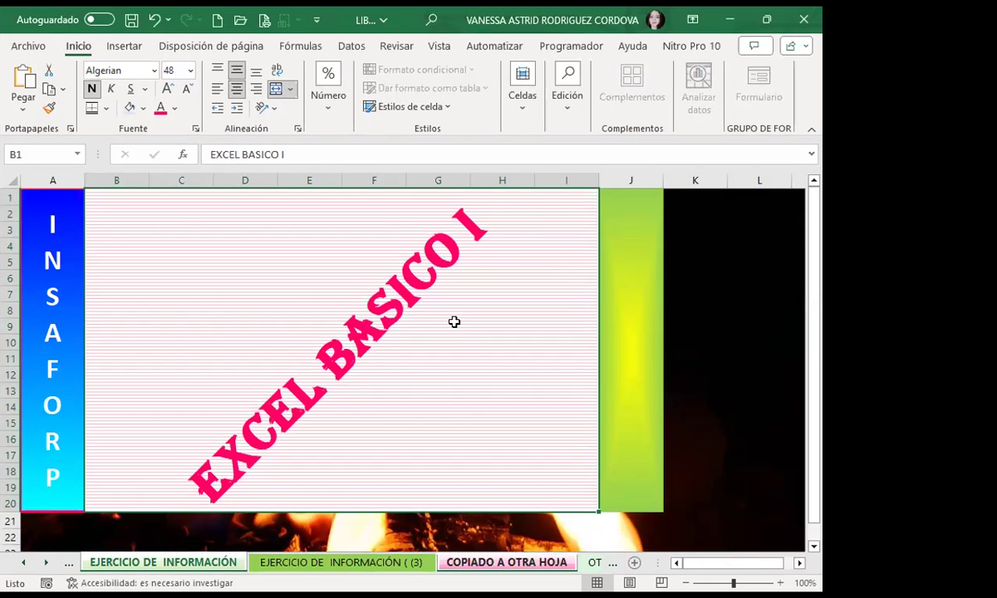
Step: On the EJERCICIO DE INFORMACIÓN ( (3) sheet, select and copy the A1:I20 banner
{"action": "left_click", "coordinate": [392, 565]}
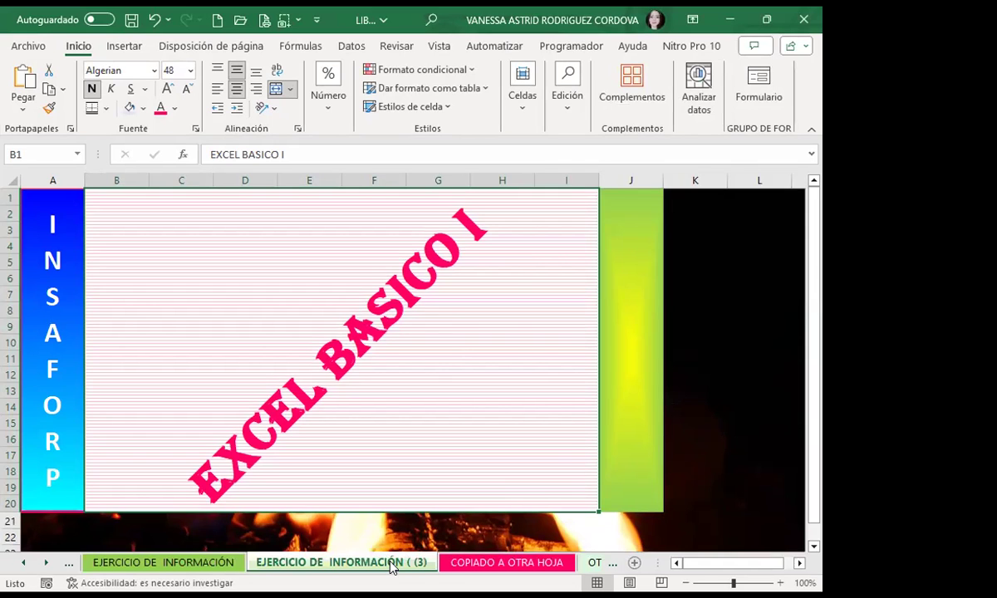
{"action": "scroll", "coordinate": [233, 268], "scroll_direction": "down", "scroll_amount": 1}
{"action": "scroll", "coordinate": [160, 274], "scroll_direction": "up", "scroll_amount": 1}
{"action": "left_click_drag", "start_coordinate": [44, 210], "coordinate": [200, 285]}
{"action": "scroll", "coordinate": [215, 323], "scroll_direction": "down", "scroll_amount": 1}
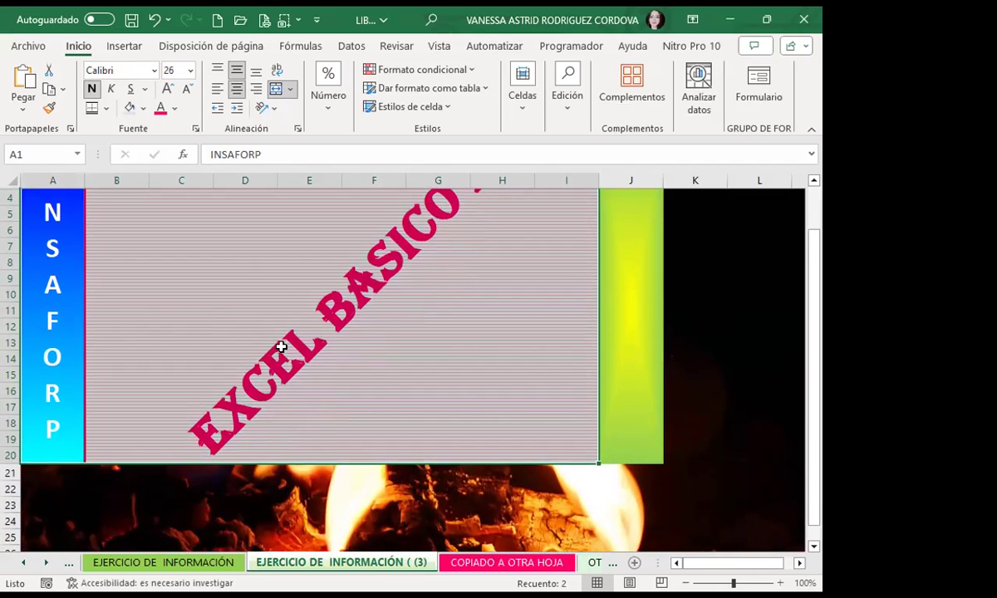
{"action": "scroll", "coordinate": [264, 324], "scroll_direction": "up", "scroll_amount": 1}
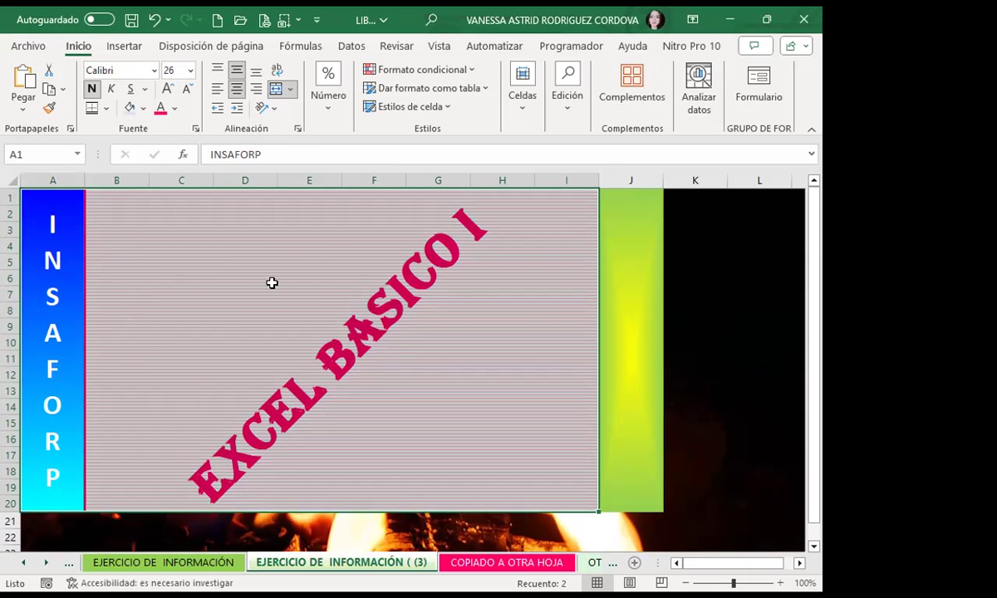
{"action": "left_click", "coordinate": [49, 89]}
{"action": "scroll", "coordinate": [49, 256], "scroll_direction": "down", "scroll_amount": 4}
{"action": "scroll", "coordinate": [71, 322], "scroll_direction": "down", "scroll_amount": 2}
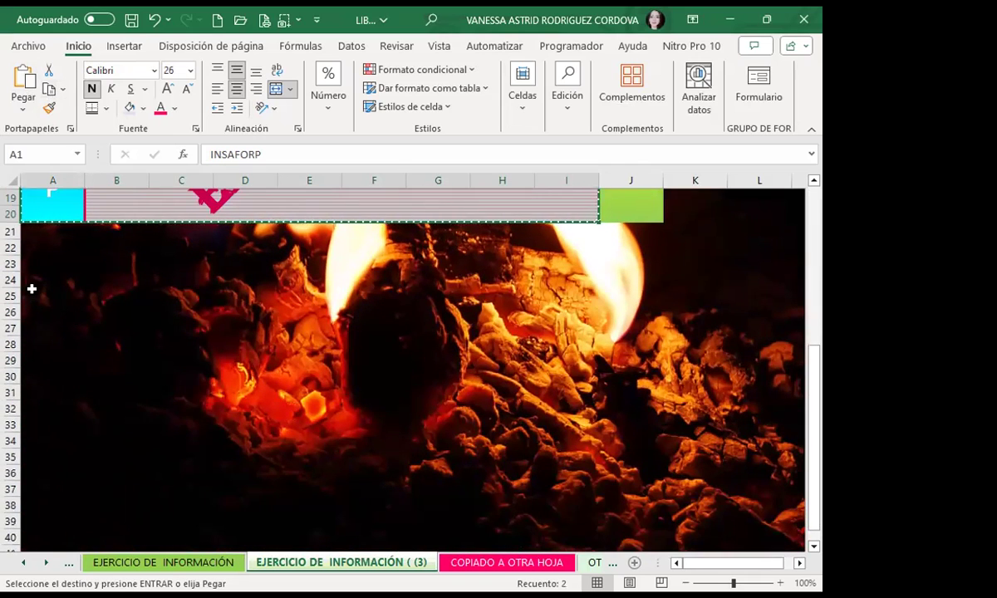
{"action": "left_click", "coordinate": [32, 289]}
{"action": "left_click", "coordinate": [22, 89]}
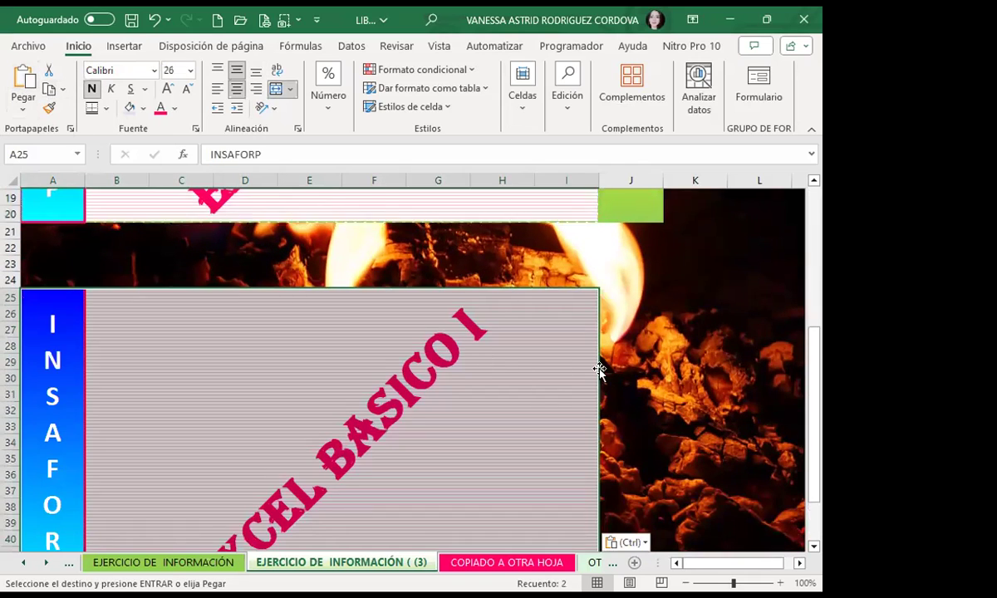
{"action": "scroll", "coordinate": [600, 372], "scroll_direction": "down", "scroll_amount": 4}
{"action": "scroll", "coordinate": [467, 357], "scroll_direction": "up", "scroll_amount": 3}
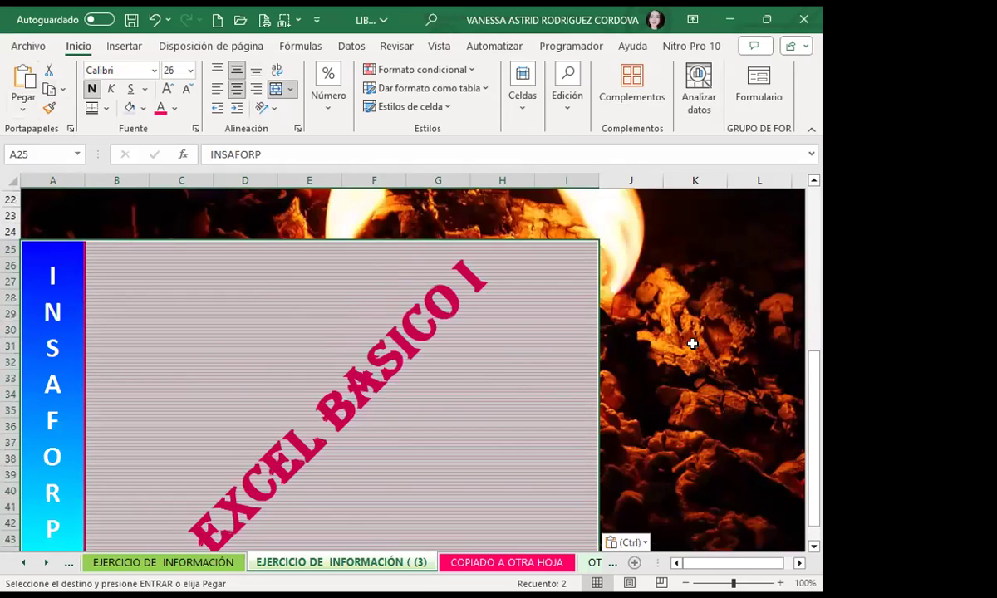
{"action": "left_click", "coordinate": [692, 343]}
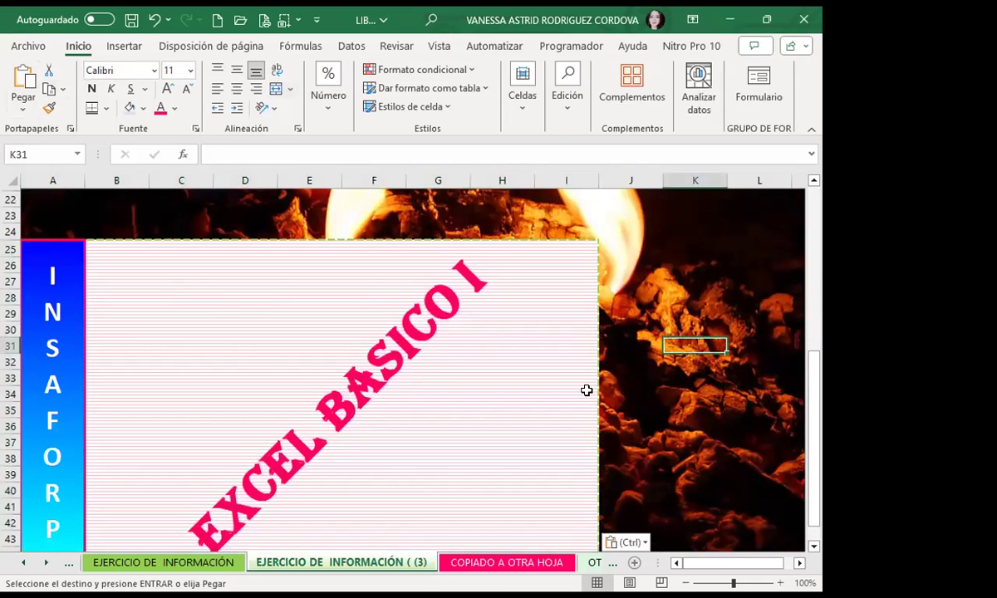
{"action": "key", "text": "ctrl+z"}
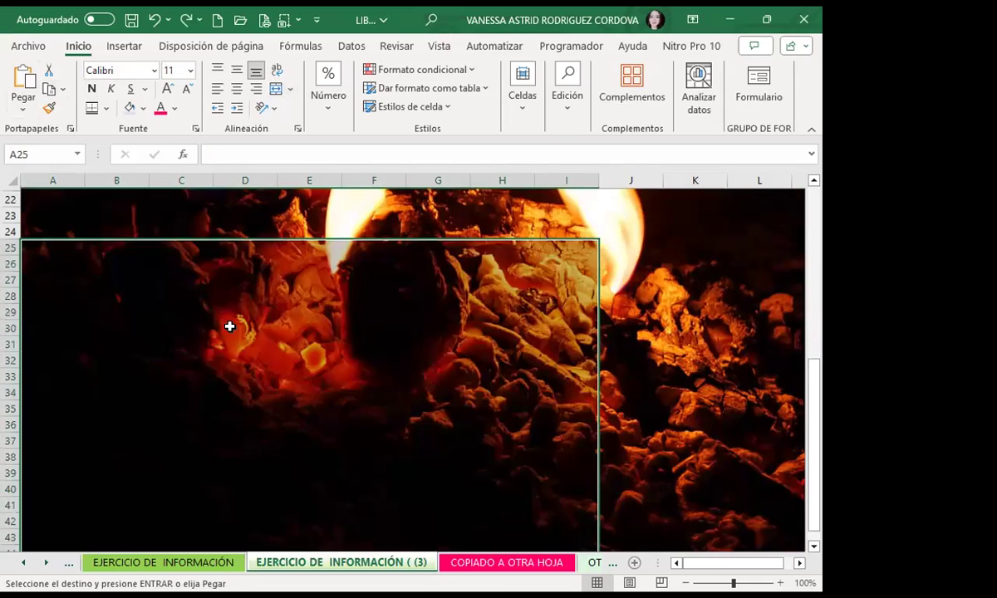
{"action": "scroll", "coordinate": [229, 327], "scroll_direction": "up", "scroll_amount": 5}
{"action": "left_click", "coordinate": [489, 382]}
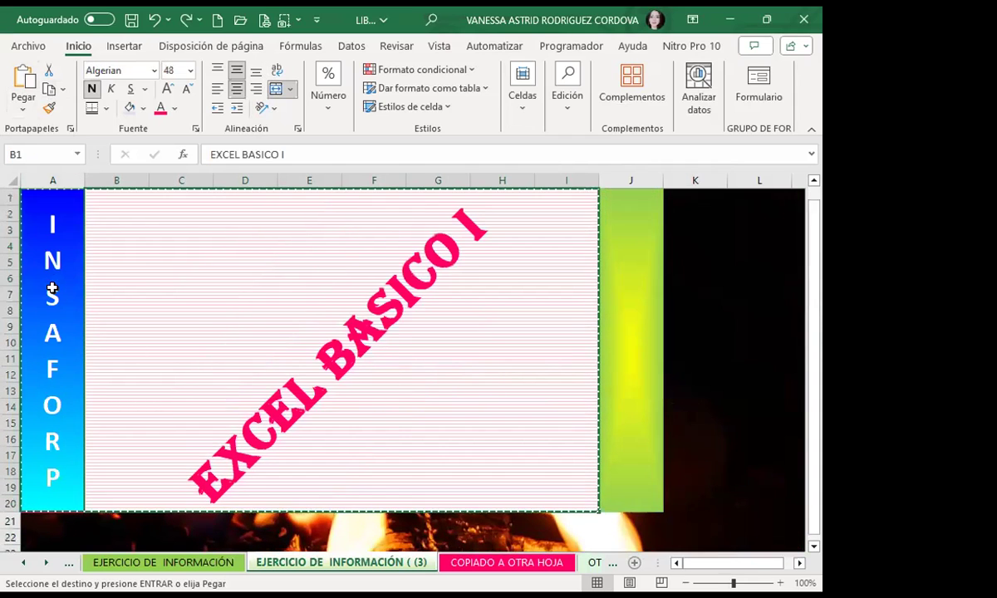
{"action": "left_click_drag", "start_coordinate": [45, 259], "coordinate": [363, 323]}
{"action": "scroll", "coordinate": [341, 347], "scroll_direction": "down", "scroll_amount": 4}
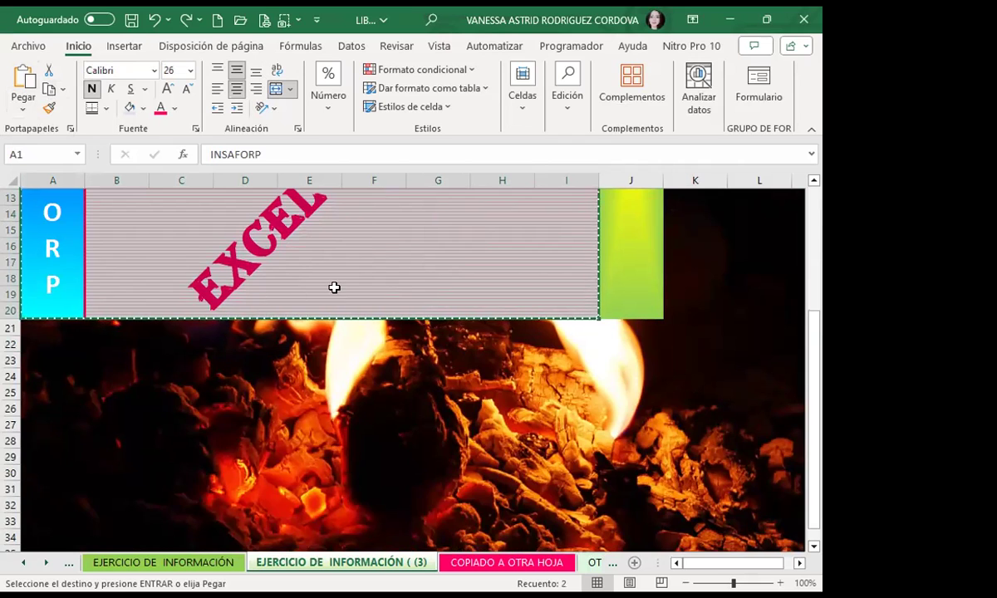
{"action": "key", "text": "Escape"}
{"action": "scroll", "coordinate": [204, 323], "scroll_direction": "up", "scroll_amount": 4}
{"action": "left_click_drag", "start_coordinate": [67, 298], "coordinate": [322, 308]}
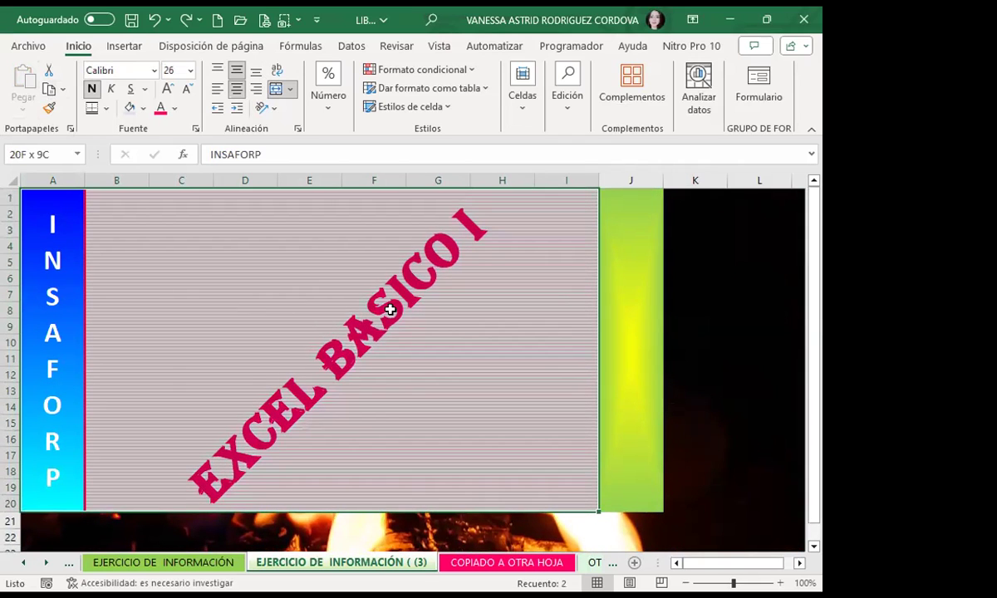
{"action": "scroll", "coordinate": [324, 334], "scroll_direction": "down", "scroll_amount": 4}
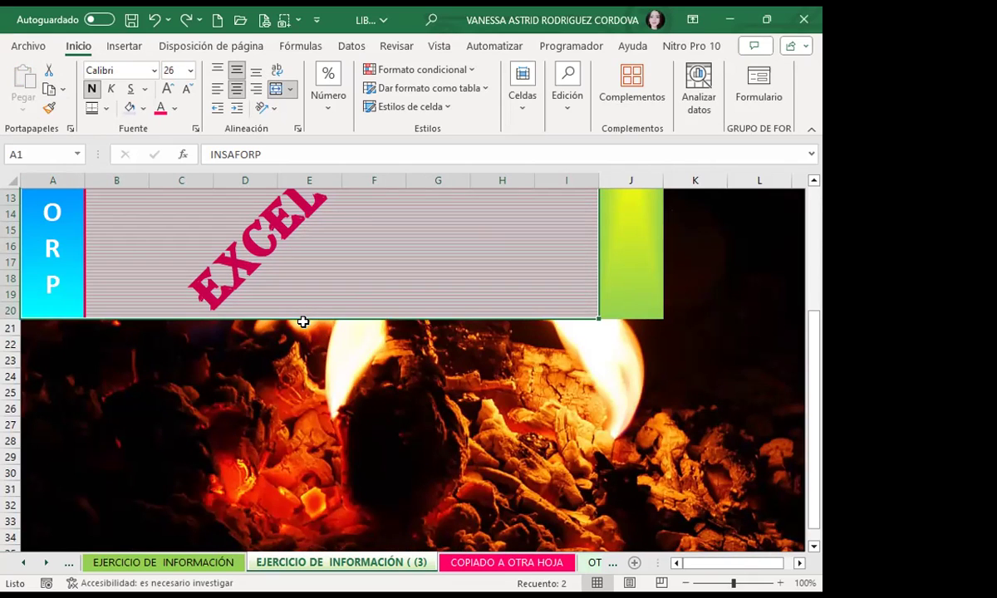
Step: Duplicate the A1:I20 banner at C26:K45 below the original
{"action": "left_click_drag", "start_coordinate": [304, 319], "coordinate": [311, 332]}
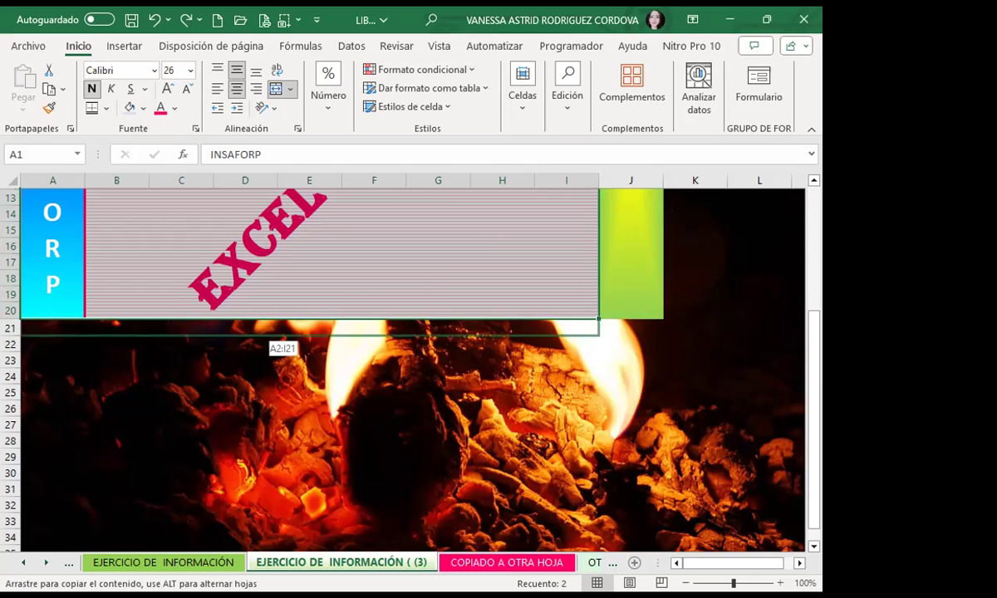
{"action": "mouse_move", "coordinate": [239, 341]}
{"action": "left_mouse_down"}
{"action": "mouse_move", "coordinate": [449, 468]}
{"action": "mouse_move", "coordinate": [465, 466]}
{"action": "left_mouse_up"}
{"action": "scroll", "coordinate": [438, 378], "scroll_direction": "up", "scroll_amount": 3}
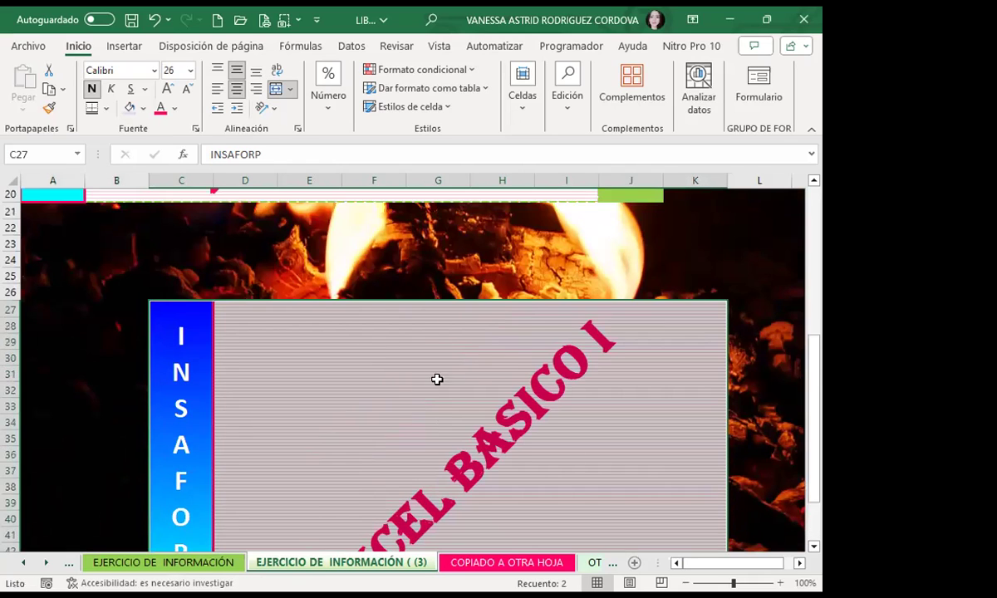
{"action": "left_click", "coordinate": [683, 264]}
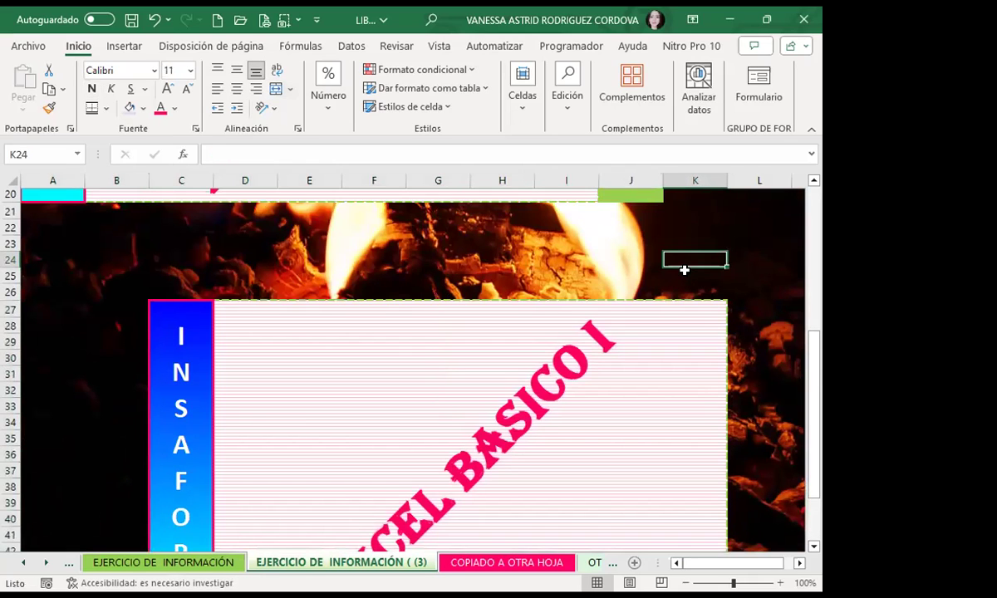
Step: Select the duplicate's merged EXCEL BASICO I title at D27 and copy it
{"action": "scroll", "coordinate": [478, 314], "scroll_direction": "up", "scroll_amount": 3}
{"action": "scroll", "coordinate": [456, 393], "scroll_direction": "up", "scroll_amount": 1}
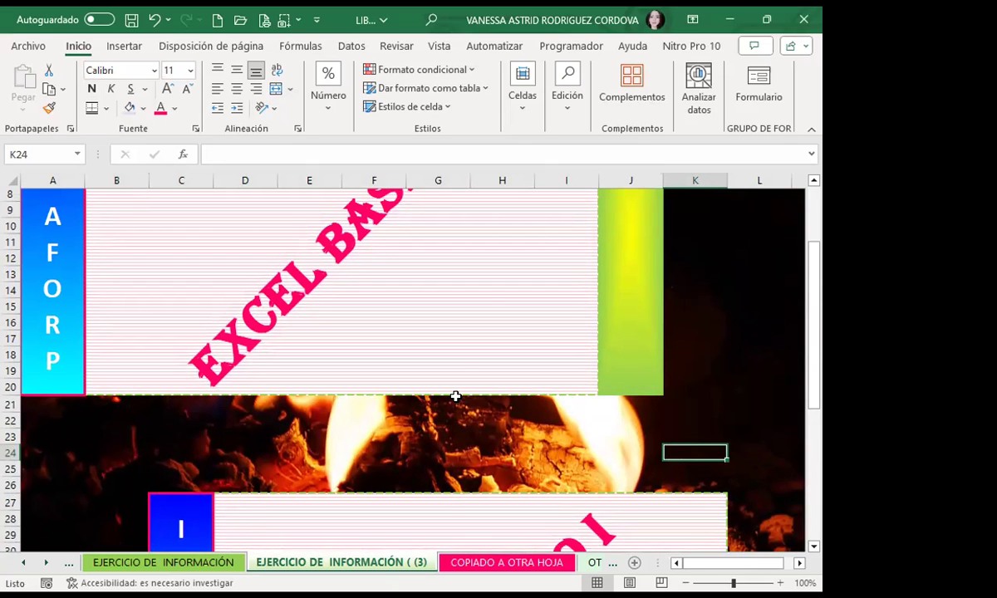
{"action": "scroll", "coordinate": [394, 413], "scroll_direction": "down", "scroll_amount": 3}
{"action": "scroll", "coordinate": [394, 414], "scroll_direction": "down", "scroll_amount": 2}
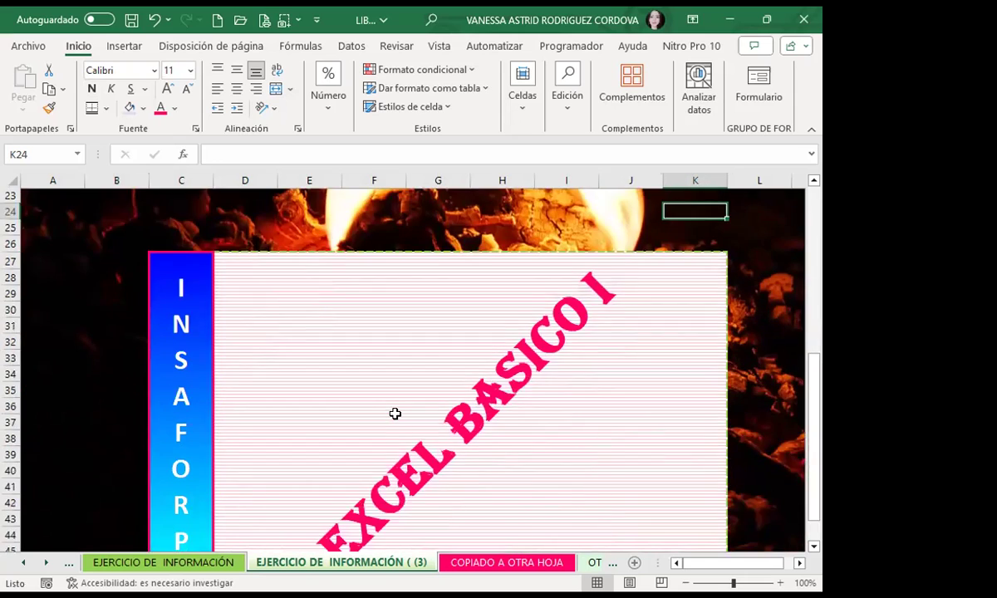
{"action": "scroll", "coordinate": [394, 414], "scroll_direction": "down", "scroll_amount": 4}
{"action": "left_click", "coordinate": [399, 422]}
{"action": "scroll", "coordinate": [563, 383], "scroll_direction": "up", "scroll_amount": 2}
{"action": "left_click", "coordinate": [654, 385]}
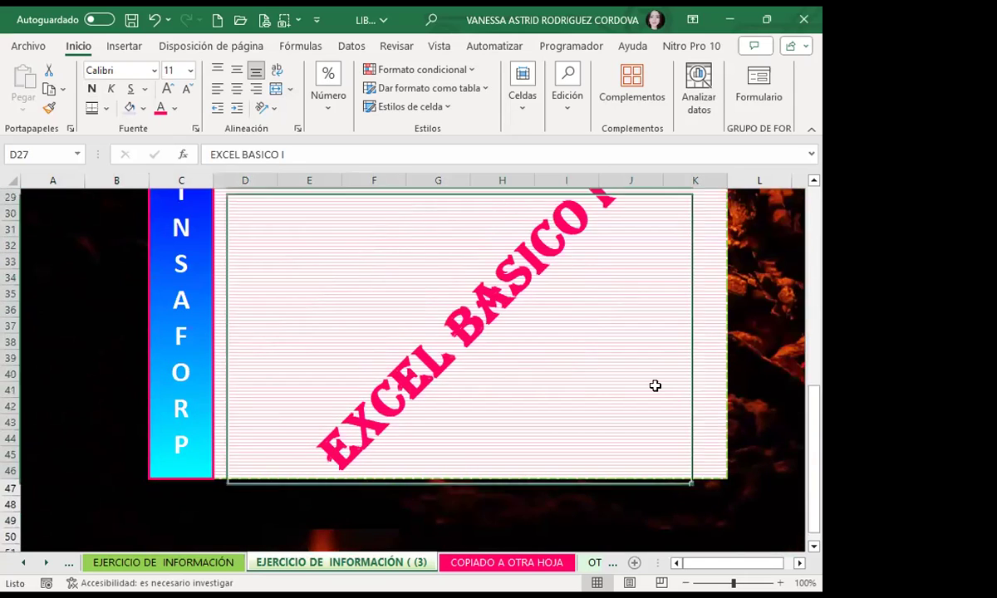
{"action": "scroll", "coordinate": [654, 385], "scroll_direction": "up", "scroll_amount": 3}
{"action": "left_click", "coordinate": [314, 274]}
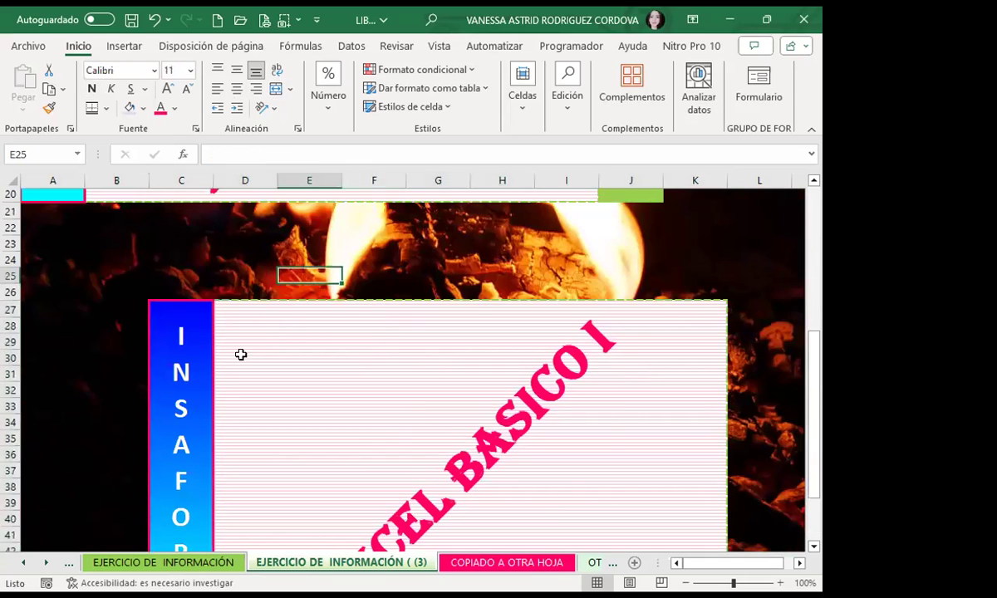
{"action": "left_click", "coordinate": [167, 342]}
{"action": "scroll", "coordinate": [479, 422], "scroll_direction": "down", "scroll_amount": 8}
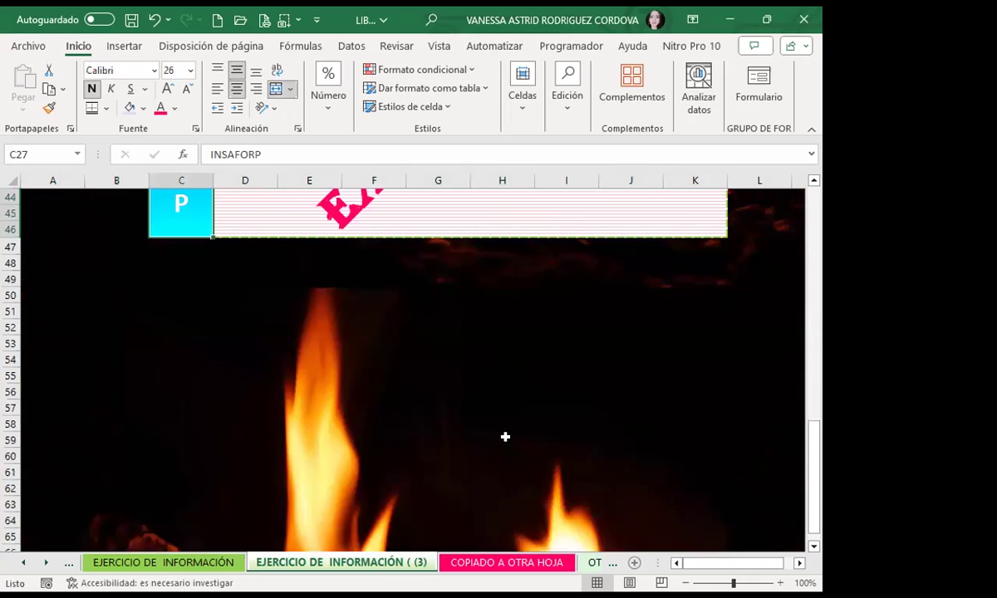
{"action": "scroll", "coordinate": [505, 436], "scroll_direction": "up", "scroll_amount": 4}
{"action": "left_click", "coordinate": [454, 415]}
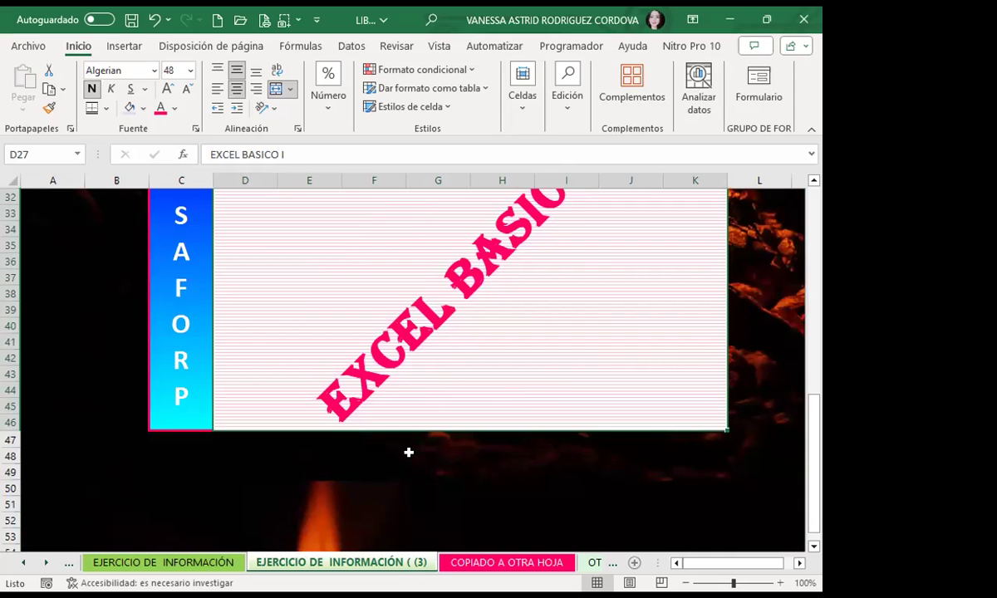
{"action": "key", "text": "ctrl+c"}
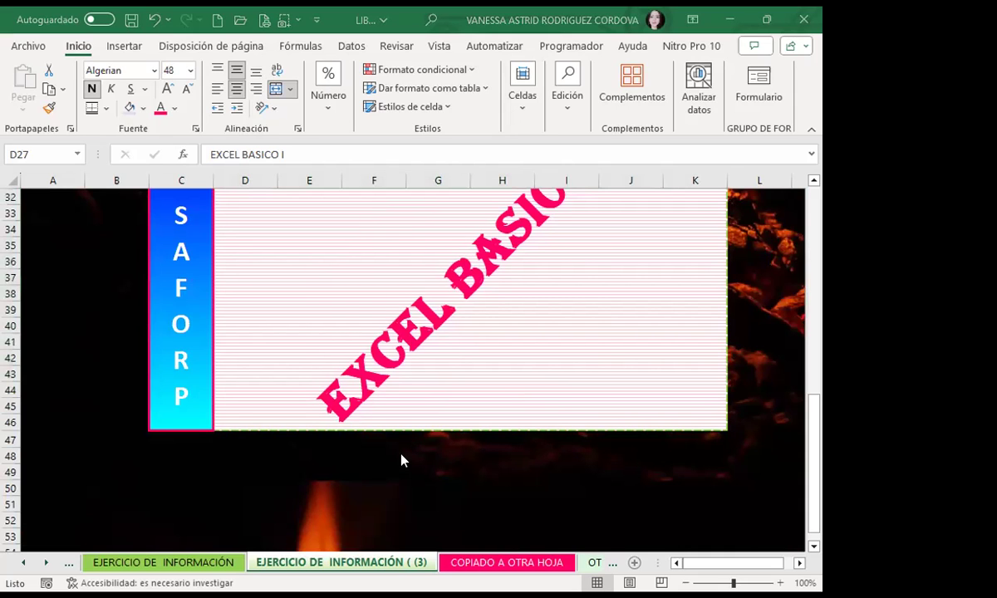
Step: Scroll back up and move through the sheets to OTRO FORMATO
{"action": "scroll", "coordinate": [341, 347], "scroll_direction": "up", "scroll_amount": 5}
{"action": "scroll", "coordinate": [335, 375], "scroll_direction": "up", "scroll_amount": 5}
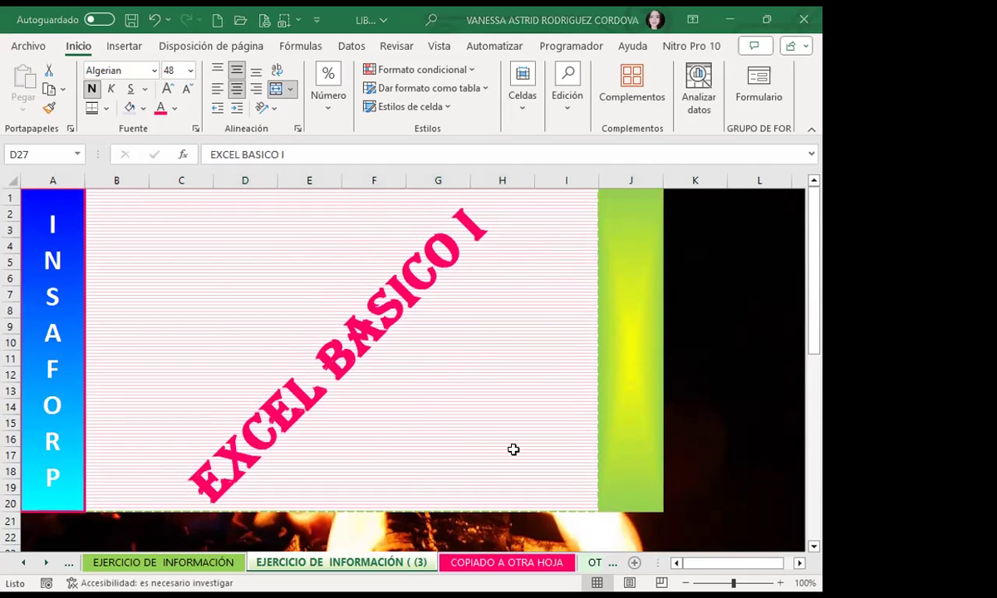
{"action": "scroll", "coordinate": [512, 451], "scroll_direction": "down", "scroll_amount": 1}
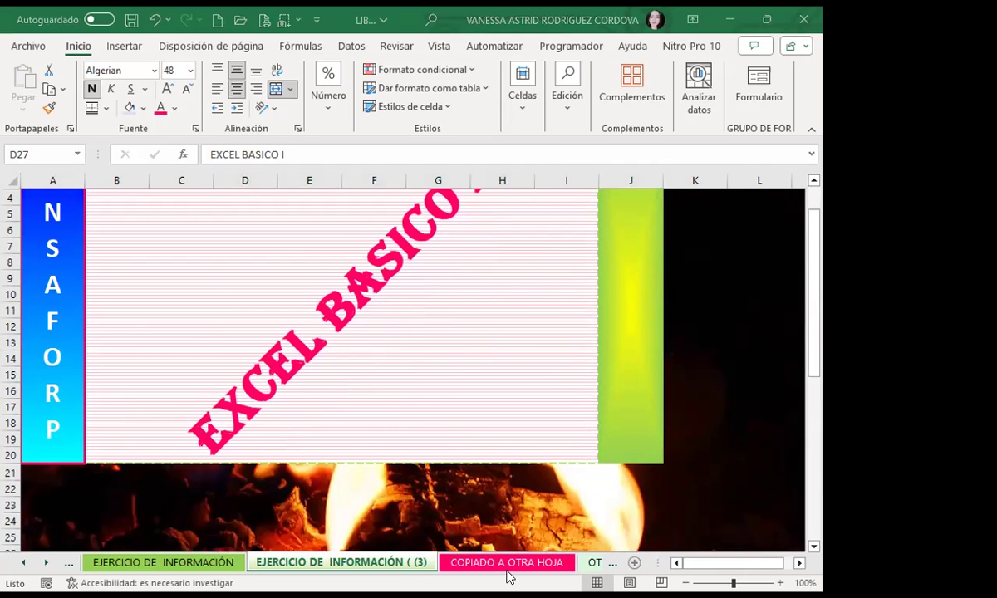
{"action": "left_click", "coordinate": [589, 563]}
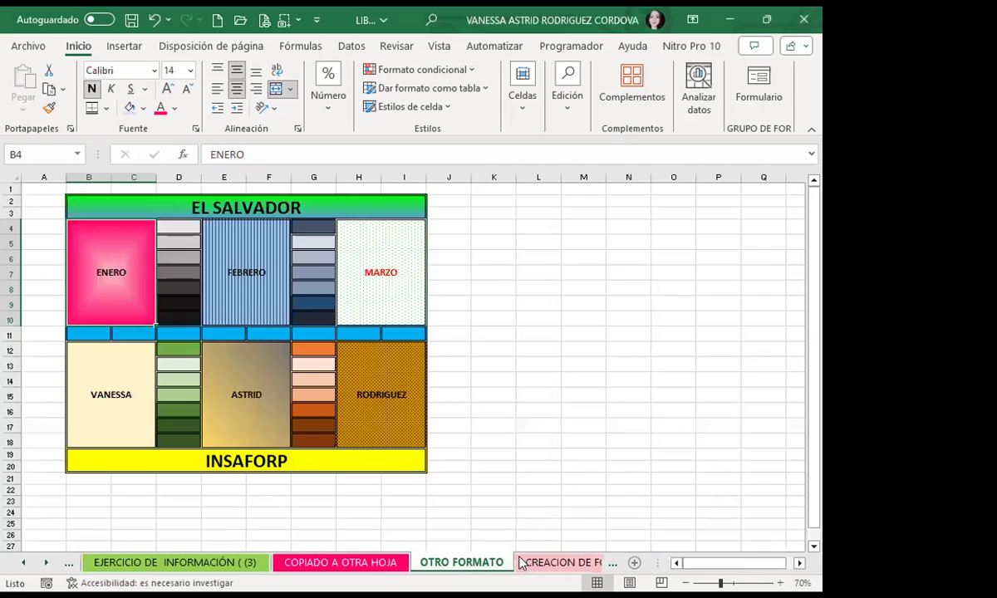
Step: Open CREACION DE FORMATO and inspect the VANESSA, EJERCICIO and rows 20–22 band formatting
{"action": "left_click", "coordinate": [530, 563]}
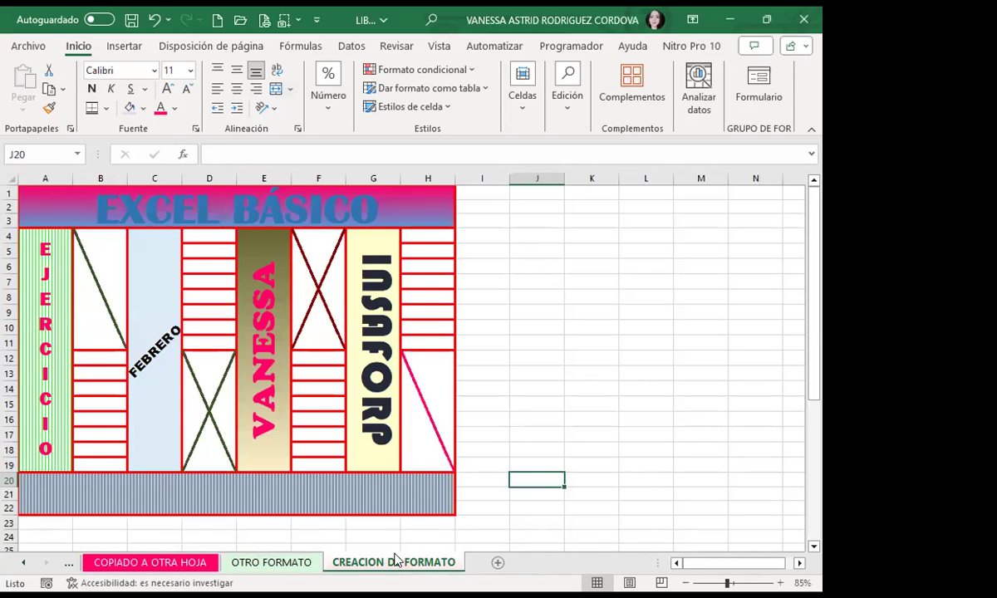
{"action": "key", "text": "Up"}
{"action": "key", "text": "Up"}
{"action": "key", "text": "Up"}
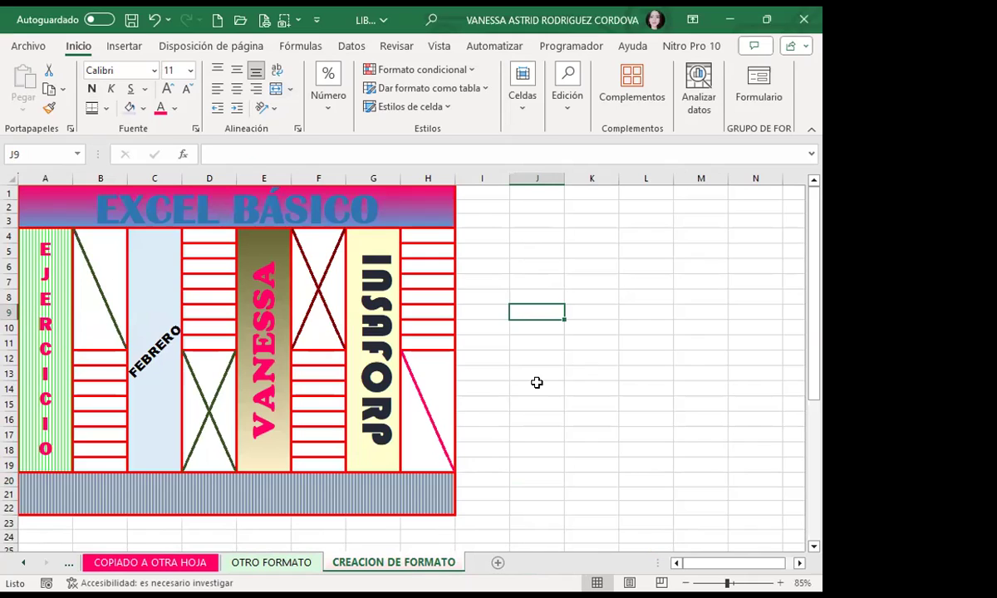
{"action": "left_click", "coordinate": [240, 306]}
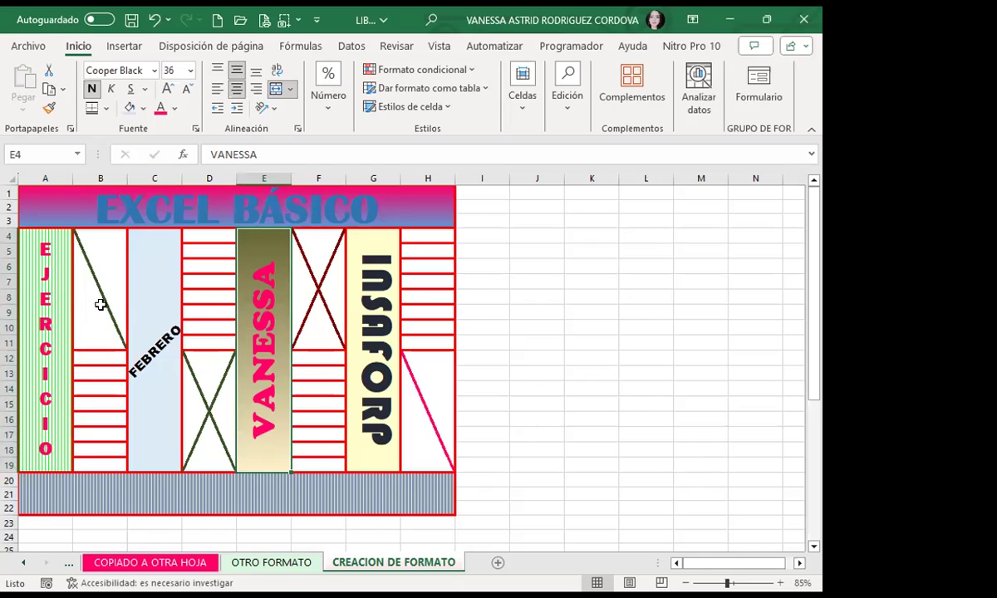
{"action": "left_click", "coordinate": [41, 284]}
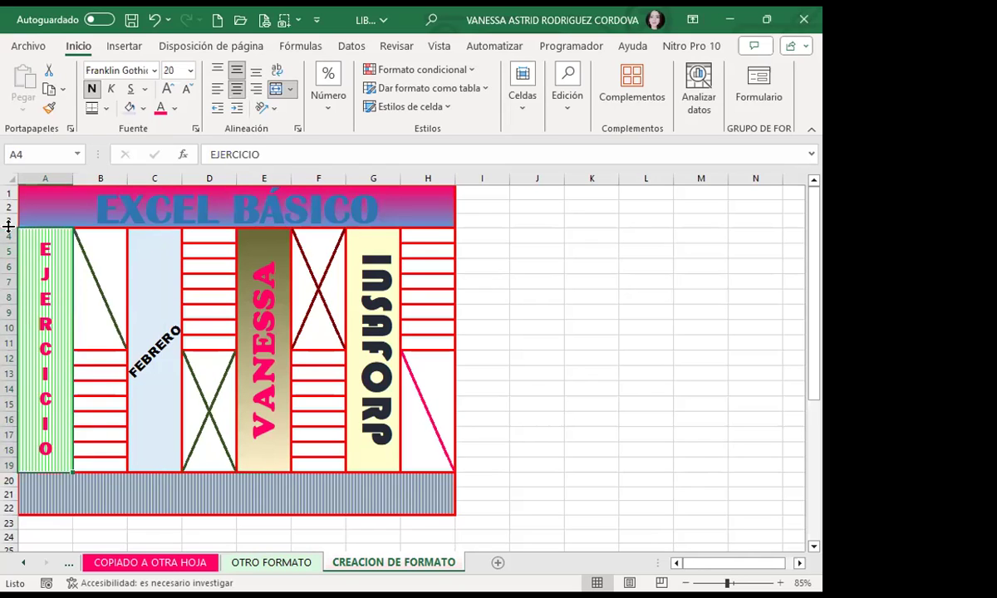
{"action": "left_click", "coordinate": [351, 483]}
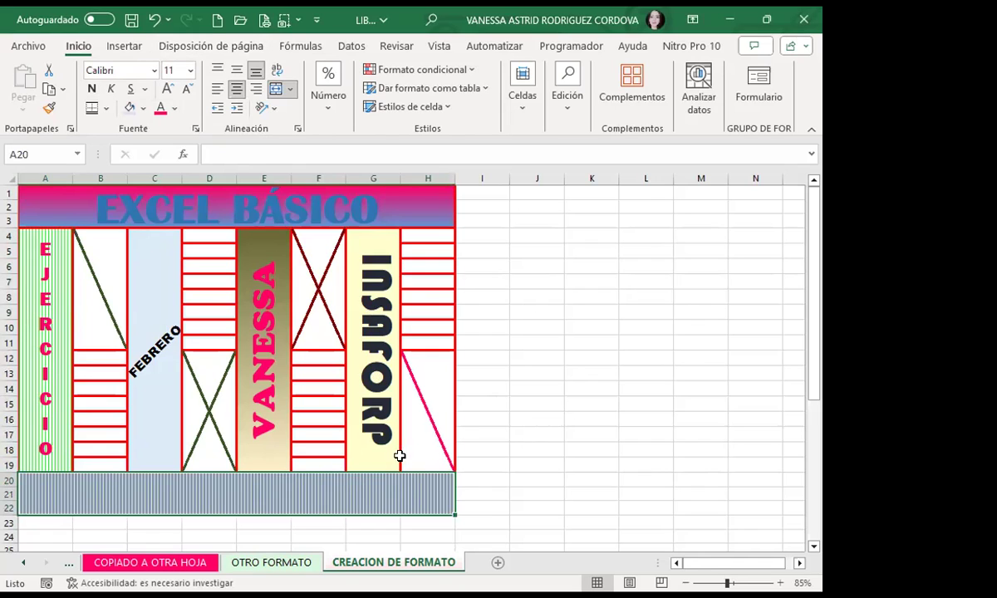
Step: Check the fonts of the EJERCICIO, VANESSA, FEBRERO, INSAFORP cells and EXCEL BÁSICO title
{"action": "left_click", "coordinate": [38, 390]}
{"action": "left_click", "coordinate": [257, 396]}
{"action": "left_click", "coordinate": [348, 350]}
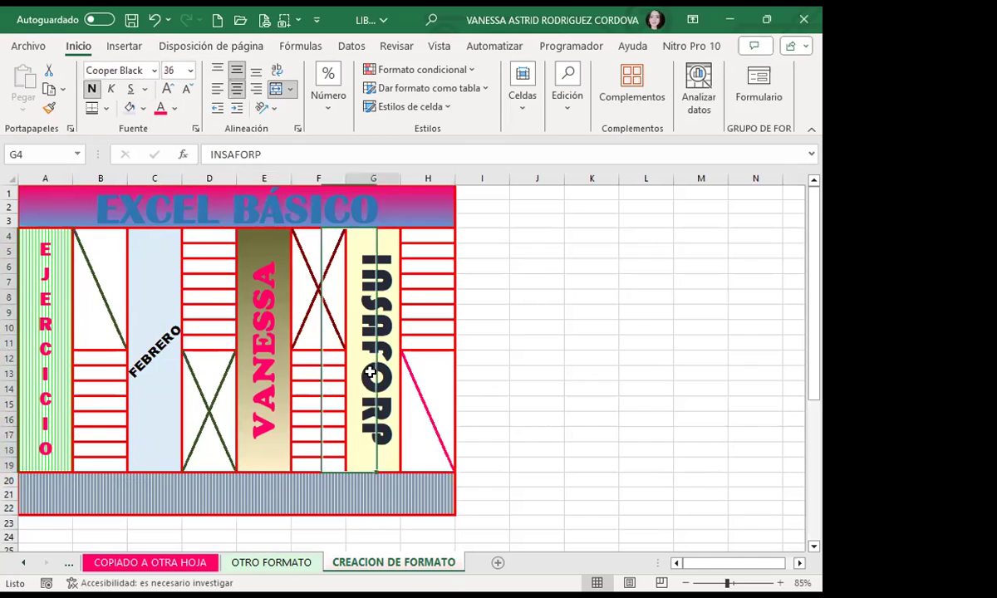
{"action": "left_click", "coordinate": [303, 202]}
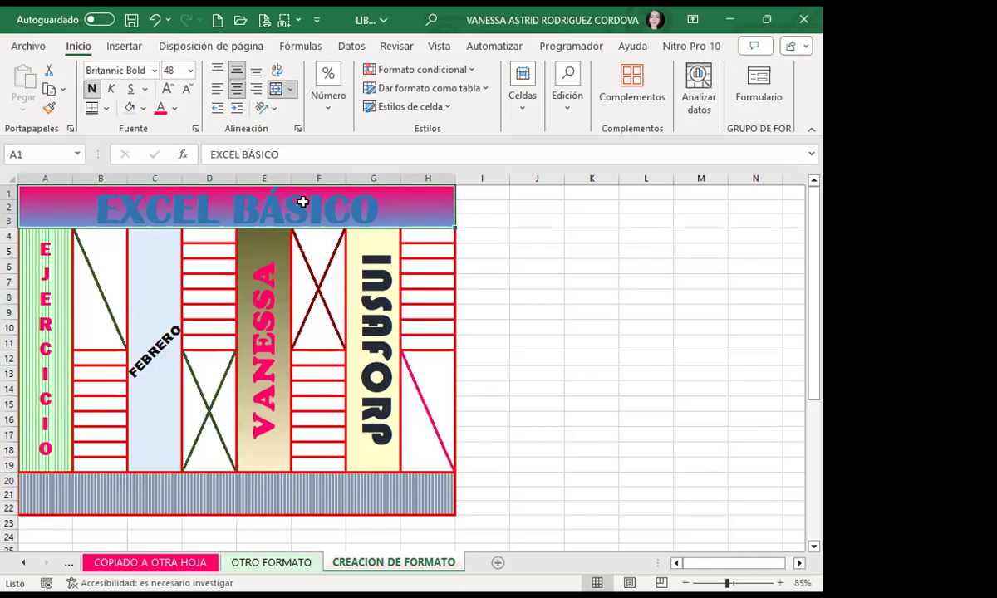
{"action": "left_click", "coordinate": [47, 303]}
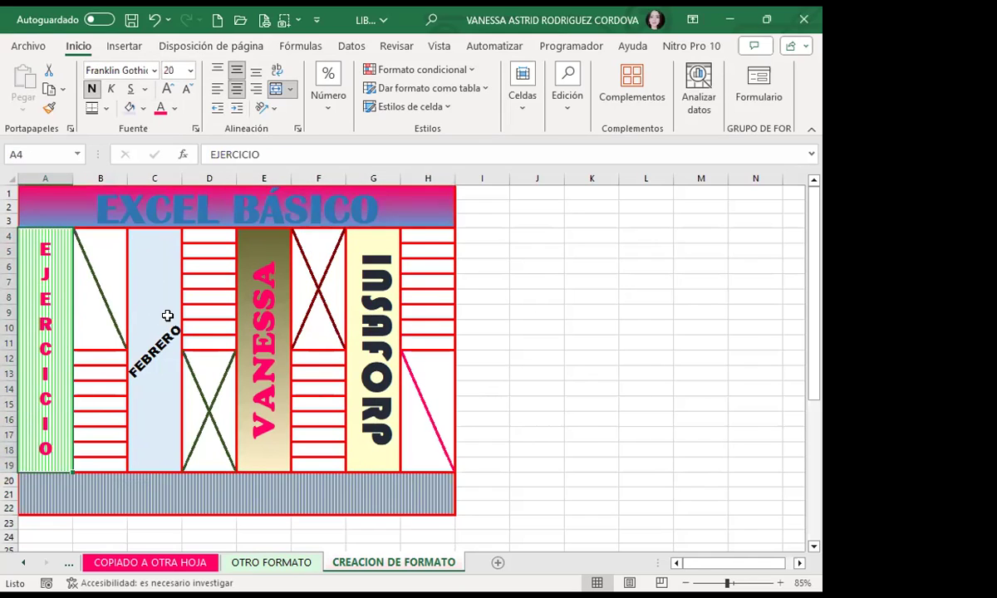
{"action": "left_click", "coordinate": [160, 297]}
{"action": "left_click", "coordinate": [249, 292]}
{"action": "left_click", "coordinate": [379, 314]}
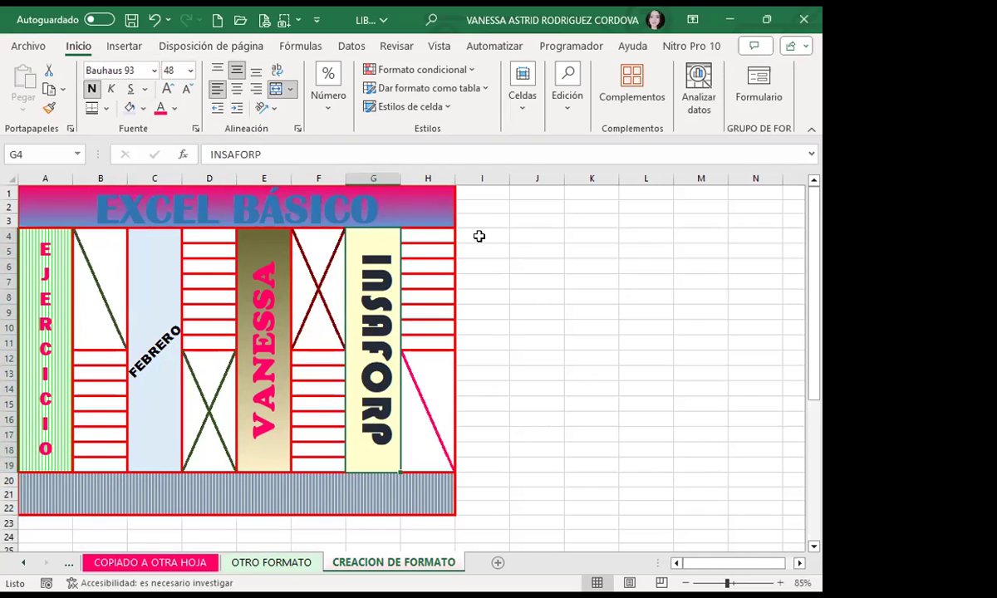
{"action": "left_click", "coordinate": [509, 235]}
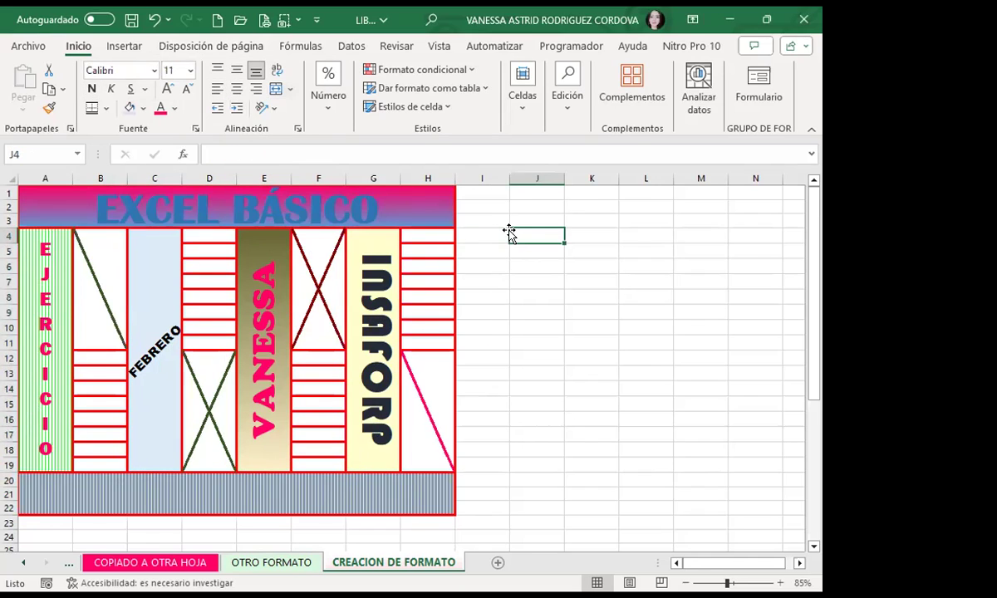
{"action": "left_click", "coordinate": [23, 192]}
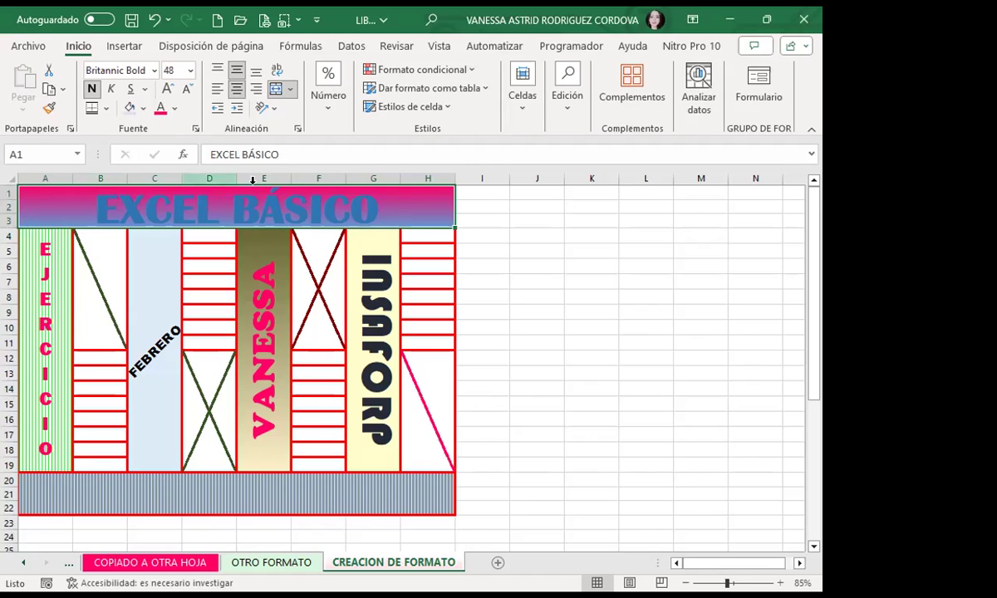
Step: Give J1:Q22 a thick red outline and red inside borders through Format Cells
{"action": "mouse_move", "coordinate": [537, 194]}
{"action": "left_mouse_down"}
{"action": "mouse_move", "coordinate": [694, 192]}
{"action": "mouse_move", "coordinate": [719, 510]}
{"action": "left_mouse_up"}
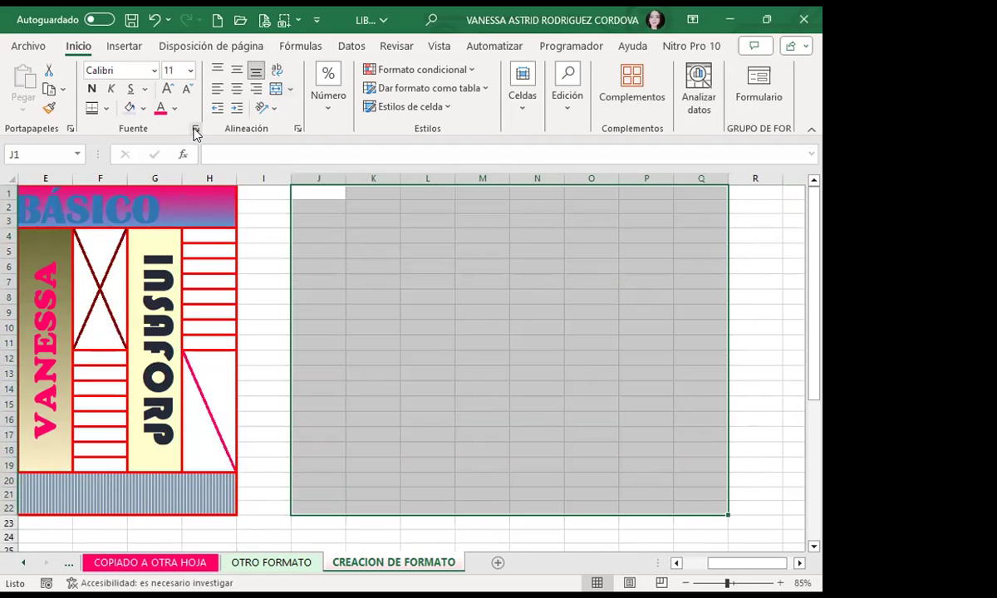
{"action": "left_click", "coordinate": [196, 131]}
{"action": "left_click", "coordinate": [251, 120]}
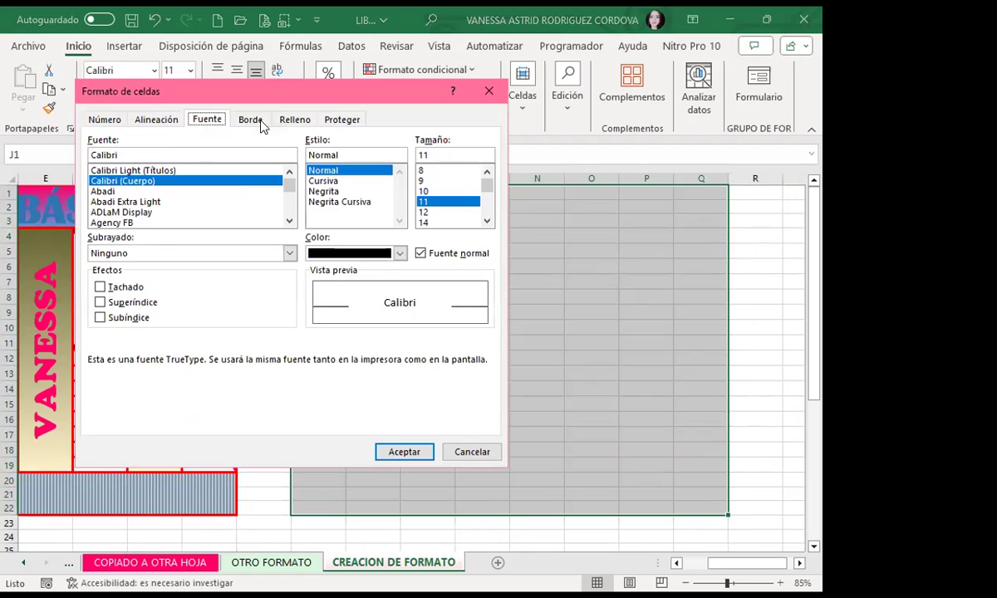
{"action": "left_click", "coordinate": [173, 236]}
{"action": "left_click", "coordinate": [189, 285]}
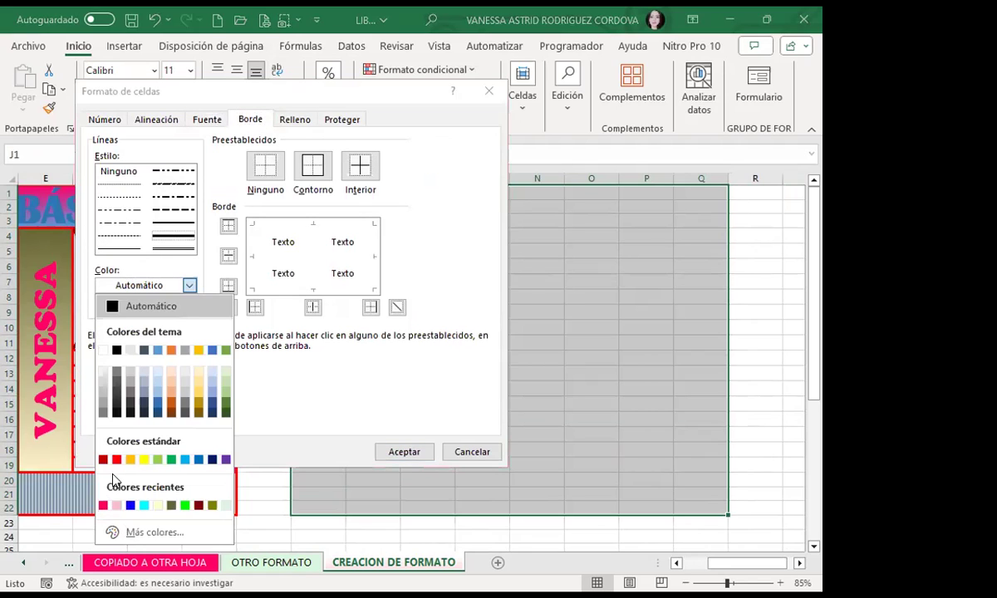
{"action": "left_click", "coordinate": [130, 459]}
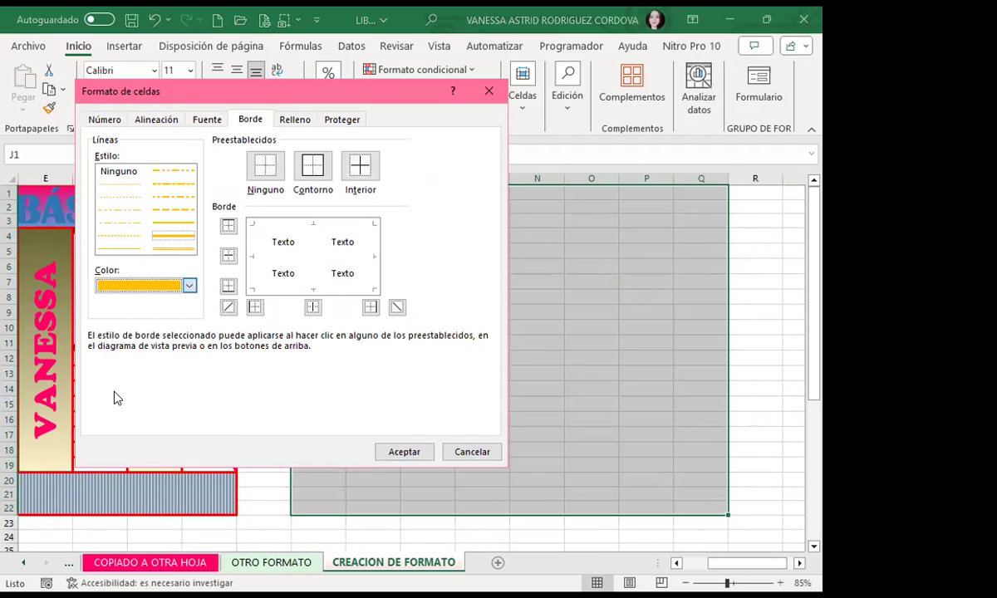
{"action": "key", "text": "alt+Down"}
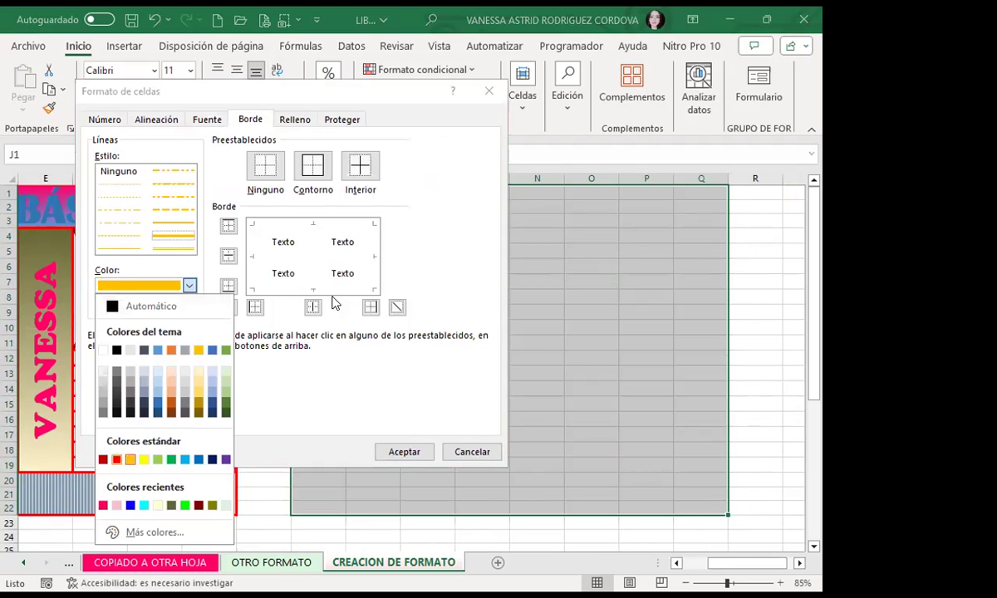
{"action": "key", "text": "Return"}
{"action": "left_click", "coordinate": [314, 167]}
{"action": "left_click", "coordinate": [359, 174]}
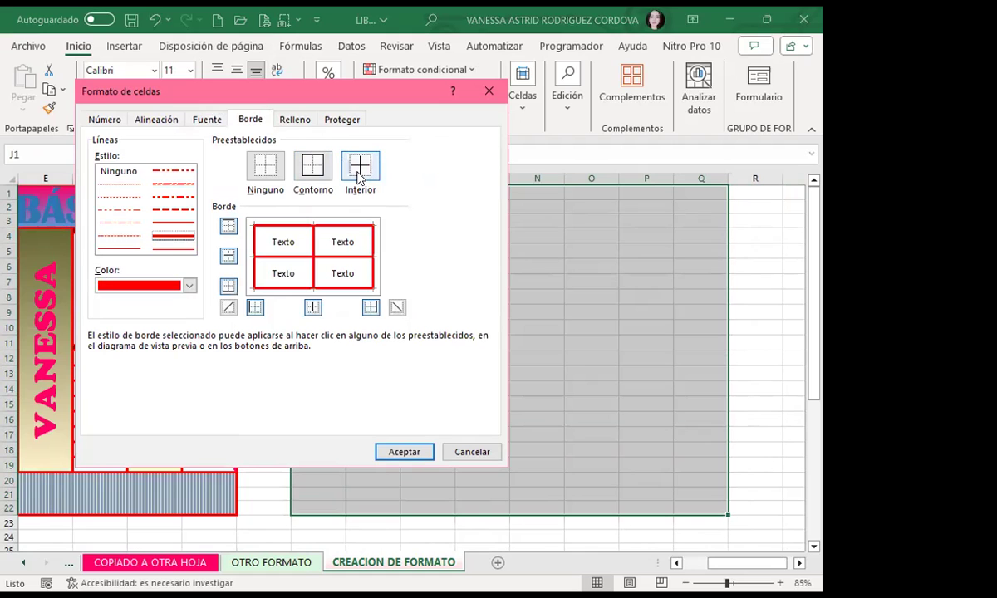
{"action": "left_click", "coordinate": [403, 452]}
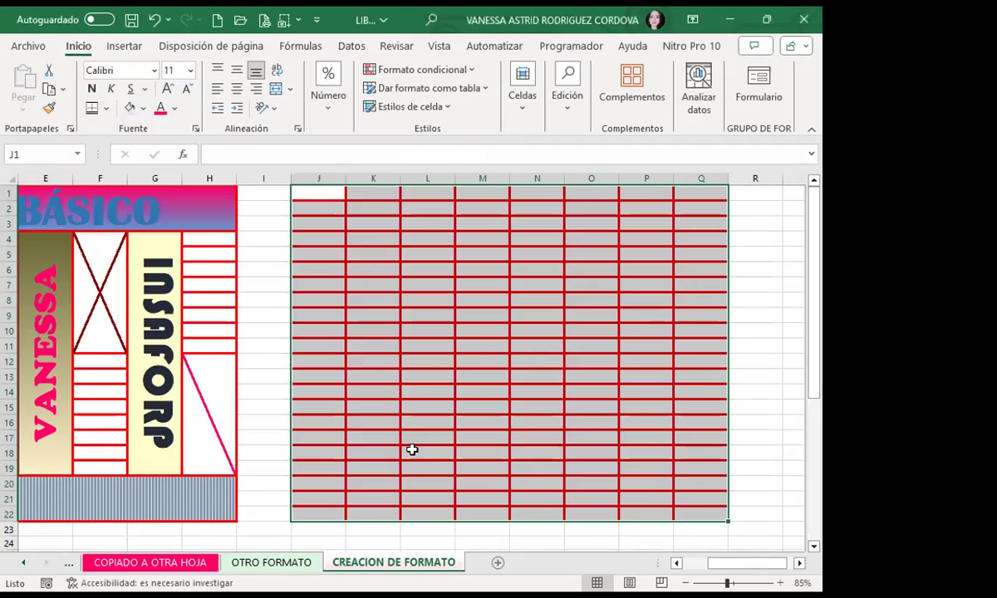
Step: Merge & Center J1:Q3 as a header block and J20:Q22 as a footer block
{"action": "left_click_drag", "start_coordinate": [318, 193], "coordinate": [697, 219]}
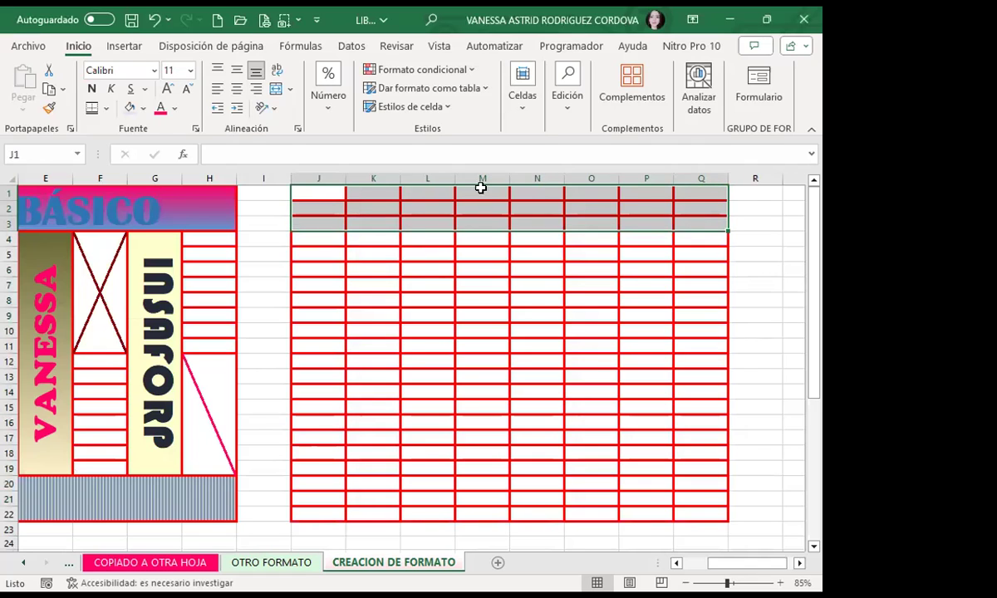
{"action": "left_click", "coordinate": [275, 89]}
{"action": "mouse_move", "coordinate": [309, 480]}
{"action": "left_mouse_down"}
{"action": "mouse_move", "coordinate": [387, 501]}
{"action": "mouse_move", "coordinate": [690, 505]}
{"action": "left_mouse_up"}
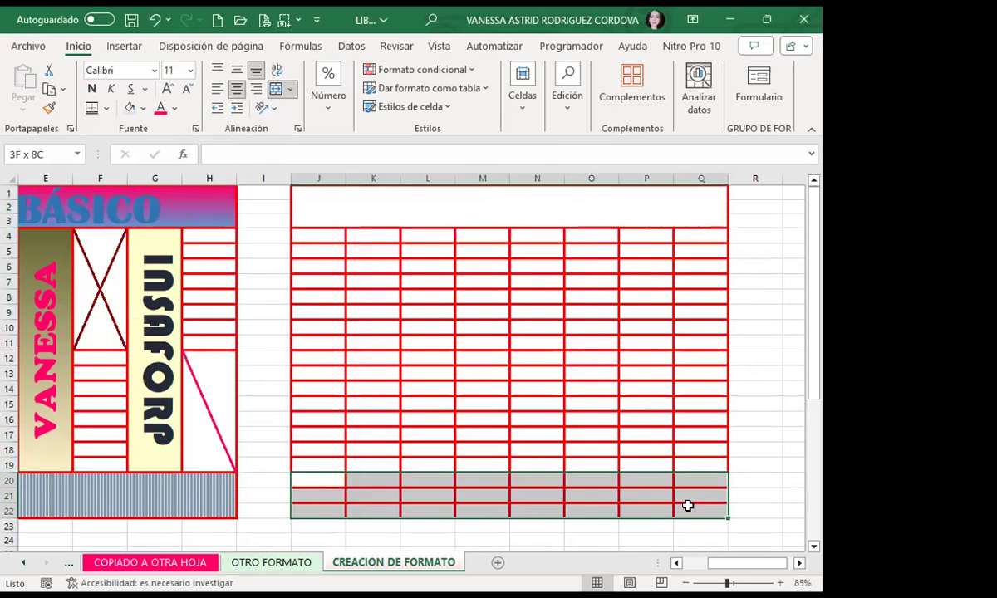
{"action": "left_click", "coordinate": [275, 89]}
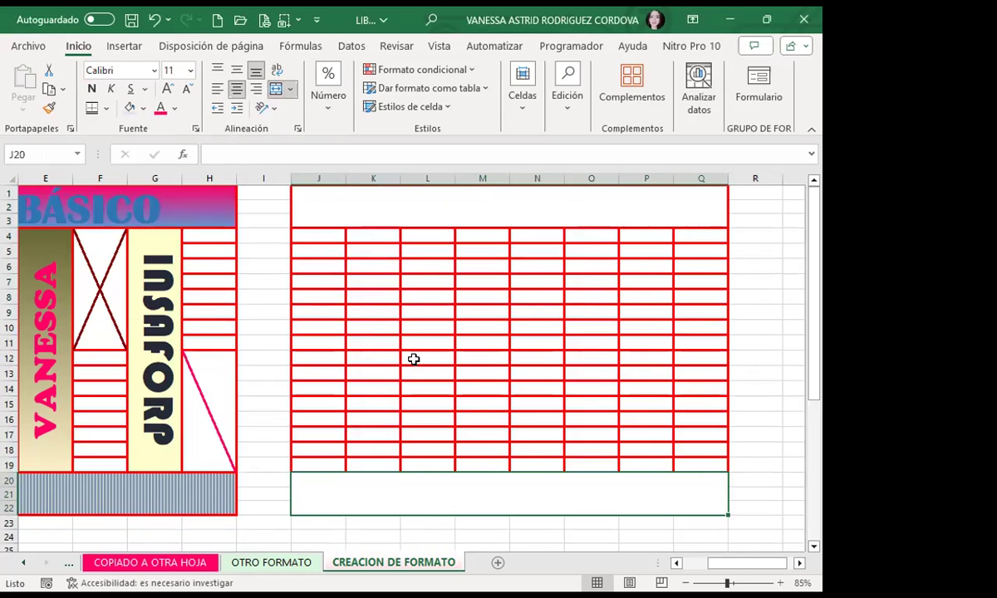
{"action": "left_click", "coordinate": [414, 359]}
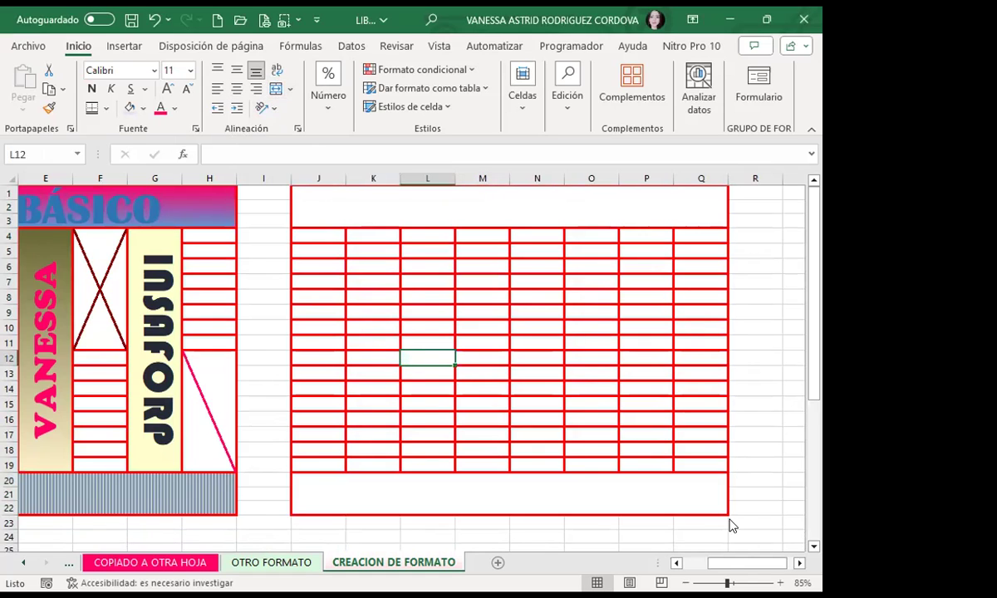
{"action": "mouse_move", "coordinate": [716, 568]}
{"action": "left_mouse_down"}
{"action": "mouse_move", "coordinate": [662, 568]}
{"action": "mouse_move", "coordinate": [741, 580]}
{"action": "left_mouse_up"}
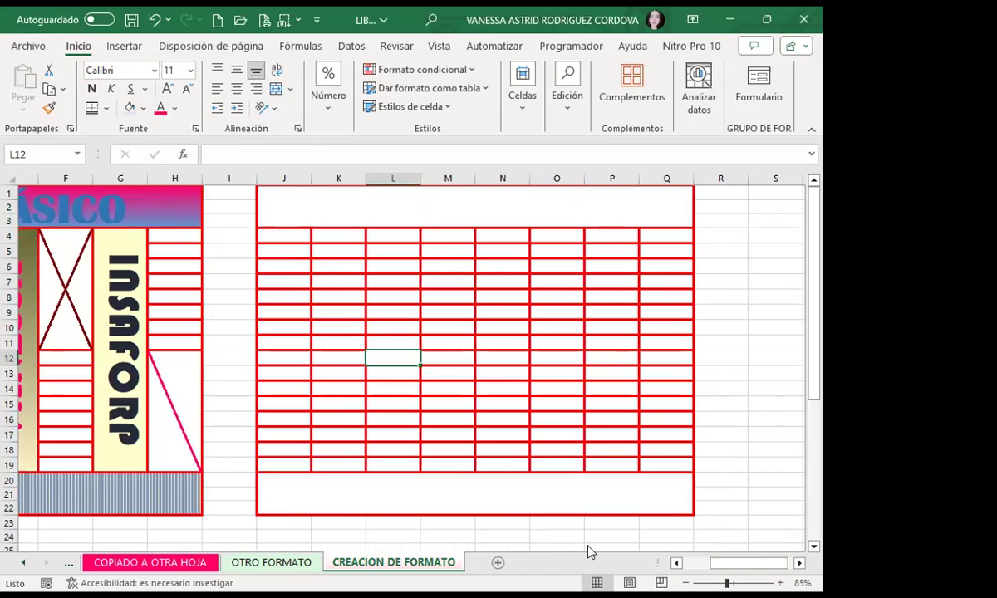
Step: Merge J4:J19, L4:L19, N4:N19 and P4:P19 each into a single tall cell
{"action": "left_click_drag", "start_coordinate": [284, 234], "coordinate": [295, 463]}
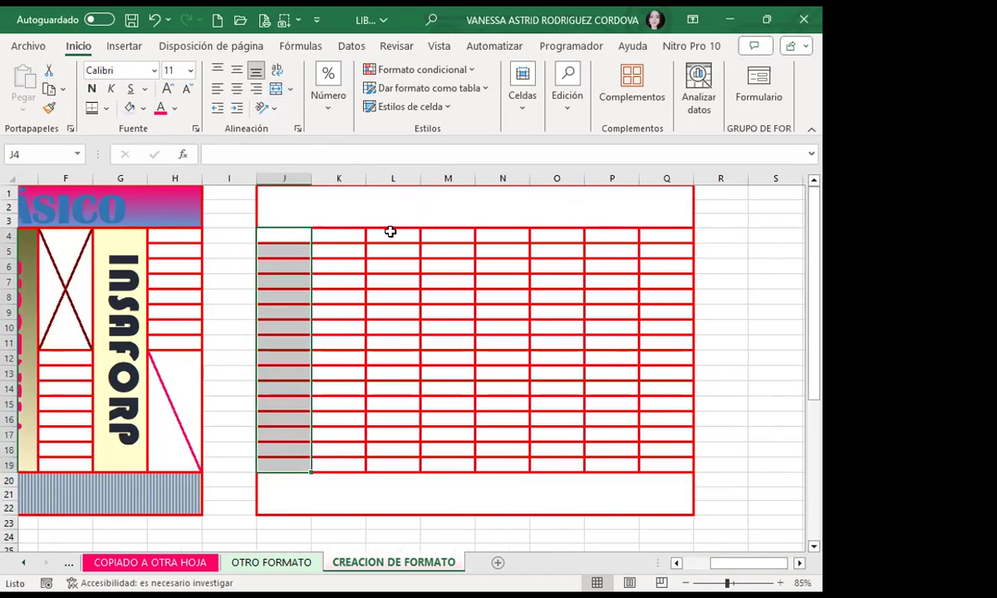
{"action": "left_click_drag", "start_coordinate": [391, 233], "coordinate": [383, 463], "text": "ctrl"}
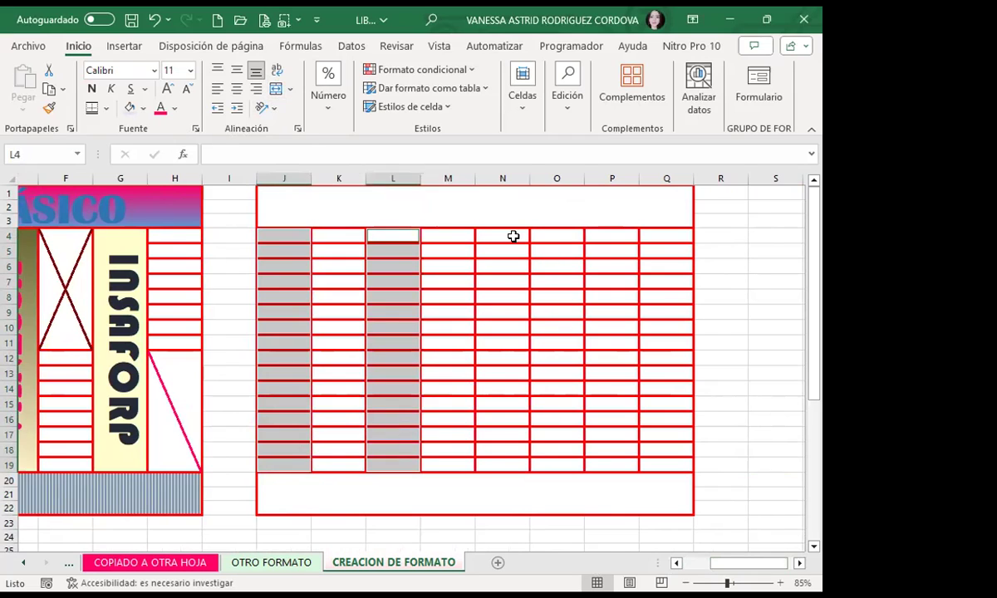
{"action": "left_click_drag", "start_coordinate": [509, 237], "coordinate": [497, 463], "text": "ctrl"}
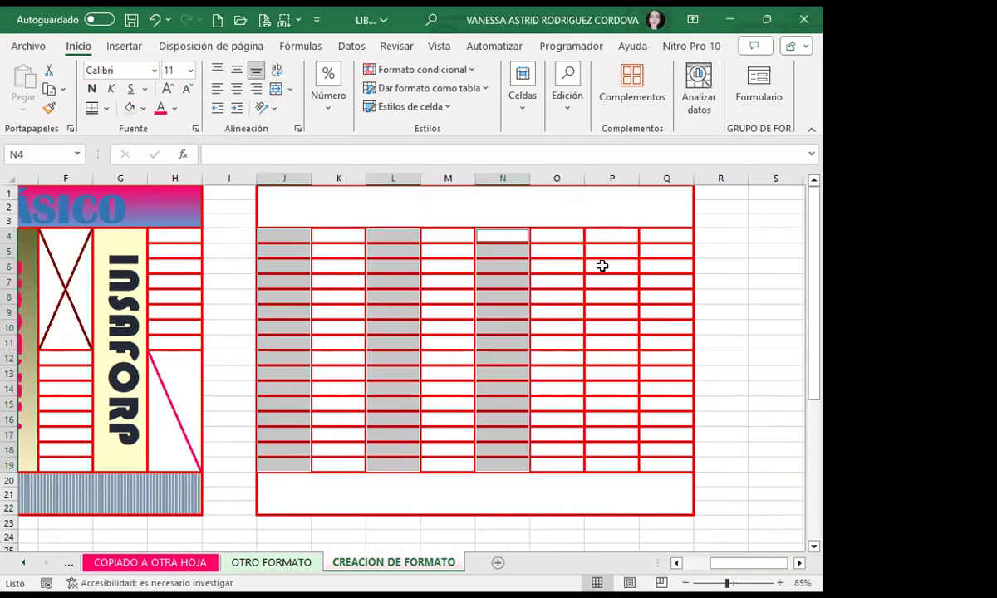
{"action": "left_click_drag", "start_coordinate": [603, 241], "coordinate": [592, 468], "text": "ctrl"}
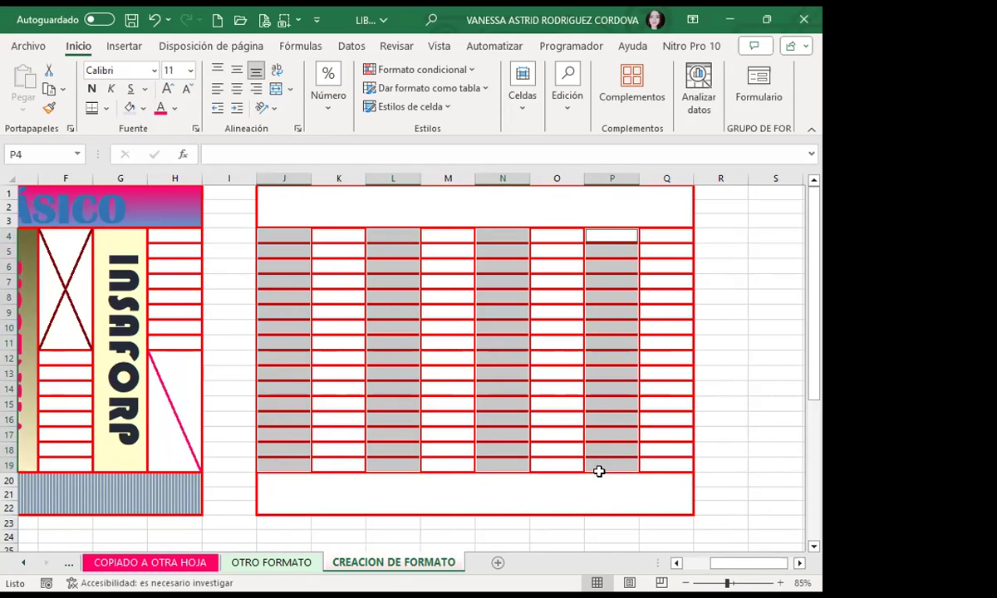
{"action": "left_click", "coordinate": [275, 89]}
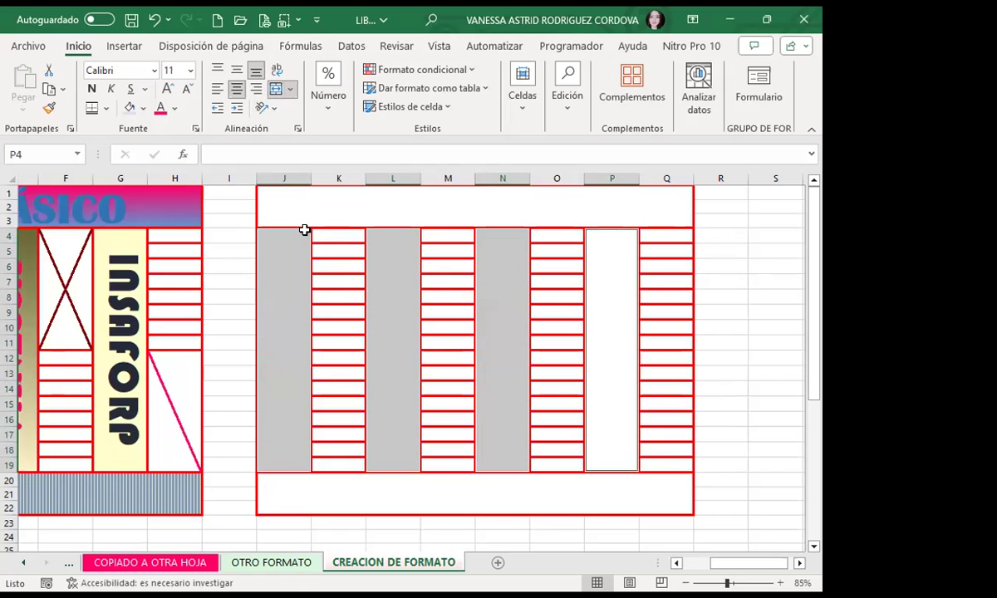
{"action": "left_click_drag", "start_coordinate": [339, 239], "coordinate": [332, 336]}
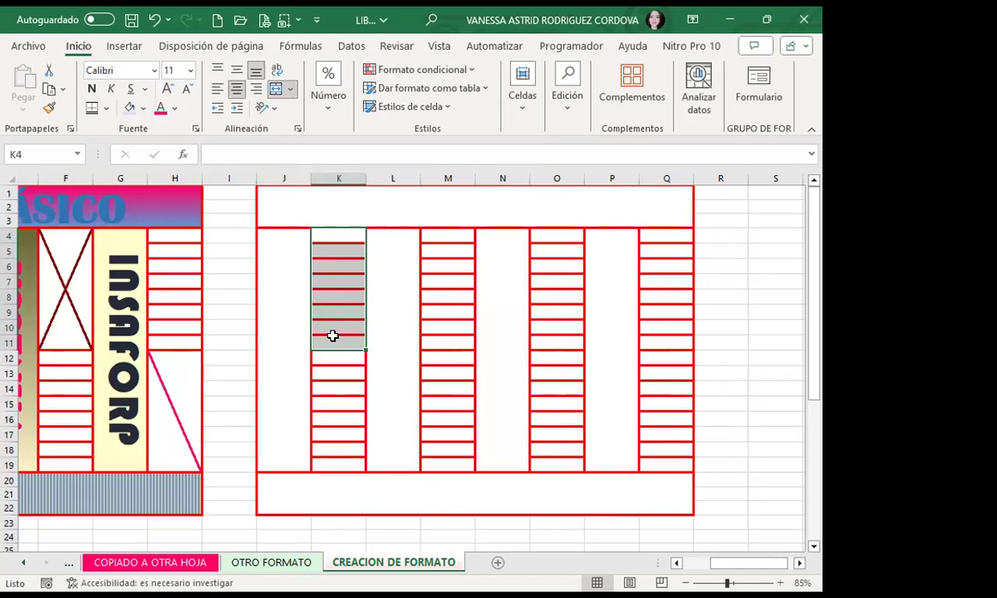
Step: Try merging K4:K11, M12:M19, O4:O11 and Q12:Q19 together, then clear the selection
{"action": "left_click_drag", "start_coordinate": [433, 354], "coordinate": [447, 464]}
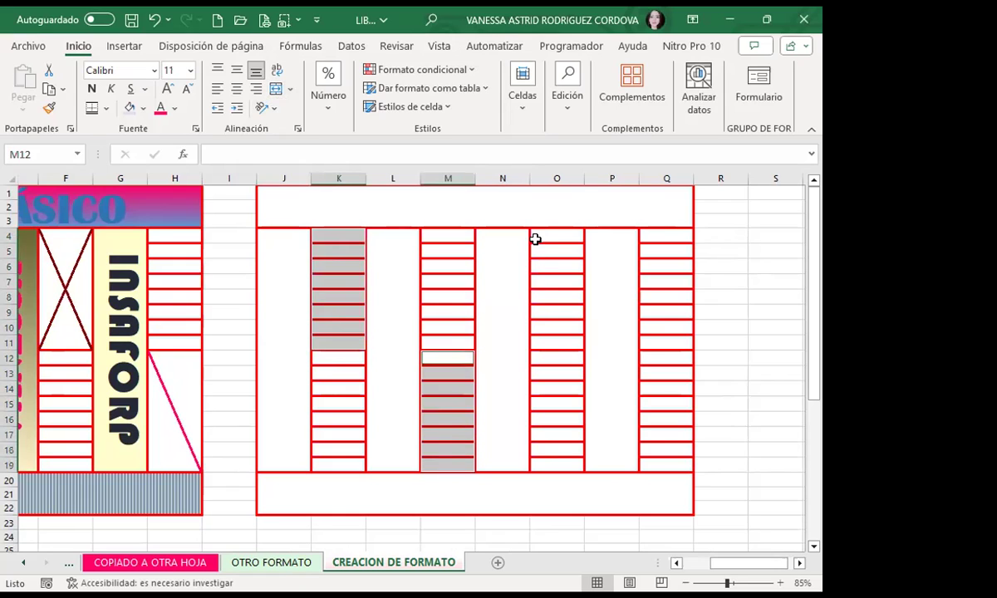
{"action": "left_click_drag", "start_coordinate": [535, 238], "coordinate": [543, 335]}
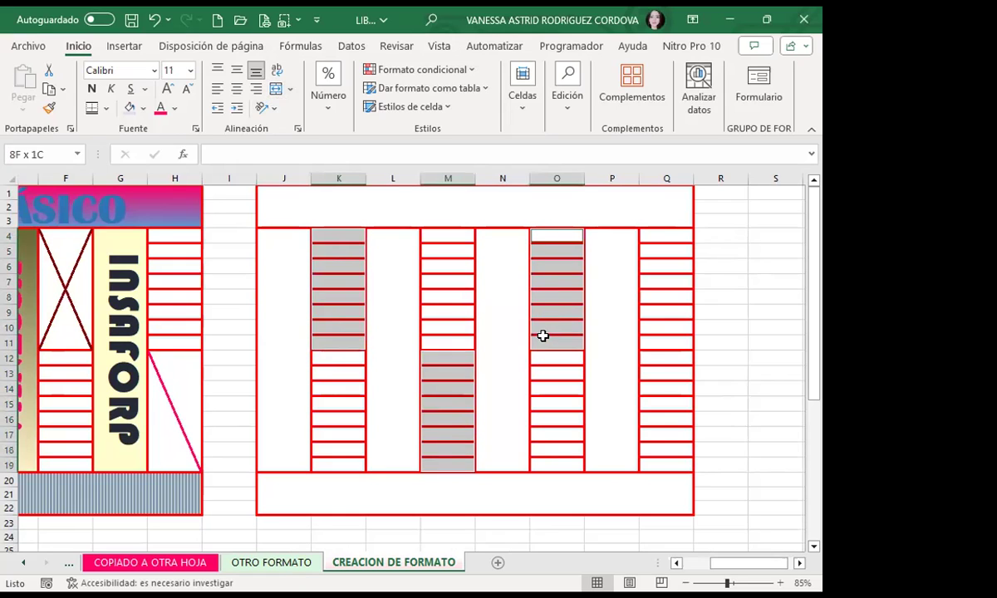
{"action": "left_click_drag", "start_coordinate": [655, 373], "coordinate": [656, 432]}
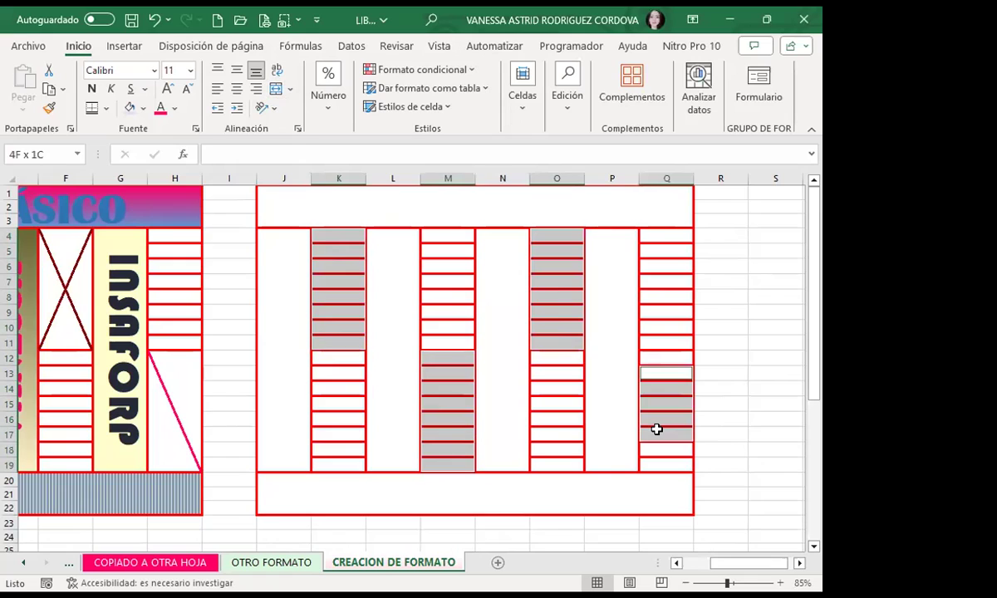
{"action": "left_click_drag", "start_coordinate": [655, 356], "coordinate": [669, 459]}
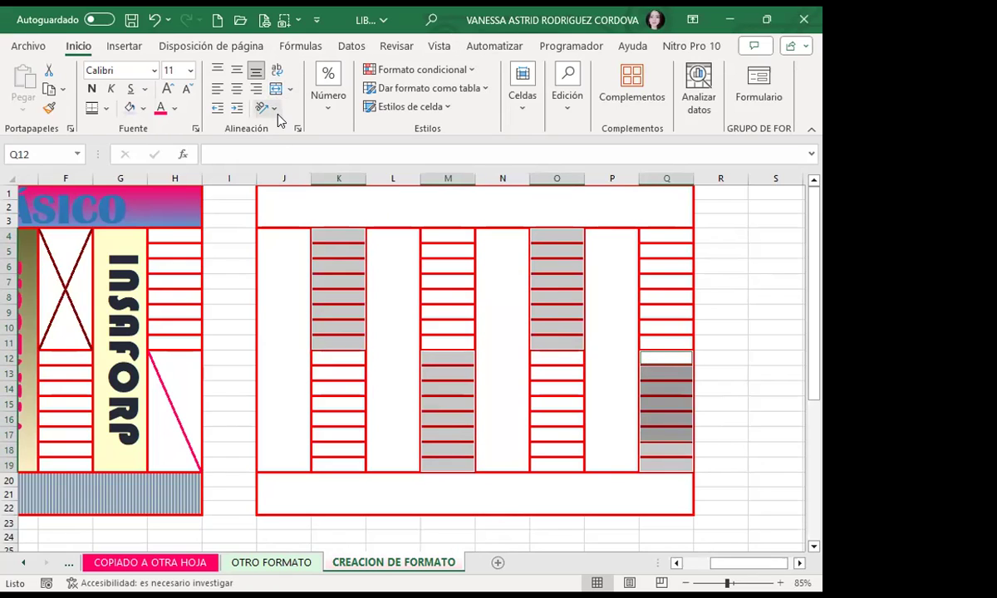
{"action": "left_click", "coordinate": [277, 91]}
{"action": "left_click", "coordinate": [290, 89]}
{"action": "left_click", "coordinate": [321, 116]}
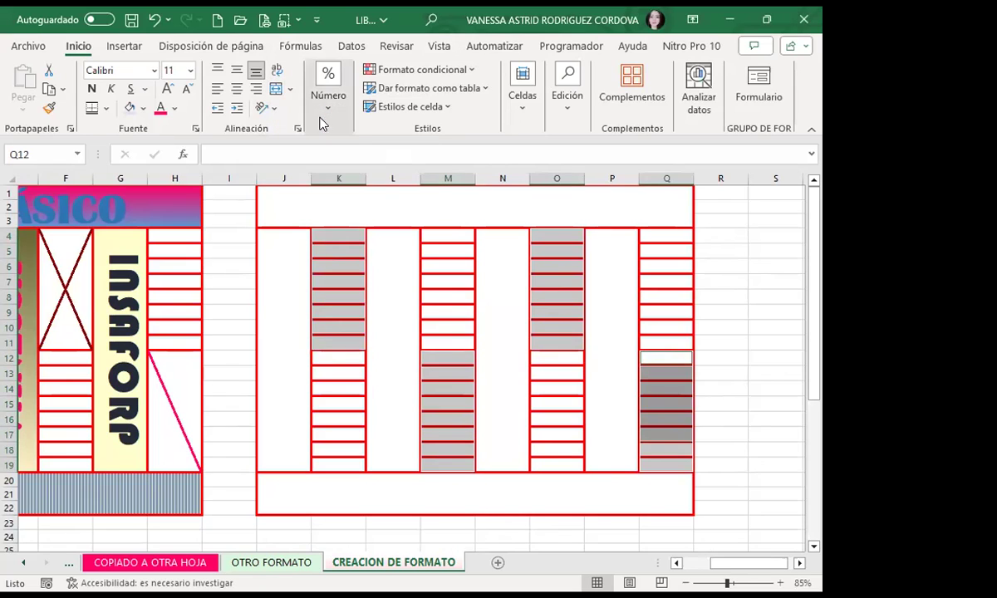
{"action": "left_click", "coordinate": [652, 404]}
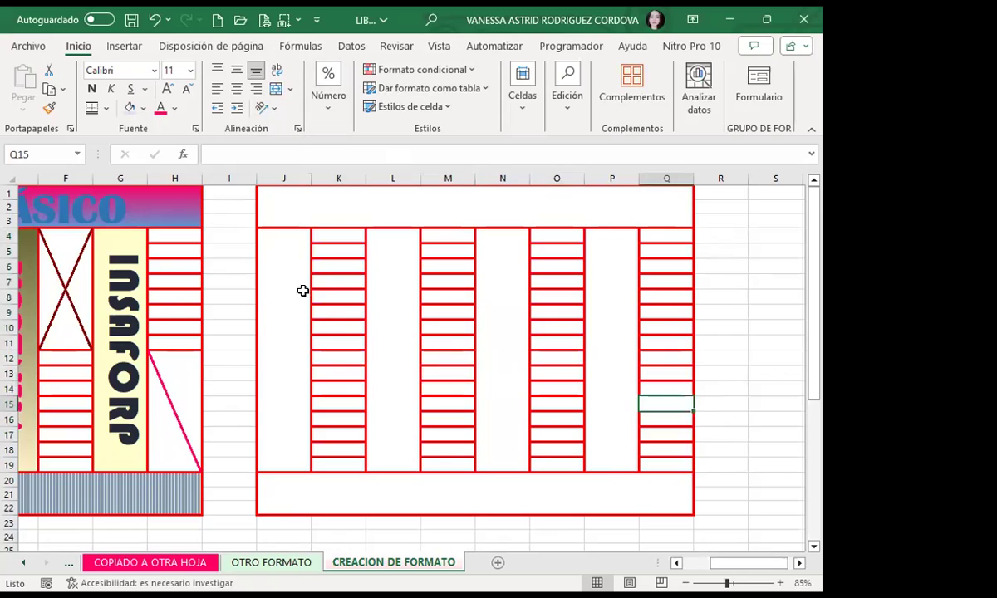
Step: Merge K4:K11 with M12:M19, then O4:O11 with Q12:Q19, into tall cells
{"action": "left_click_drag", "start_coordinate": [334, 241], "coordinate": [333, 336]}
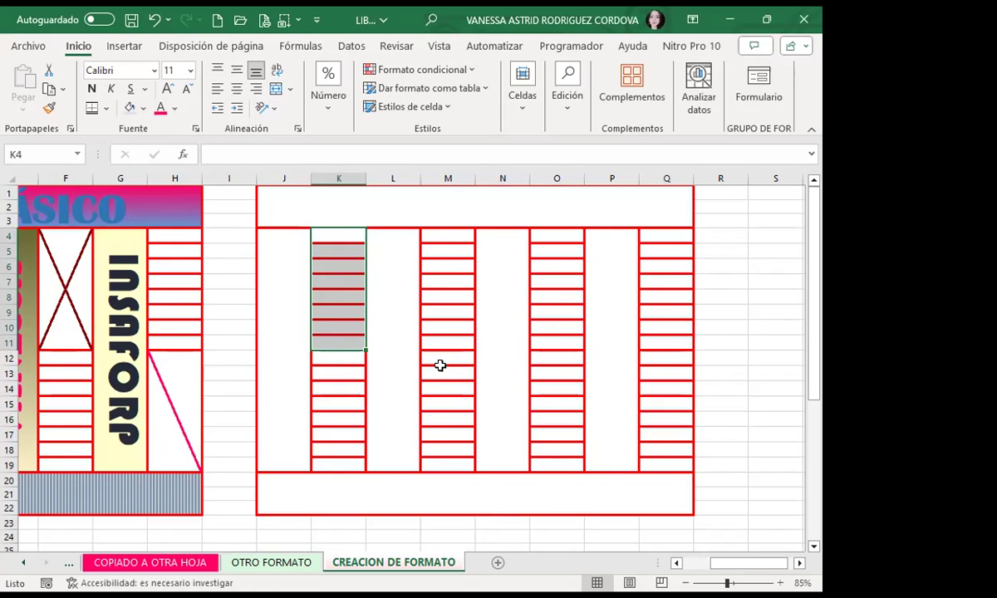
{"action": "left_click_drag", "start_coordinate": [441, 358], "coordinate": [438, 462]}
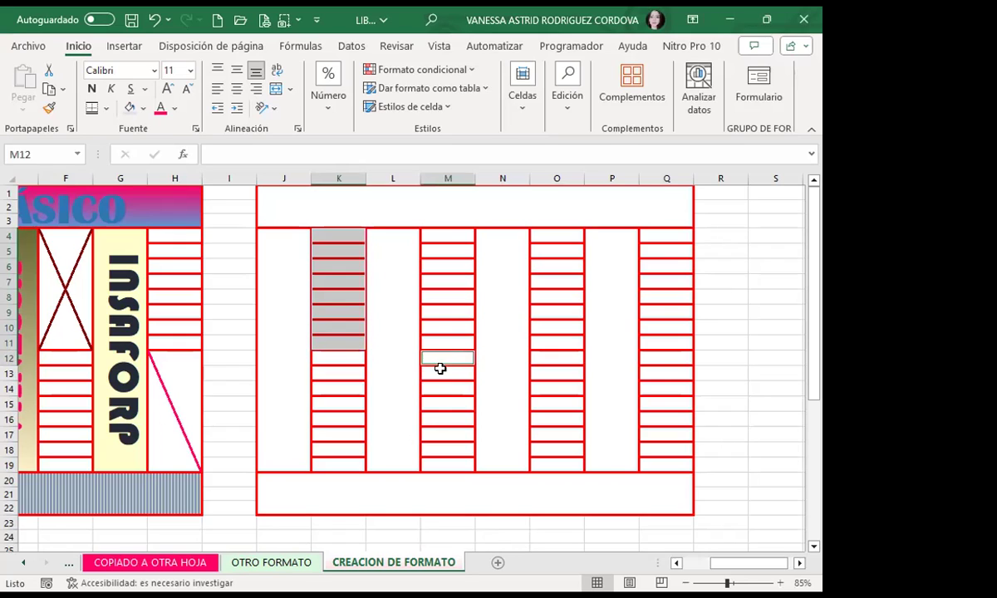
{"action": "left_click", "coordinate": [276, 89]}
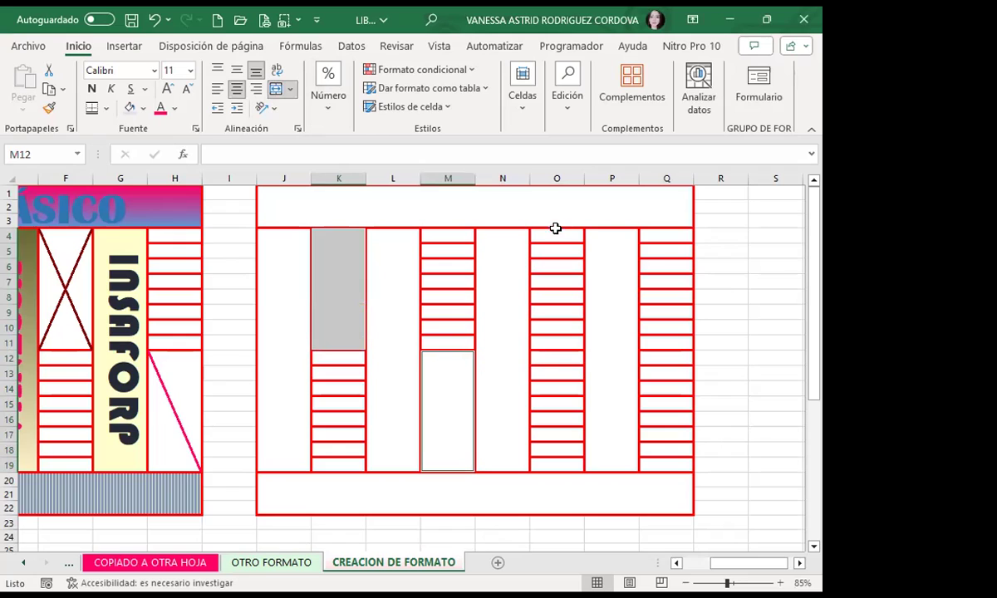
{"action": "left_click_drag", "start_coordinate": [552, 238], "coordinate": [545, 338]}
{"action": "left_click_drag", "start_coordinate": [656, 358], "coordinate": [656, 456], "text": "ctrl"}
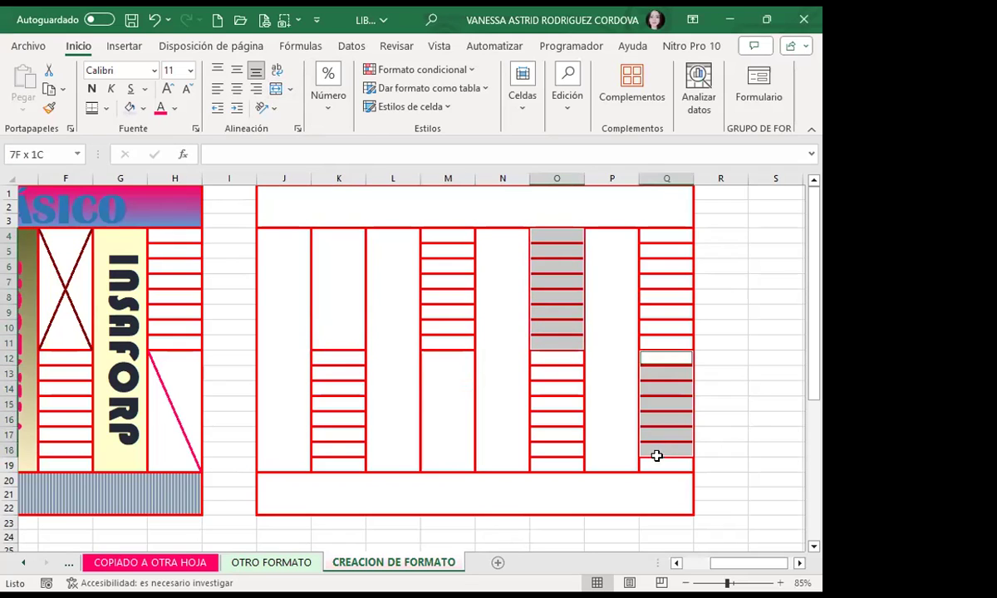
{"action": "left_click", "coordinate": [275, 91]}
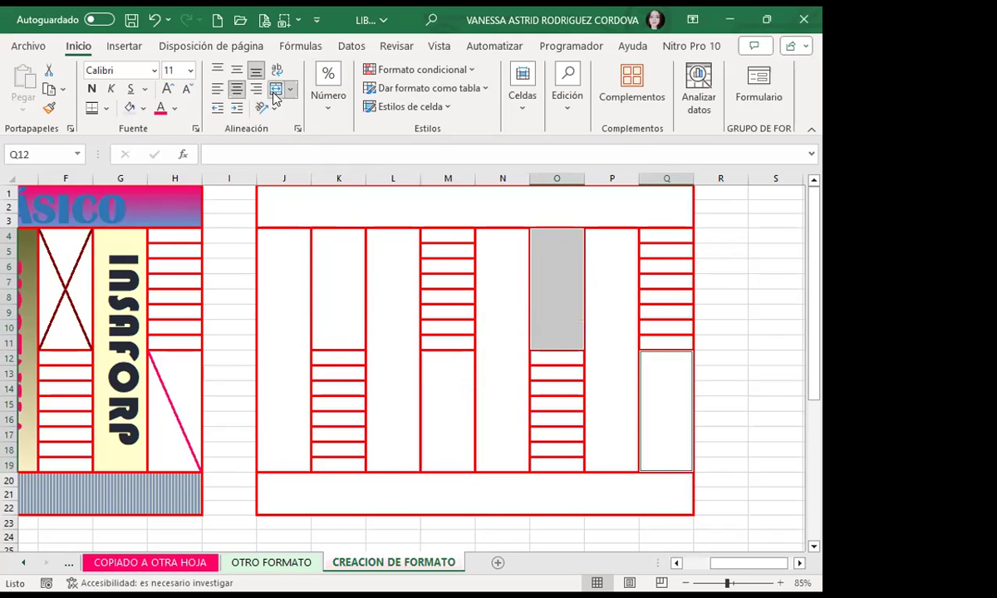
{"action": "left_click", "coordinate": [391, 328]}
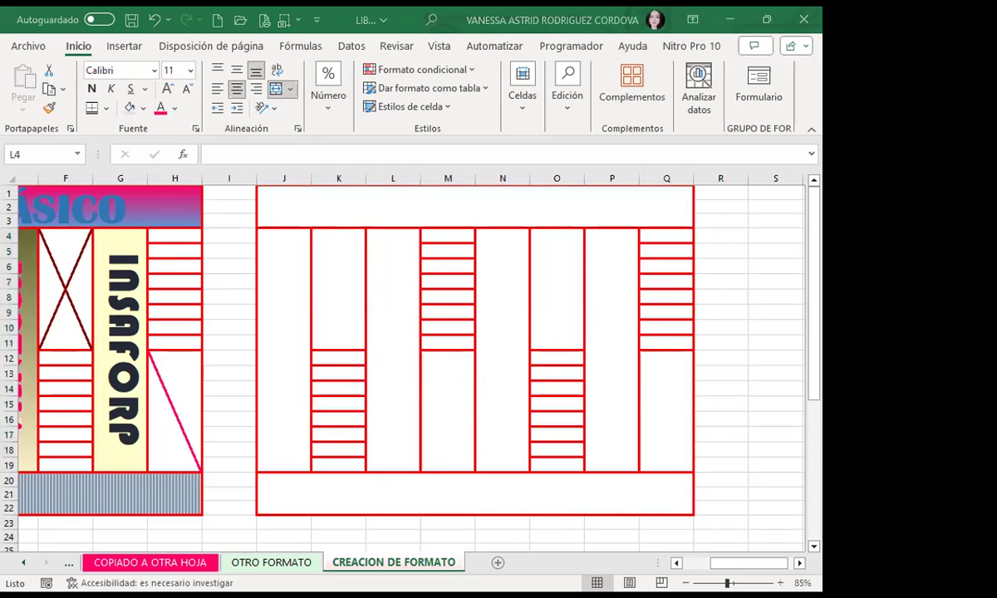
Step: Type the title EXCEL BÁSICO in J1
{"action": "scroll", "coordinate": [649, 565], "scroll_direction": "down", "scroll_amount": 1}
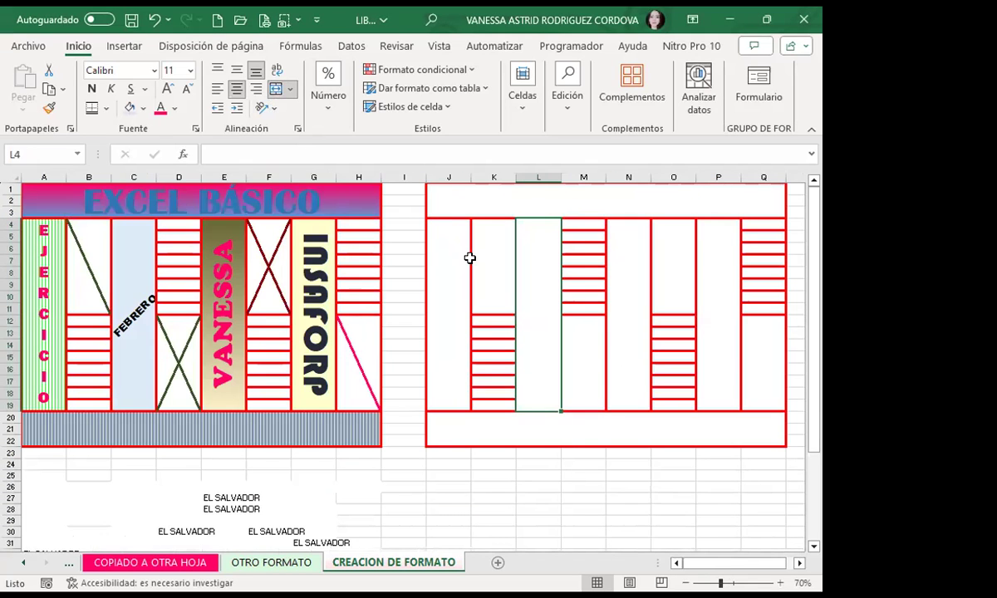
{"action": "left_click", "coordinate": [571, 202]}
{"action": "type", "text": "EXCEL BA"}
{"action": "key", "text": "BackSpace"}
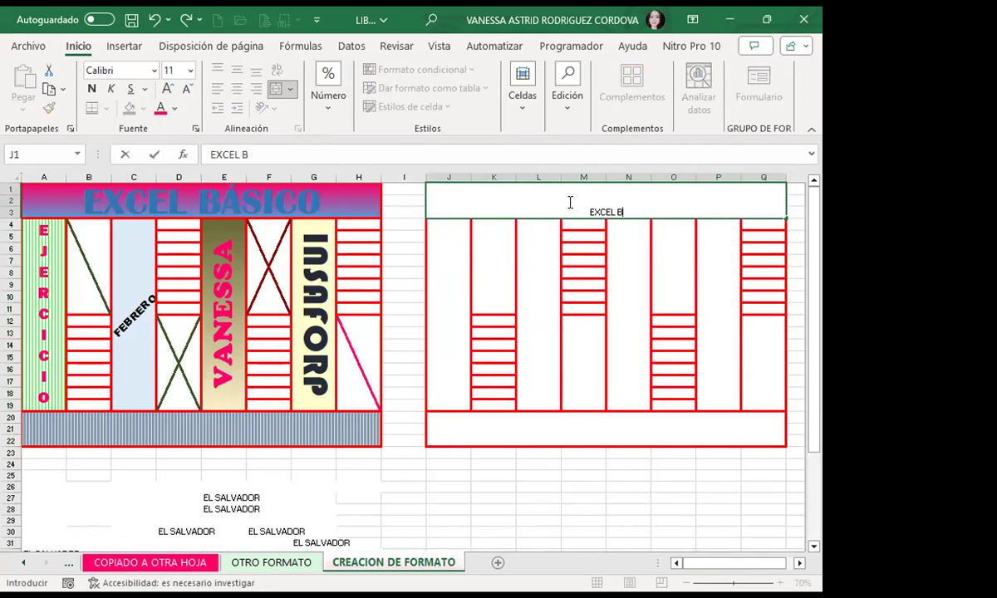
{"action": "type", "text": "ÁSICO"}
{"action": "left_click", "coordinate": [436, 258]}
Step: Enter EJERCICIO in J4, NOVIEMBRE in L4, DICIEMBRE in N4 and INSAFORP in P4
{"action": "type", "text": "EJERCICIO"}
{"action": "left_click", "coordinate": [552, 327]}
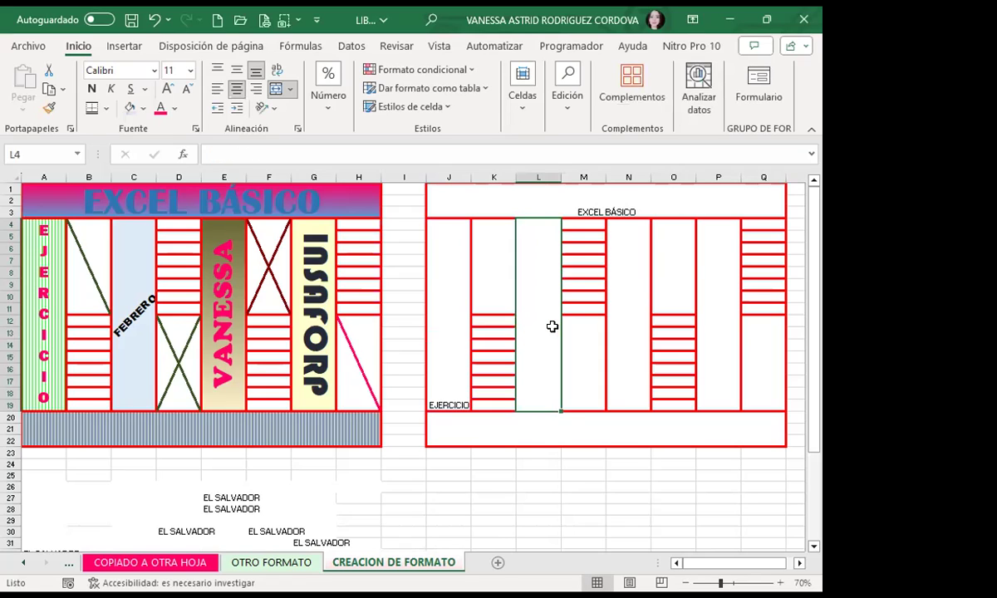
{"action": "type", "text": "NOVIE"}
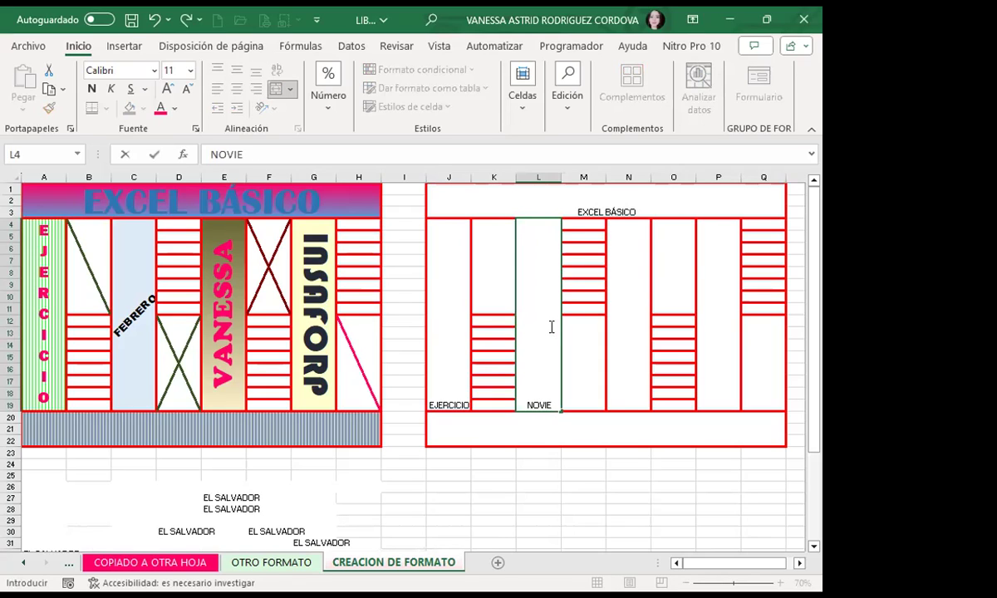
{"action": "type", "text": "MBRE"}
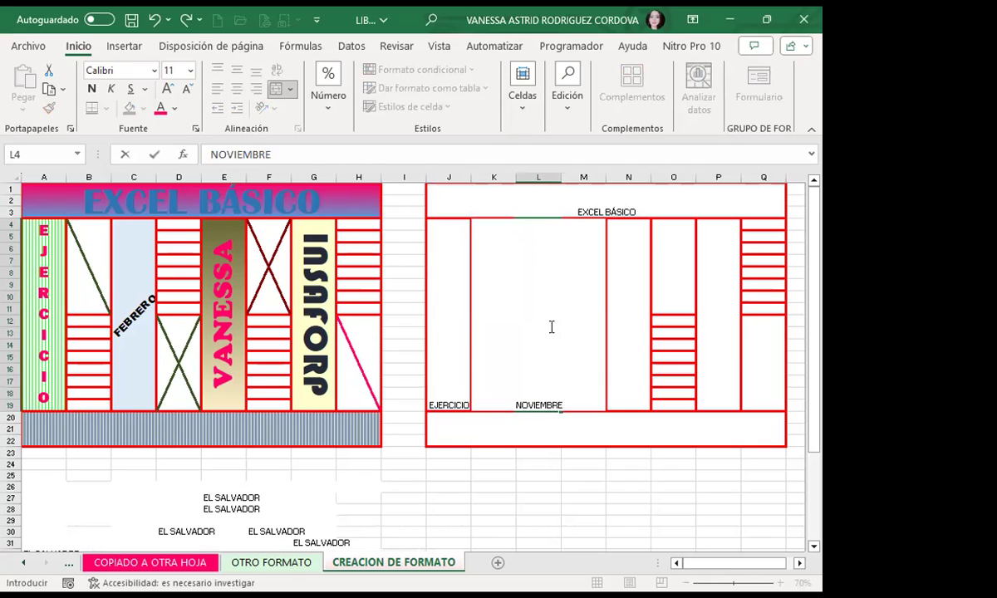
{"action": "left_click", "coordinate": [633, 309]}
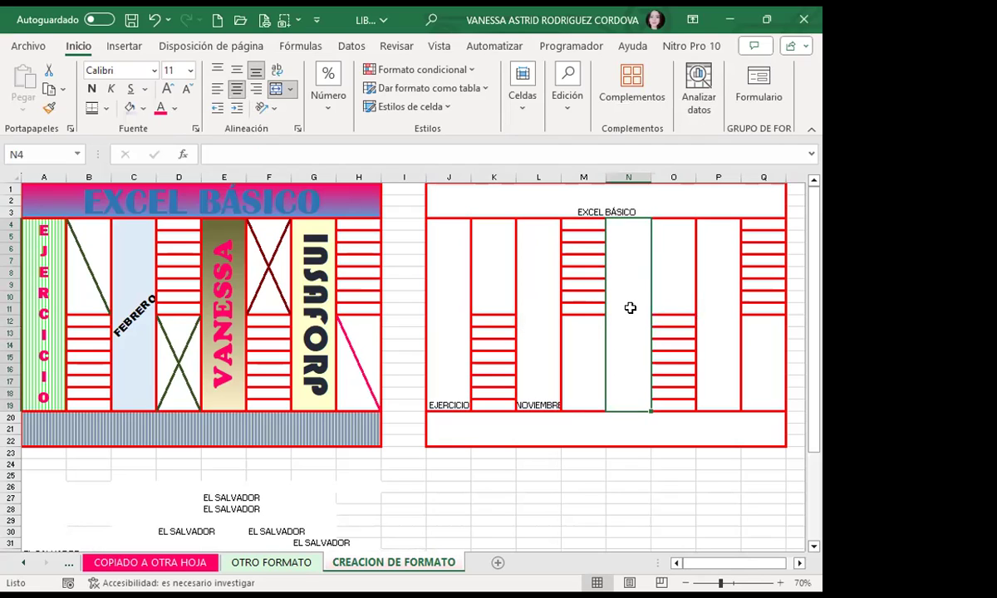
{"action": "type", "text": "DICIEMBRE"}
{"action": "left_click", "coordinate": [723, 298]}
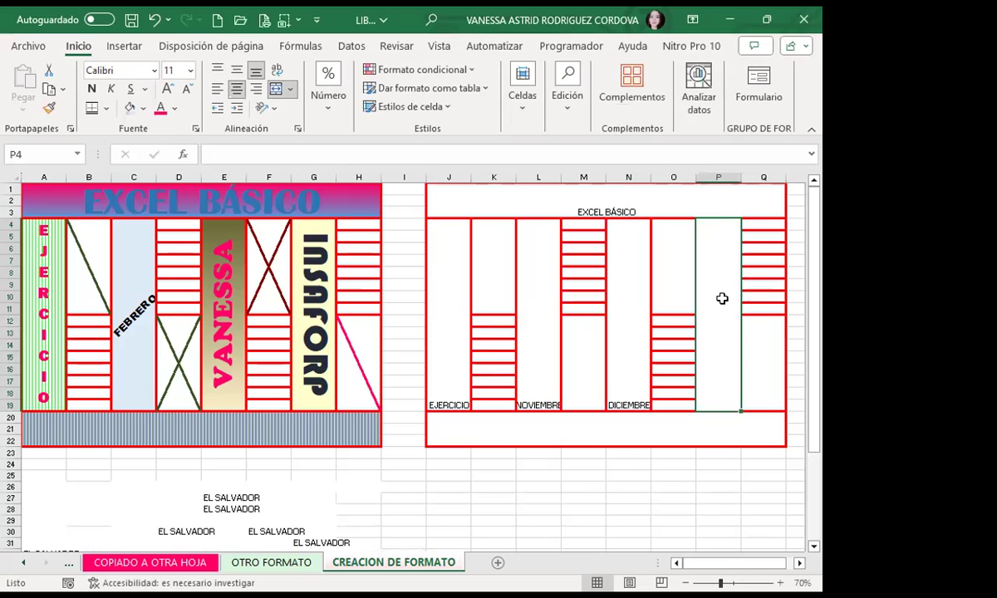
{"action": "type", "text": "INSAFORP"}
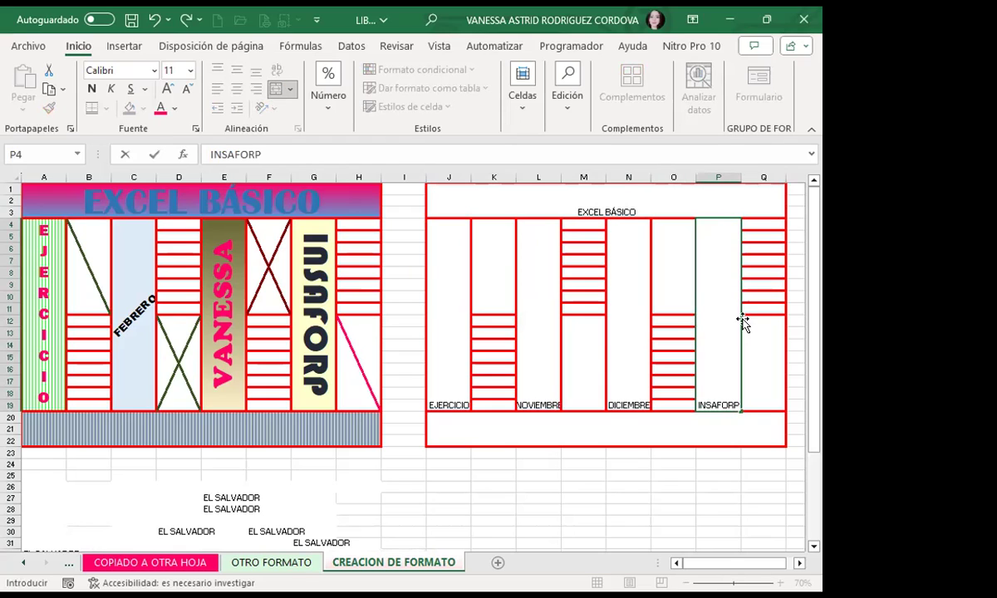
{"action": "left_click", "coordinate": [752, 332]}
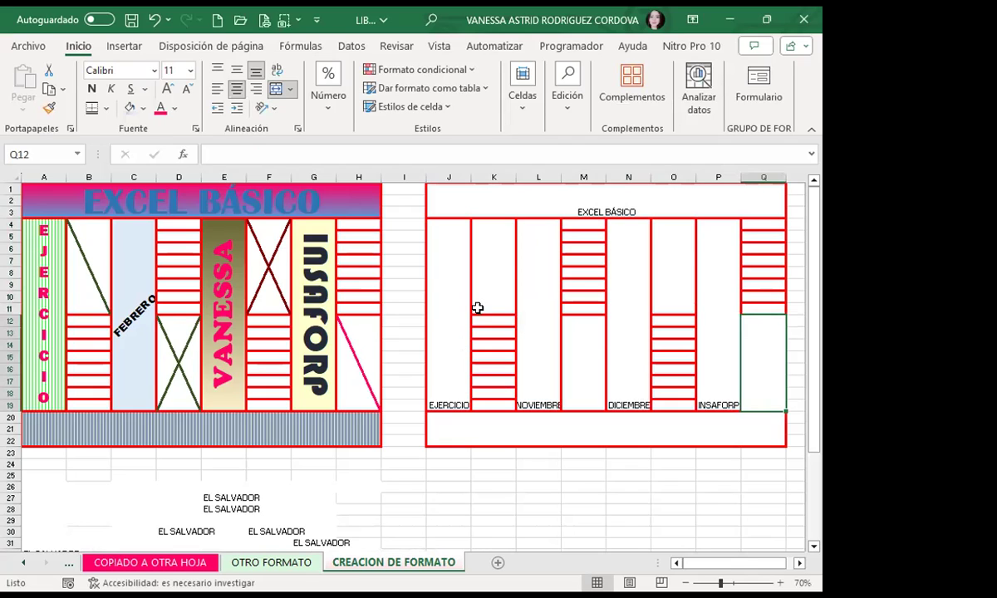
{"action": "left_click", "coordinate": [501, 197]}
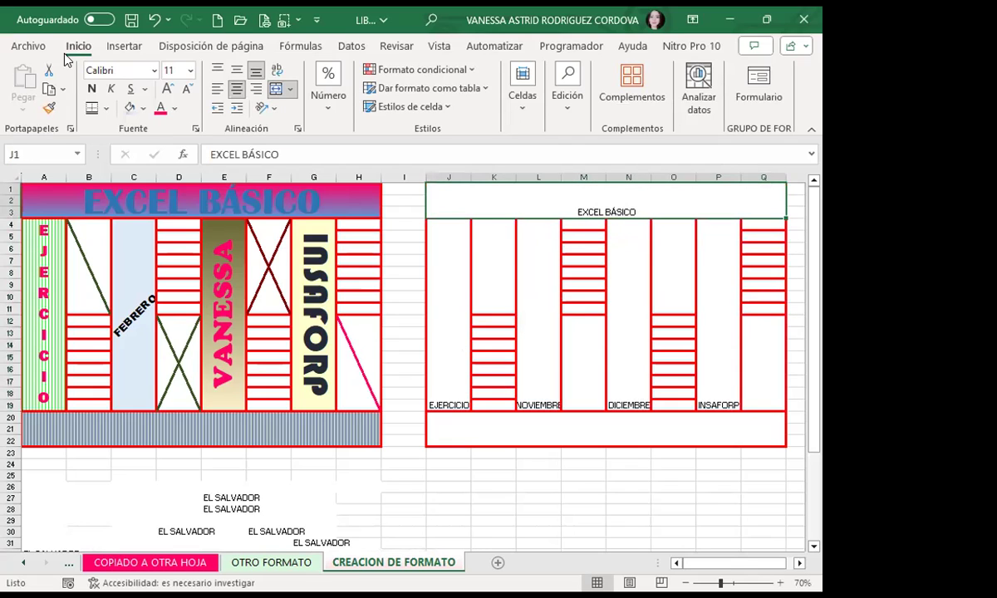
Step: Set the EXCEL BÁSICO title to bold Algerian with middle vertical alignment
{"action": "left_click", "coordinate": [154, 71]}
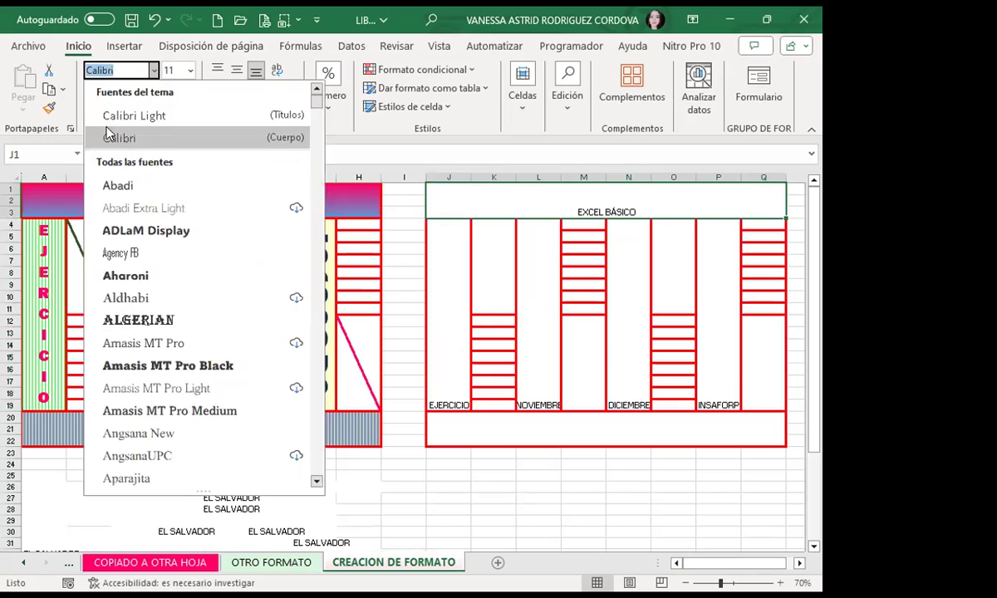
{"action": "left_click", "coordinate": [100, 318]}
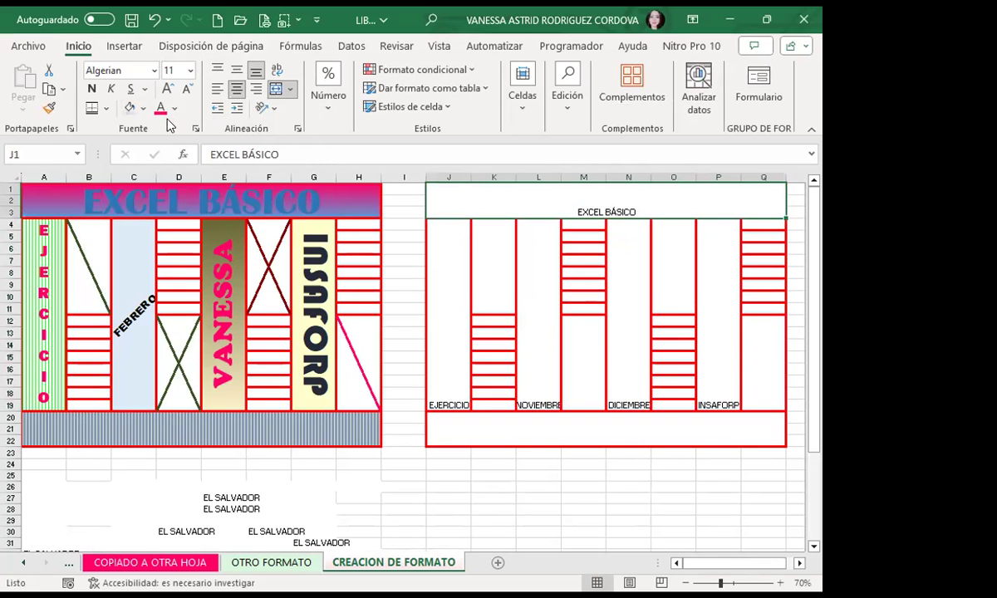
{"action": "left_click", "coordinate": [92, 89]}
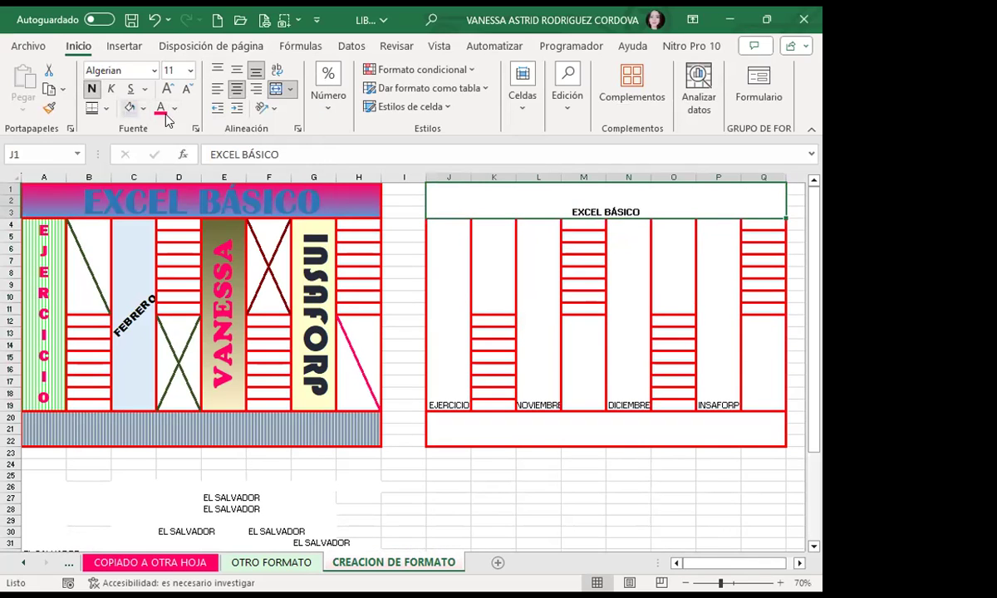
{"action": "left_click", "coordinate": [237, 69]}
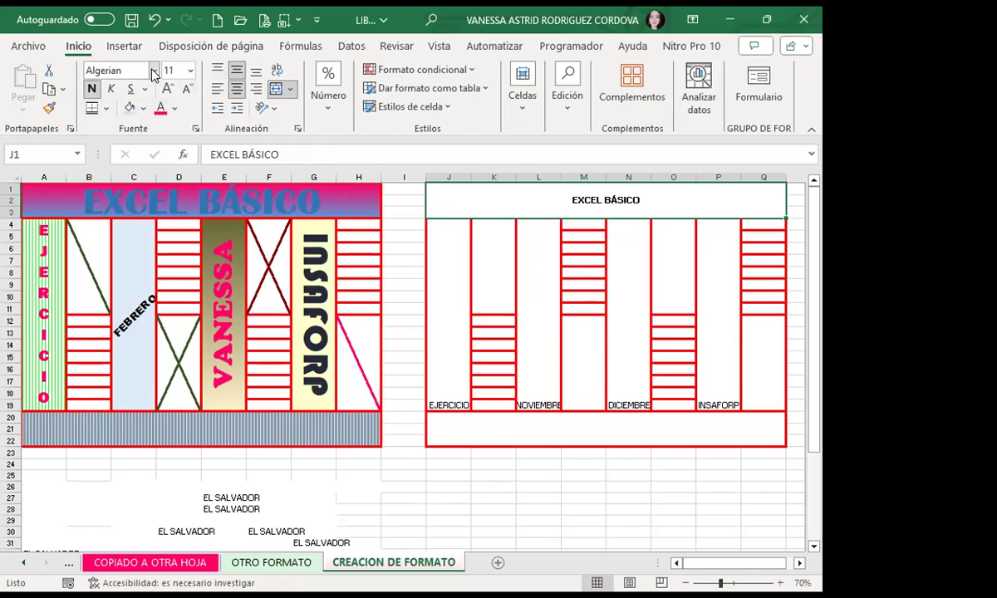
{"action": "left_click", "coordinate": [153, 72]}
{"action": "left_click", "coordinate": [126, 321]}
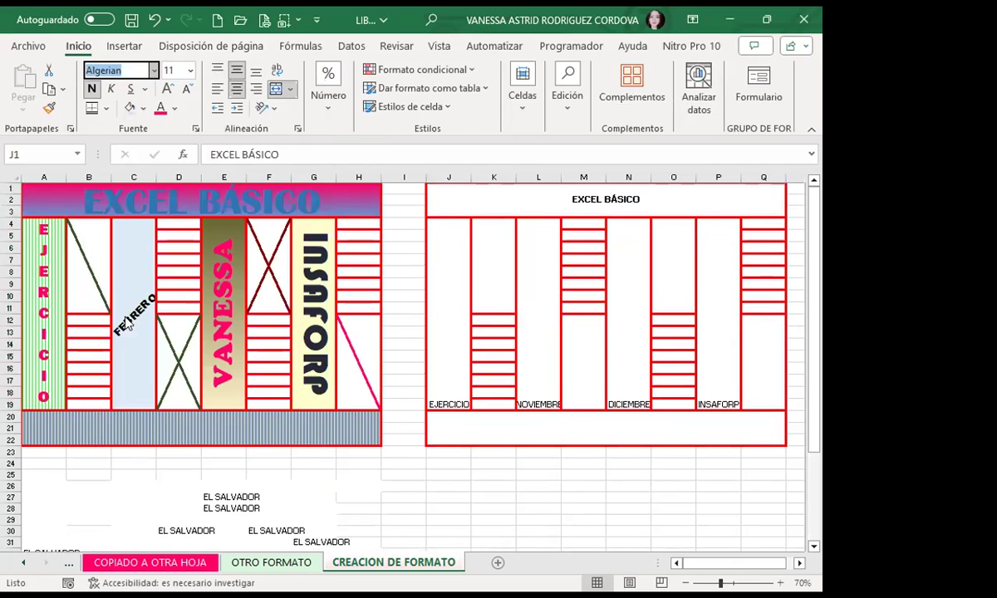
Step: Increase the EXCEL BÁSICO title font size by several steps
{"action": "left_click", "coordinate": [168, 89]}
{"action": "left_click", "coordinate": [168, 89]}
{"action": "left_click", "coordinate": [167, 89]}
{"action": "left_click", "coordinate": [168, 89]}
{"action": "left_click", "coordinate": [168, 89]}
{"action": "left_click", "coordinate": [168, 89]}
{"action": "left_click", "coordinate": [168, 89]}
{"action": "left_click", "coordinate": [168, 89]}
{"action": "left_click", "coordinate": [168, 89]}
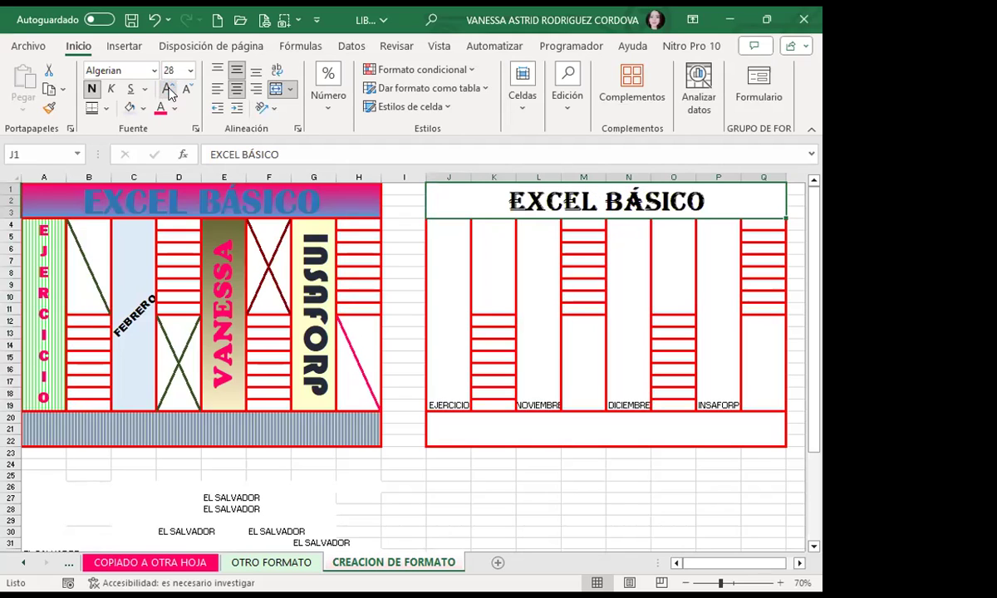
{"action": "left_click", "coordinate": [168, 90]}
Step: Stack EJERCICIO vertically in J4 and set its font to Aptos Black
{"action": "left_click", "coordinate": [445, 280]}
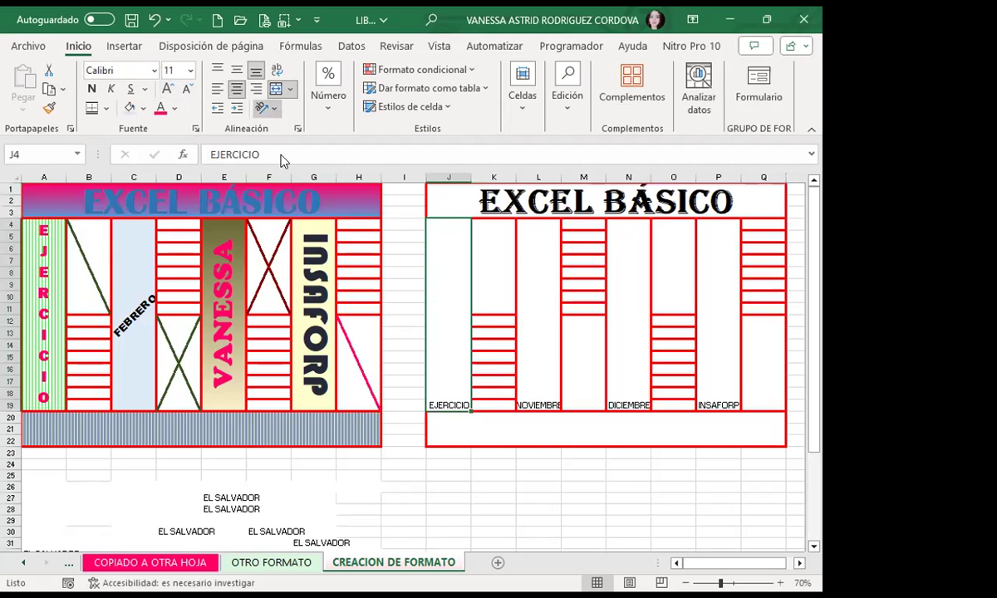
{"action": "left_click", "coordinate": [290, 176]}
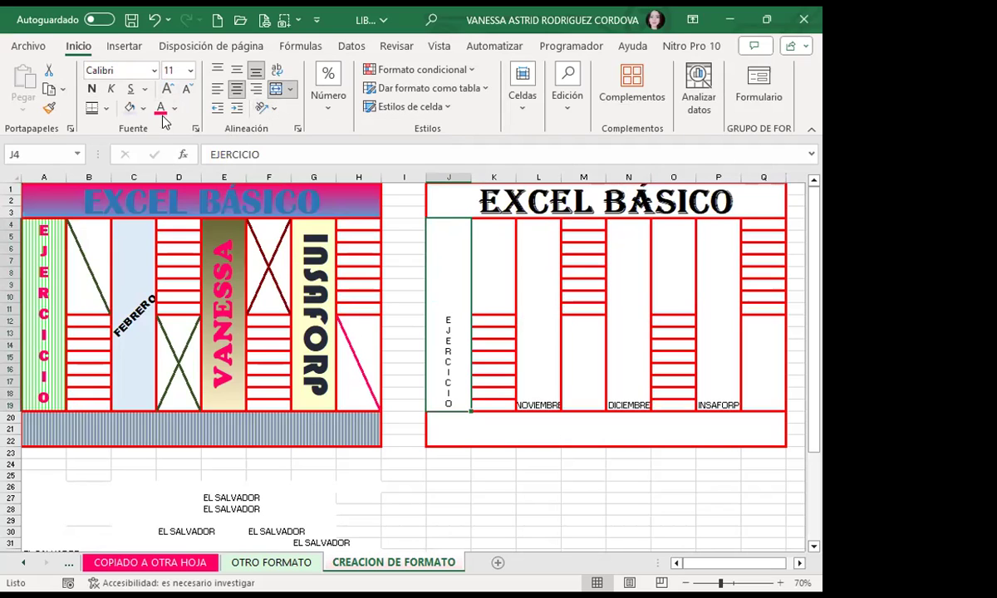
{"action": "left_click", "coordinate": [237, 69]}
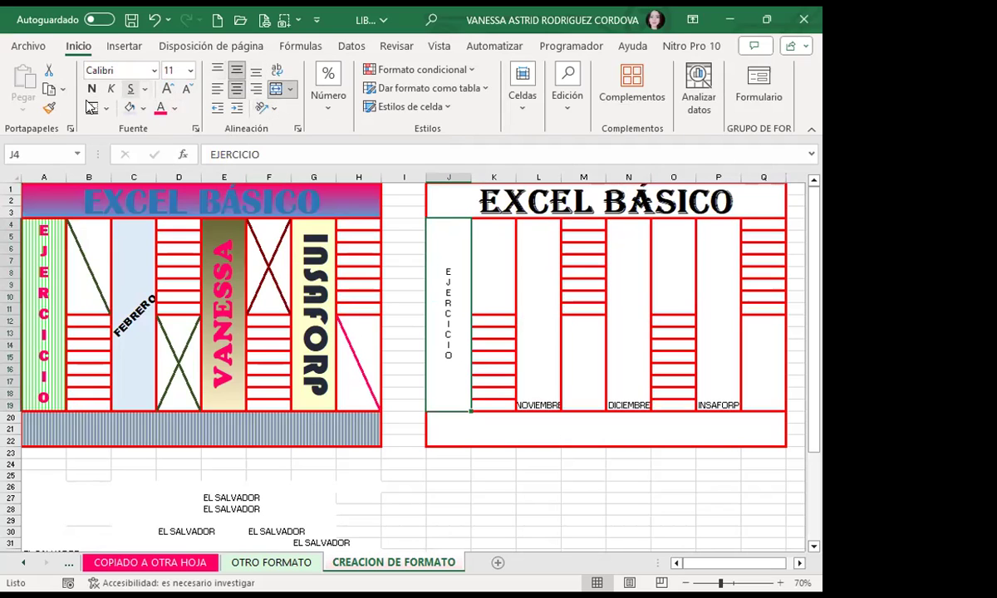
{"action": "left_click", "coordinate": [153, 69]}
{"action": "left_click", "coordinate": [124, 321]}
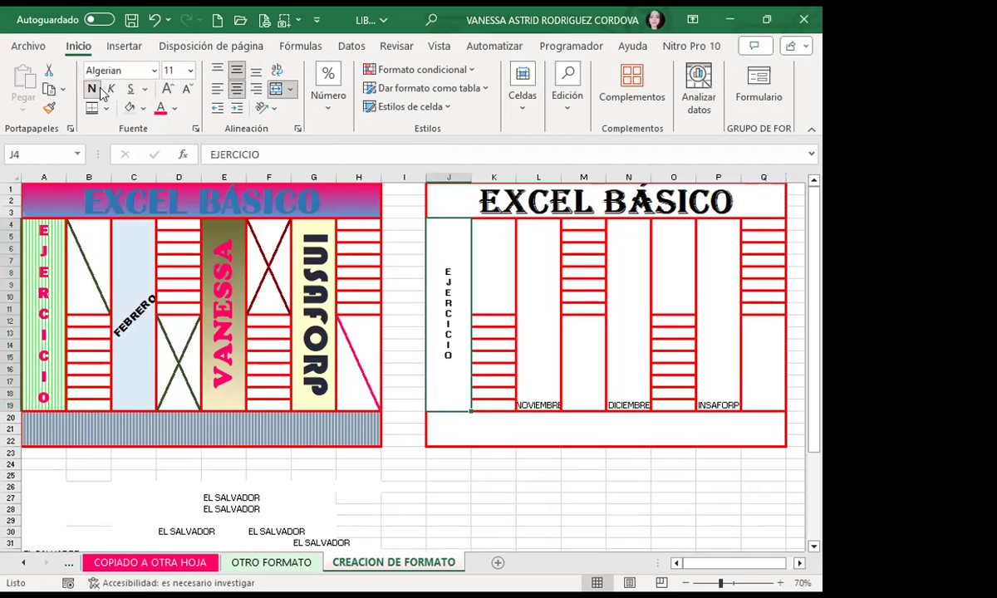
{"action": "left_click", "coordinate": [154, 70]}
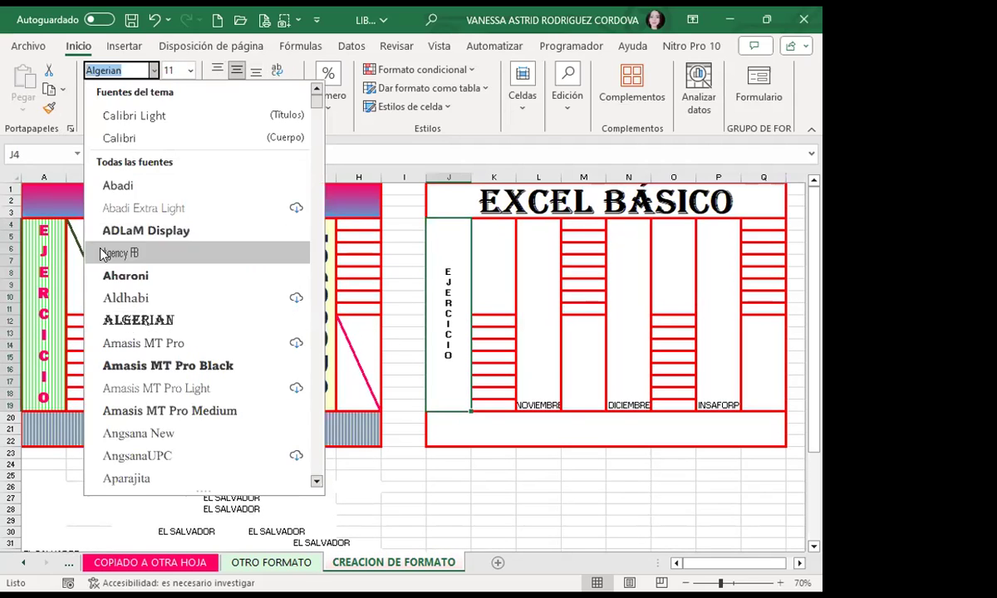
{"action": "scroll", "coordinate": [140, 341], "scroll_direction": "down", "scroll_amount": 6}
{"action": "scroll", "coordinate": [140, 341], "scroll_direction": "down", "scroll_amount": 6}
{"action": "scroll", "coordinate": [145, 205], "scroll_direction": "up", "scroll_amount": 2}
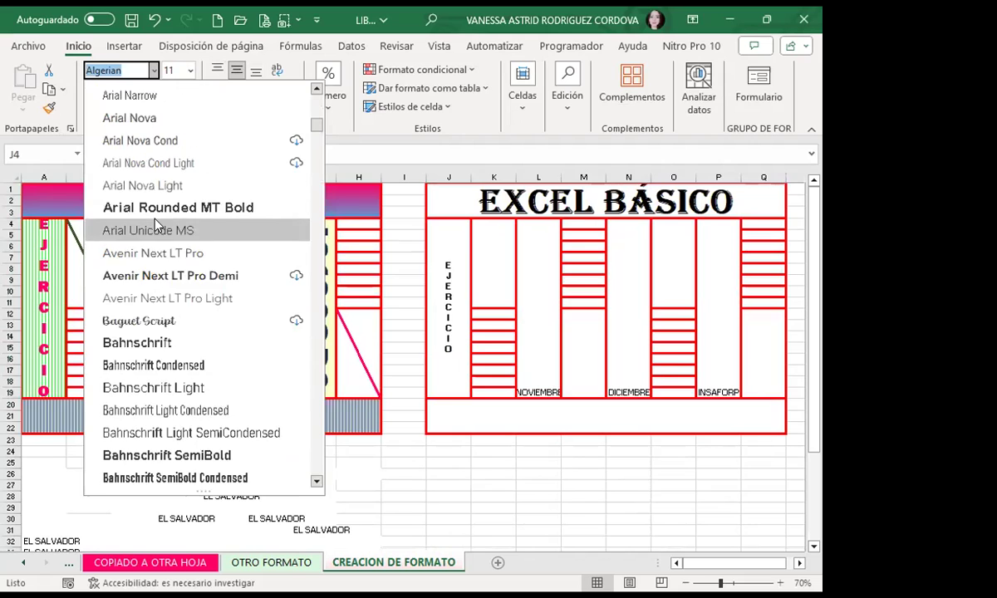
{"action": "scroll", "coordinate": [152, 175], "scroll_direction": "up", "scroll_amount": 4}
{"action": "key", "text": "Escape"}
{"action": "key", "text": "ctrl+z"}
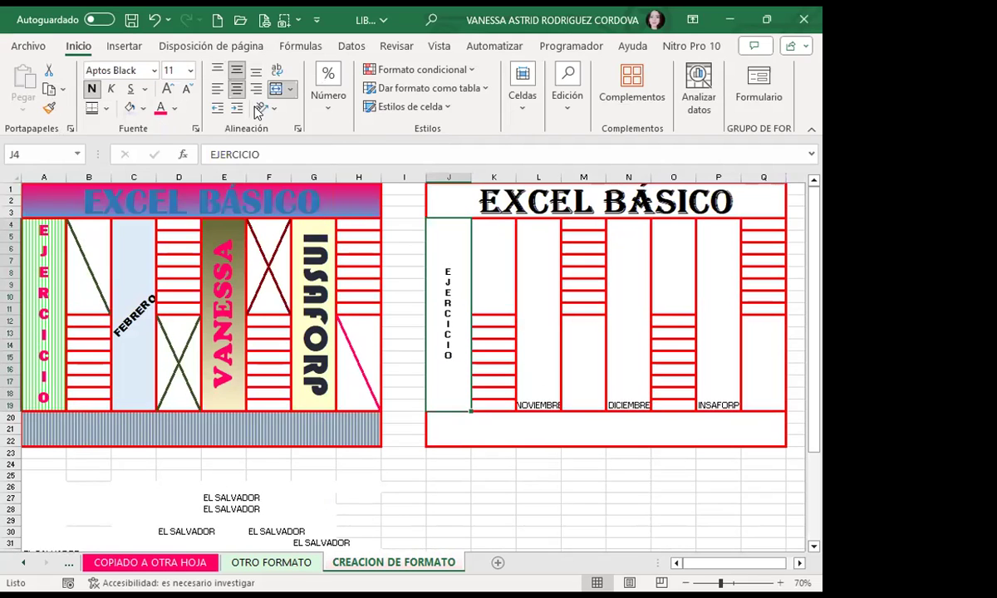
Step: Enlarge the EJERCICIO text to size 18
{"action": "left_click", "coordinate": [170, 89]}
{"action": "left_click", "coordinate": [169, 89]}
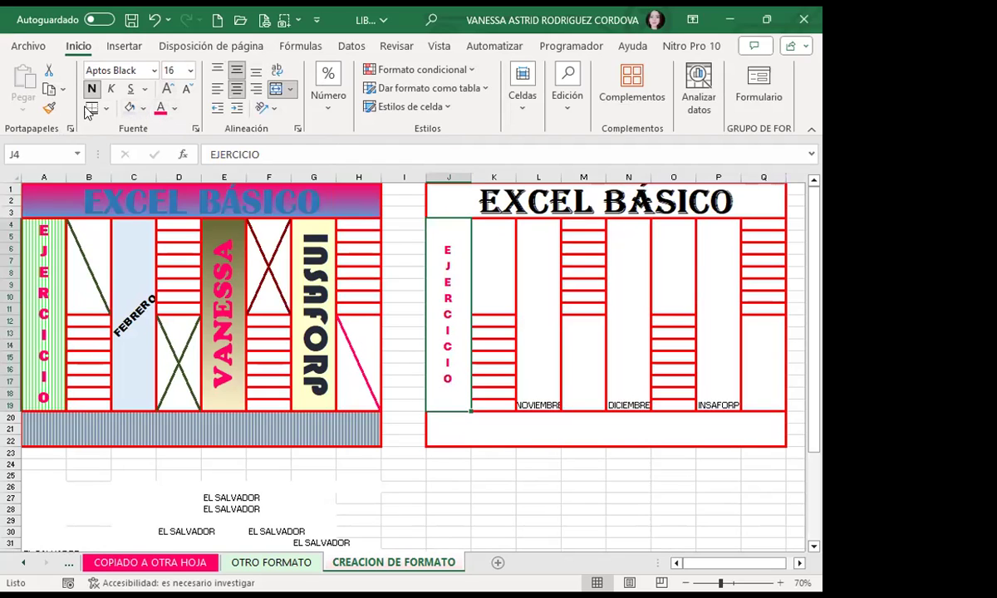
{"action": "left_click", "coordinate": [165, 92]}
{"action": "left_click", "coordinate": [165, 91]}
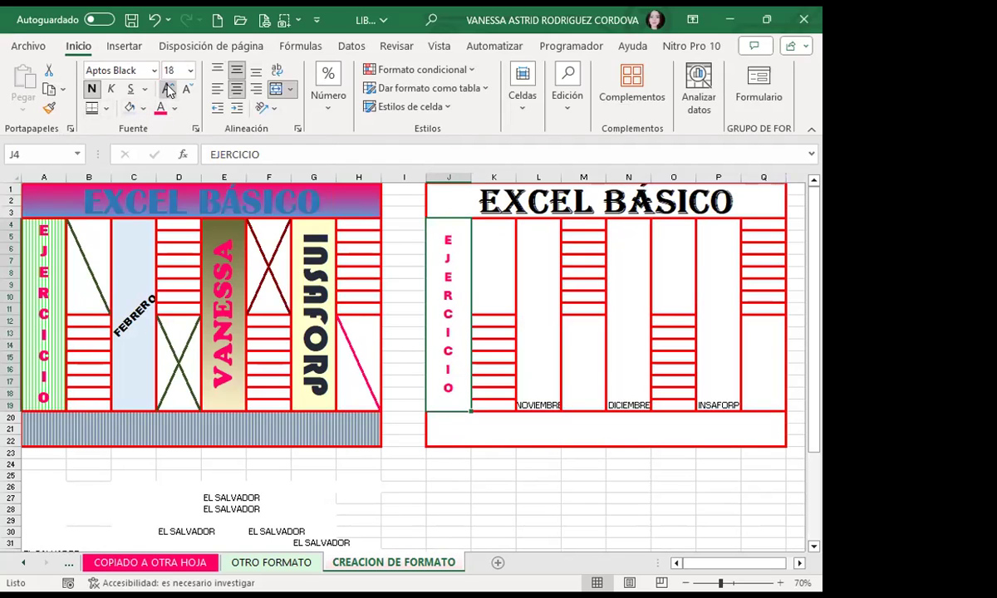
{"action": "left_click", "coordinate": [536, 309]}
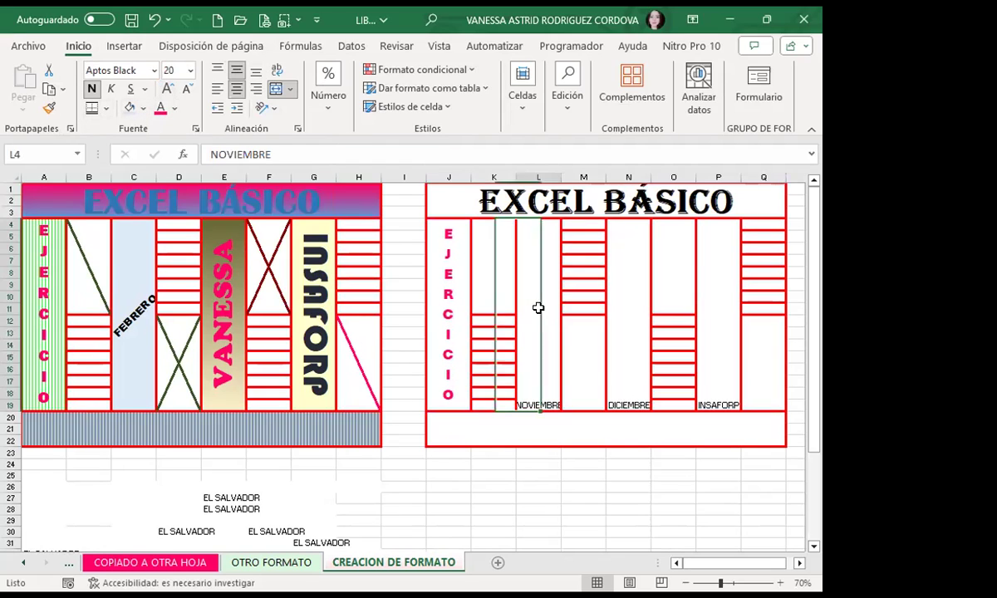
Step: Angle NOVIEMBRE upward, centre it vertically, and set it in bold Aharoni
{"action": "left_click", "coordinate": [265, 108]}
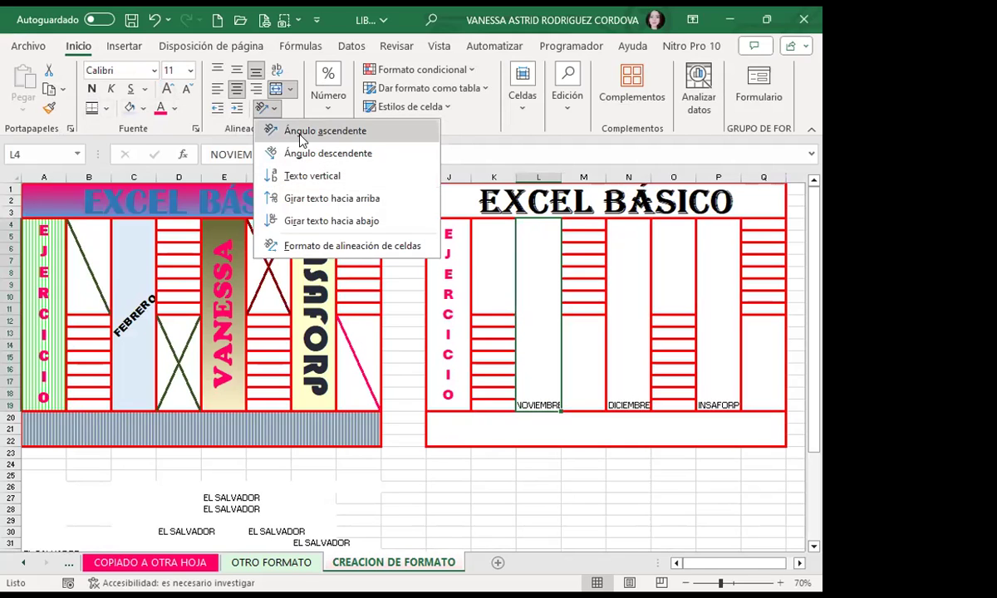
{"action": "left_click", "coordinate": [301, 140]}
{"action": "left_click", "coordinate": [237, 70]}
{"action": "left_click", "coordinate": [91, 89]}
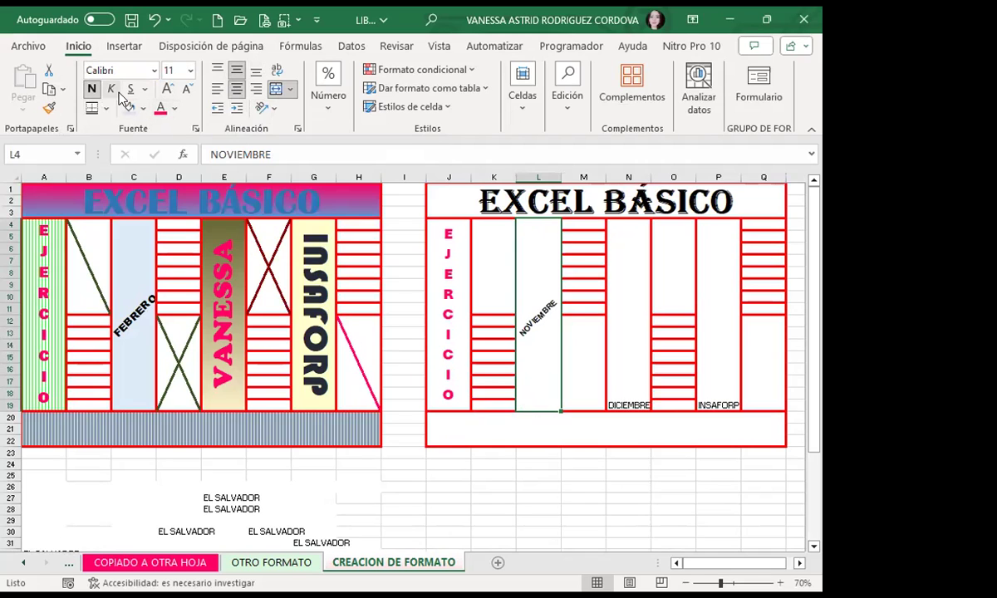
{"action": "left_click", "coordinate": [153, 71]}
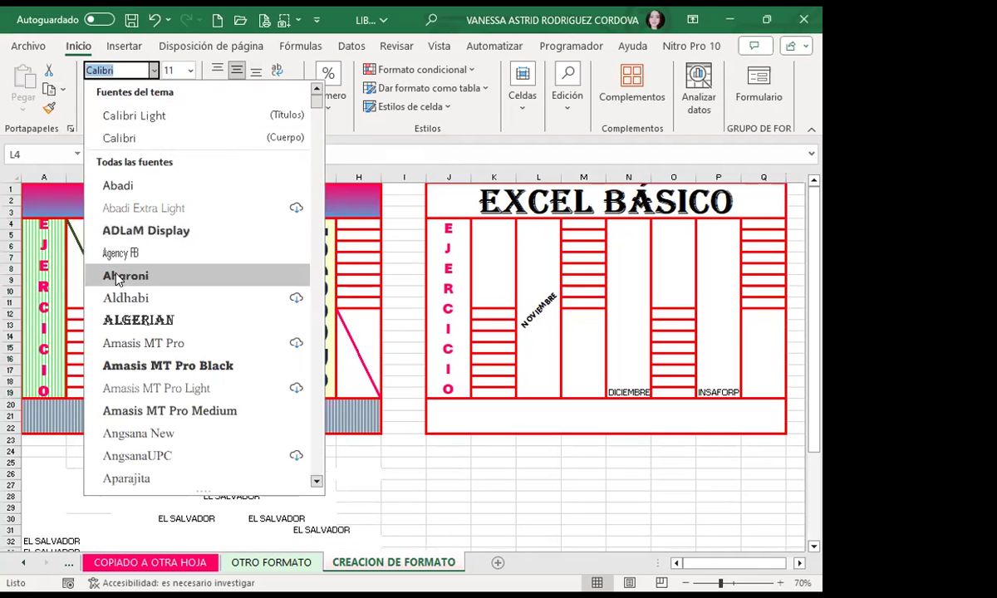
{"action": "left_click", "coordinate": [133, 275]}
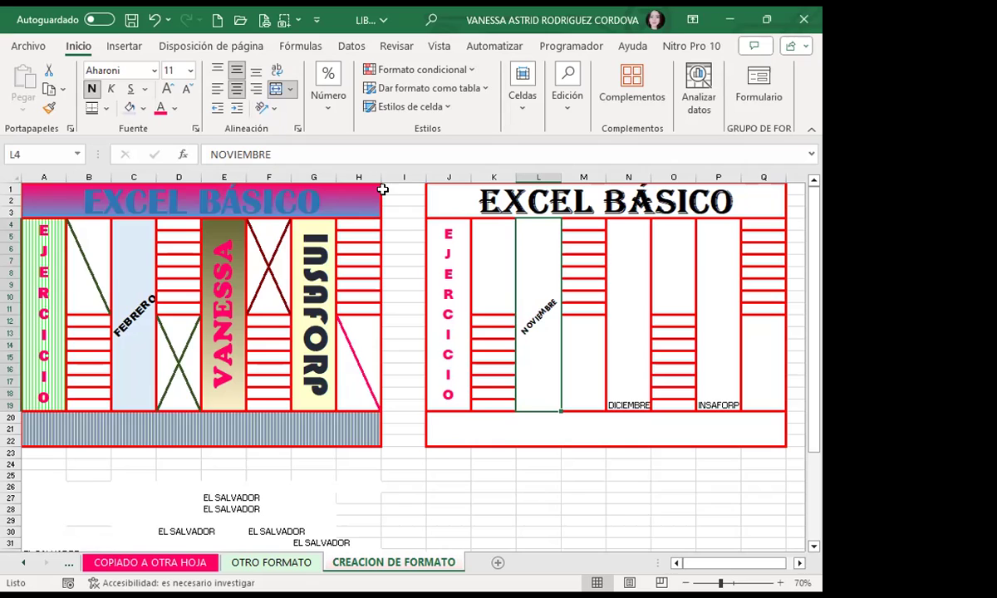
Step: Rotate DICIEMBRE in N4 to read upward and set it in Arial Rounded
{"action": "left_click", "coordinate": [629, 321]}
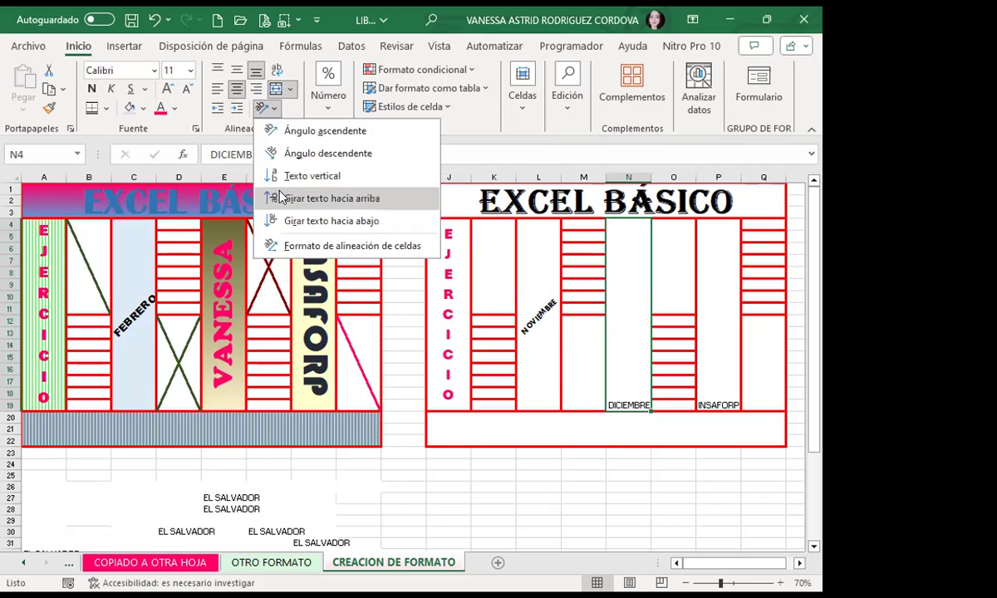
{"action": "left_click", "coordinate": [281, 197]}
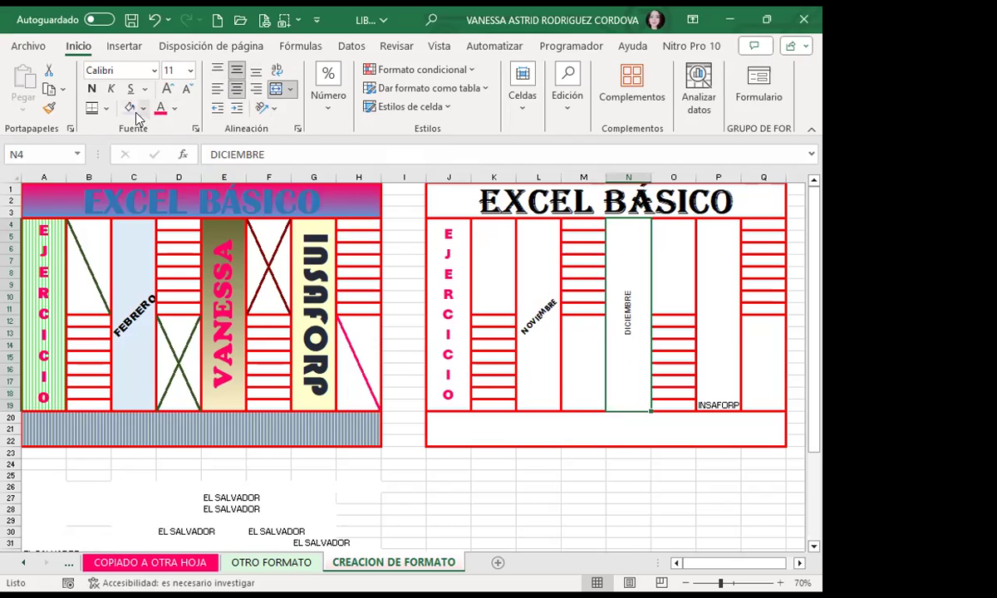
{"action": "left_click", "coordinate": [154, 71]}
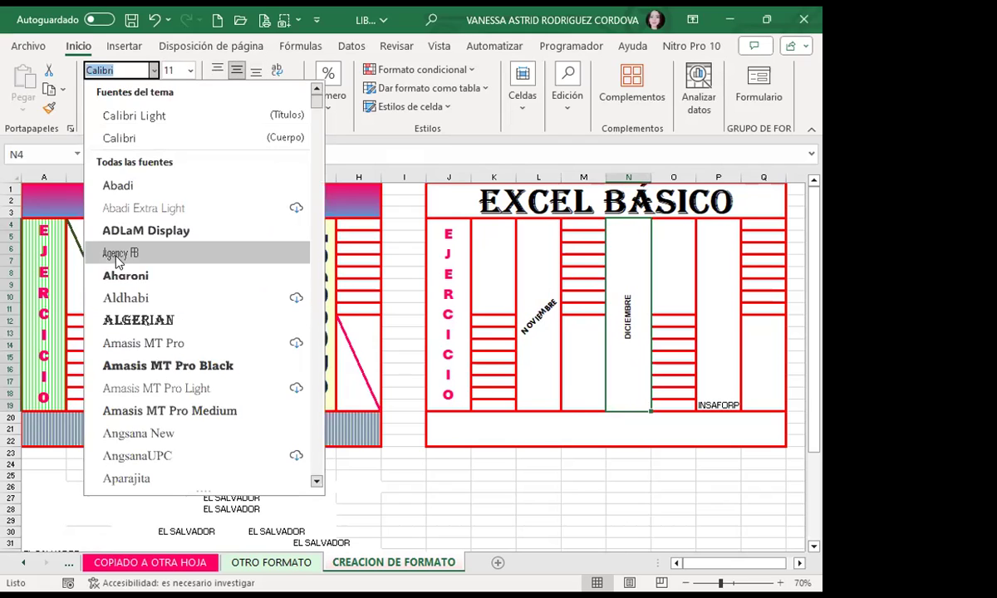
{"action": "scroll", "coordinate": [146, 359], "scroll_direction": "down", "scroll_amount": 3}
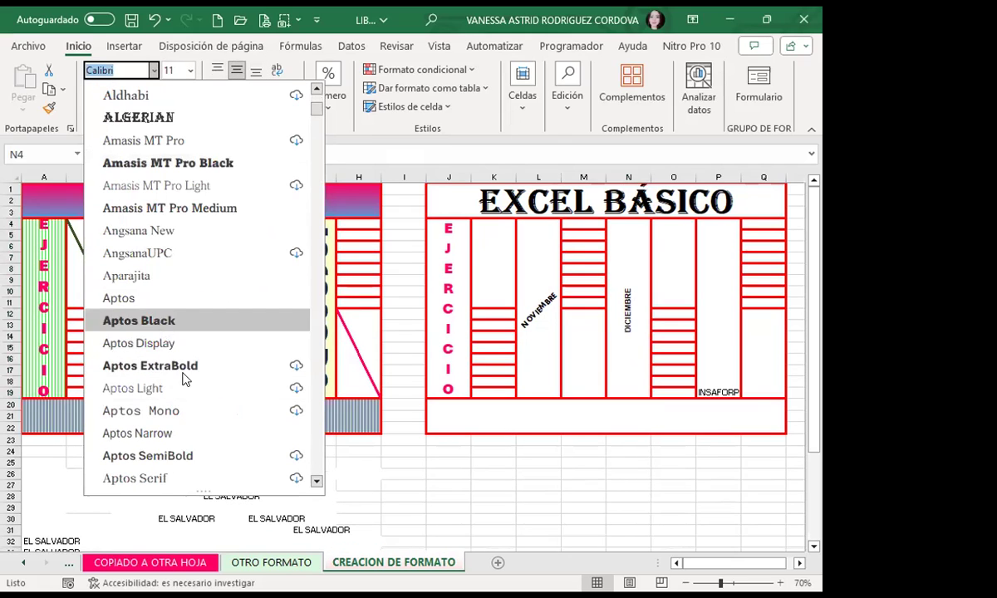
{"action": "scroll", "coordinate": [184, 380], "scroll_direction": "down", "scroll_amount": 1}
{"action": "scroll", "coordinate": [187, 378], "scroll_direction": "down", "scroll_amount": 2}
{"action": "scroll", "coordinate": [188, 370], "scroll_direction": "down", "scroll_amount": 2}
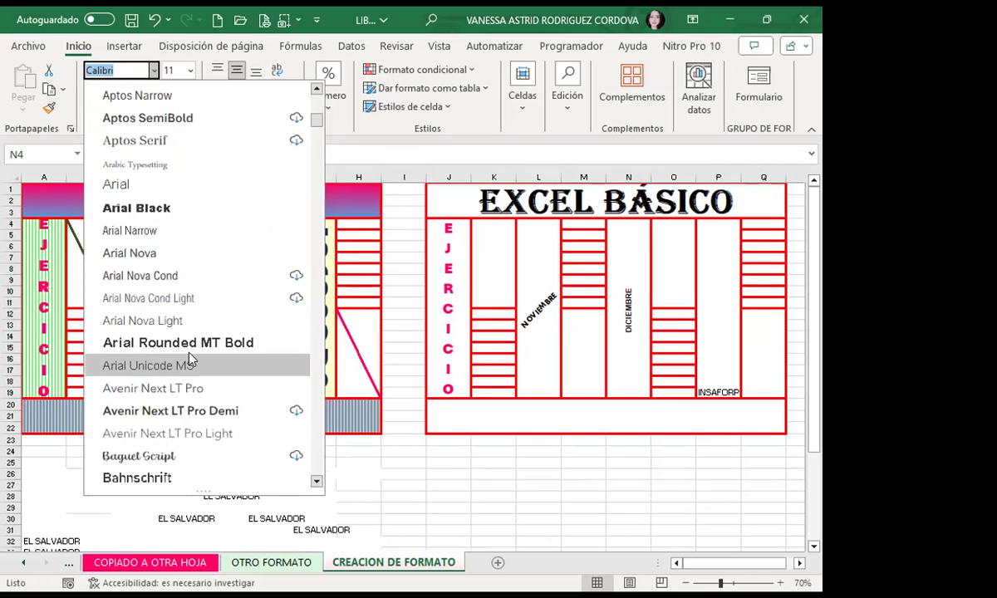
{"action": "left_click", "coordinate": [183, 342]}
Step: Increase the DICIEMBRE font size by several steps
{"action": "left_click", "coordinate": [167, 89]}
{"action": "left_click", "coordinate": [167, 89]}
{"action": "left_click", "coordinate": [167, 89]}
{"action": "left_click", "coordinate": [166, 88]}
{"action": "left_click", "coordinate": [167, 89]}
{"action": "left_click", "coordinate": [167, 88]}
{"action": "left_click", "coordinate": [167, 88]}
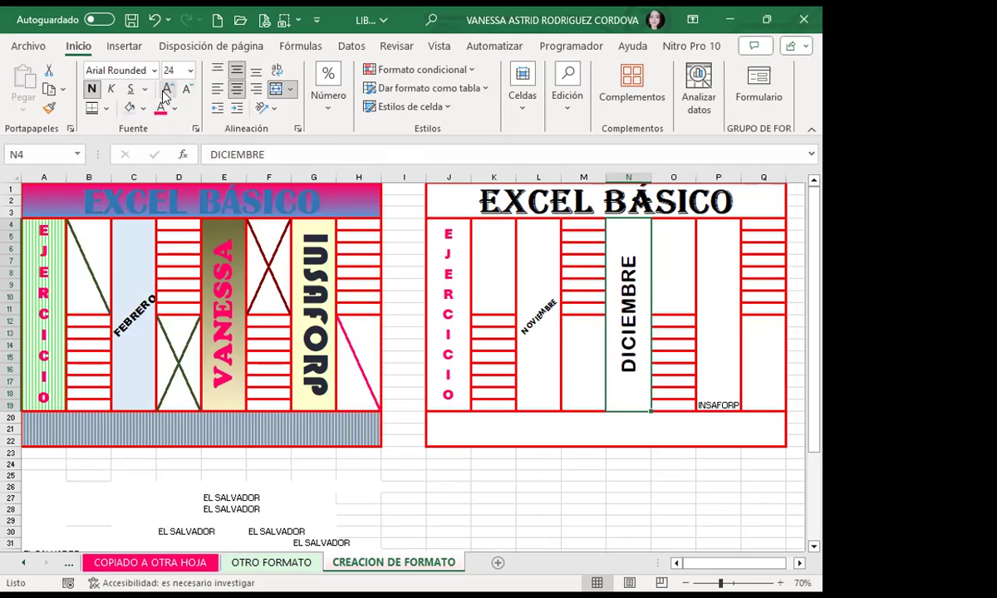
{"action": "left_click", "coordinate": [167, 89]}
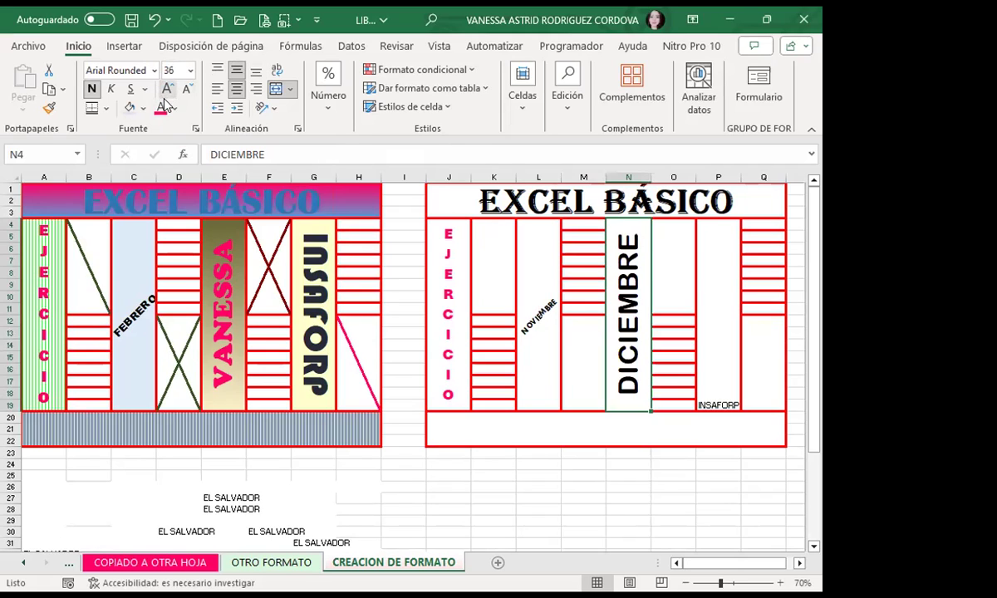
{"action": "left_click", "coordinate": [703, 270]}
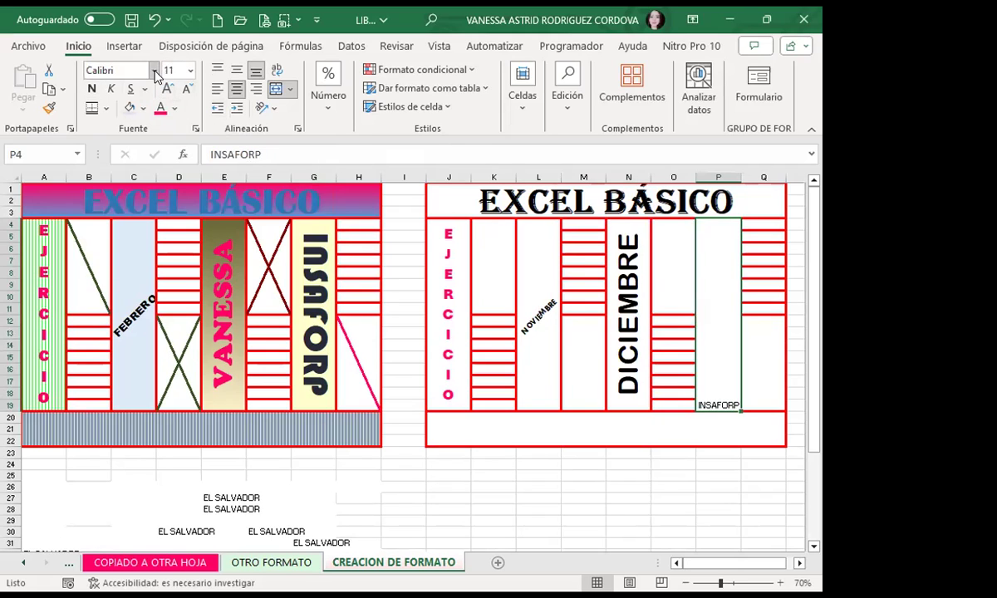
Step: Set INSAFORP in P4 to the Castellar font, vertically centred
{"action": "left_click", "coordinate": [154, 70]}
{"action": "key", "text": "Down"}
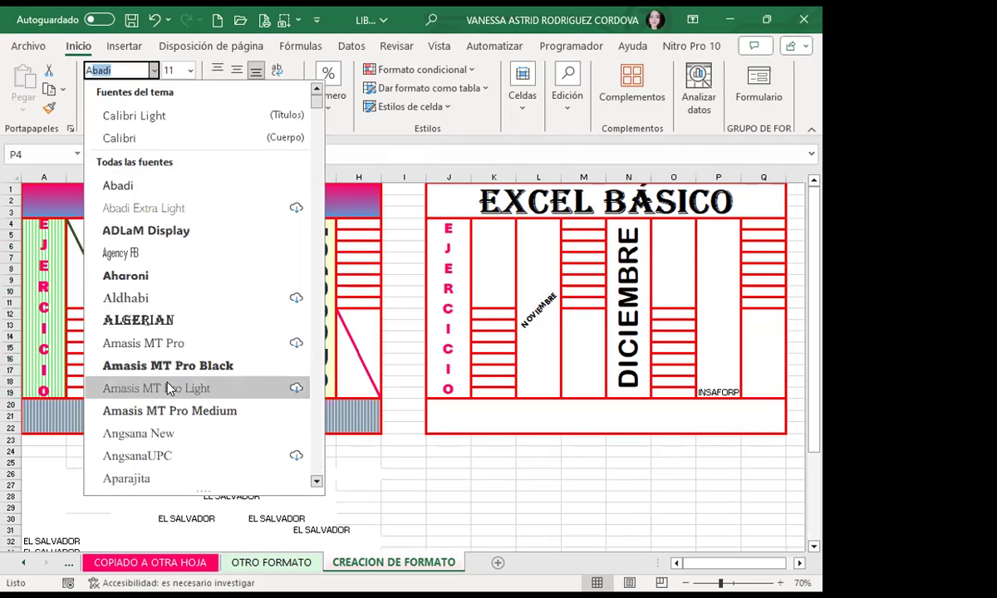
{"action": "scroll", "coordinate": [166, 388], "scroll_direction": "down", "scroll_amount": 3}
{"action": "scroll", "coordinate": [166, 388], "scroll_direction": "down", "scroll_amount": 4}
{"action": "scroll", "coordinate": [166, 389], "scroll_direction": "down", "scroll_amount": 4}
{"action": "scroll", "coordinate": [163, 396], "scroll_direction": "down", "scroll_amount": 3}
{"action": "scroll", "coordinate": [164, 394], "scroll_direction": "down", "scroll_amount": 3}
{"action": "scroll", "coordinate": [164, 392], "scroll_direction": "down", "scroll_amount": 4}
{"action": "scroll", "coordinate": [163, 392], "scroll_direction": "down", "scroll_amount": 2}
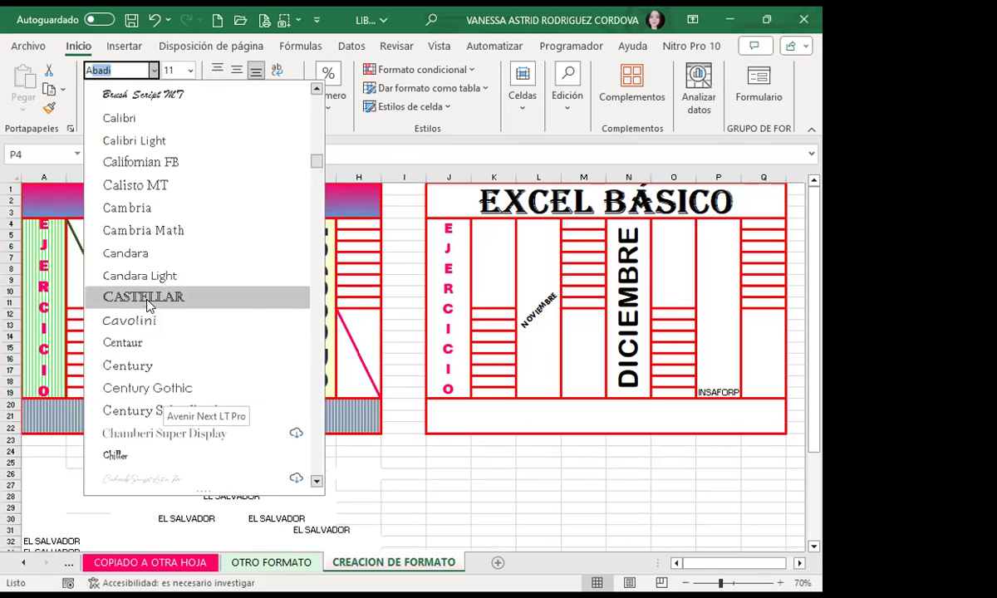
{"action": "left_click", "coordinate": [148, 304]}
{"action": "left_click", "coordinate": [236, 70]}
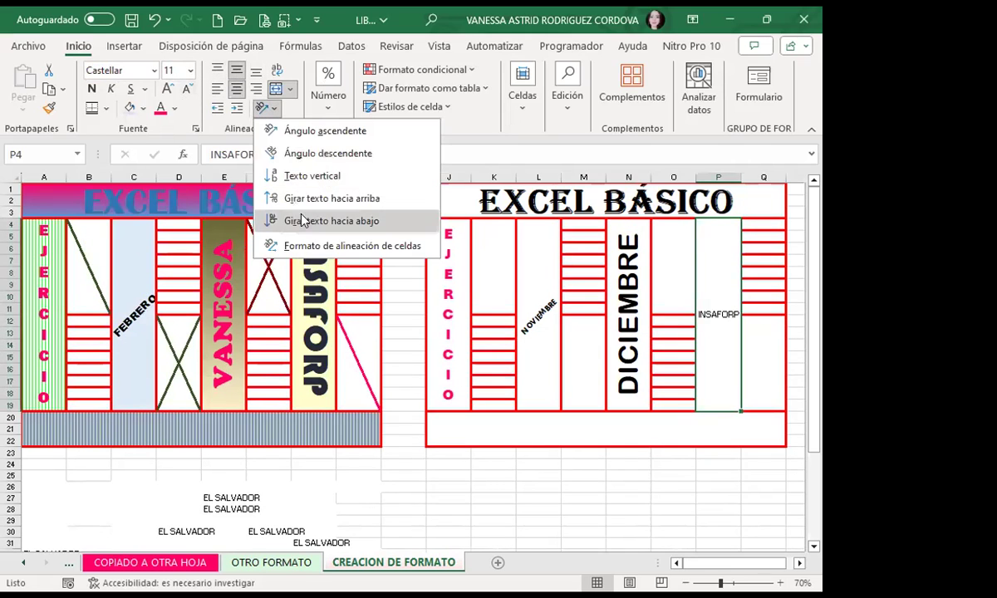
Step: Rotate INSAFORP to read downward and size it to 36 pt after trying 48
{"action": "left_click", "coordinate": [297, 221]}
{"action": "left_click", "coordinate": [170, 89]}
{"action": "left_click", "coordinate": [170, 89]}
{"action": "left_click", "coordinate": [171, 89]}
{"action": "left_click", "coordinate": [170, 89]}
{"action": "left_click", "coordinate": [92, 89]}
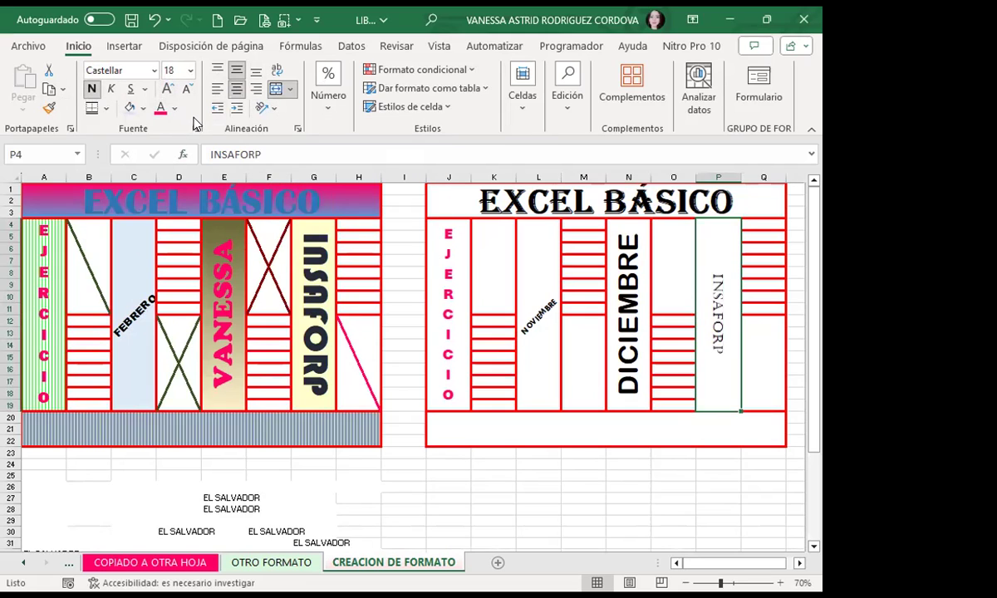
{"action": "left_click", "coordinate": [168, 89]}
{"action": "left_click", "coordinate": [169, 89]}
{"action": "left_click", "coordinate": [169, 89]}
{"action": "left_click", "coordinate": [168, 89]}
{"action": "left_click", "coordinate": [168, 89]}
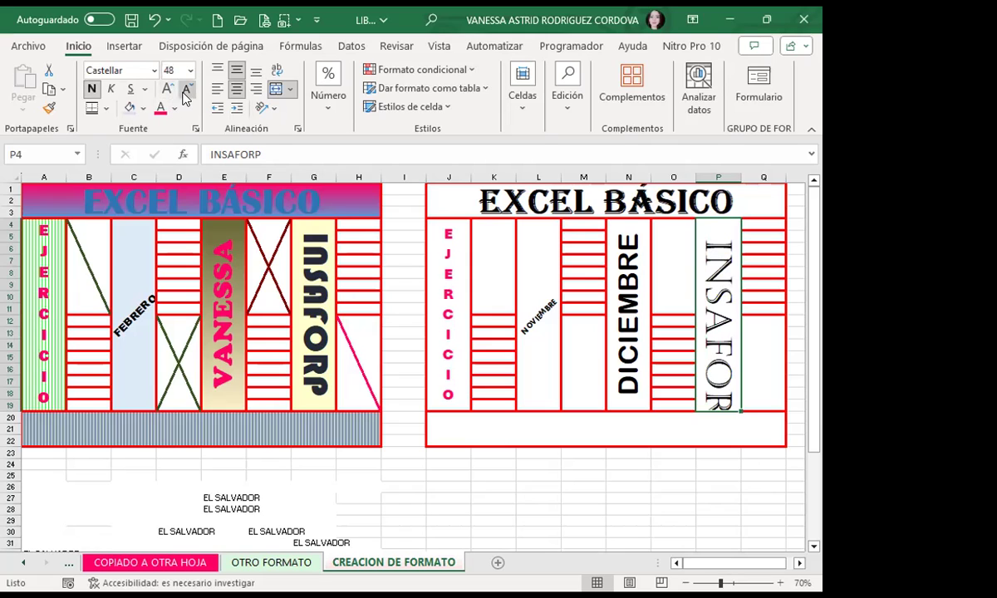
{"action": "left_click", "coordinate": [186, 88]}
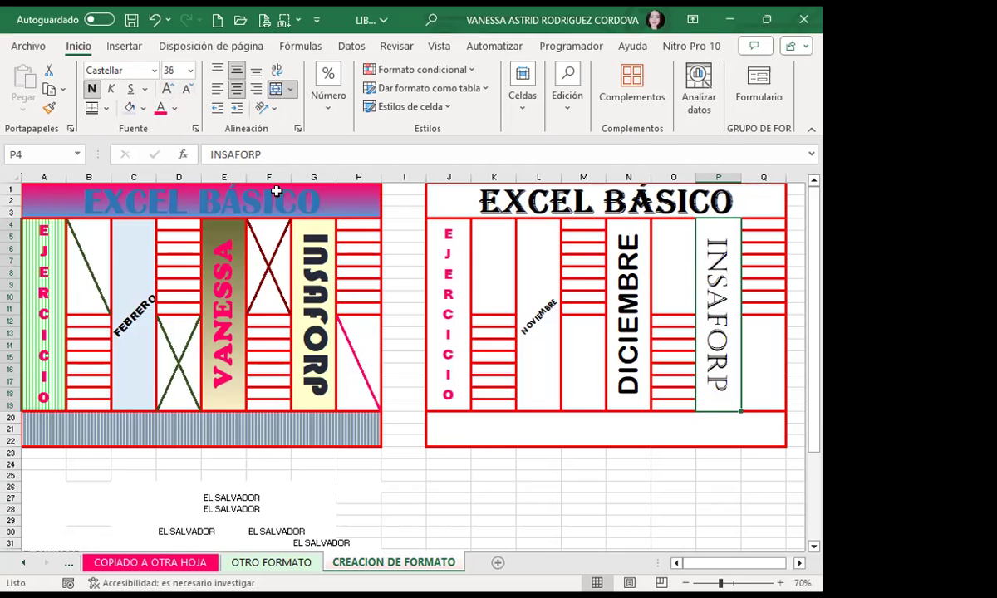
{"action": "left_click", "coordinate": [526, 455]}
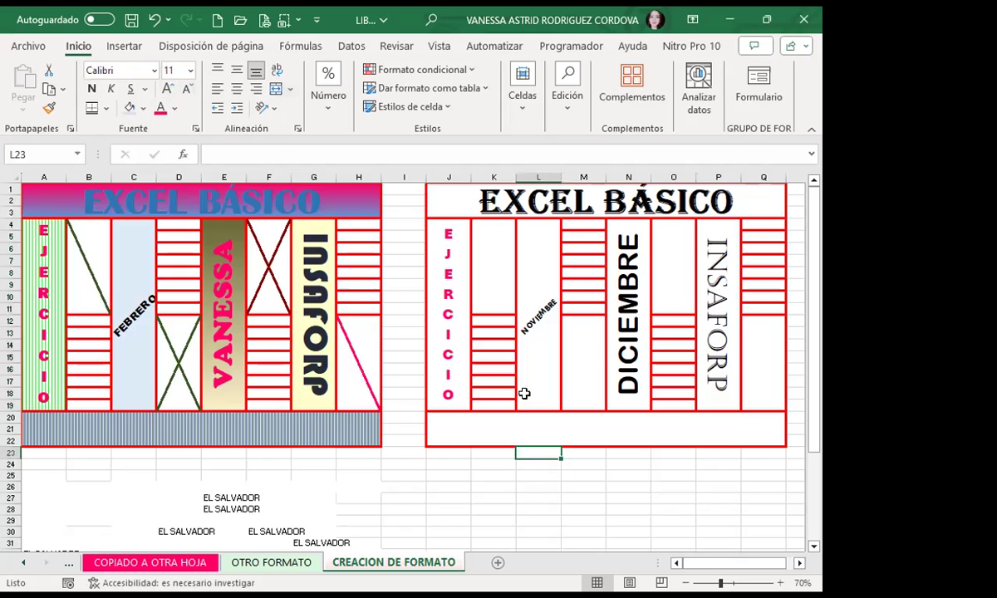
Step: Colour the DICIEMBRE text in N4 cyan
{"action": "left_click", "coordinate": [614, 319]}
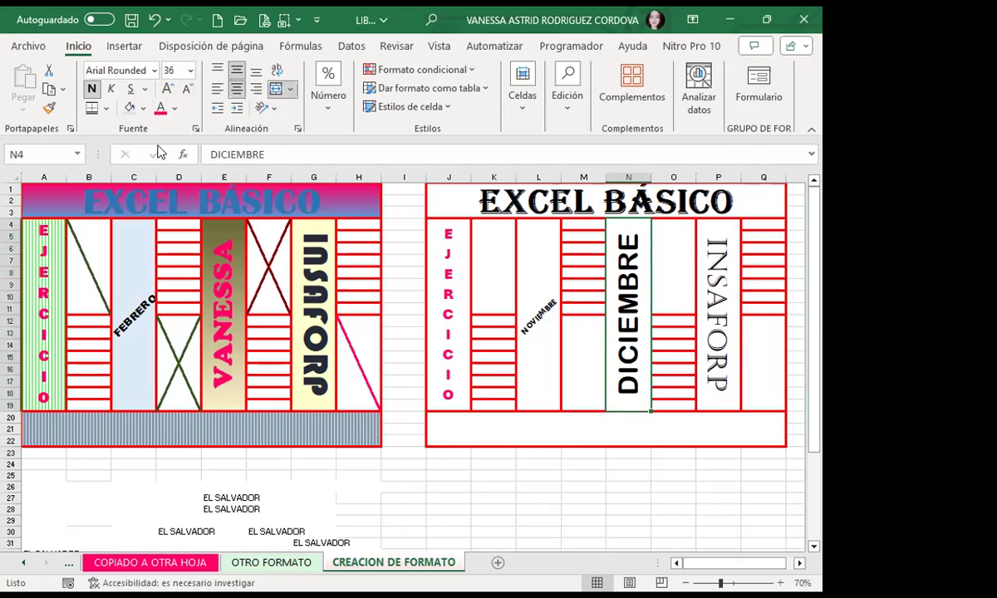
{"action": "left_click", "coordinate": [174, 108]}
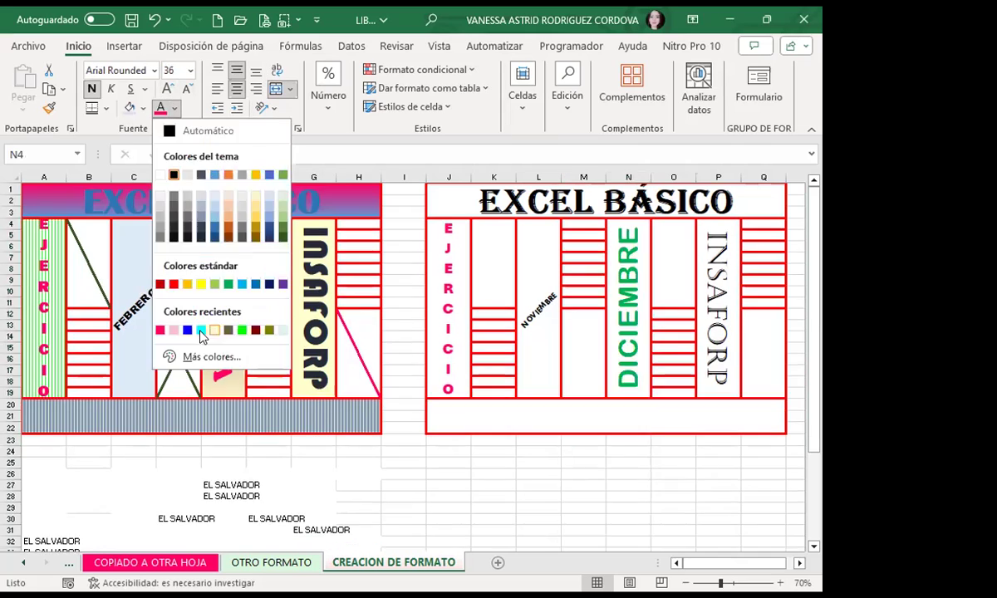
{"action": "left_click", "coordinate": [177, 326]}
Step: Colour the INSAFORP text in P4 grey, after trying dark green and red
{"action": "left_click", "coordinate": [711, 274]}
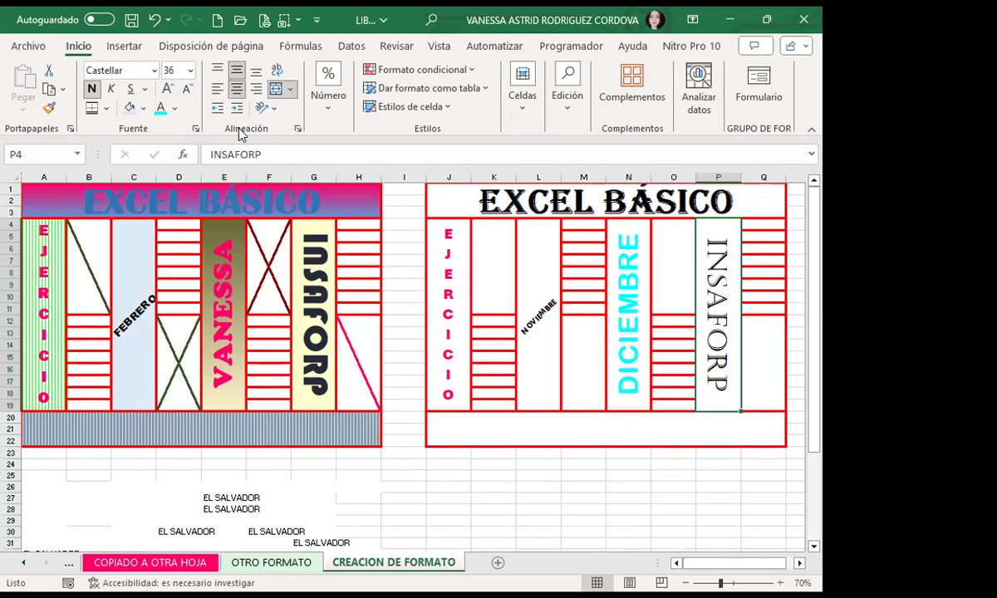
{"action": "left_click", "coordinate": [175, 108]}
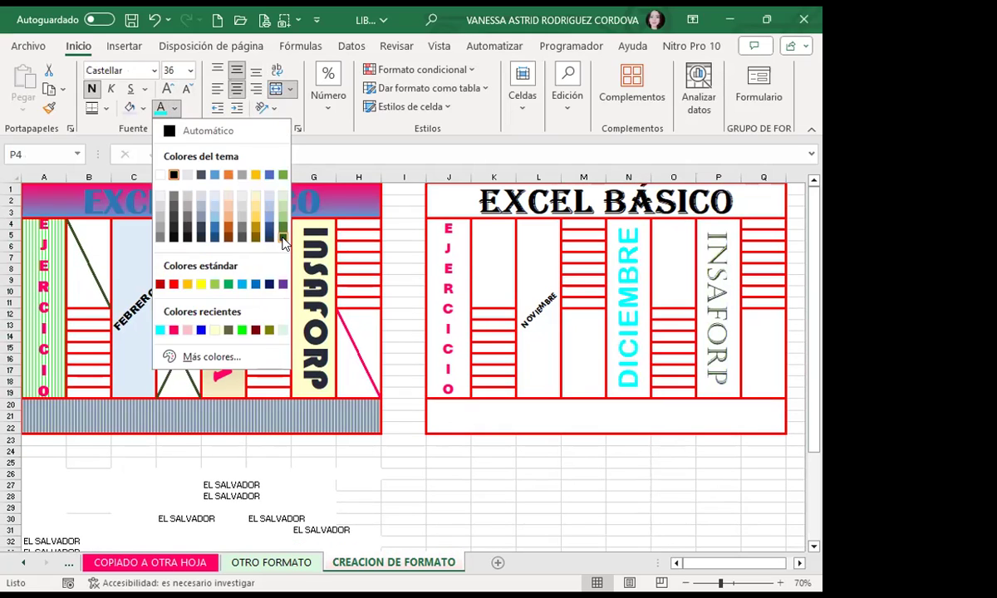
{"action": "left_click", "coordinate": [283, 240]}
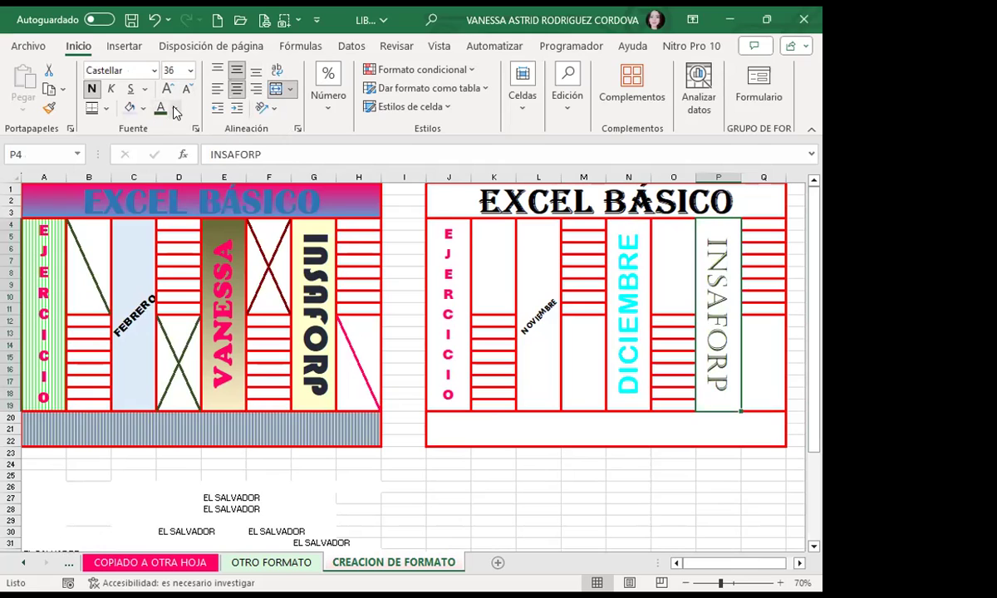
{"action": "left_click", "coordinate": [174, 108]}
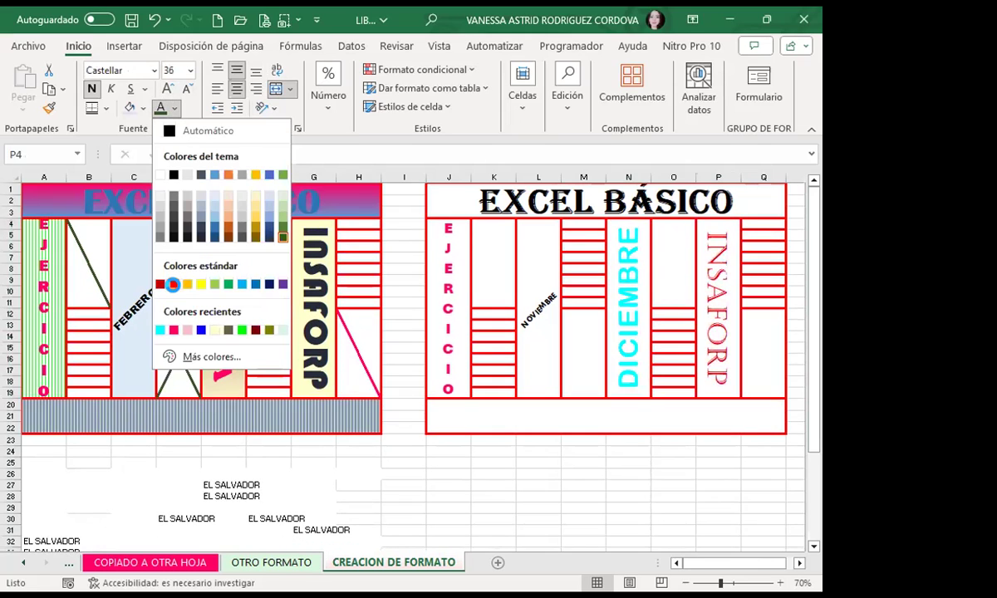
{"action": "left_click", "coordinate": [173, 285]}
{"action": "left_click", "coordinate": [174, 109]}
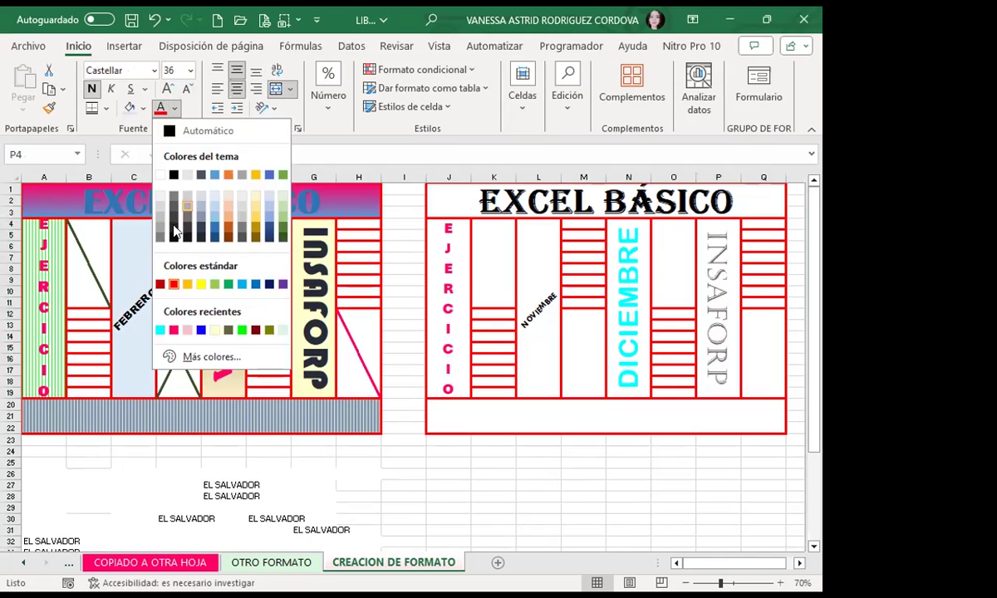
{"action": "left_click", "coordinate": [174, 234]}
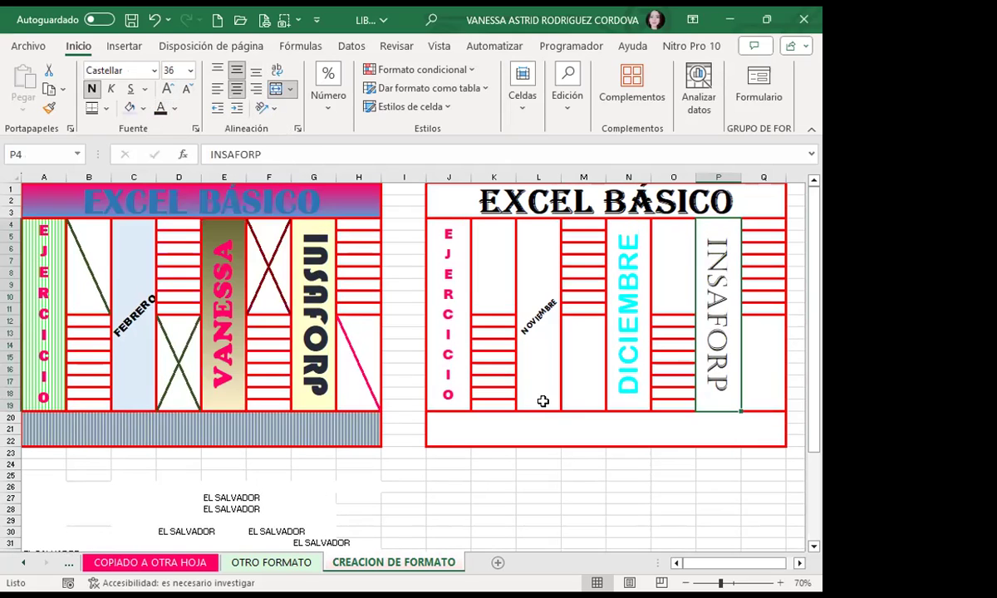
{"action": "left_click", "coordinate": [549, 366]}
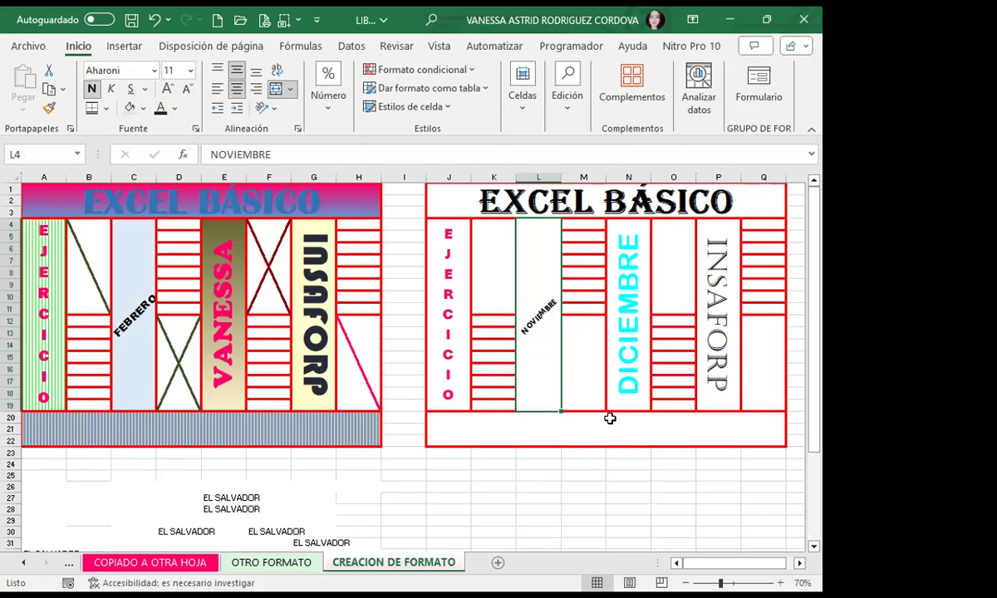
Step: Fill the J20:Q22 footer with a dark blue thin vertical-stripe pattern
{"action": "left_click", "coordinate": [503, 428]}
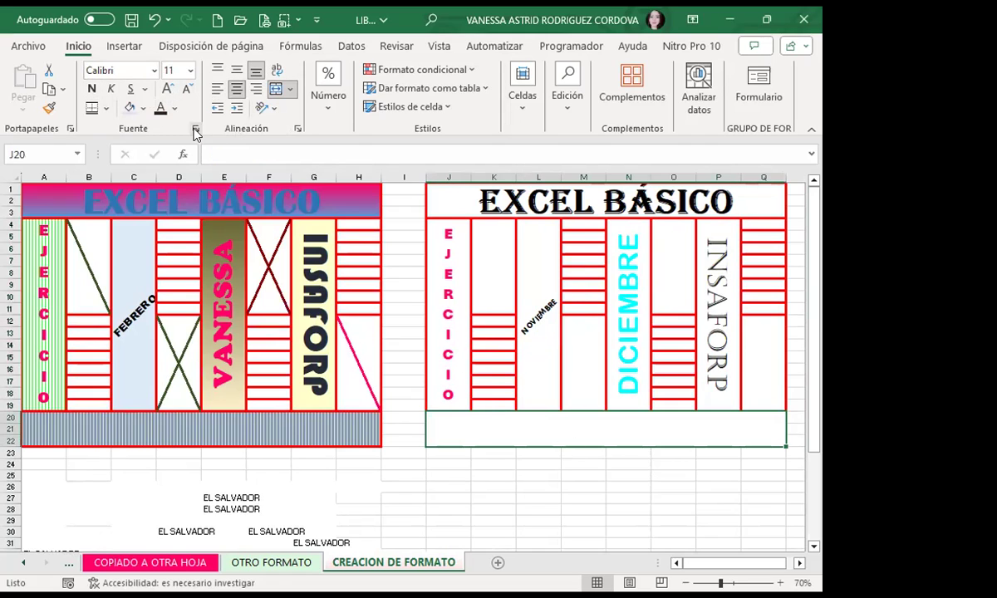
{"action": "left_click", "coordinate": [295, 119]}
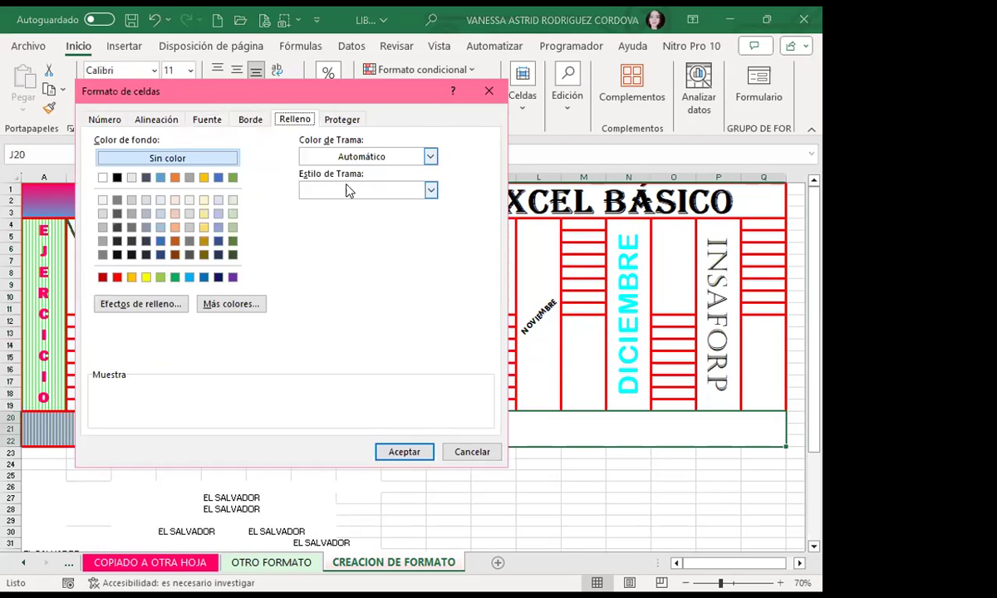
{"action": "left_click", "coordinate": [431, 157]}
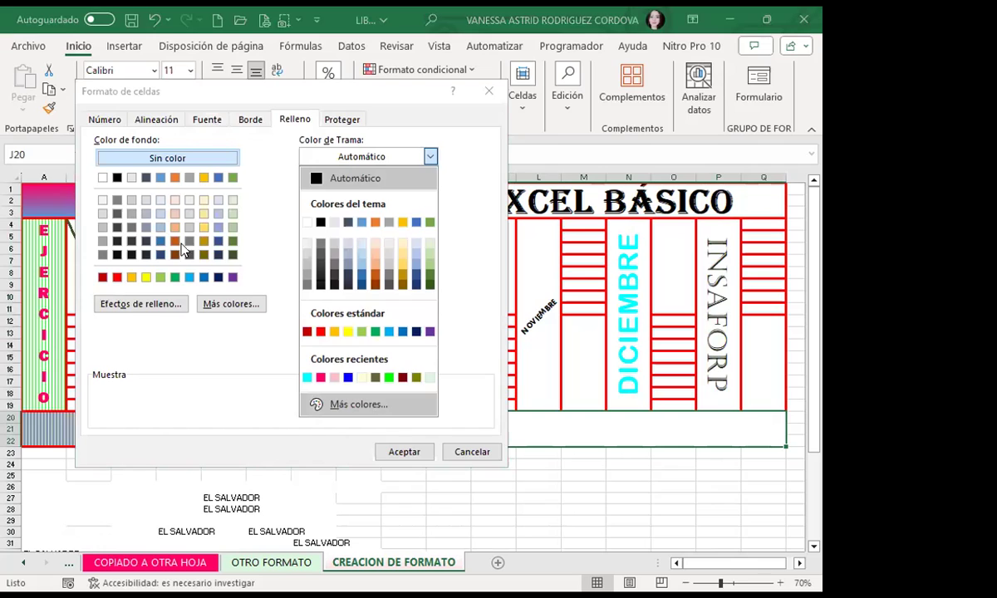
{"action": "left_click", "coordinate": [375, 406]}
{"action": "left_click", "coordinate": [214, 206]}
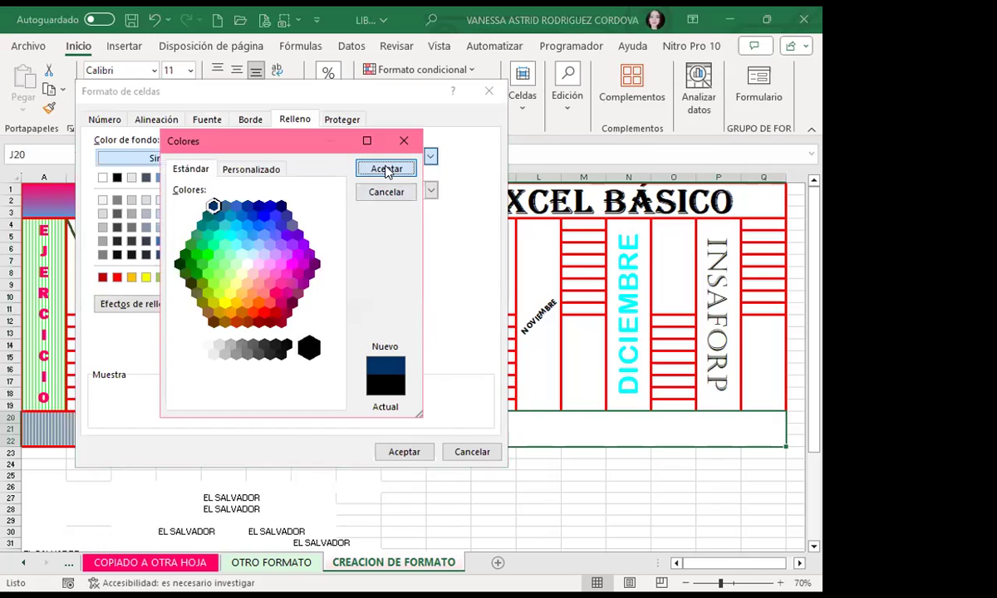
{"action": "left_click", "coordinate": [387, 169]}
{"action": "left_click", "coordinate": [430, 191]}
{"action": "left_click", "coordinate": [329, 252]}
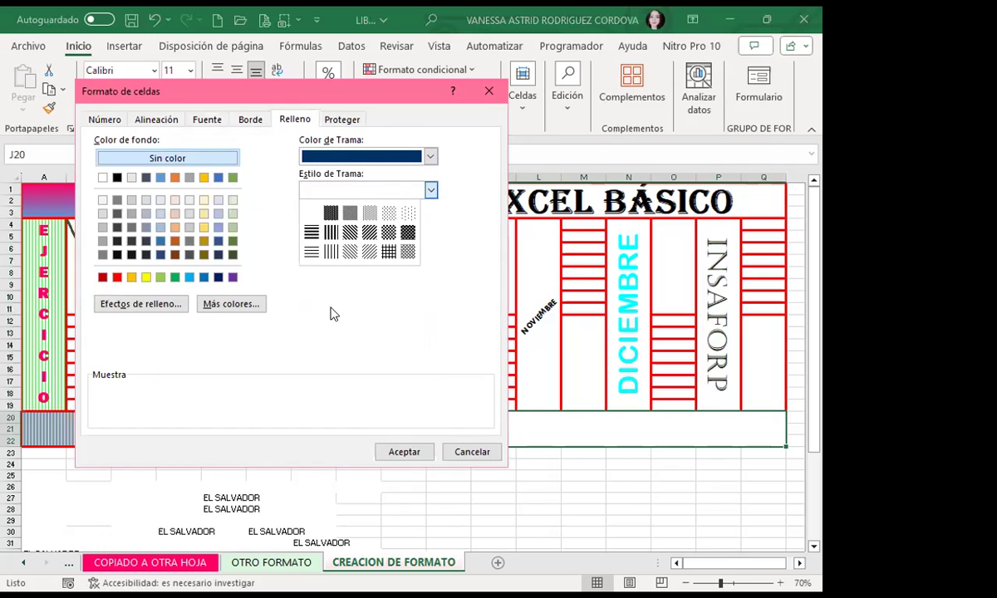
{"action": "left_click", "coordinate": [395, 451]}
{"action": "left_click", "coordinate": [550, 474]}
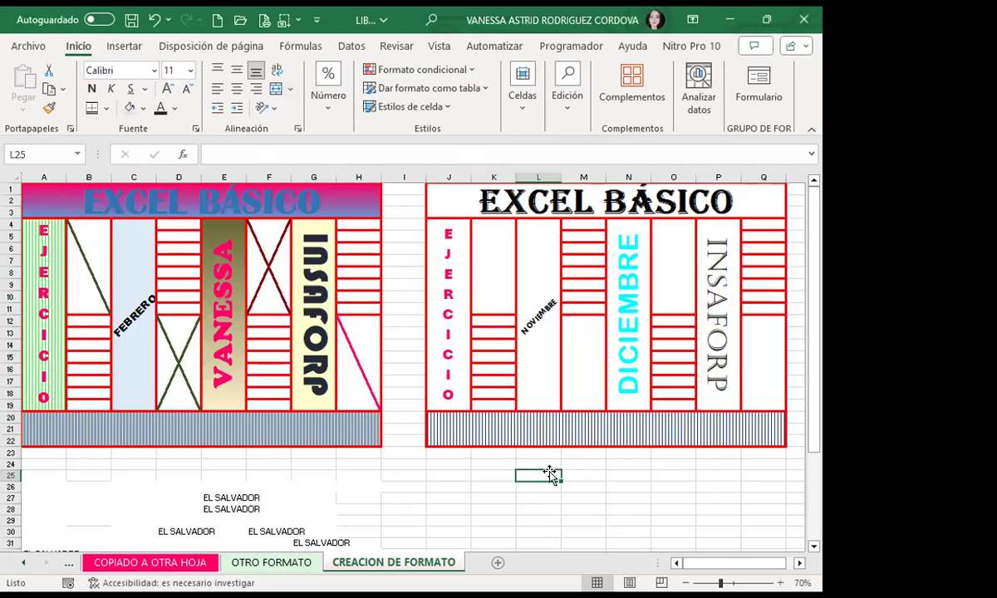
Step: Give the EJERCICIO cell a green thin vertical-stripe pattern fill
{"action": "left_click", "coordinate": [432, 283]}
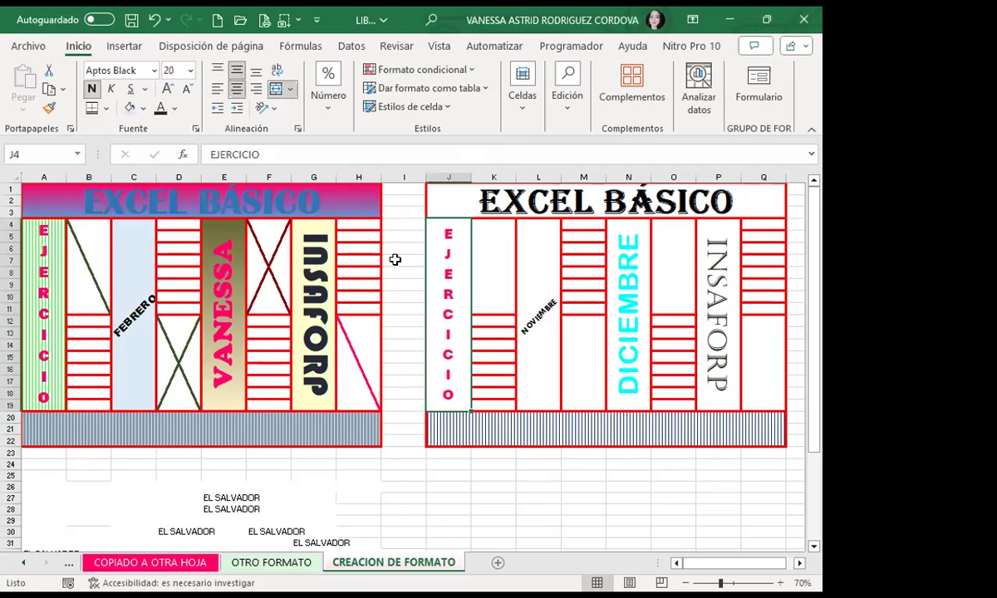
{"action": "left_click", "coordinate": [294, 130]}
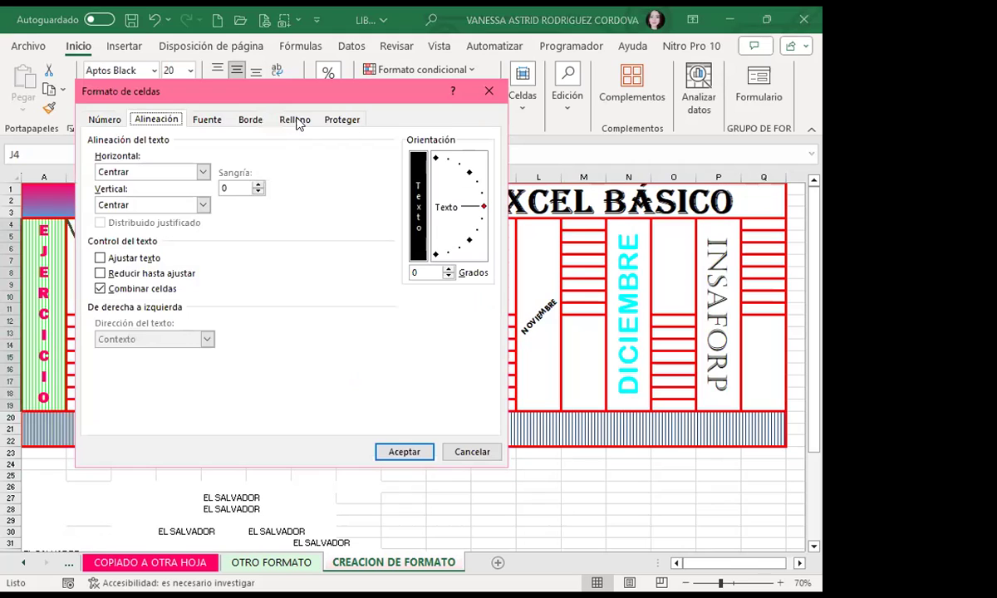
{"action": "left_click", "coordinate": [295, 120]}
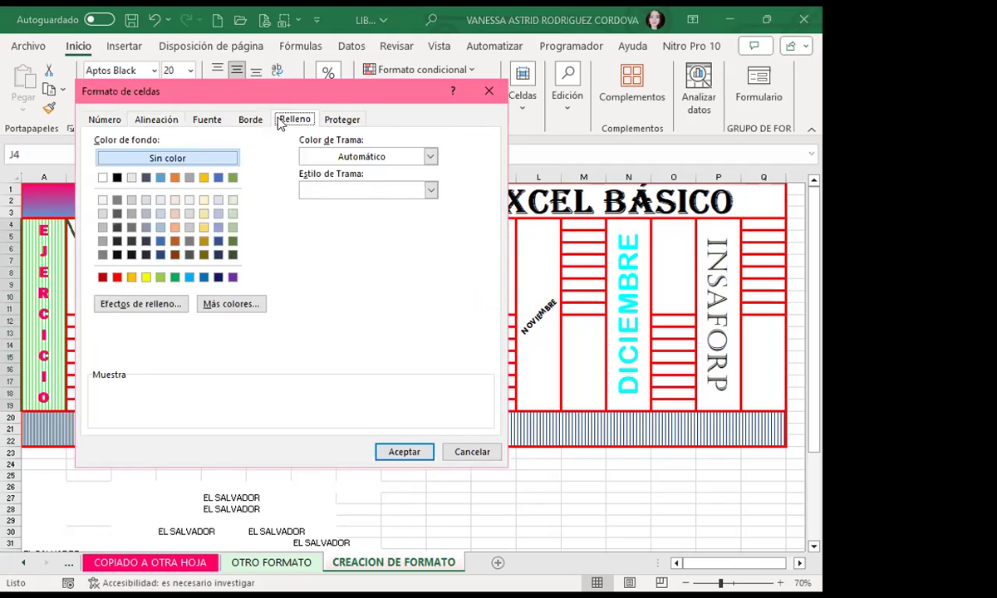
{"action": "left_click", "coordinate": [392, 156]}
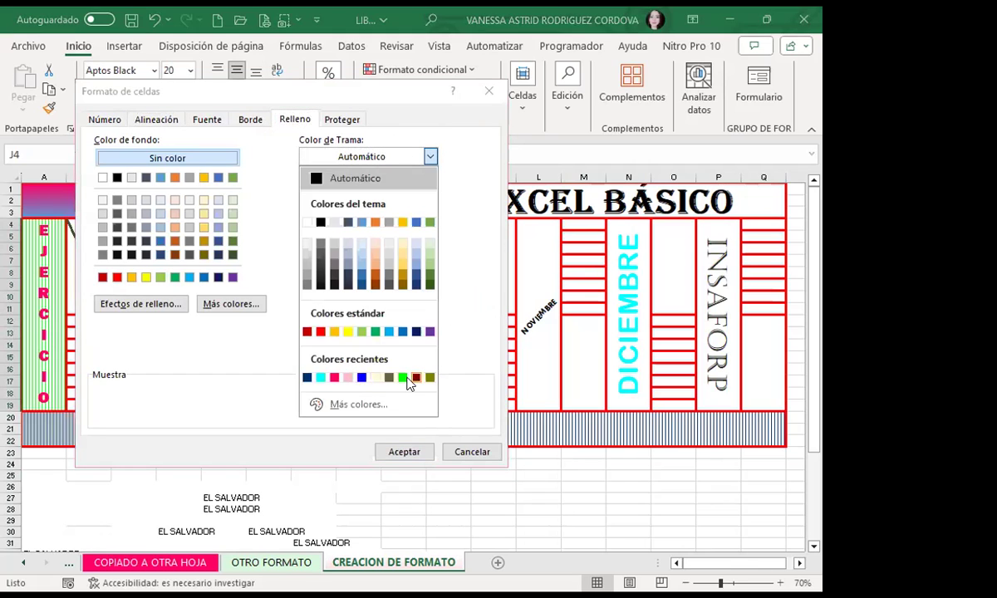
{"action": "left_click", "coordinate": [416, 378]}
{"action": "left_click", "coordinate": [426, 160]}
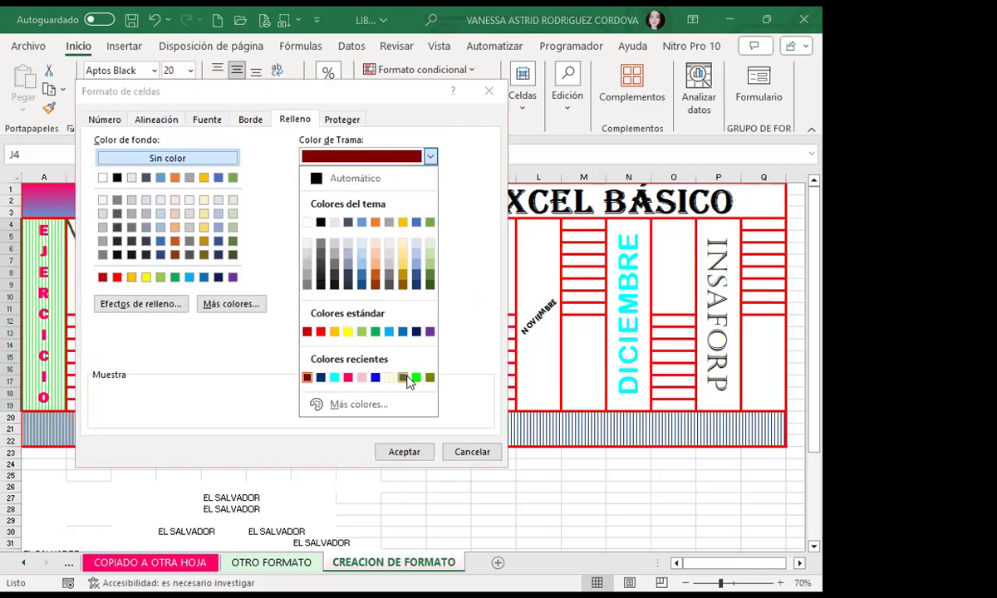
{"action": "left_click", "coordinate": [416, 378]}
{"action": "left_click", "coordinate": [332, 190]}
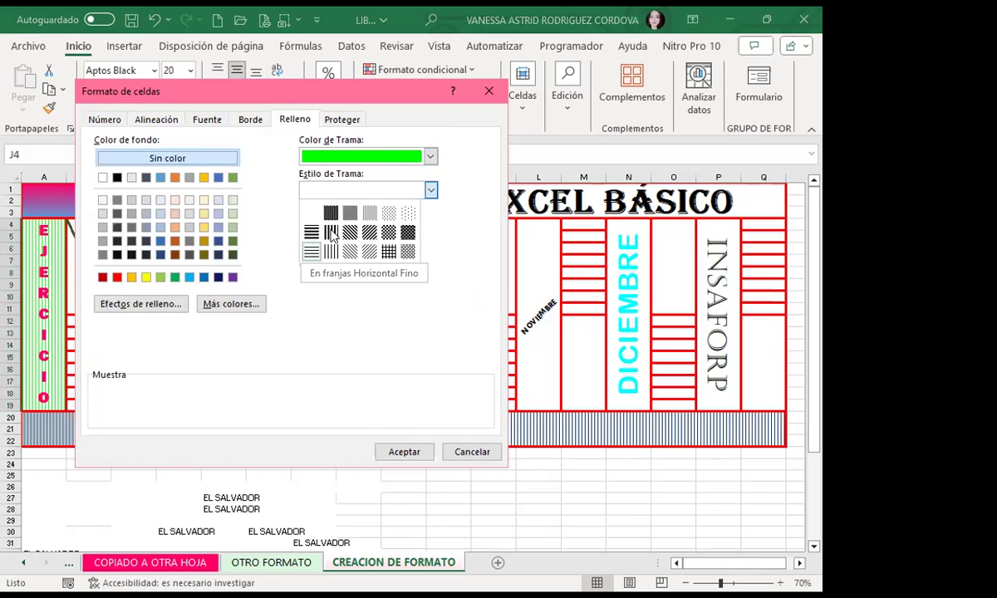
{"action": "left_click", "coordinate": [331, 251]}
{"action": "left_click", "coordinate": [405, 451]}
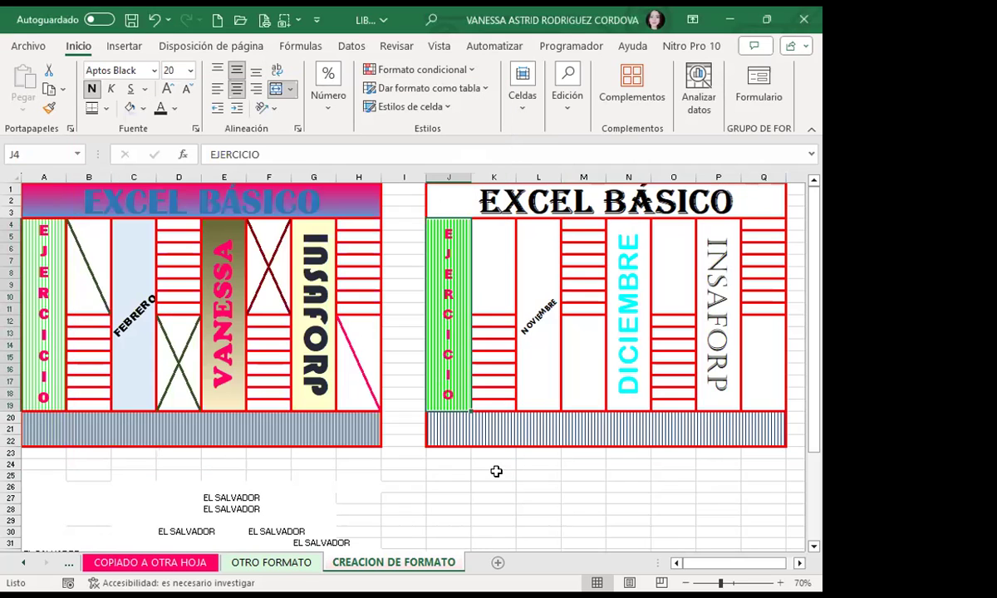
Step: Fill the NOVIEMBRE column pink
{"action": "left_click", "coordinate": [524, 313]}
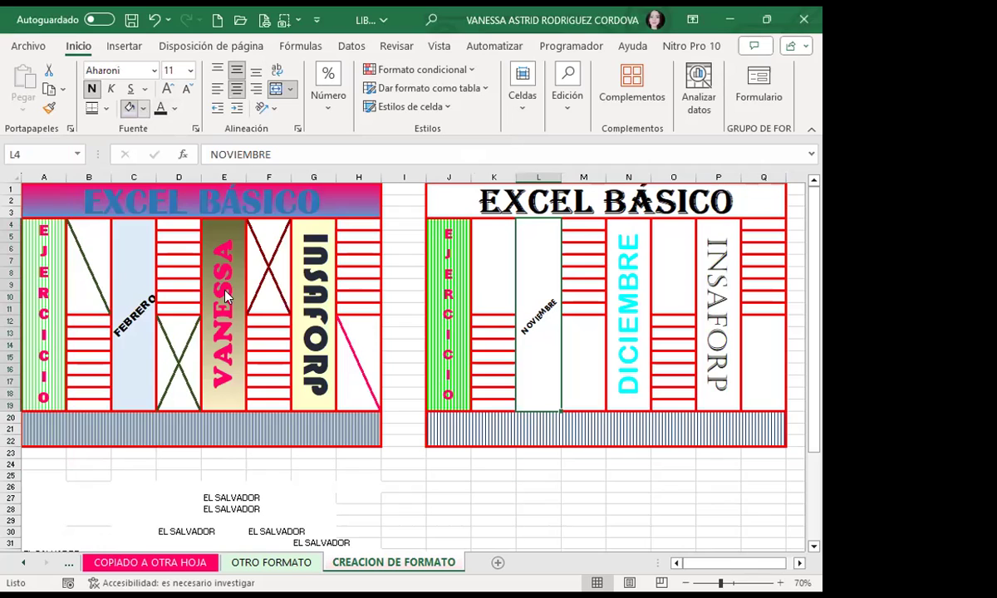
{"action": "left_click", "coordinate": [143, 108]}
{"action": "left_click", "coordinate": [198, 305]}
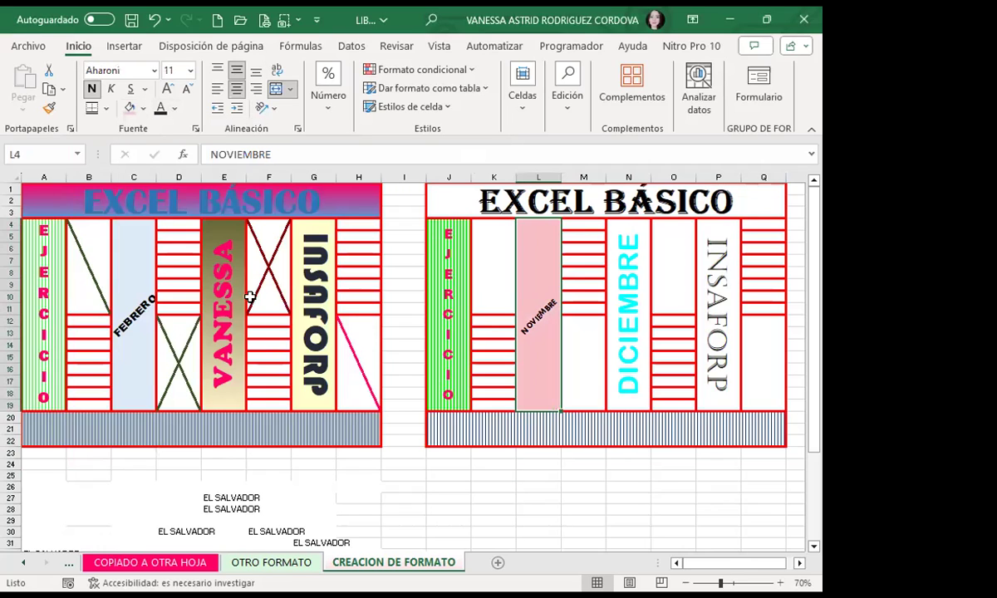
{"action": "left_click", "coordinate": [627, 250]}
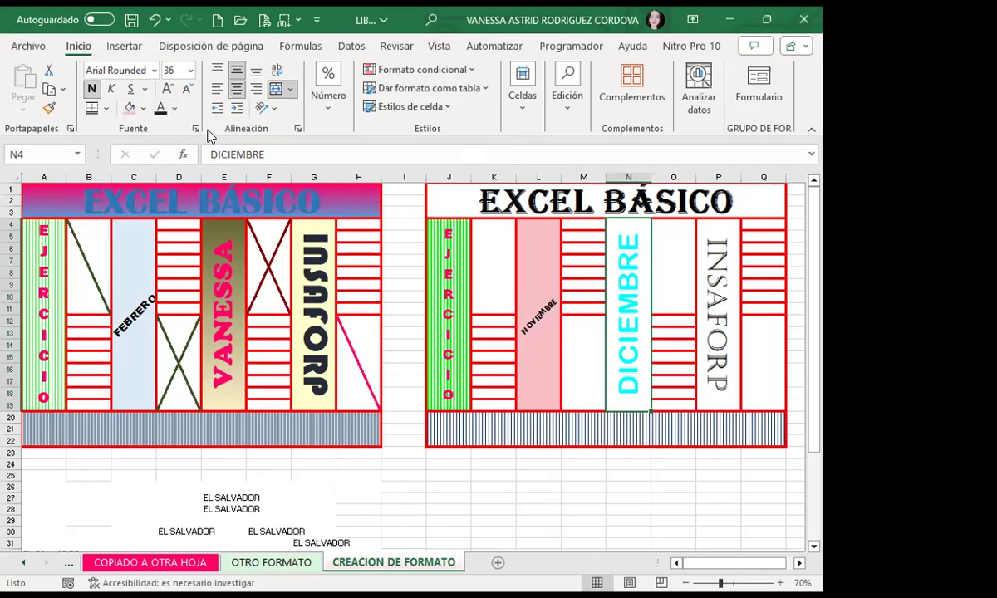
Step: Fill the DICIEMBRE cell N4 with a light-green-to-blue gradient shaded diagonally downward
{"action": "left_click", "coordinate": [194, 130]}
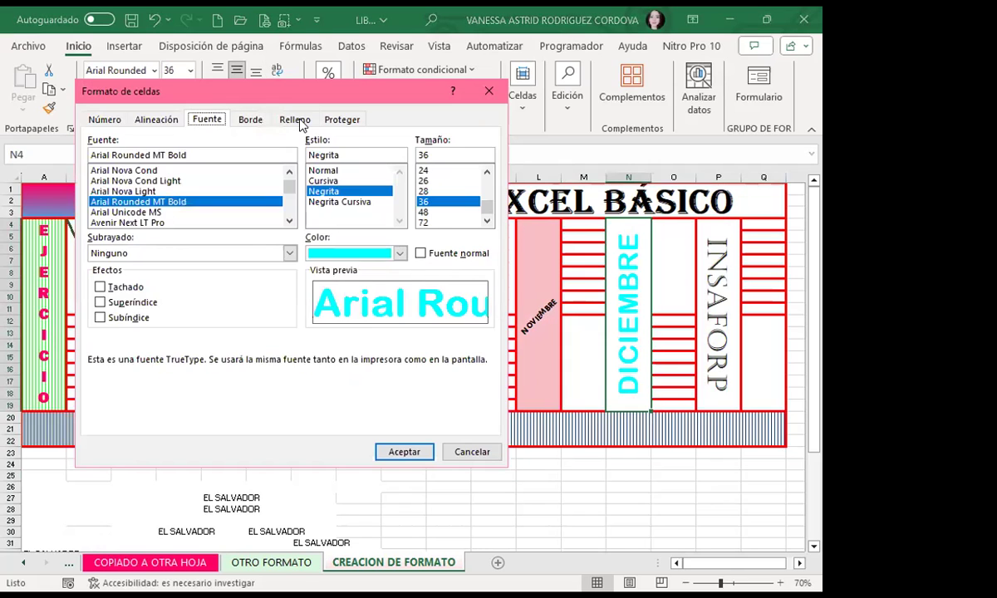
{"action": "left_click", "coordinate": [295, 120]}
{"action": "left_click", "coordinate": [116, 303]}
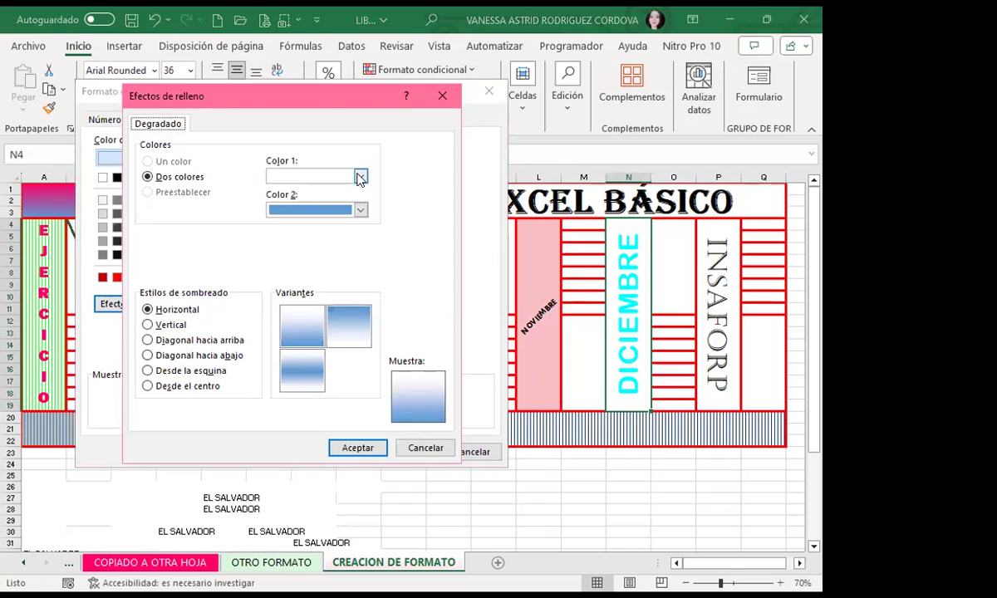
{"action": "left_click", "coordinate": [360, 177]}
{"action": "left_click", "coordinate": [328, 325]}
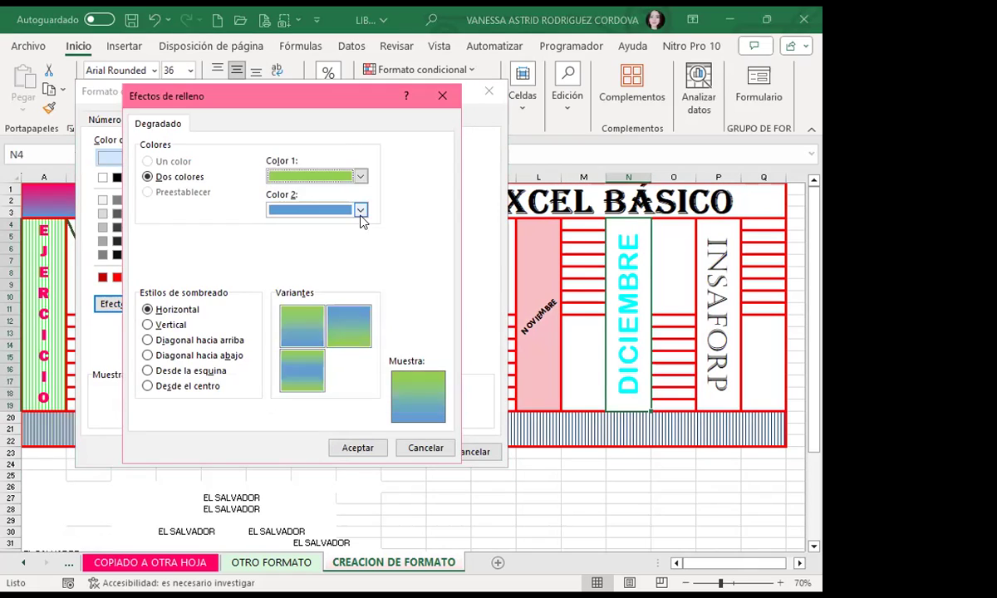
{"action": "left_click", "coordinate": [336, 329]}
{"action": "left_click", "coordinate": [164, 355]}
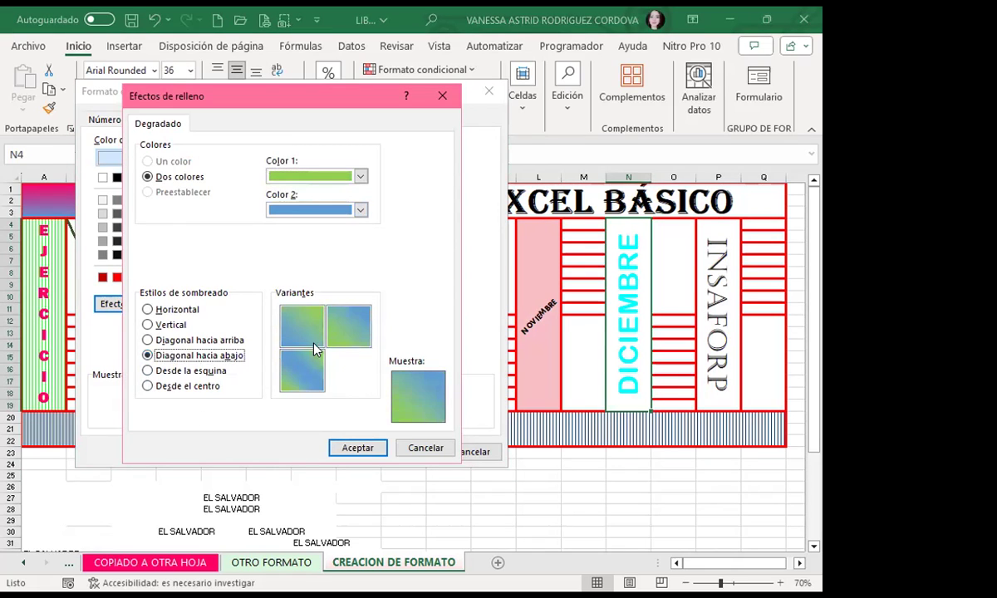
{"action": "key", "text": "Return"}
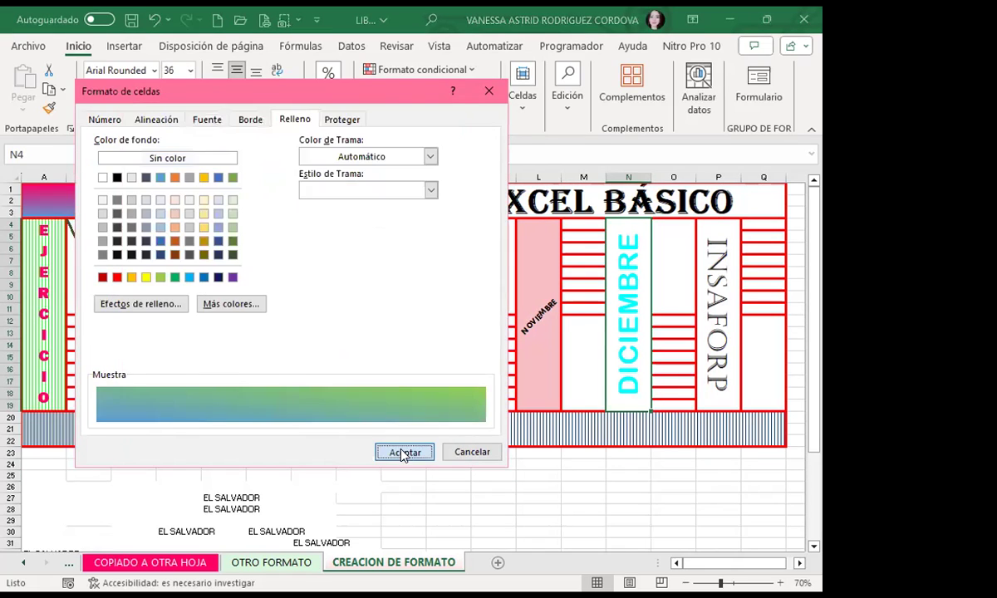
{"action": "left_click", "coordinate": [405, 452]}
Step: On INSAFORP cell P4, set the first gradient colour to dark red from More Colors
{"action": "key", "text": "Right"}
{"action": "key", "text": "Right"}
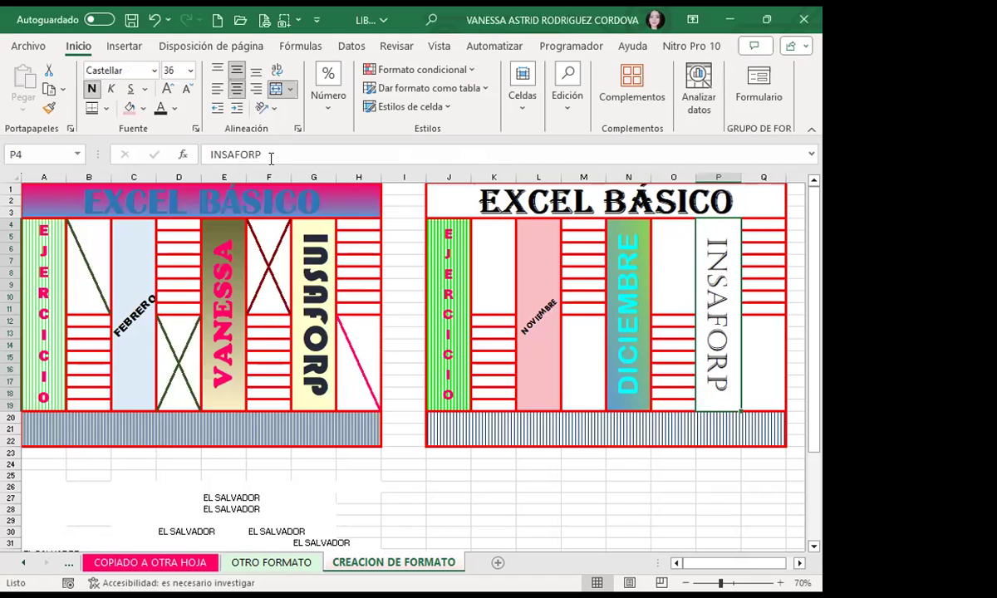
{"action": "left_click", "coordinate": [298, 129]}
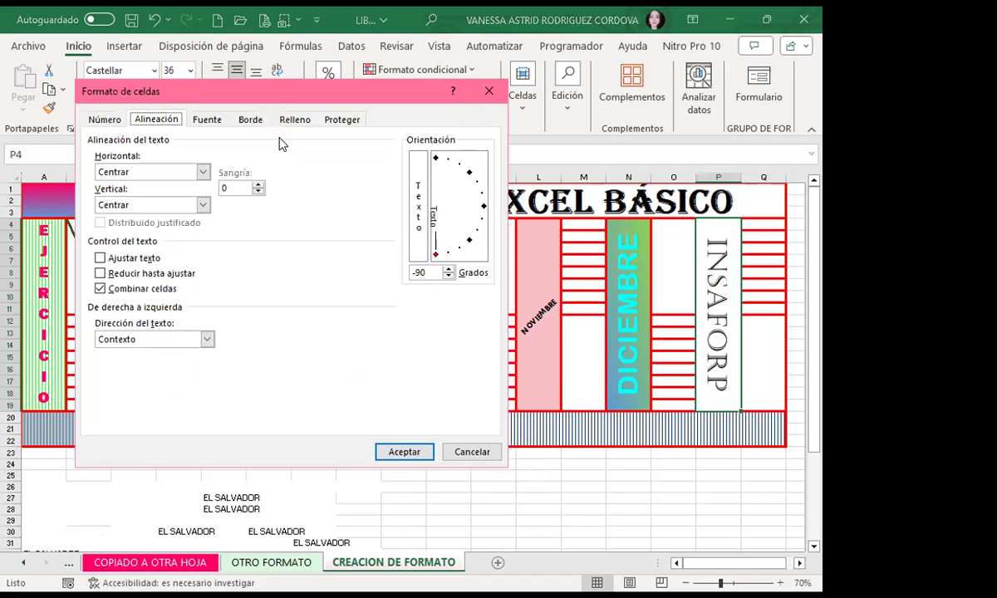
{"action": "left_click", "coordinate": [293, 121]}
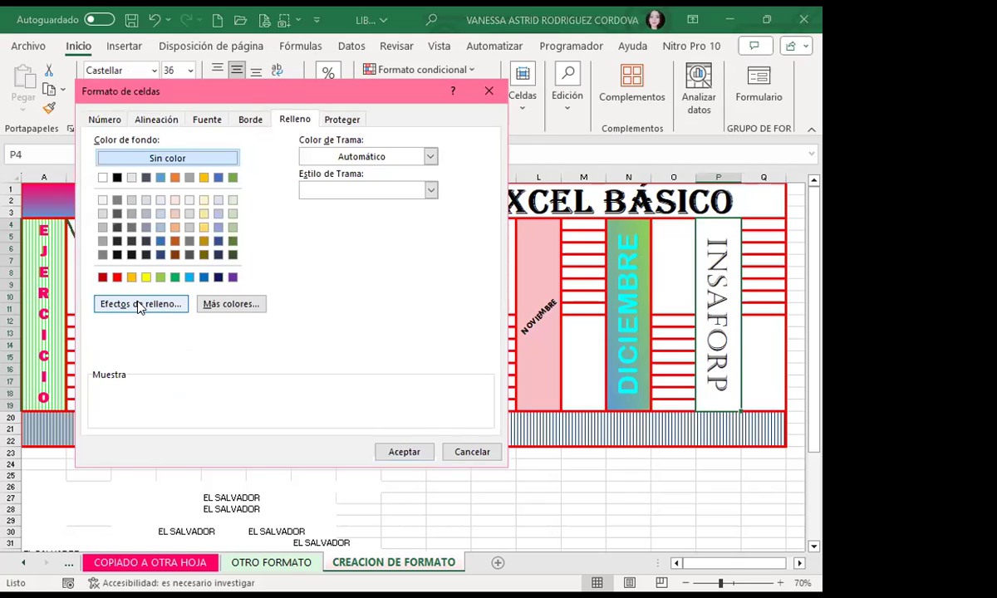
{"action": "left_click", "coordinate": [139, 304]}
{"action": "left_click", "coordinate": [360, 175]}
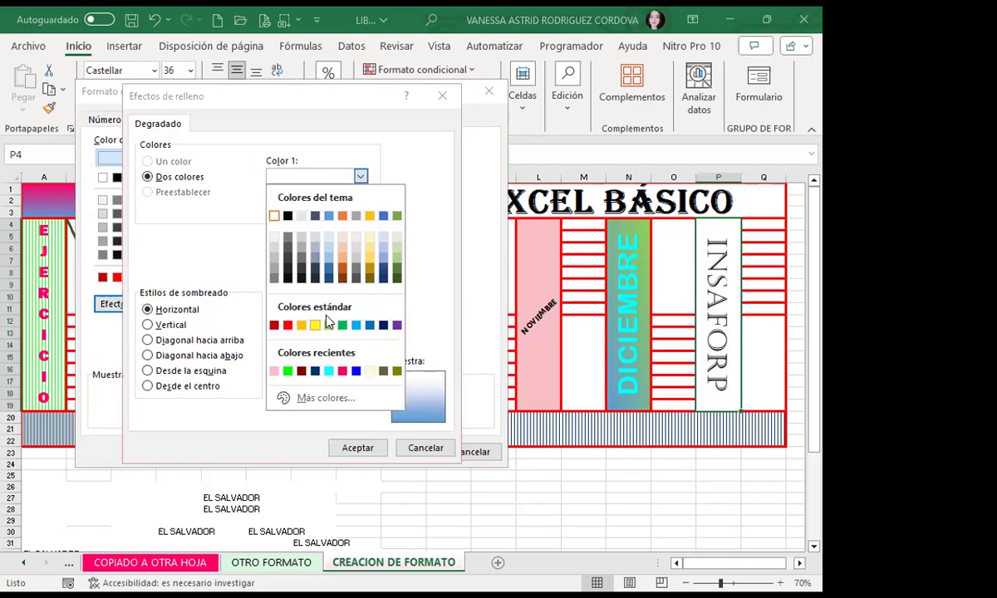
{"action": "left_click", "coordinate": [310, 399]}
{"action": "left_click", "coordinate": [269, 321]}
{"action": "left_click", "coordinate": [382, 170]}
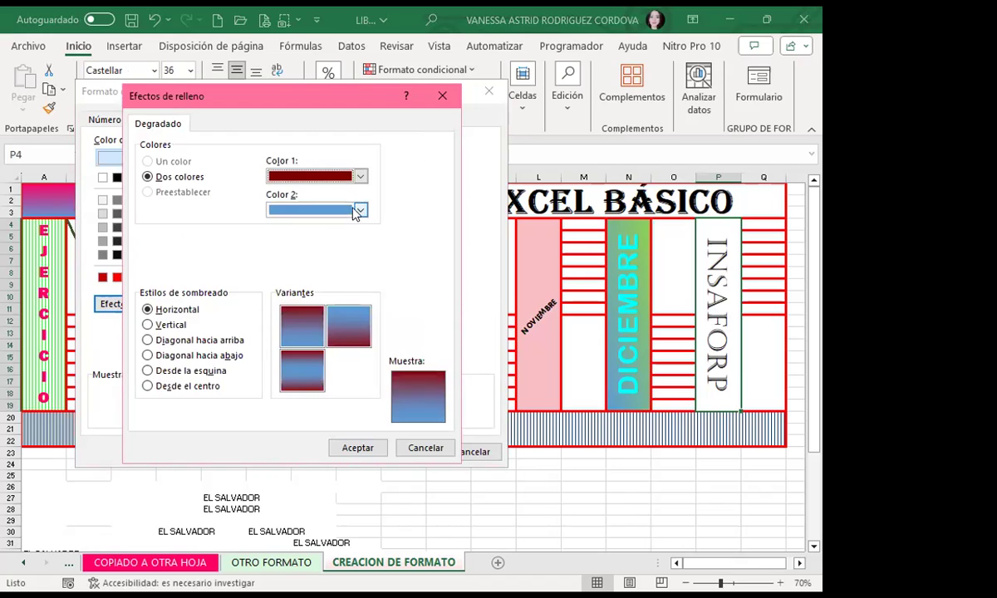
Step: Make the second gradient colour white, shade from the centre, and apply it to P4
{"action": "left_click", "coordinate": [361, 209]}
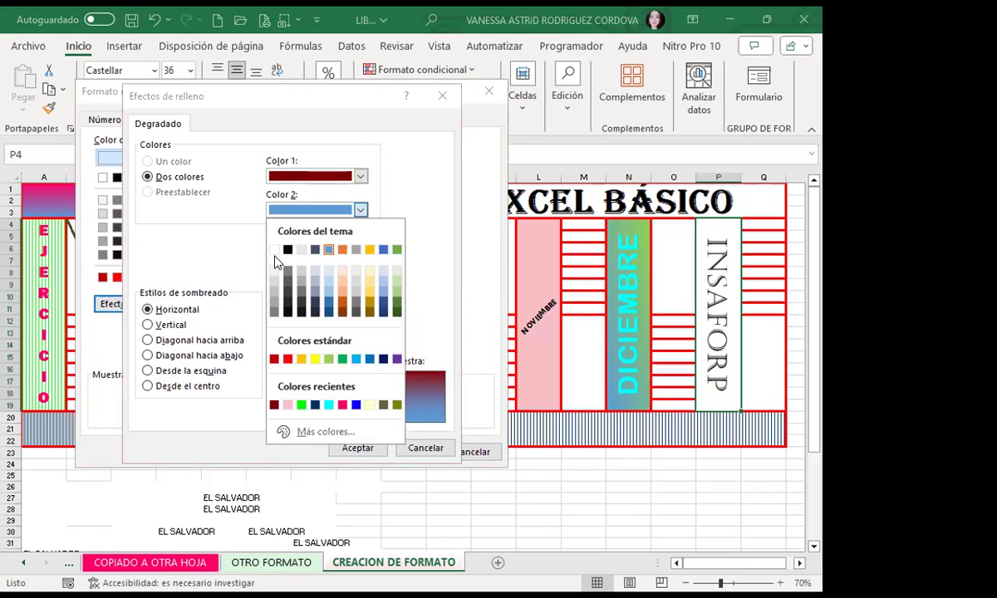
{"action": "left_click", "coordinate": [274, 249]}
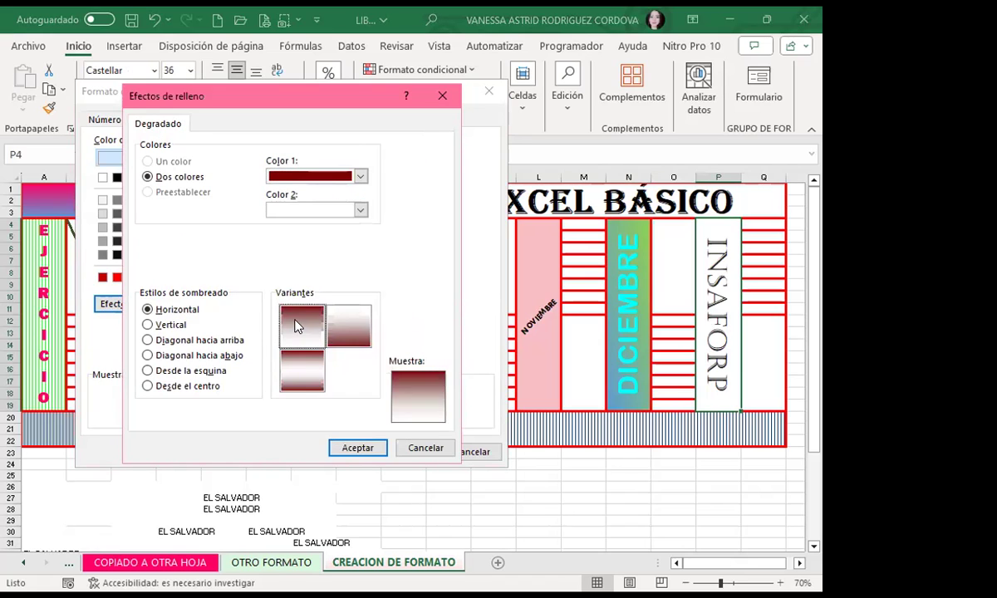
{"action": "left_click", "coordinate": [149, 386]}
{"action": "left_click", "coordinate": [357, 448]}
{"action": "left_click", "coordinate": [414, 451]}
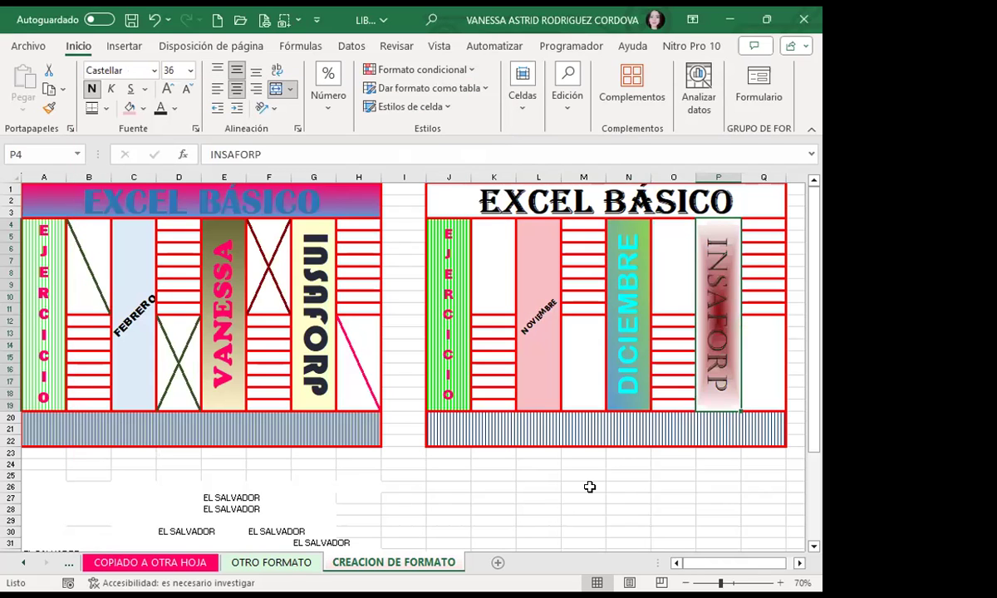
{"action": "left_click", "coordinate": [449, 189]}
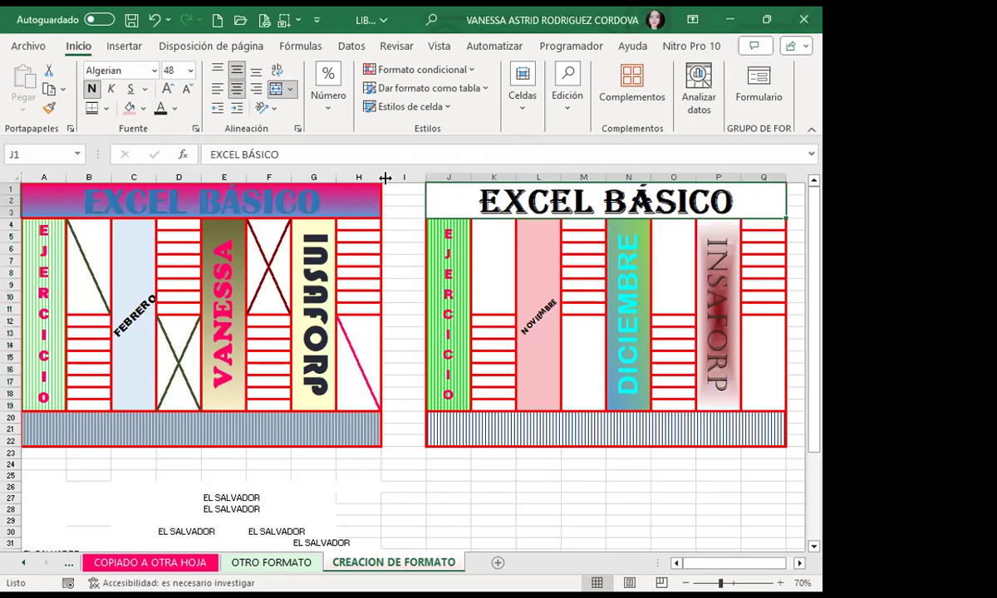
Step: Give the EXCEL BÁSICO title a cyan-to-yellow diagonal-down gradient using the second variant
{"action": "left_click", "coordinate": [298, 128]}
{"action": "left_click", "coordinate": [295, 118]}
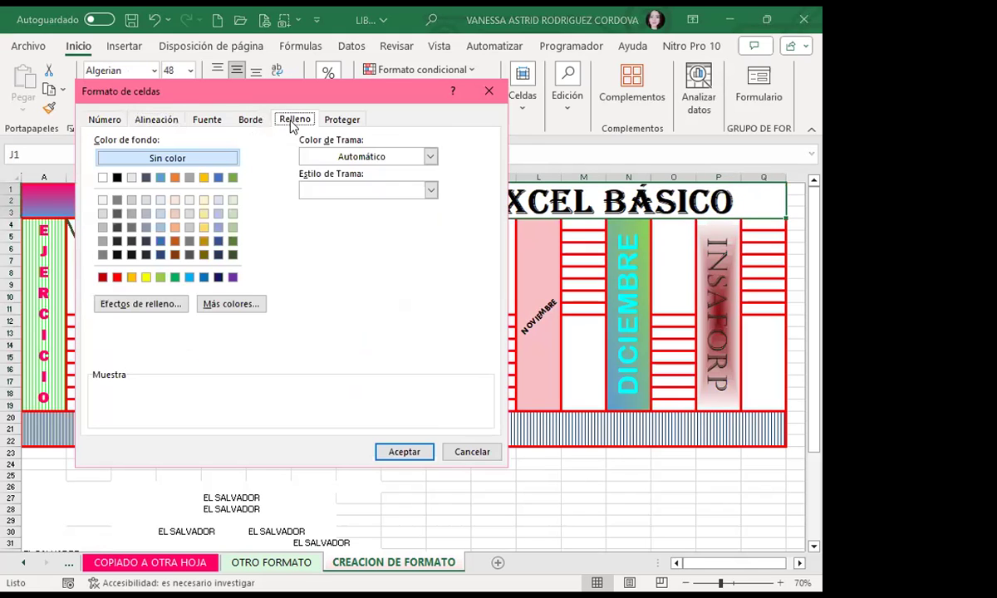
{"action": "left_click", "coordinate": [148, 304]}
{"action": "left_click", "coordinate": [360, 176]}
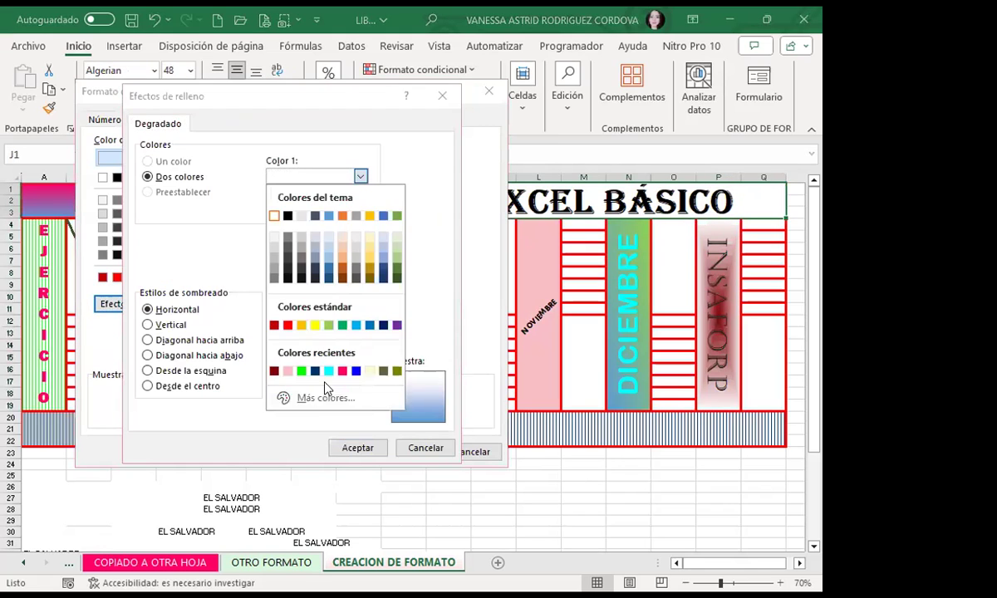
{"action": "left_click", "coordinate": [328, 371]}
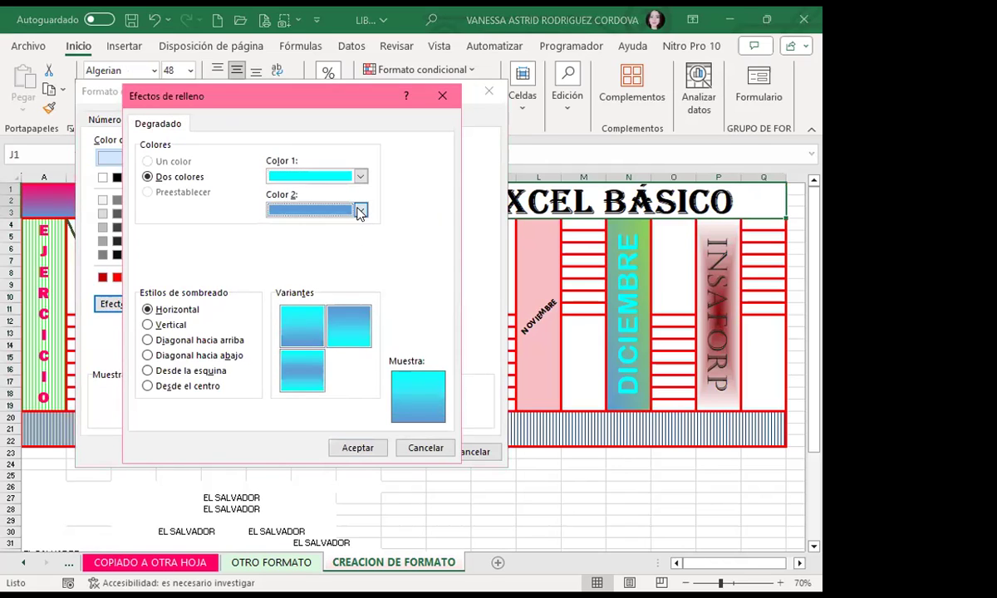
{"action": "left_click", "coordinate": [359, 211]}
{"action": "left_click", "coordinate": [329, 272]}
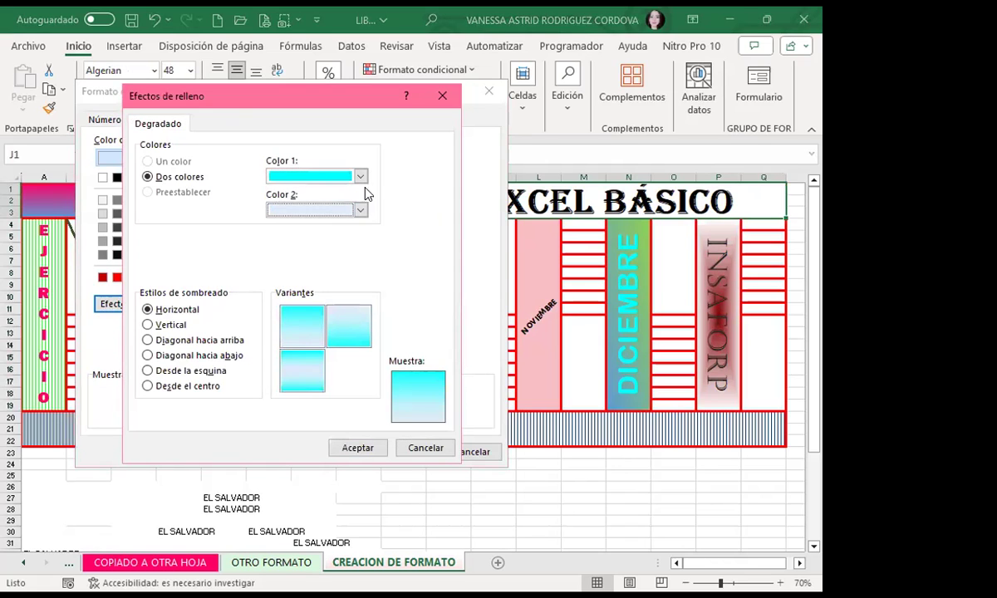
{"action": "left_click", "coordinate": [361, 211]}
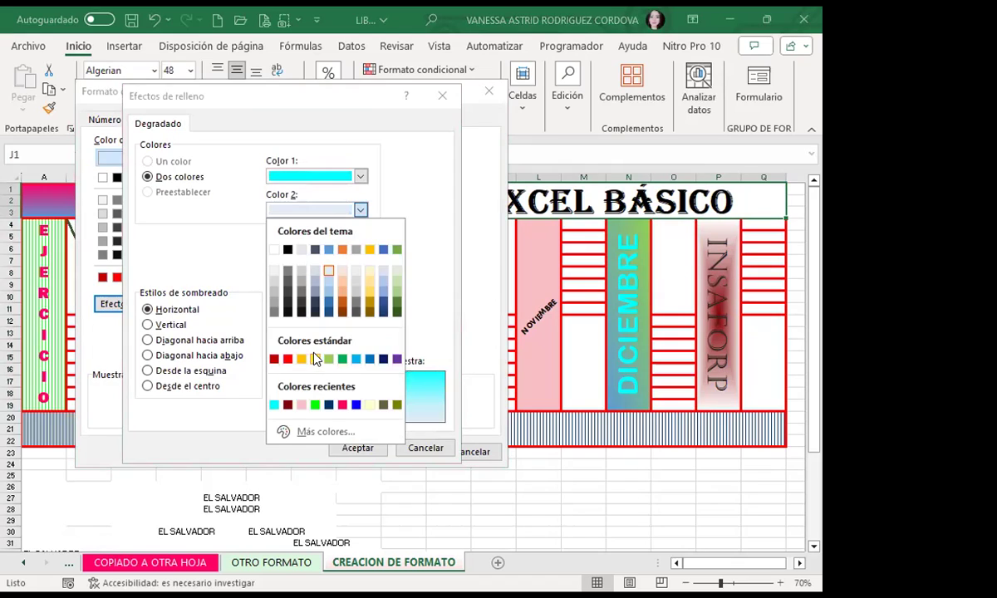
{"action": "left_click", "coordinate": [318, 356]}
{"action": "left_click", "coordinate": [158, 356]}
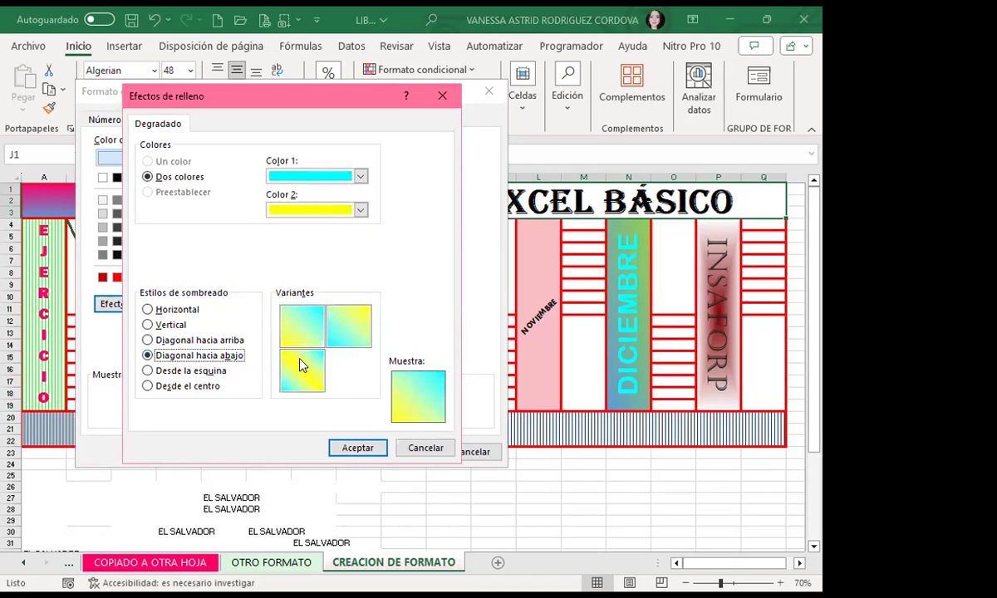
{"action": "left_click", "coordinate": [342, 339]}
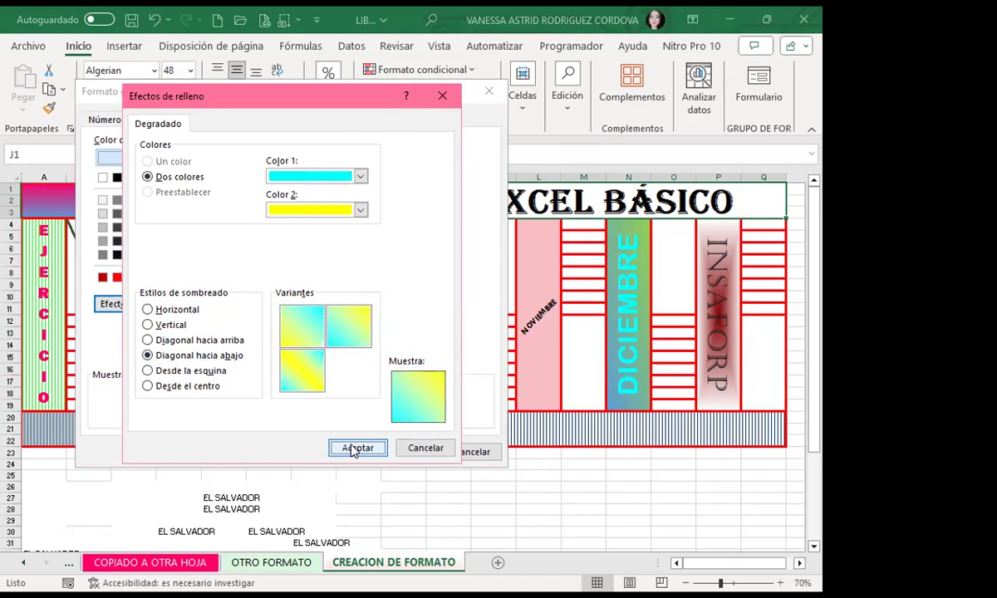
{"action": "left_click", "coordinate": [357, 448]}
{"action": "left_click", "coordinate": [407, 451]}
Step: Widen column L slightly
{"action": "left_click", "coordinate": [498, 483]}
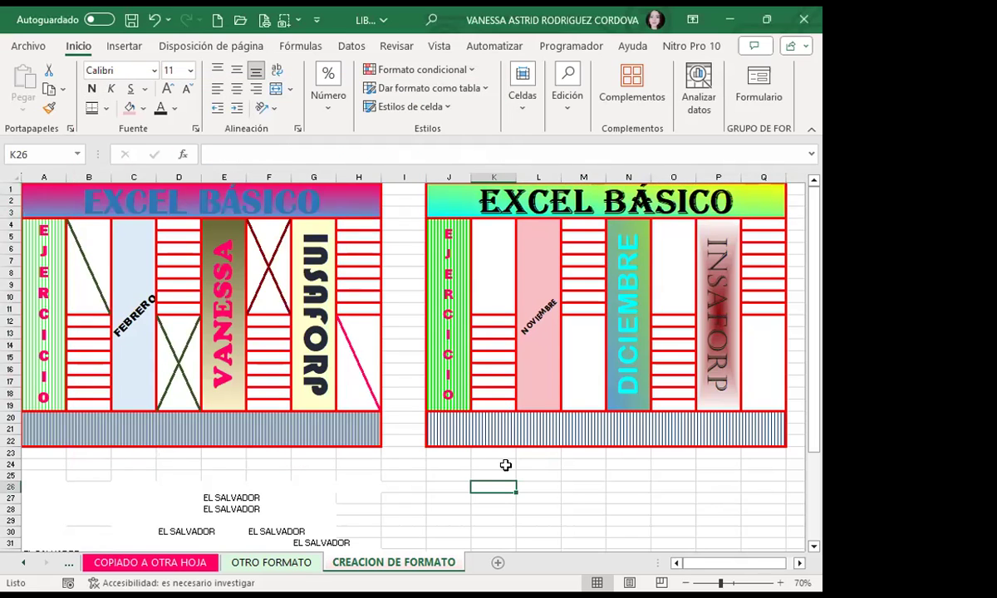
{"action": "left_click_drag", "start_coordinate": [561, 177], "coordinate": [571, 177]}
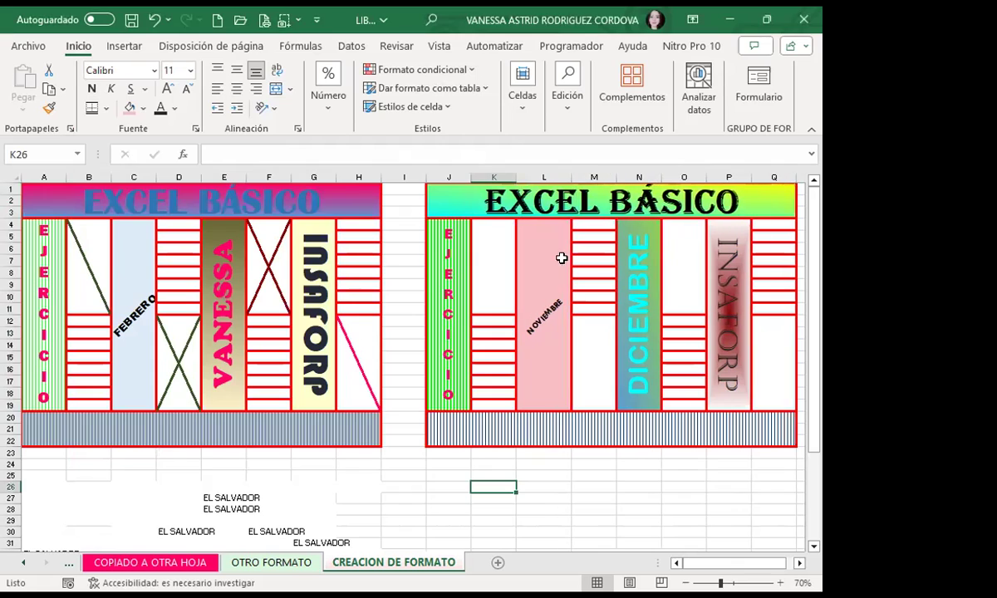
{"action": "left_click", "coordinate": [561, 258]}
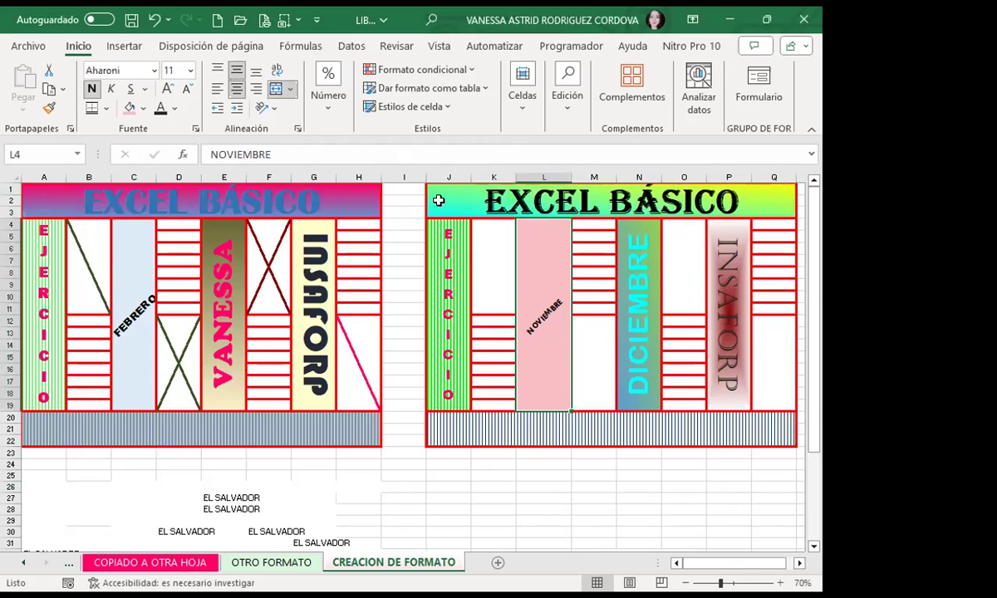
Step: Enlarge the NOVIEMBRE text in L4 from 12 to 14 pt
{"action": "left_click", "coordinate": [167, 88]}
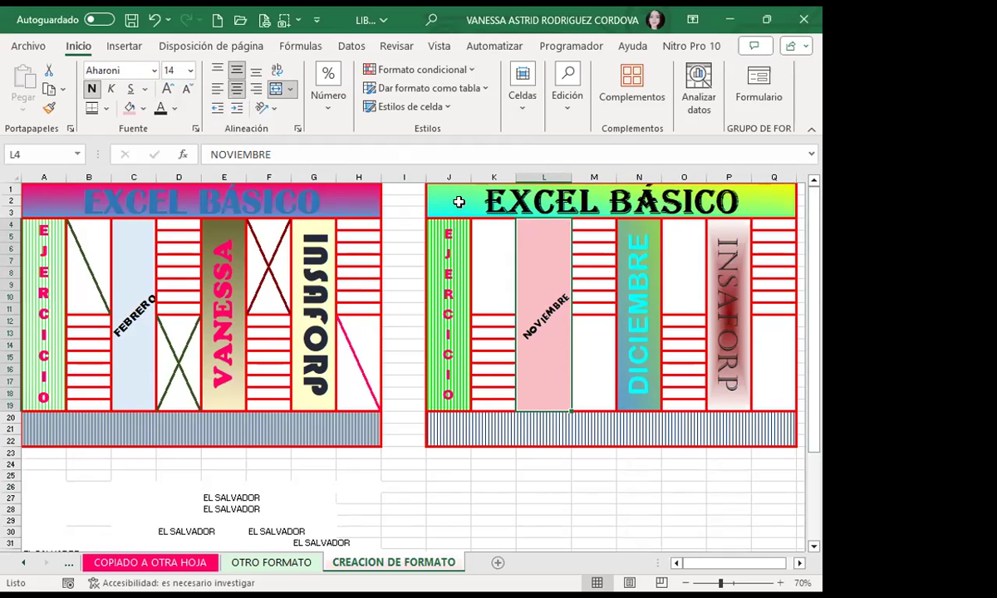
{"action": "left_click", "coordinate": [430, 193]}
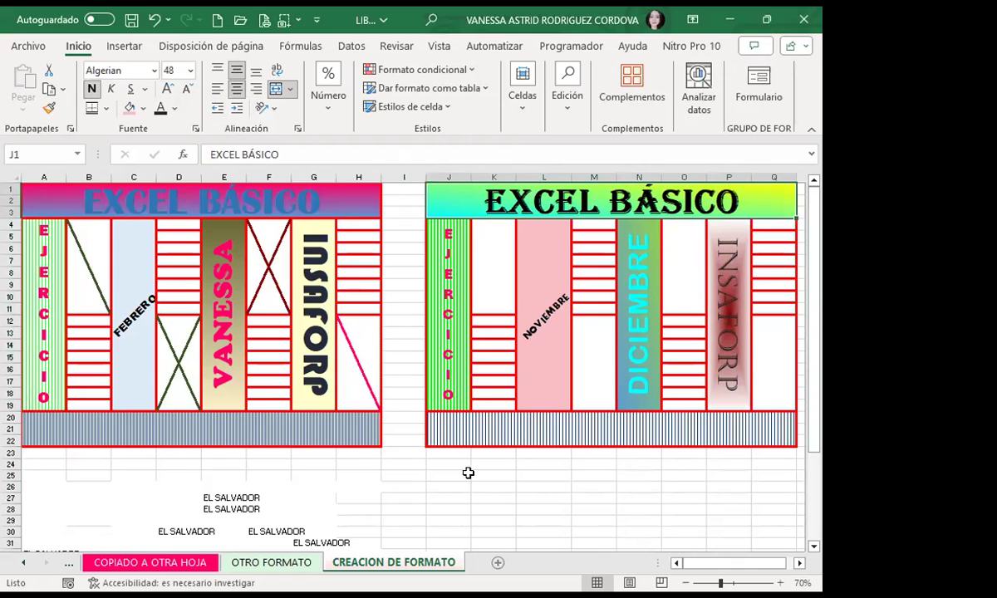
Step: Draw a green top-left to bottom-right diagonal border across blank cell K4
{"action": "left_click", "coordinate": [482, 279]}
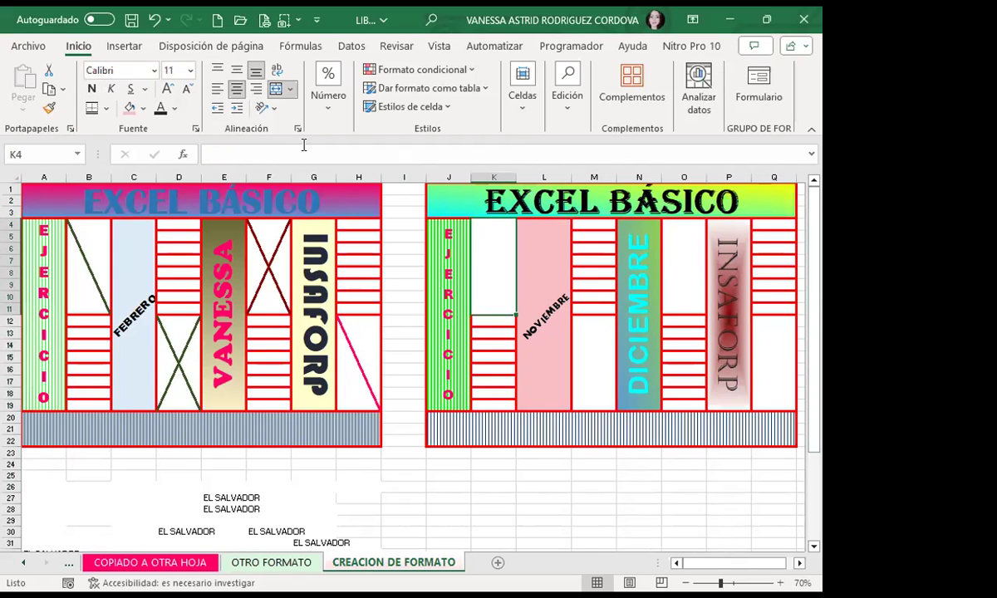
{"action": "left_click", "coordinate": [296, 129]}
{"action": "left_click", "coordinate": [207, 119]}
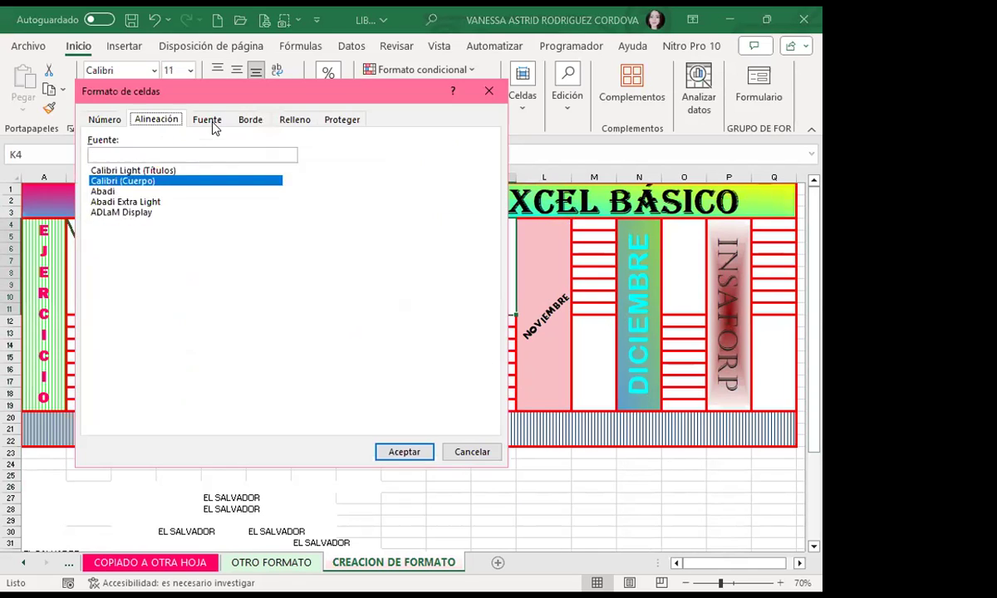
{"action": "left_click", "coordinate": [250, 120]}
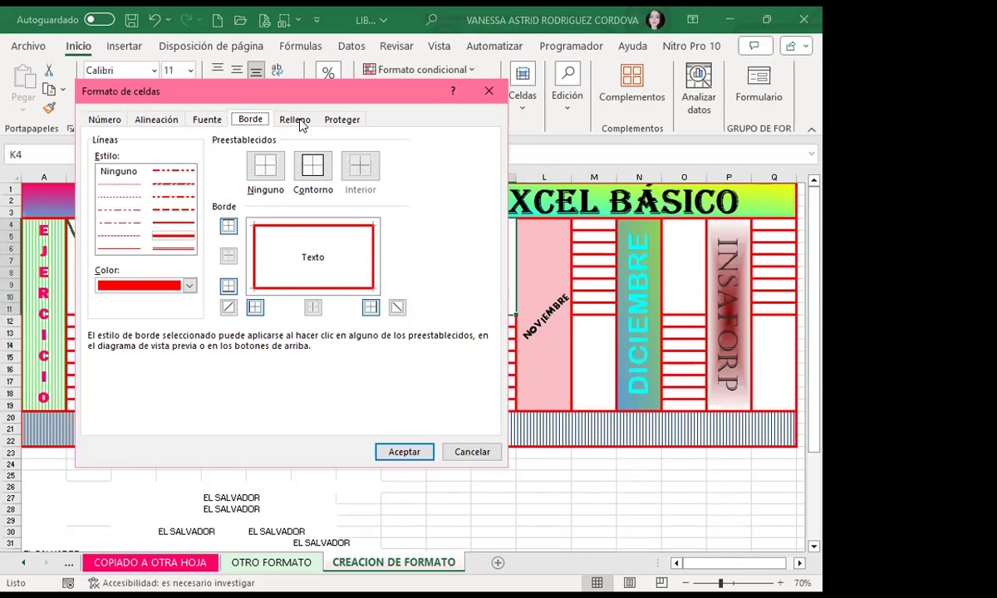
{"action": "left_click_drag", "start_coordinate": [316, 86], "coordinate": [549, 91]}
{"action": "left_click", "coordinate": [629, 313]}
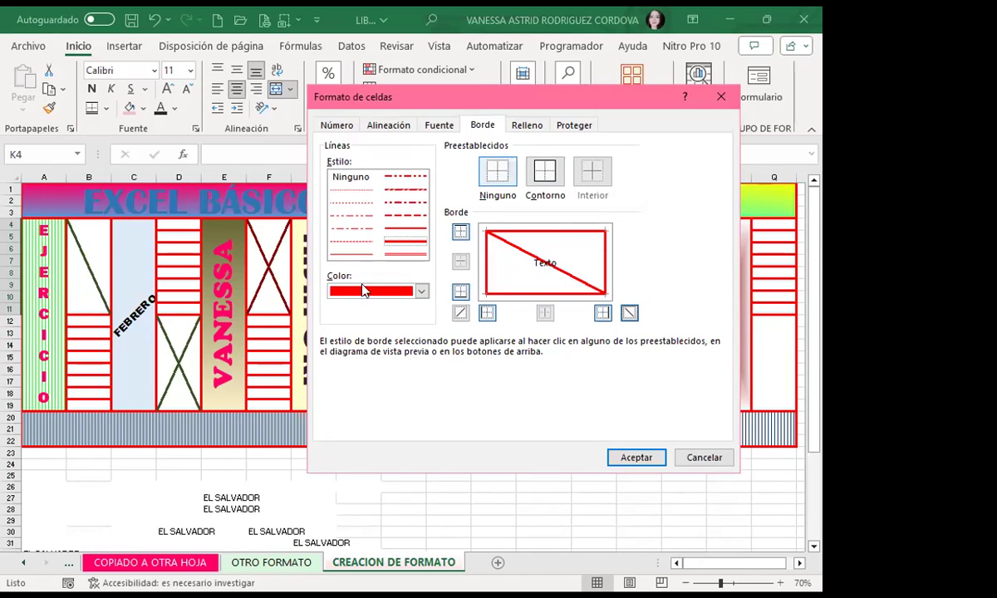
{"action": "left_click", "coordinate": [422, 293]}
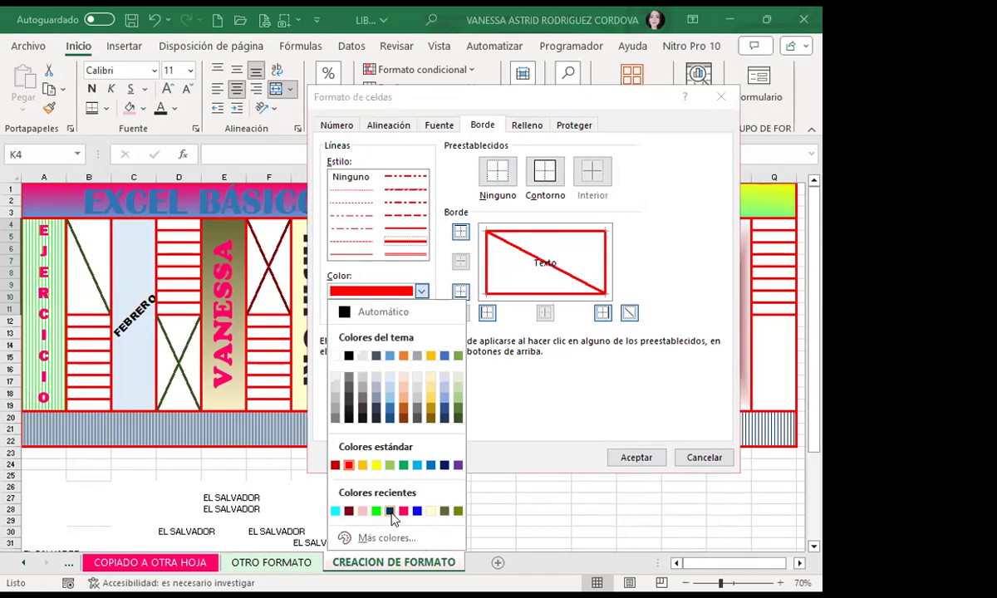
{"action": "left_click", "coordinate": [403, 464]}
{"action": "left_click", "coordinate": [542, 281]}
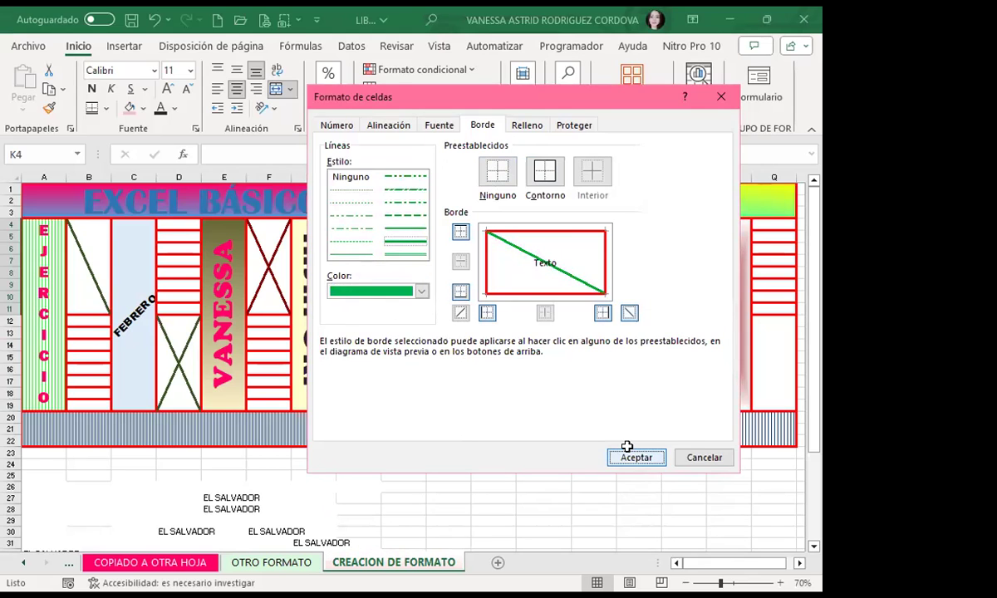
{"action": "left_click", "coordinate": [633, 456]}
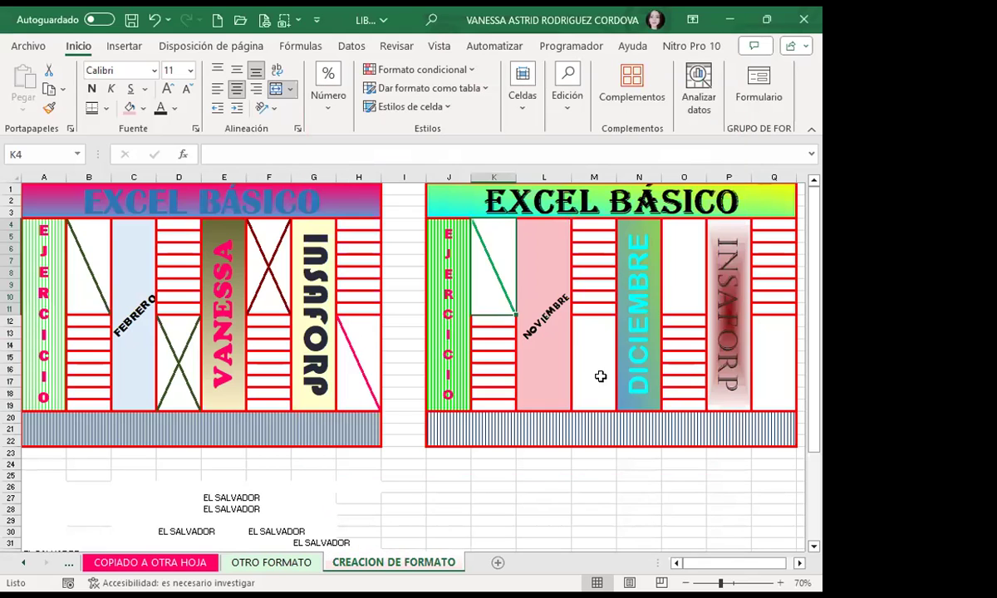
Step: Cross the blank cells M12:M19 with a blue dashed X of both diagonal borders
{"action": "left_click", "coordinate": [298, 130]}
{"action": "left_click", "coordinate": [481, 124]}
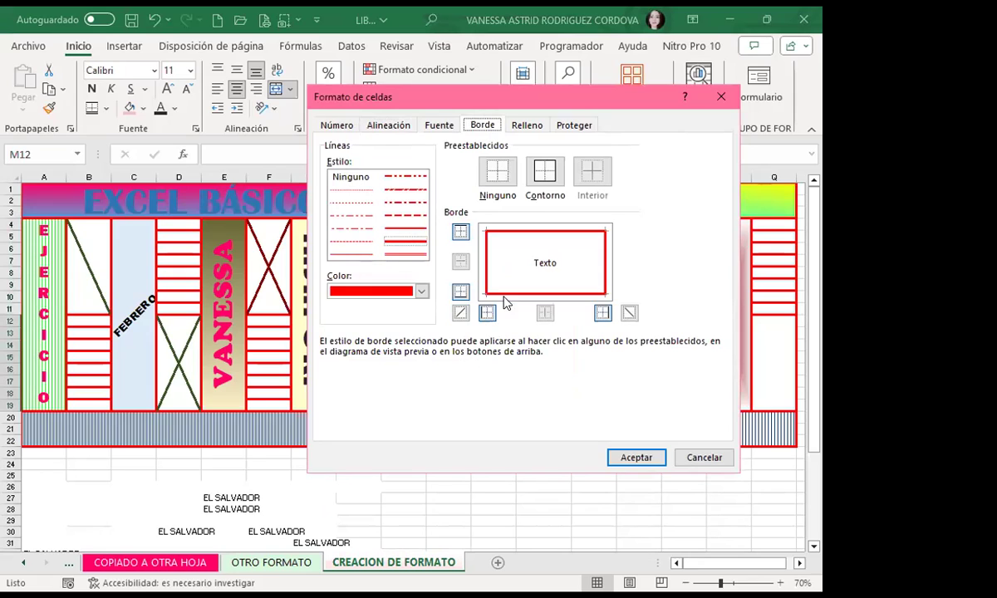
{"action": "left_click", "coordinate": [421, 290]}
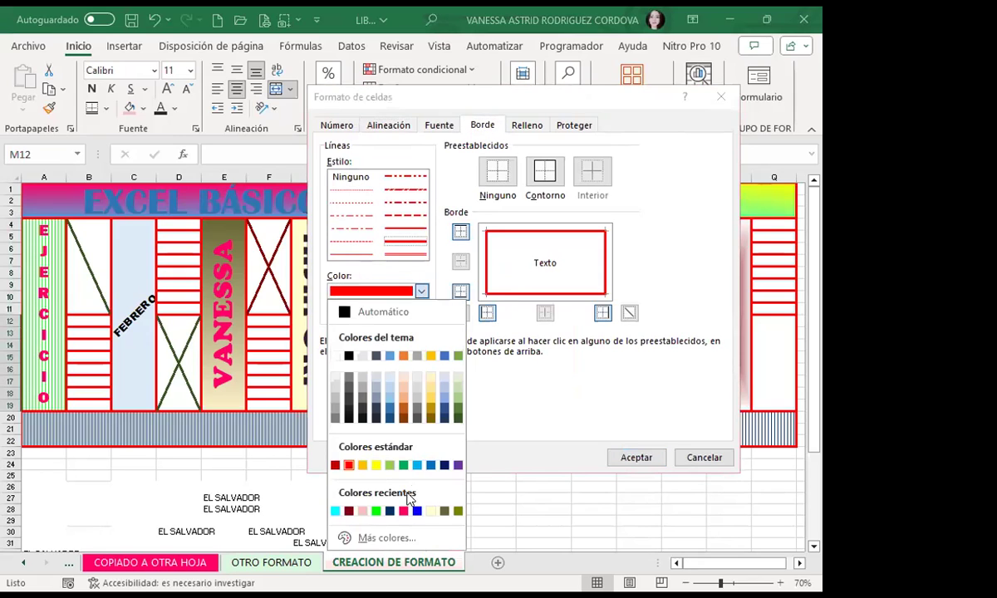
{"action": "left_click", "coordinate": [417, 511]}
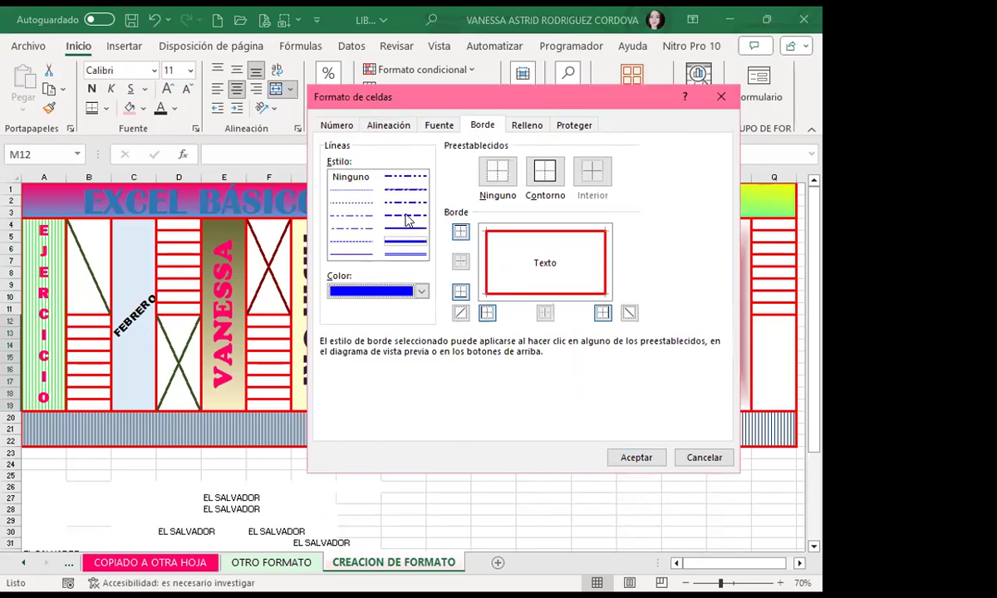
{"action": "left_click", "coordinate": [460, 313]}
{"action": "left_click", "coordinate": [628, 312]}
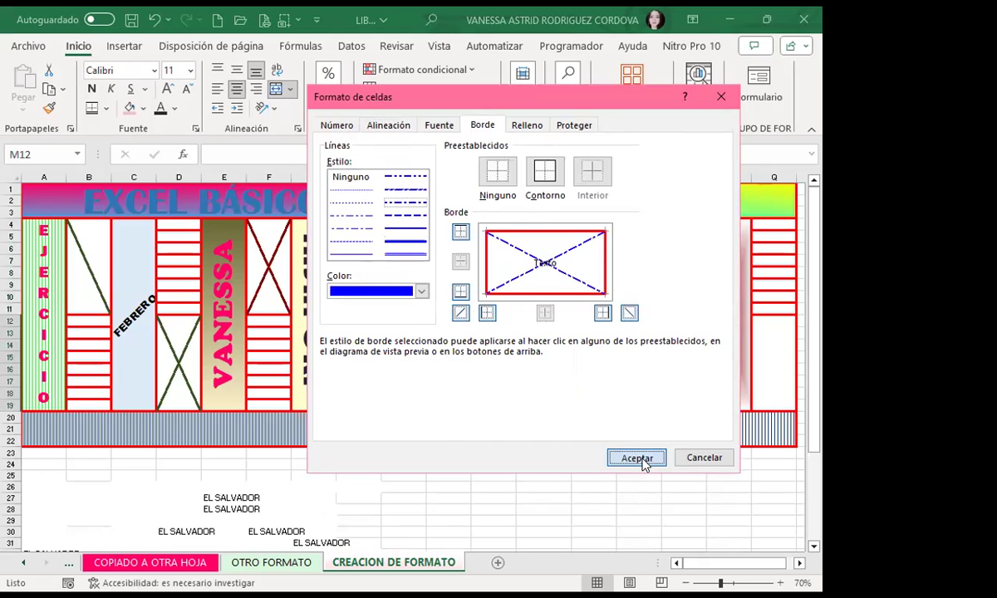
{"action": "left_click", "coordinate": [637, 457]}
{"action": "left_click", "coordinate": [682, 266]}
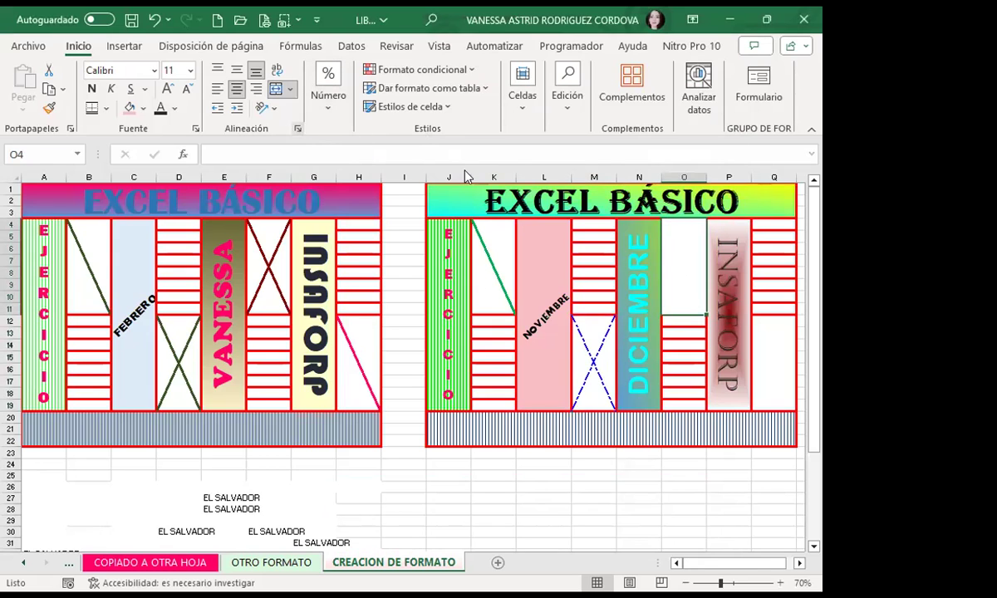
Step: Give the blank block O4:O11 a dark red X of both diagonal borders
{"action": "left_click", "coordinate": [482, 125]}
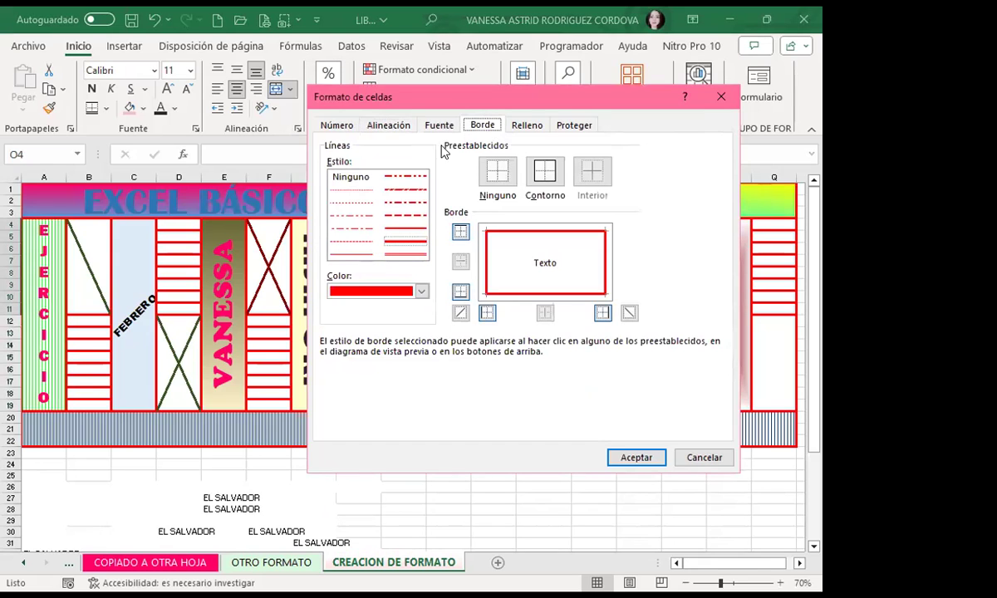
{"action": "left_click", "coordinate": [422, 292]}
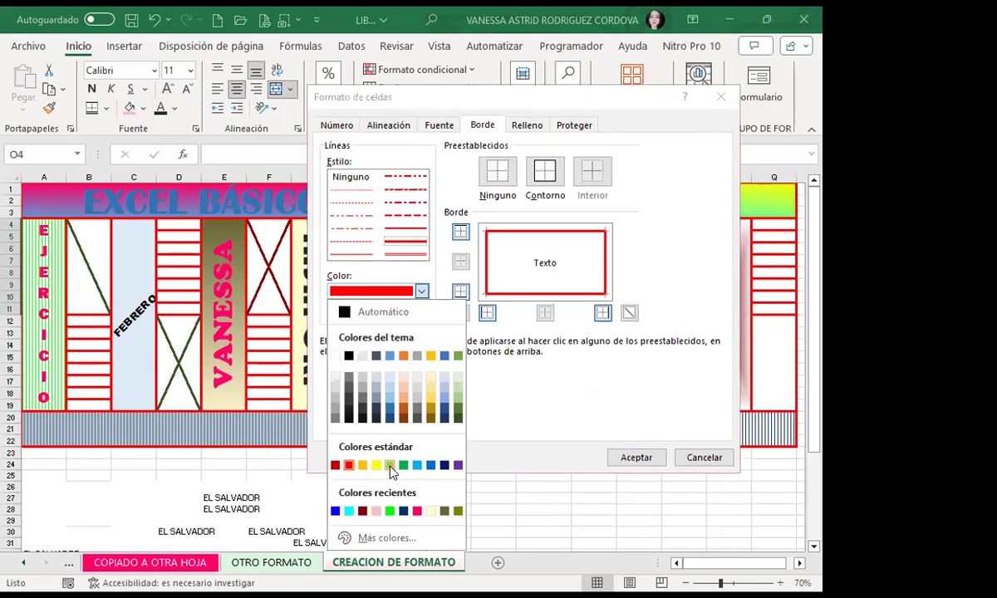
{"action": "left_click", "coordinate": [360, 511]}
{"action": "left_click", "coordinate": [460, 312]}
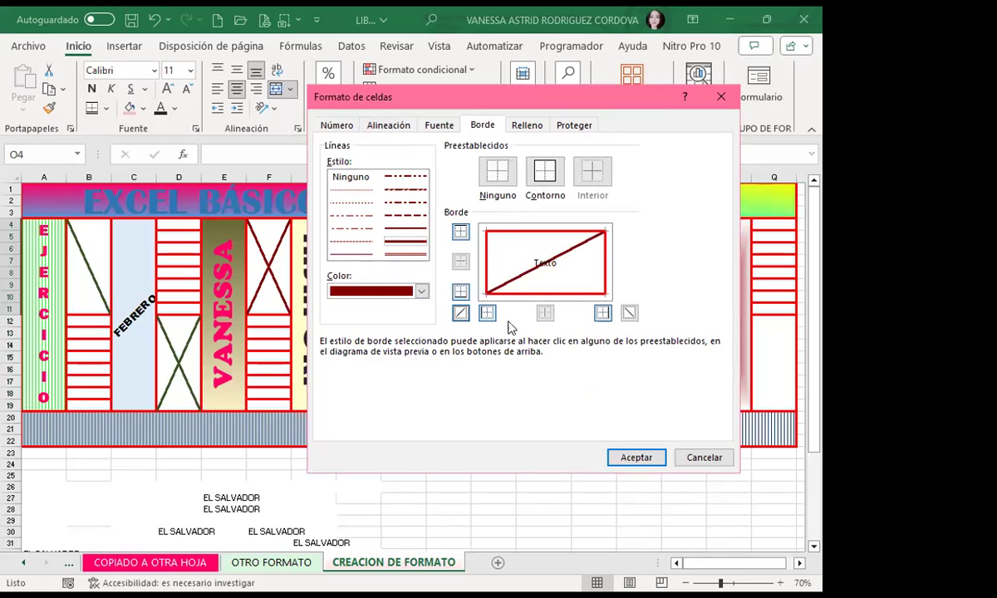
{"action": "left_click", "coordinate": [628, 312]}
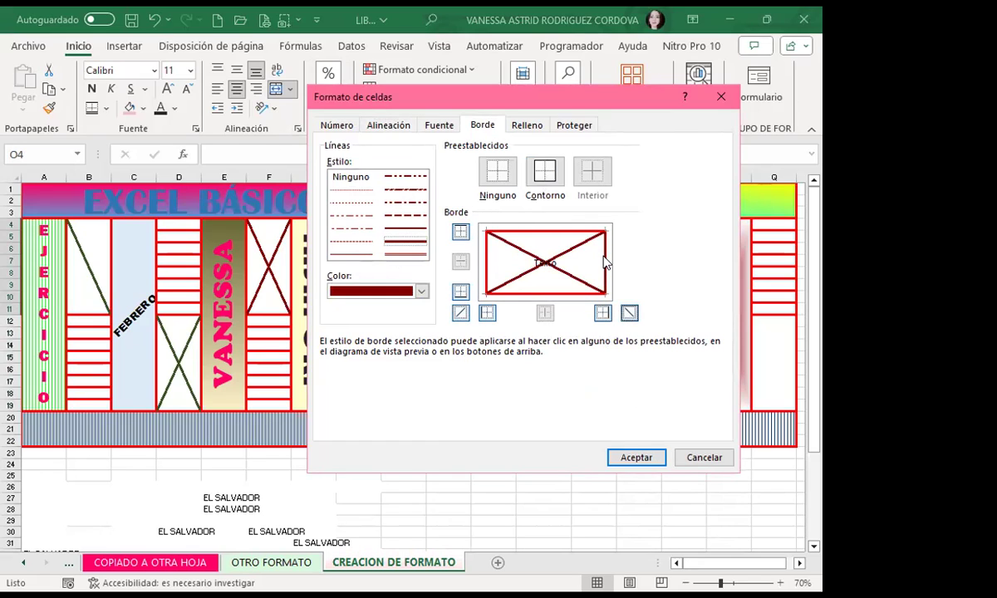
{"action": "left_click", "coordinate": [422, 292]}
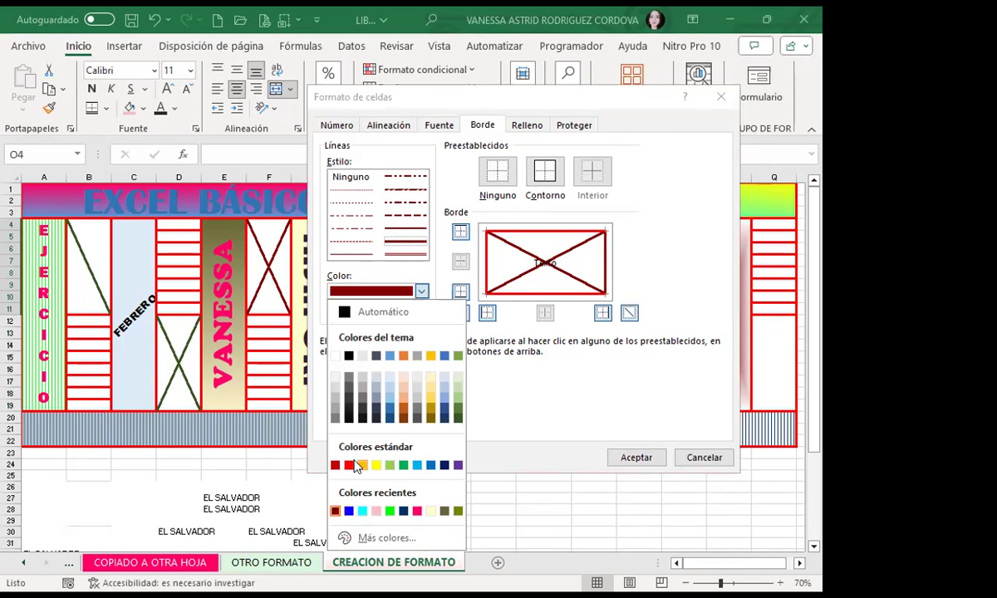
{"action": "left_click", "coordinate": [360, 465]}
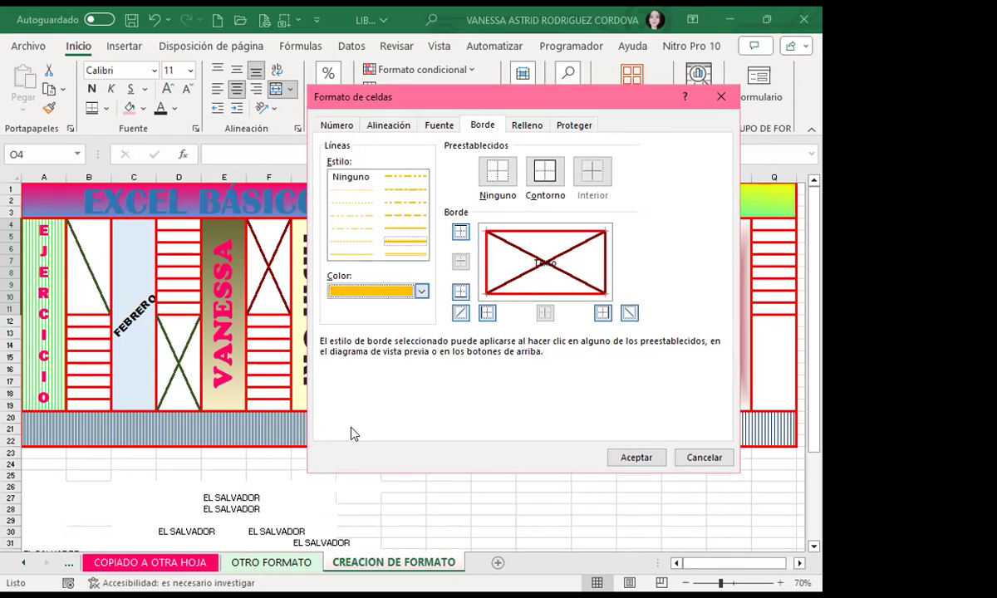
{"action": "left_click", "coordinate": [422, 292]}
{"action": "left_click", "coordinate": [347, 466]}
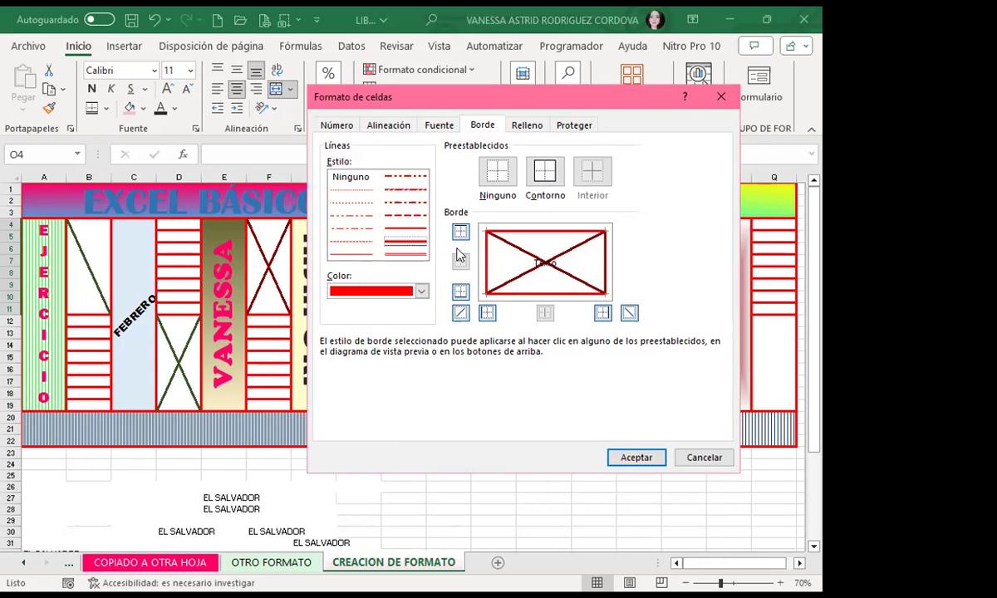
{"action": "left_click", "coordinate": [633, 458]}
Step: Draw an olive diagonal border line across the blank block Q12:Q19
{"action": "left_click", "coordinate": [772, 360]}
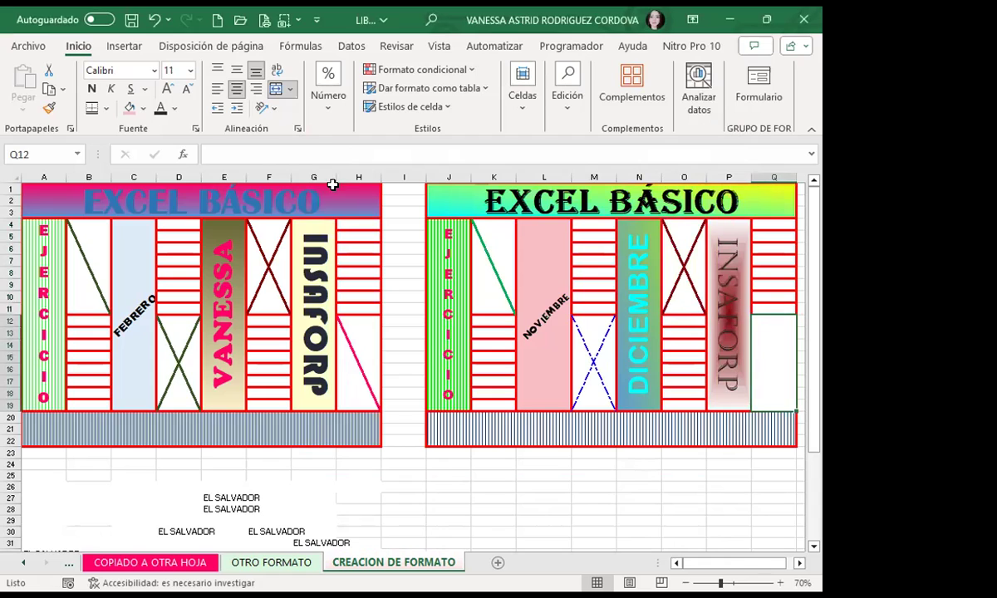
{"action": "left_click", "coordinate": [298, 128]}
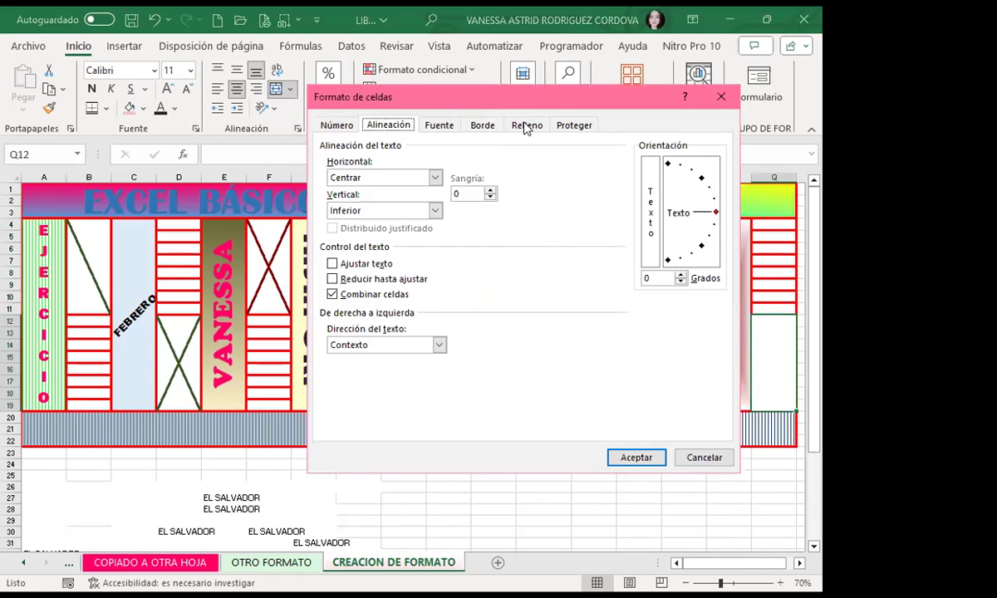
{"action": "left_click", "coordinate": [486, 123]}
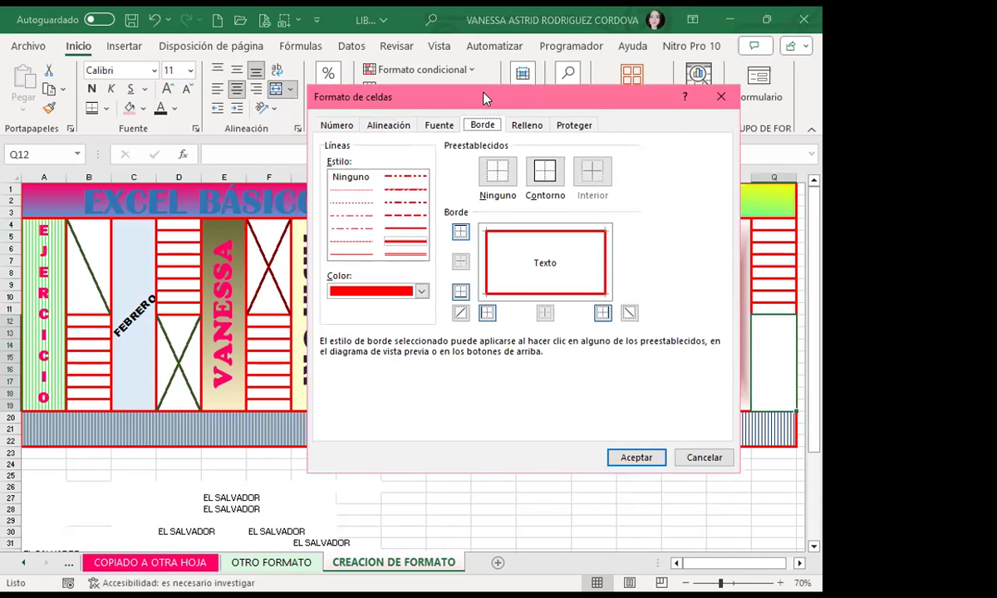
{"action": "left_click_drag", "start_coordinate": [486, 98], "coordinate": [272, 79]}
{"action": "left_click", "coordinate": [207, 271]}
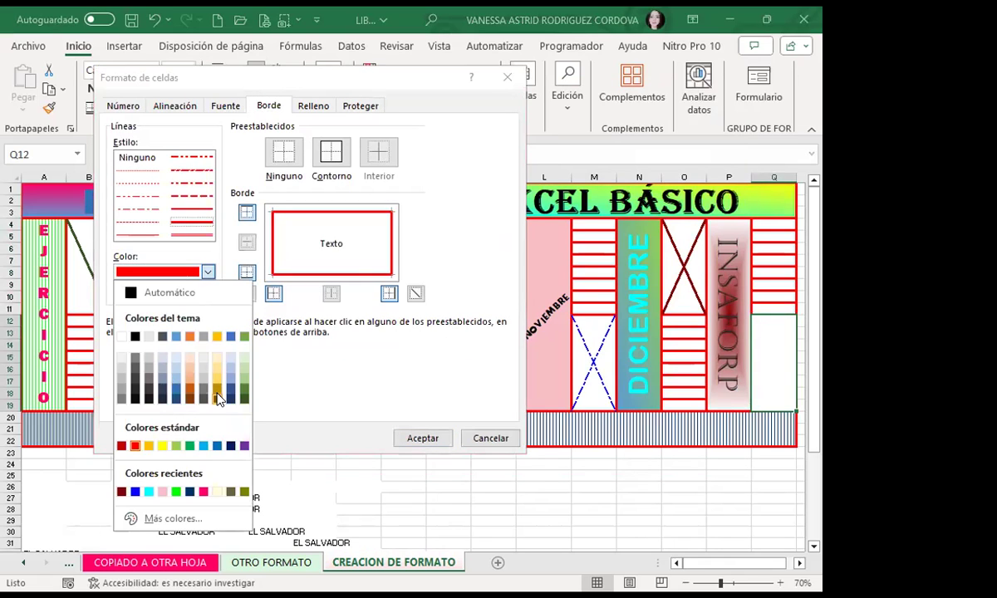
{"action": "left_click", "coordinate": [416, 294]}
{"action": "key", "text": "Return"}
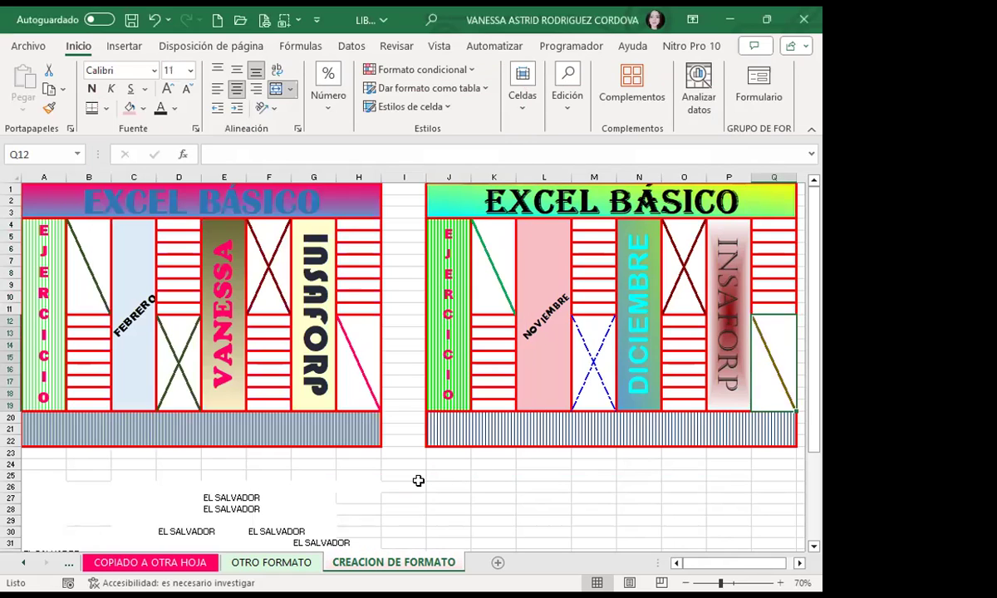
{"action": "left_click", "coordinate": [418, 482]}
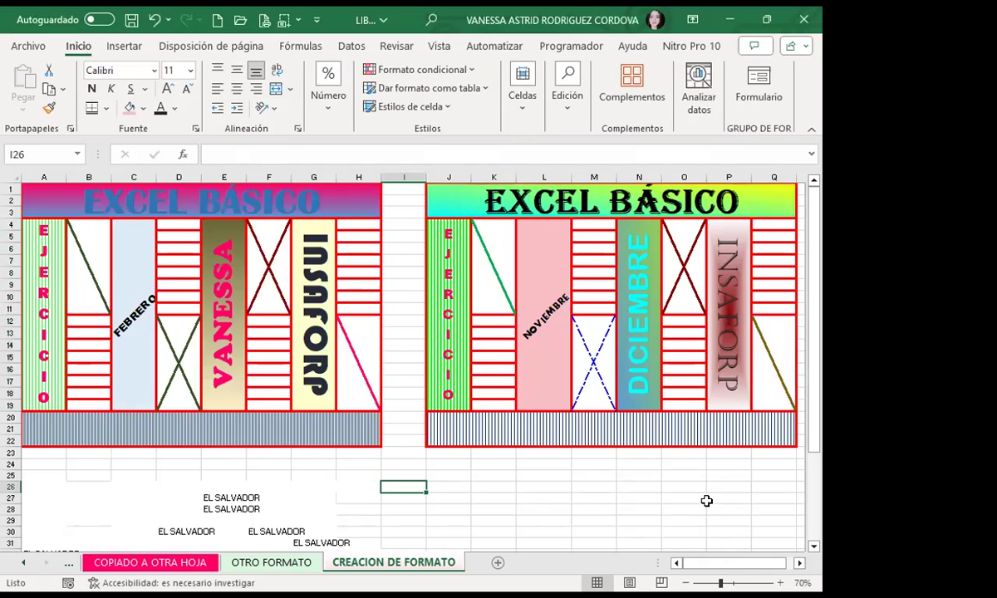
{"action": "scroll", "coordinate": [750, 471], "scroll_direction": "up", "scroll_amount": 1}
{"action": "scroll", "coordinate": [750, 471], "scroll_direction": "up", "scroll_amount": 2}
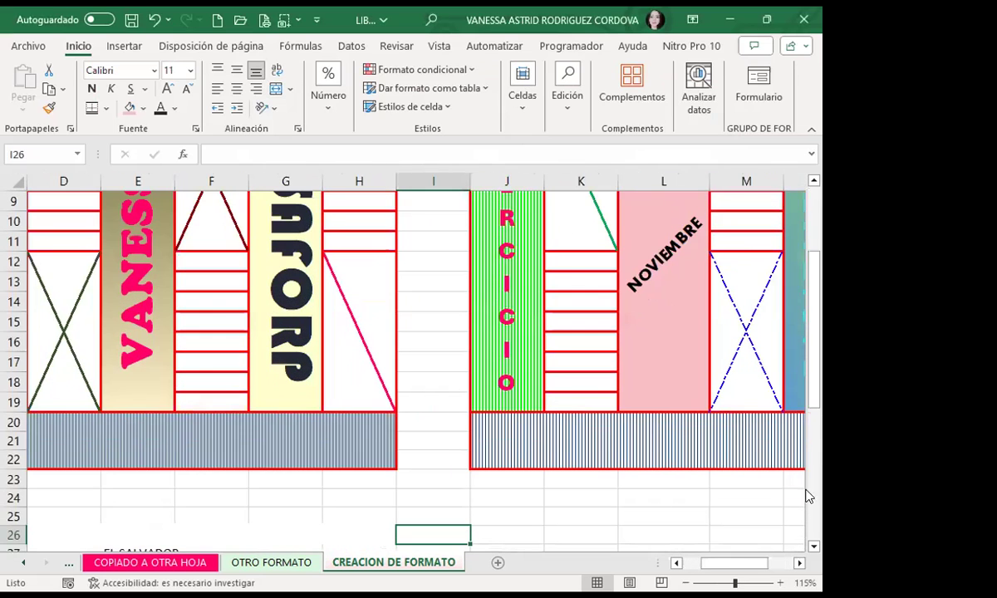
{"action": "scroll", "coordinate": [805, 511], "scroll_direction": "right", "scroll_amount": 1}
{"action": "scroll", "coordinate": [804, 512], "scroll_direction": "right", "scroll_amount": 2}
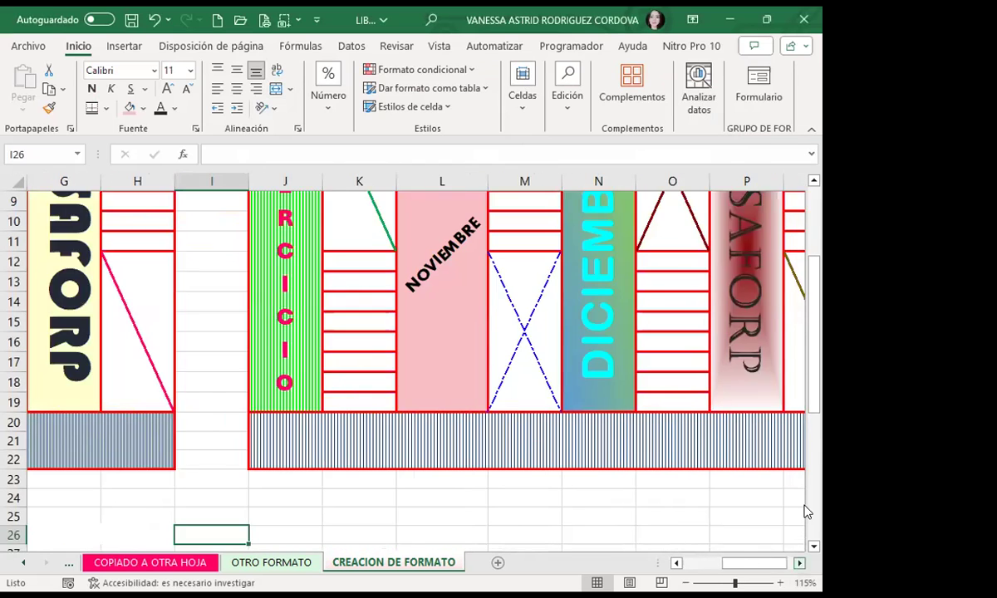
{"action": "scroll", "coordinate": [804, 511], "scroll_direction": "right", "scroll_amount": 3}
{"action": "scroll", "coordinate": [370, 449], "scroll_direction": "down", "scroll_amount": 1}
{"action": "scroll", "coordinate": [348, 421], "scroll_direction": "down", "scroll_amount": 2}
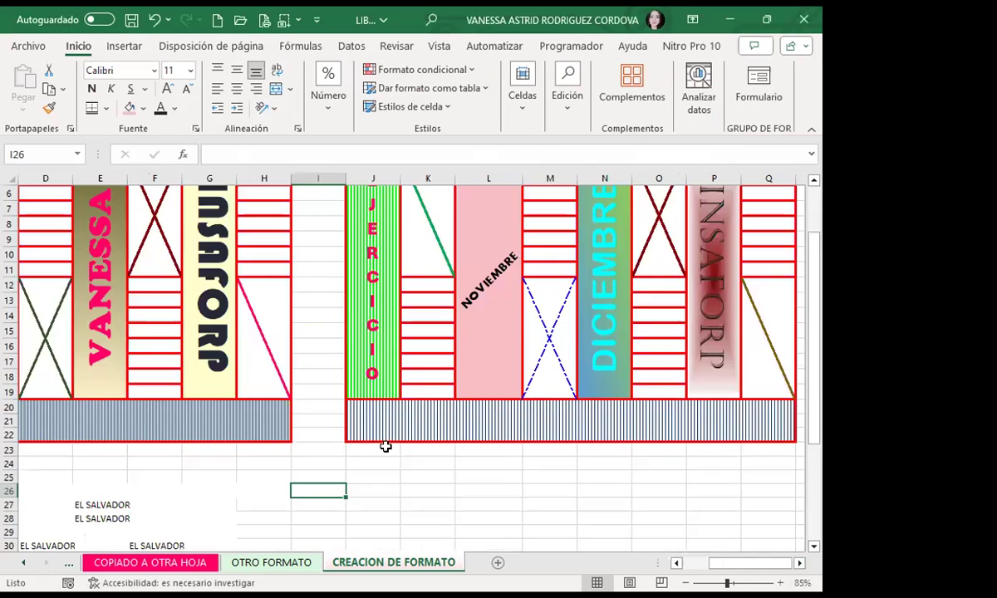
{"action": "scroll", "coordinate": [497, 423], "scroll_direction": "up", "scroll_amount": 1}
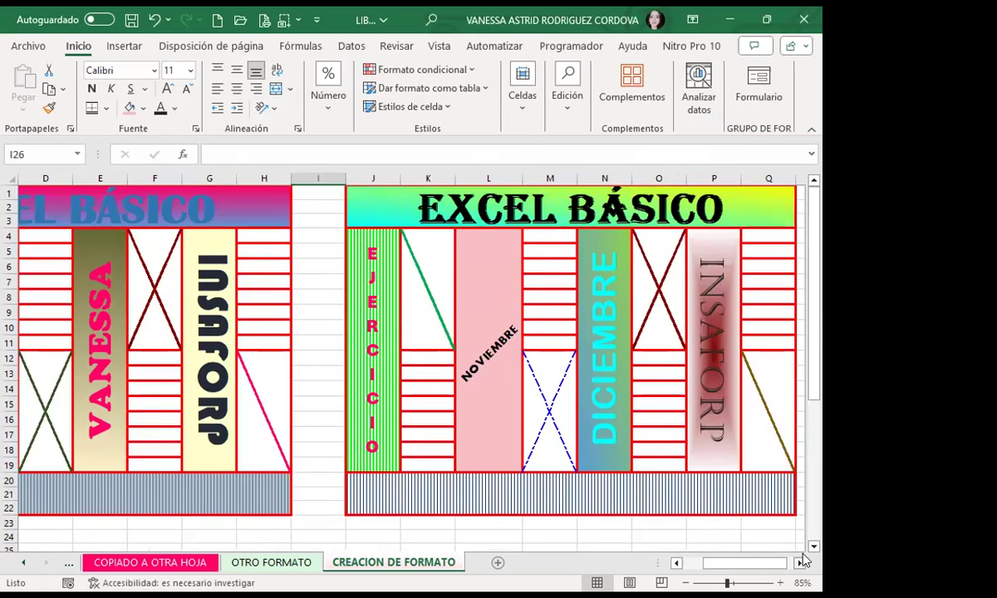
{"action": "scroll", "coordinate": [747, 525], "scroll_direction": "right", "scroll_amount": 1}
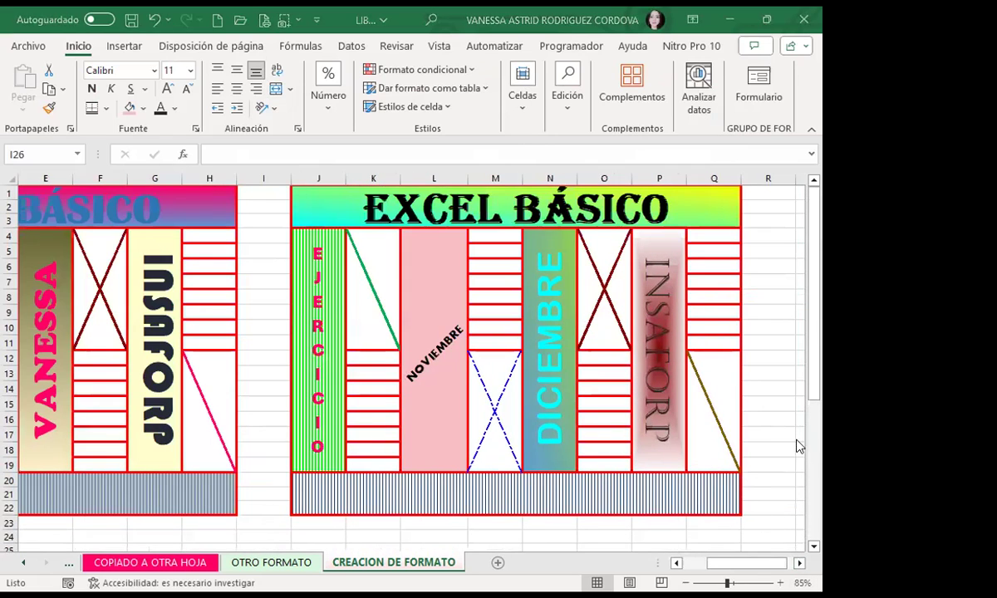
{"action": "left_click", "coordinate": [784, 471]}
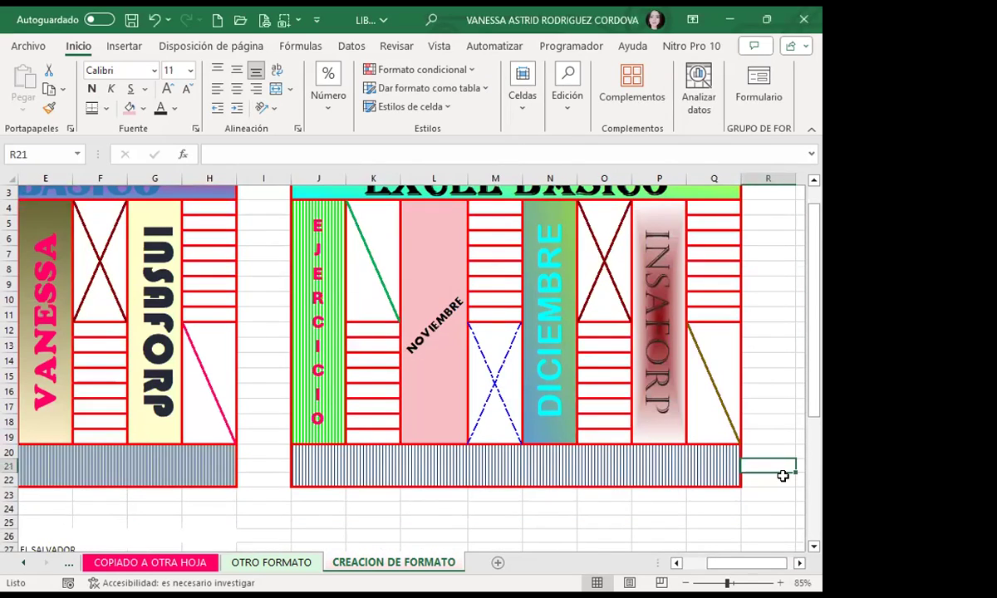
{"action": "key", "text": "Right"}
{"action": "key", "text": "Right"}
{"action": "key", "text": "Right"}
{"action": "key", "text": "Right"}
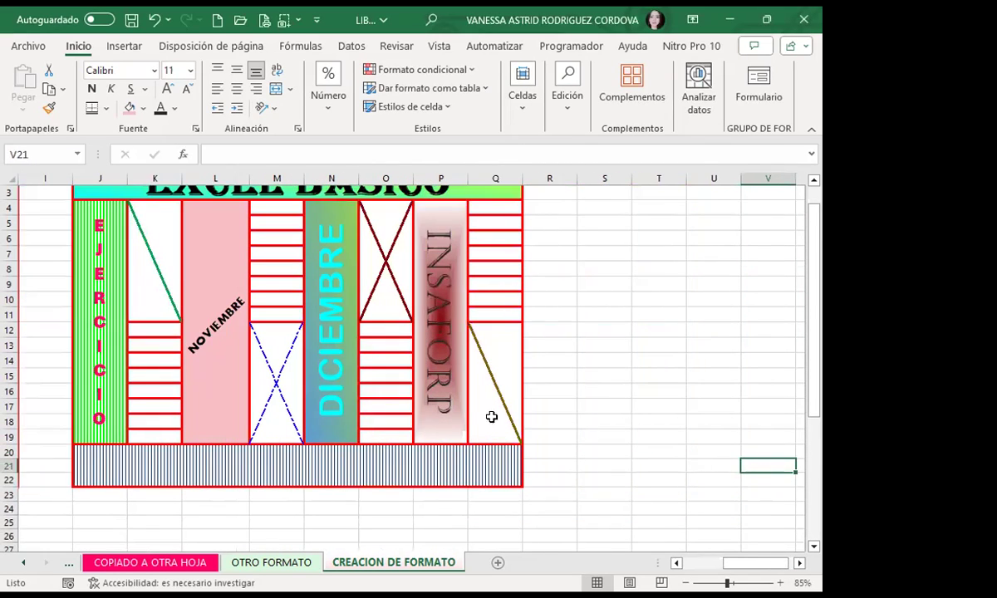
{"action": "scroll", "coordinate": [466, 397], "scroll_direction": "up", "scroll_amount": 1}
{"action": "left_click", "coordinate": [592, 399]}
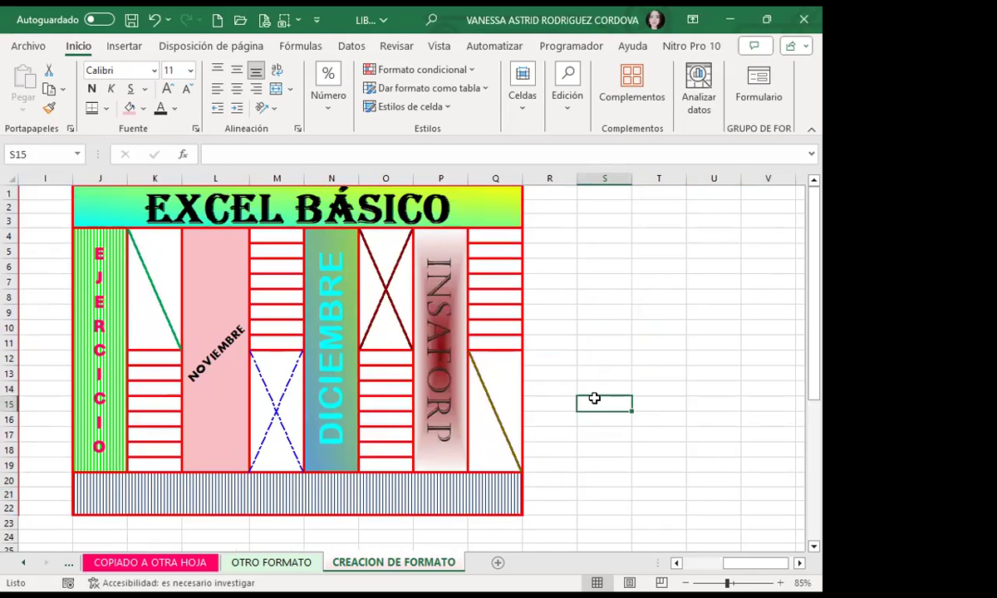
{"action": "left_click", "coordinate": [194, 130]}
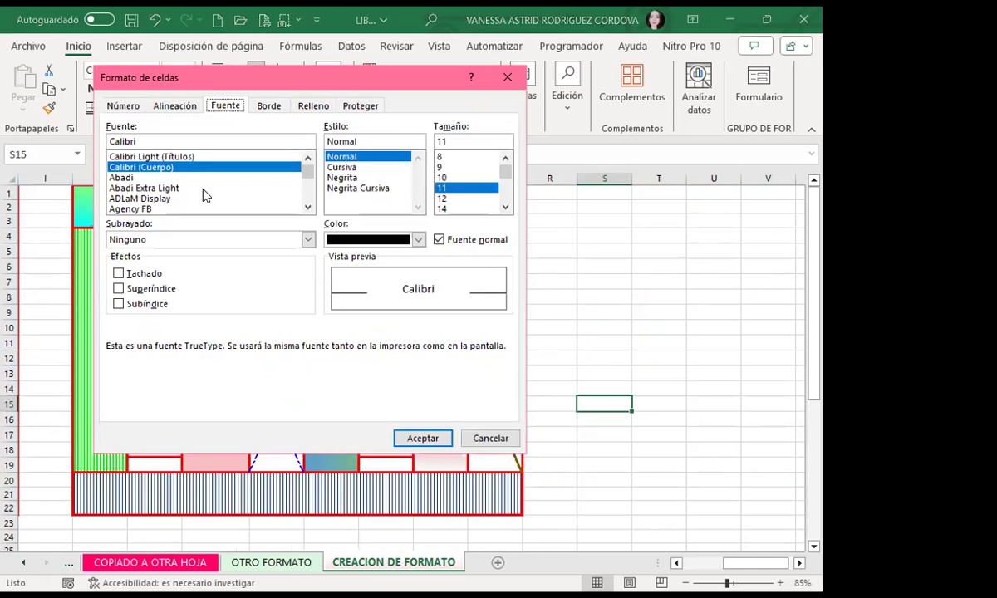
{"action": "left_click", "coordinate": [507, 79]}
{"action": "left_click", "coordinate": [122, 289]}
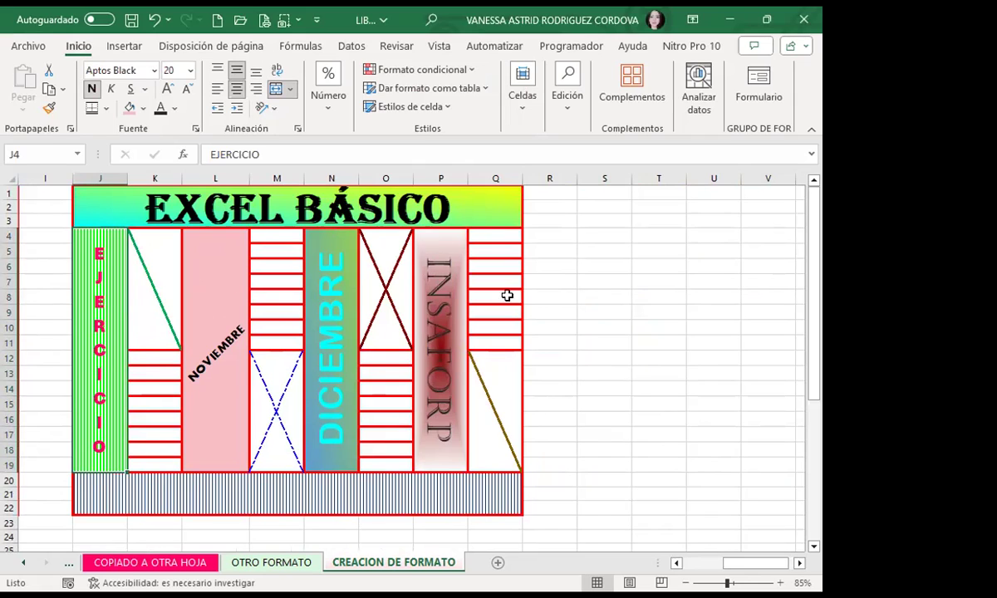
{"action": "left_click", "coordinate": [491, 396]}
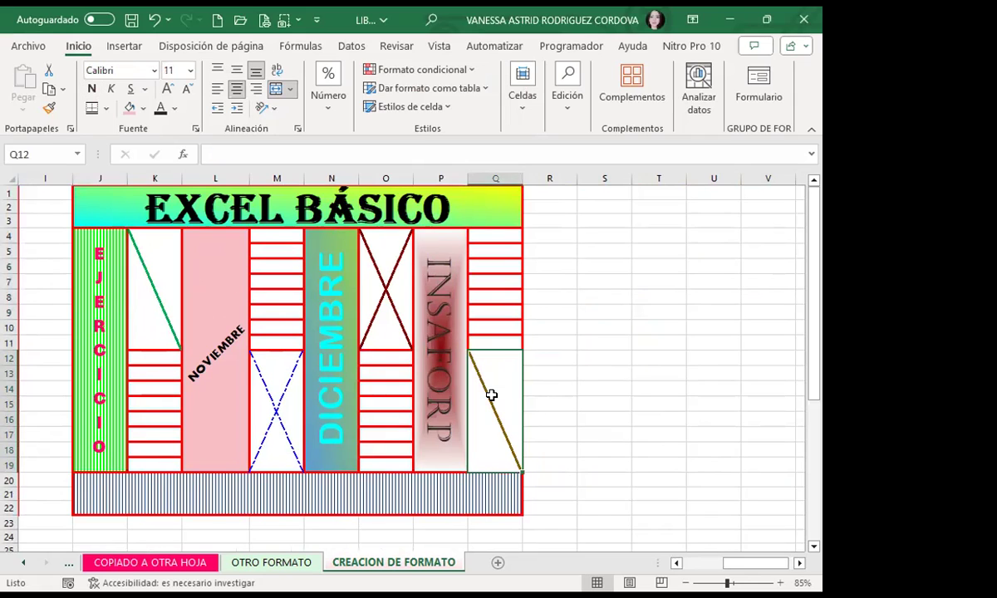
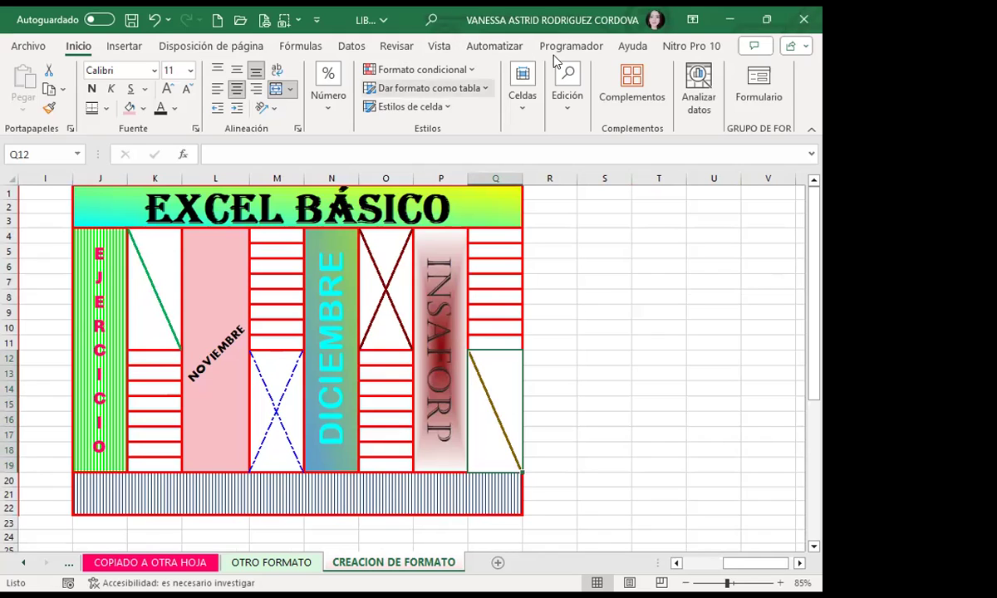
Step: Uncheck Líneas de cuadrícula under Vista > Mostrar, then return to the Inicio tab
{"action": "left_click", "coordinate": [440, 48]}
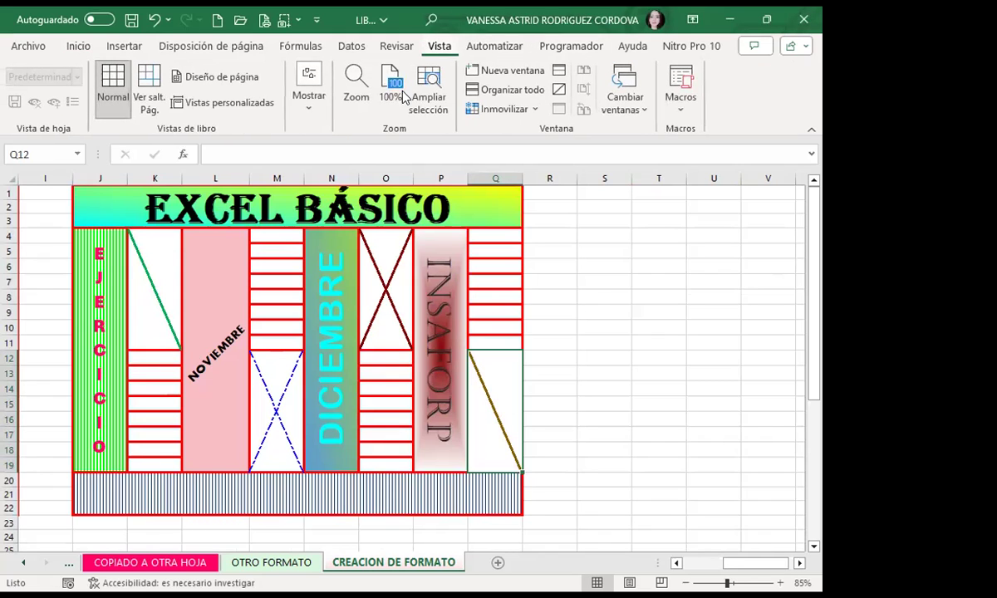
{"action": "left_click", "coordinate": [309, 95]}
{"action": "left_click", "coordinate": [354, 165]}
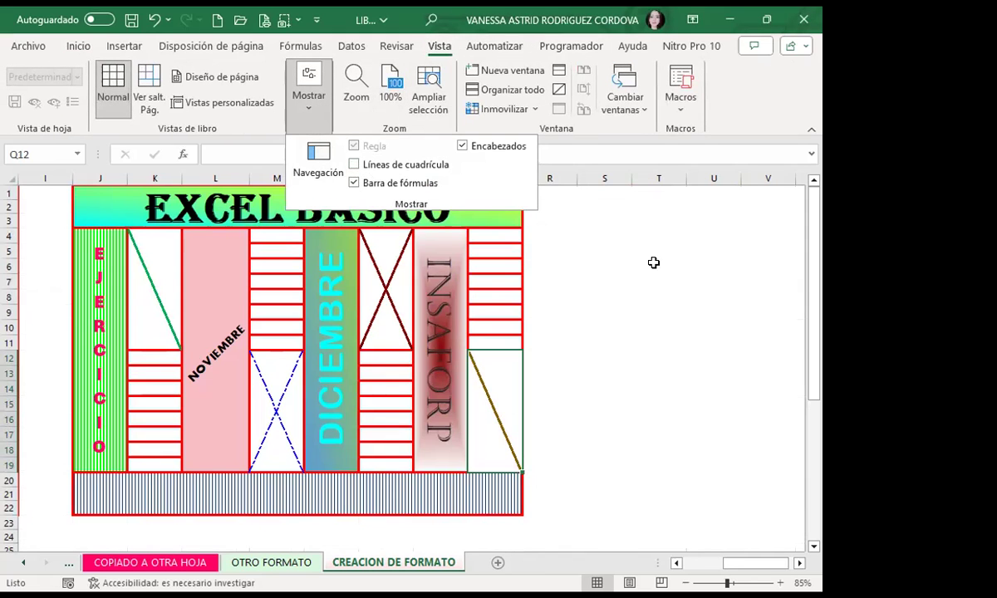
{"action": "left_click", "coordinate": [654, 263]}
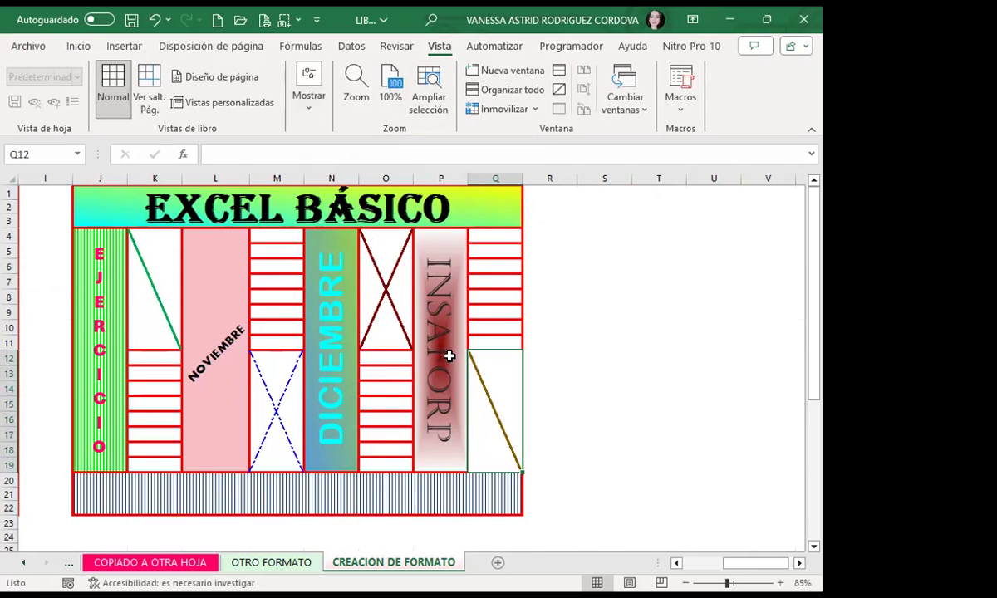
{"action": "left_click", "coordinate": [77, 46]}
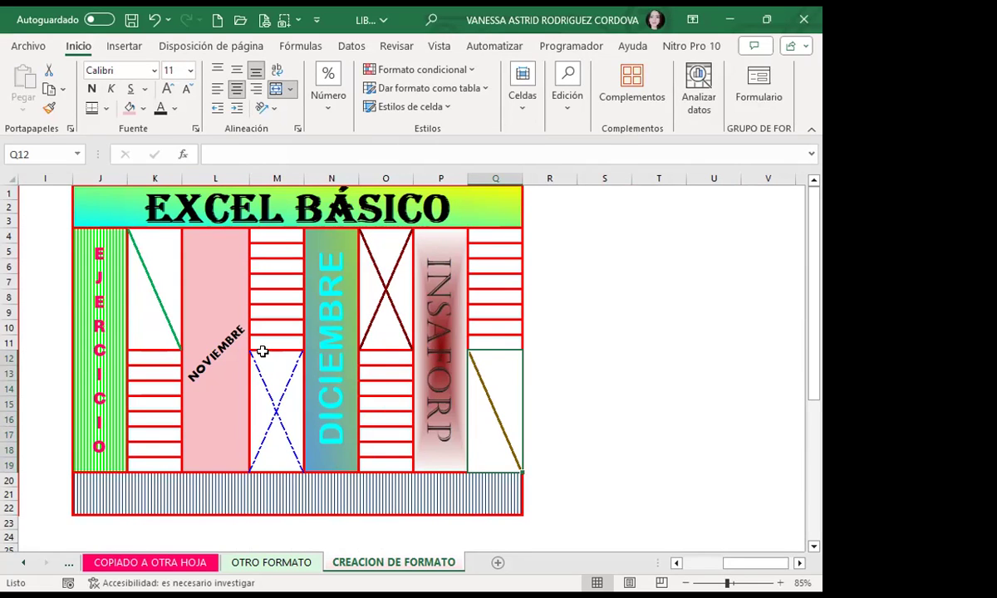
Step: Copy the banner J1:Q22 and paste it at cell K26
{"action": "scroll", "coordinate": [175, 359], "scroll_direction": "down", "scroll_amount": 3}
{"action": "scroll", "coordinate": [175, 359], "scroll_direction": "up", "scroll_amount": 3}
{"action": "left_click_drag", "start_coordinate": [106, 192], "coordinate": [372, 464]}
{"action": "key", "text": "ctrl+c"}
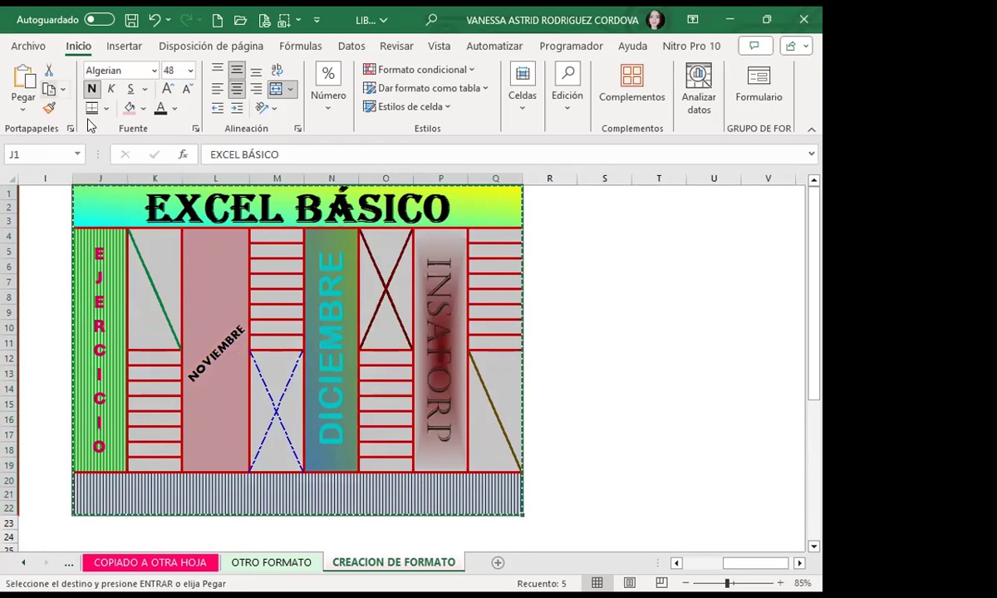
{"action": "scroll", "coordinate": [184, 388], "scroll_direction": "down", "scroll_amount": 5}
{"action": "left_click_drag", "start_coordinate": [149, 360], "coordinate": [150, 346]}
{"action": "left_click", "coordinate": [149, 359]}
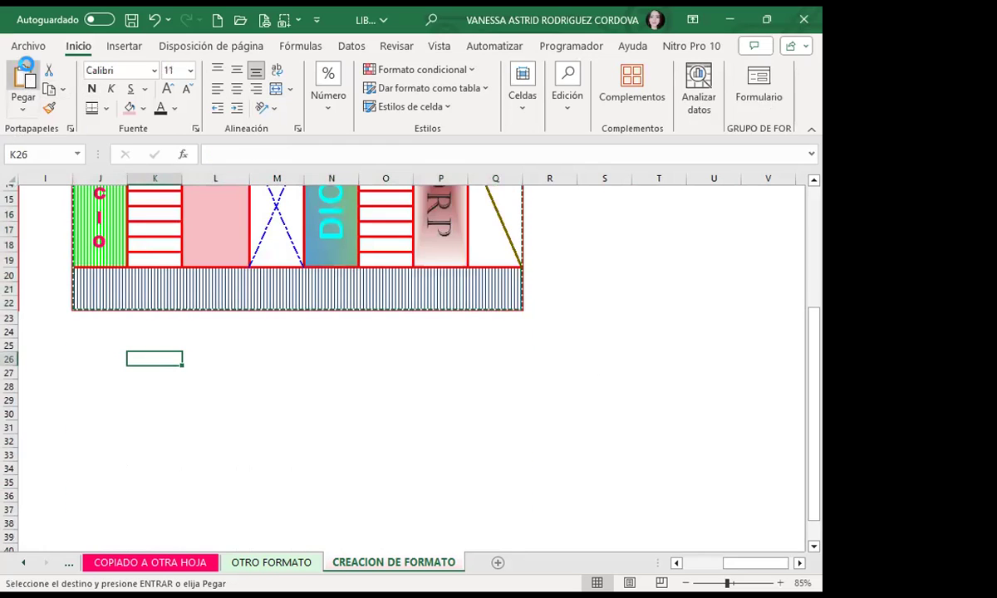
{"action": "left_click", "coordinate": [23, 79]}
Step: Clear the pasted copy's text, then undo with Ctrl+Z to restore the banner words
{"action": "mouse_move", "coordinate": [211, 258]}
{"action": "left_mouse_down"}
{"action": "mouse_move", "coordinate": [444, 485]}
{"action": "mouse_move", "coordinate": [403, 474]}
{"action": "left_mouse_up"}
{"action": "key", "text": "Delete"}
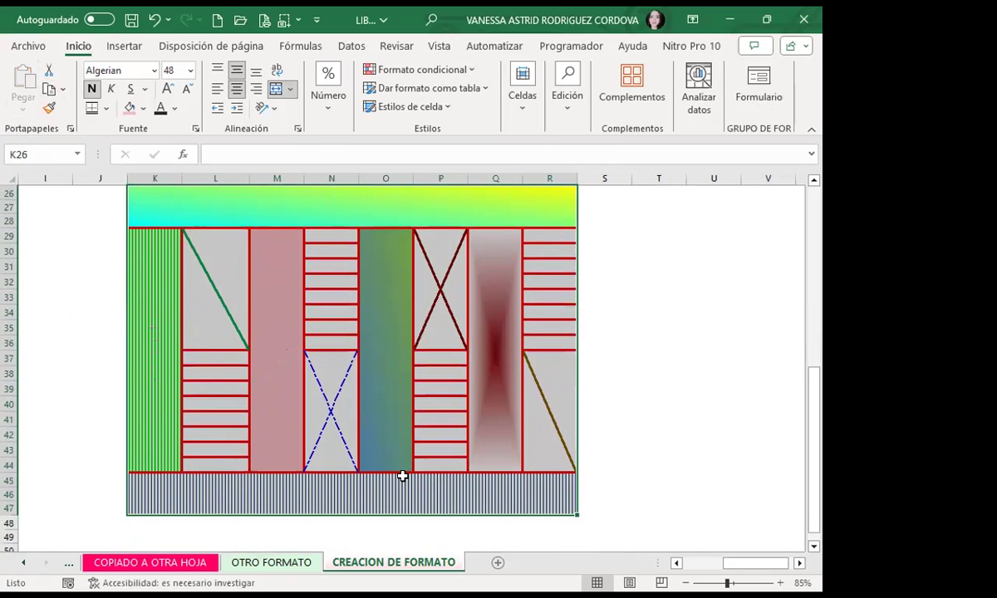
{"action": "scroll", "coordinate": [449, 480], "scroll_direction": "up", "scroll_amount": 5}
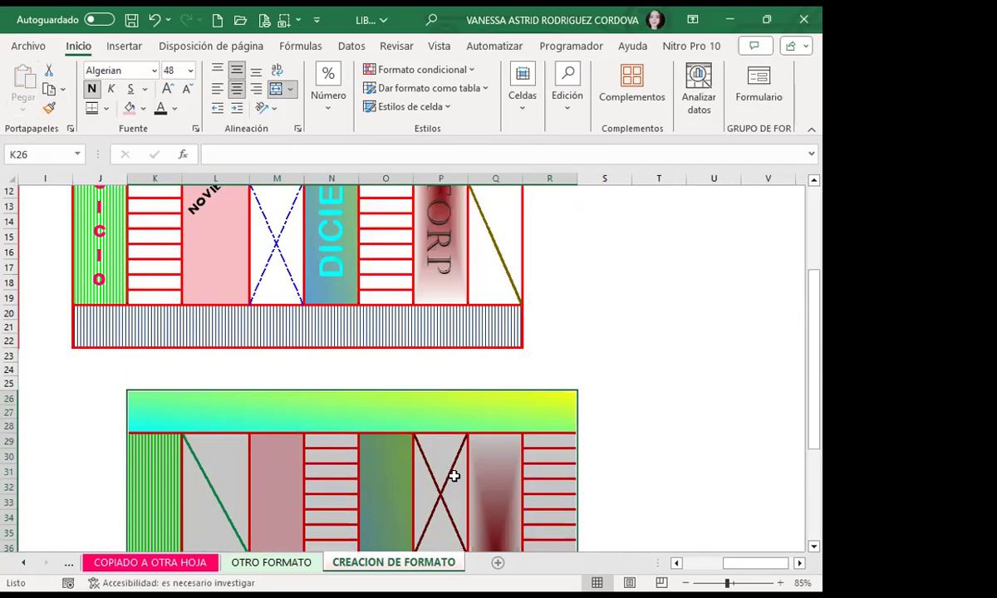
{"action": "scroll", "coordinate": [486, 436], "scroll_direction": "down", "scroll_amount": 4}
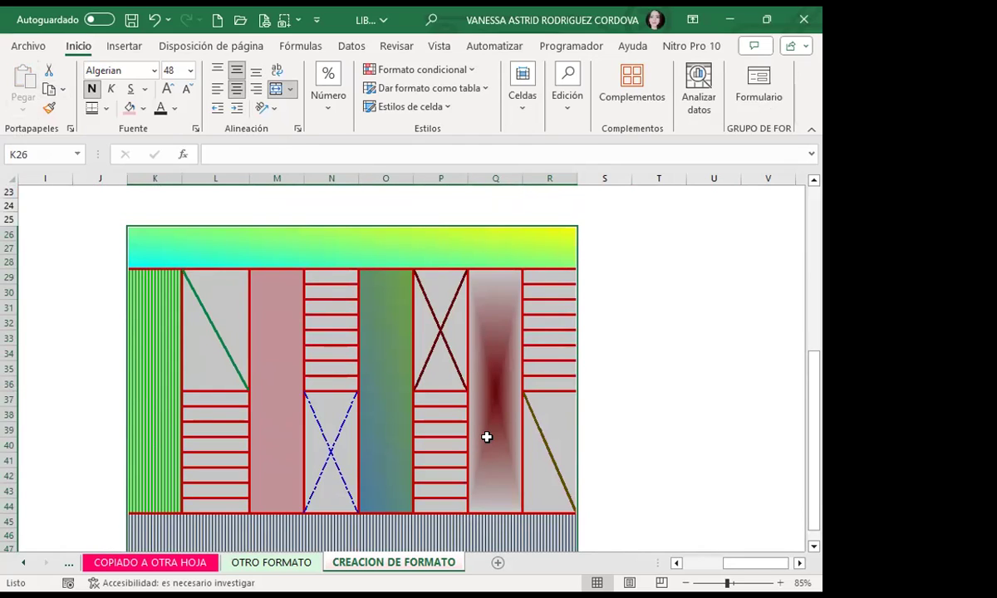
{"action": "key", "text": "ctrl+z"}
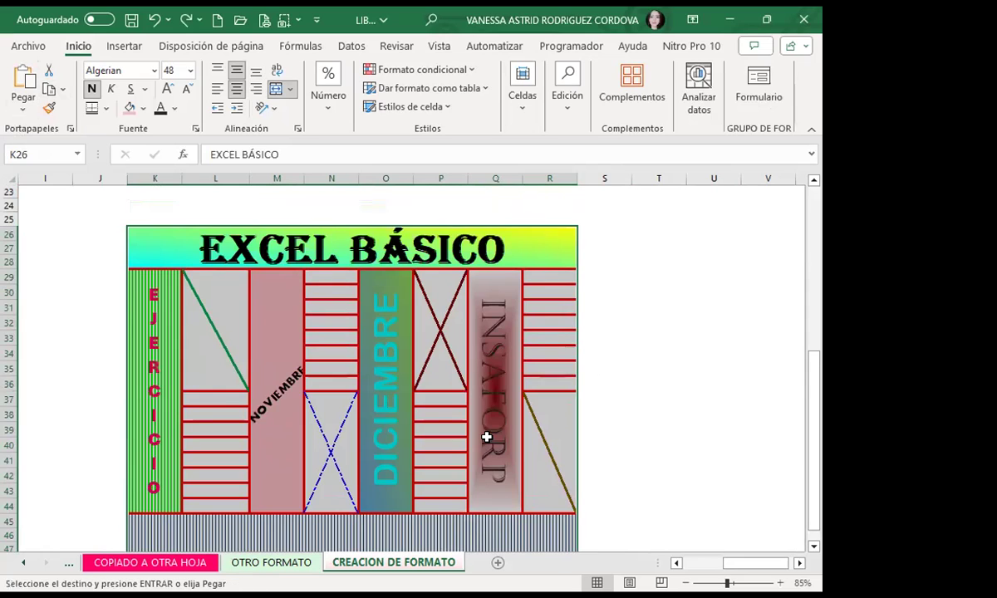
{"action": "left_click", "coordinate": [643, 373]}
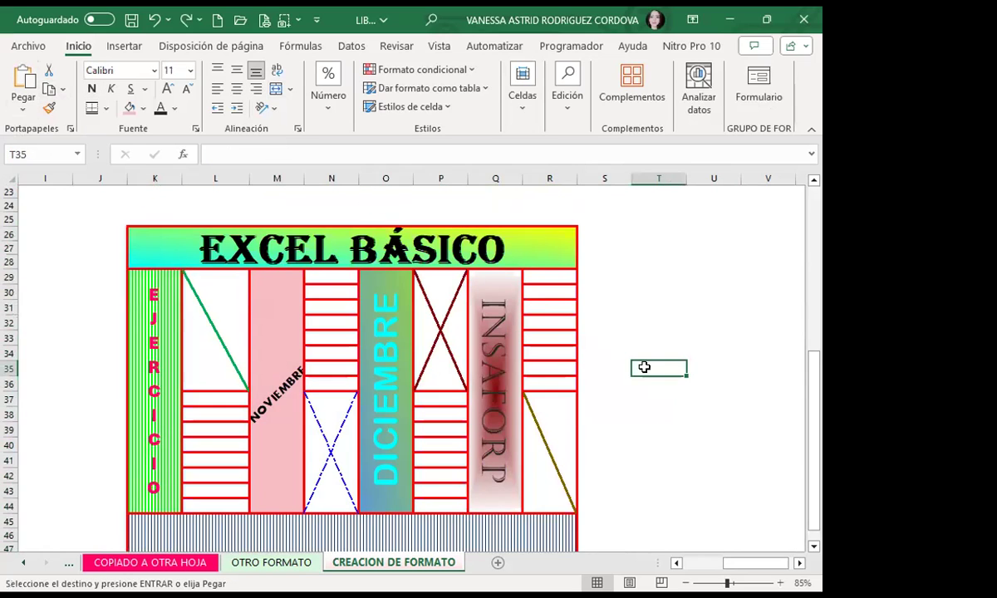
{"action": "scroll", "coordinate": [606, 361], "scroll_direction": "down", "scroll_amount": 1}
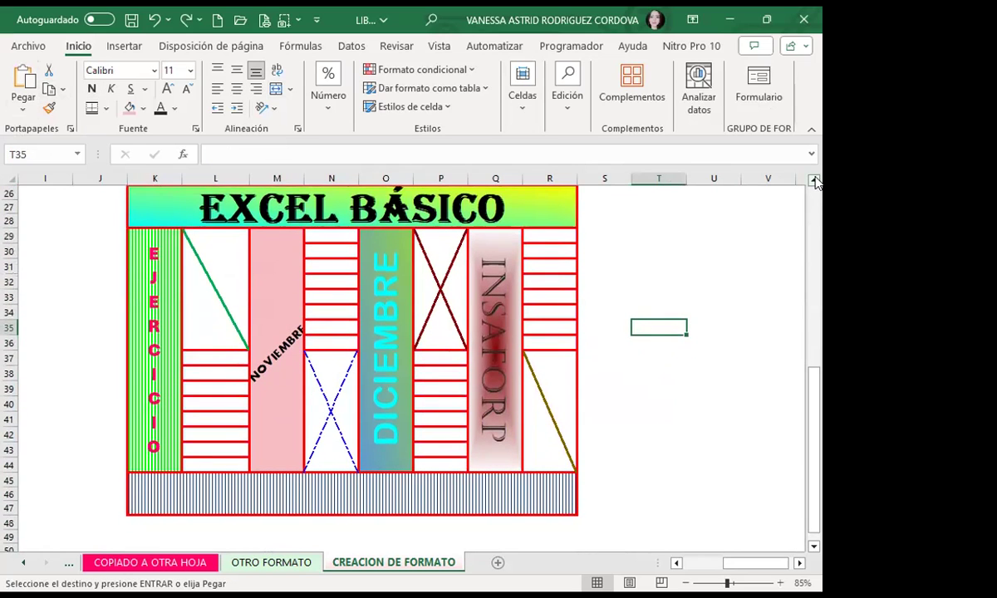
Step: Widen column M to 12.57 and select J29:J44 beside the lower banner
{"action": "left_click", "coordinate": [814, 180]}
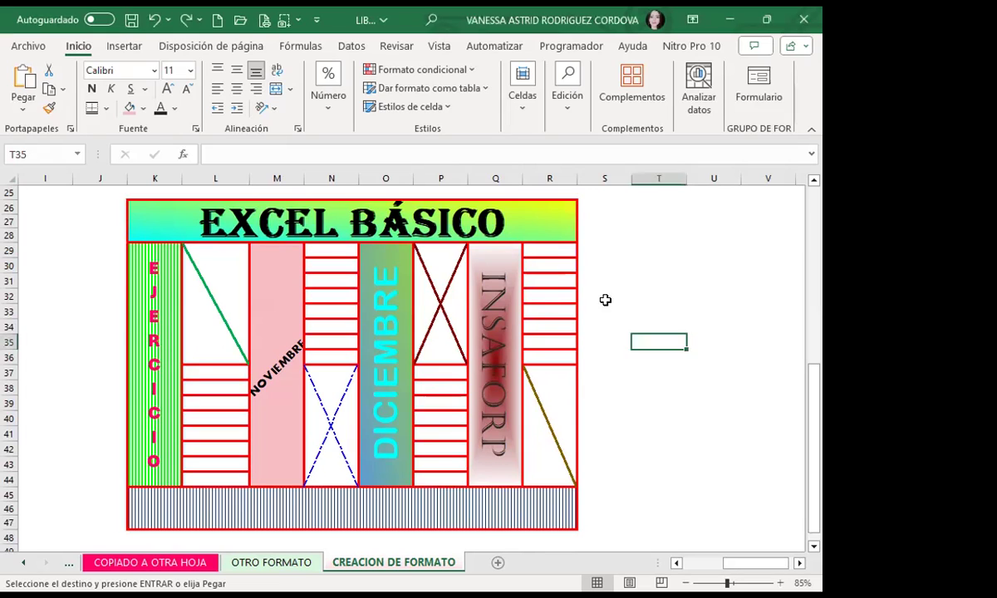
{"action": "left_click", "coordinate": [565, 282]}
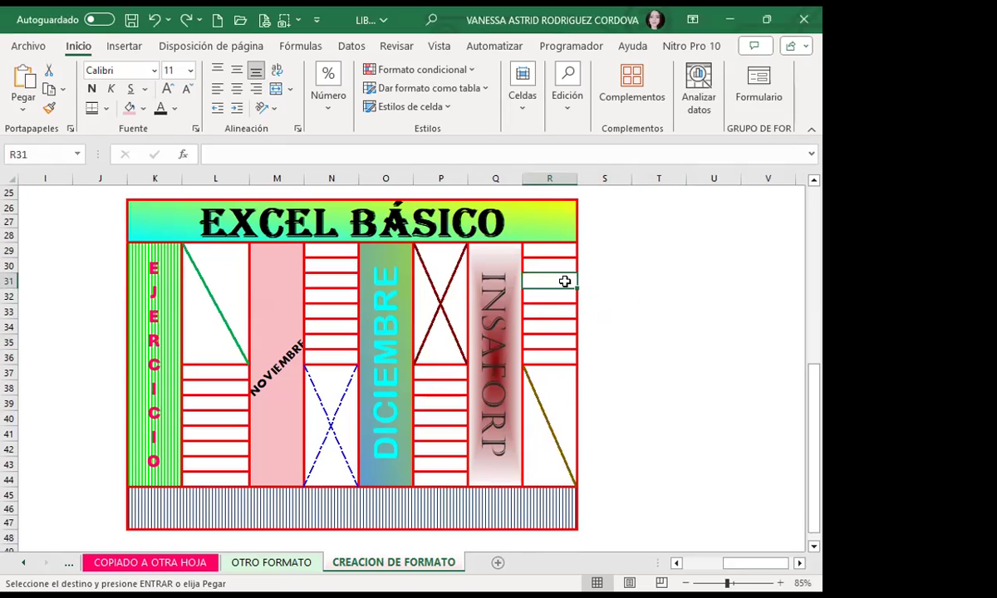
{"action": "left_click_drag", "start_coordinate": [304, 179], "coordinate": [312, 179]}
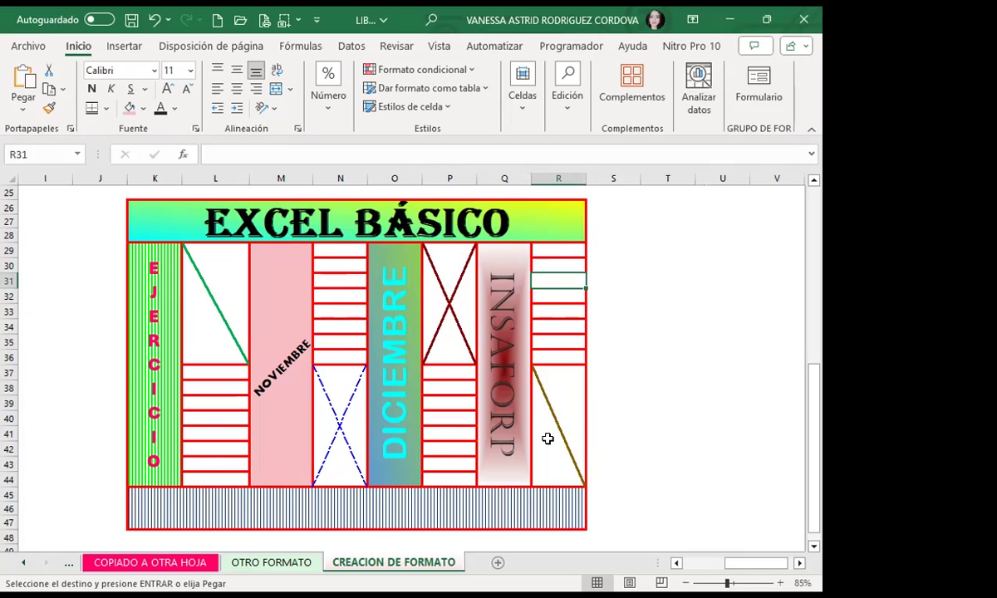
{"action": "left_click", "coordinate": [110, 257]}
{"action": "left_click_drag", "start_coordinate": [110, 256], "coordinate": [96, 467]}
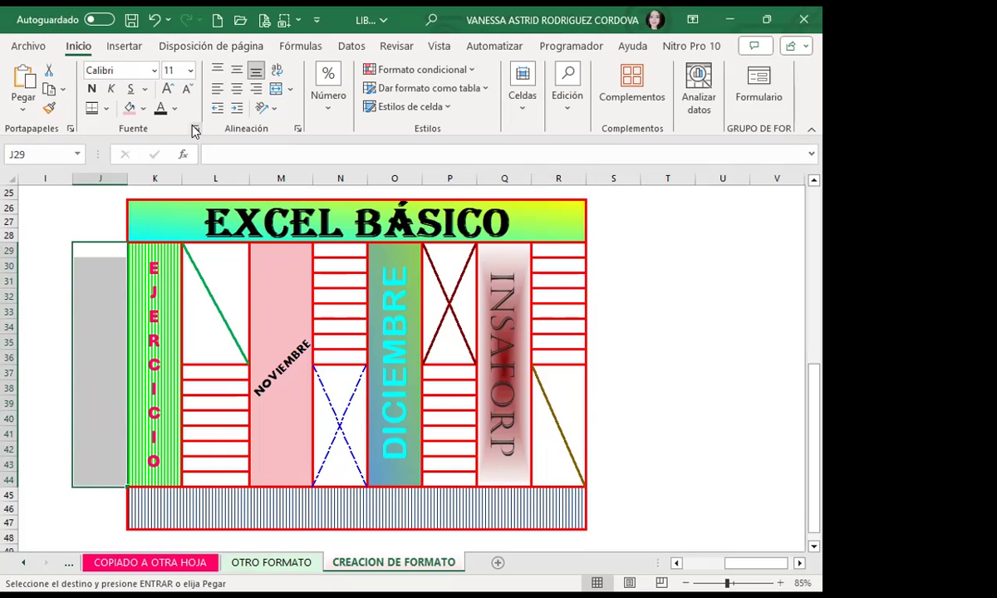
Step: Cancel the pending copy and merge J29:J44 with Combinar y centrar
{"action": "key", "text": "Escape"}
{"action": "left_click", "coordinate": [196, 129]}
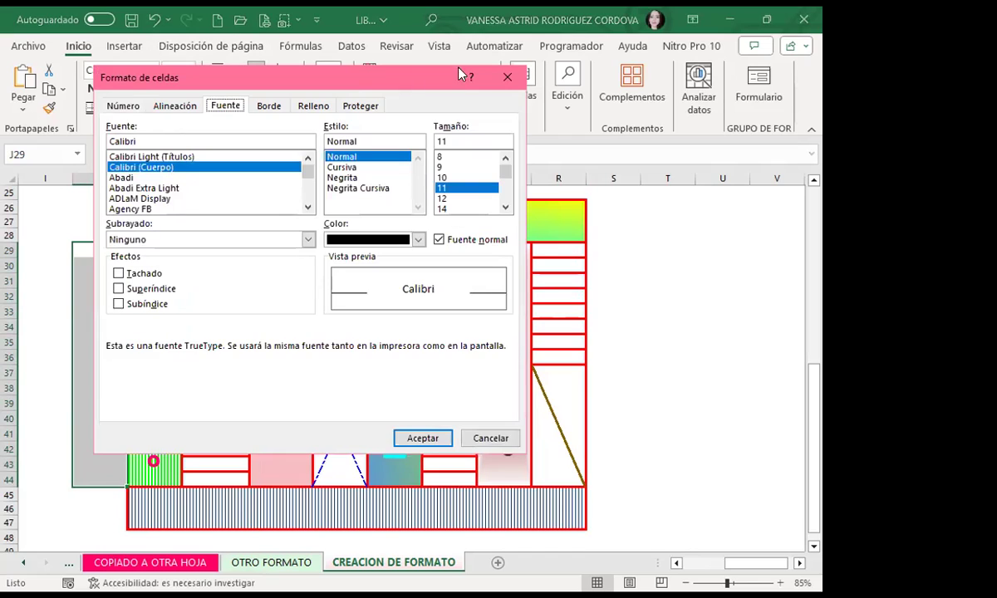
{"action": "left_click", "coordinate": [508, 76]}
{"action": "left_click", "coordinate": [276, 88]}
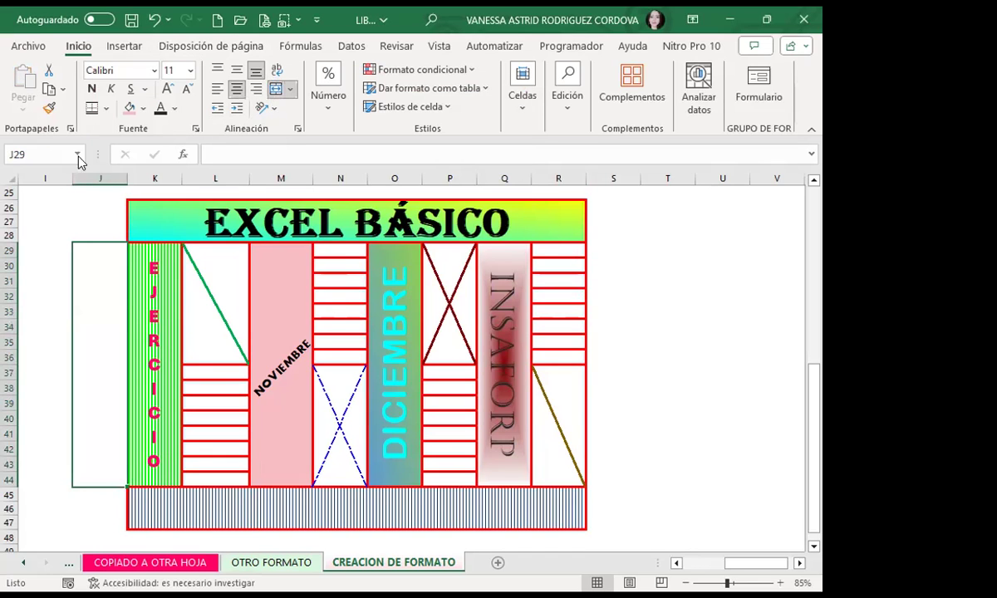
Step: Fill the merged cell with a green vertical-stripe pattern via Formato de celdas > Relleno
{"action": "left_click", "coordinate": [196, 129]}
{"action": "left_click", "coordinate": [307, 107]}
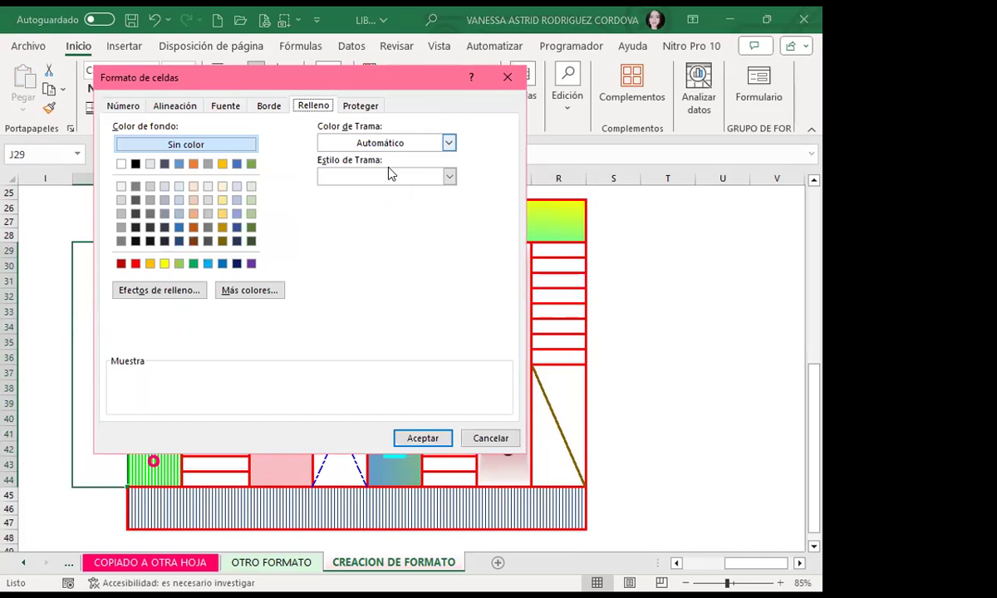
{"action": "left_click", "coordinate": [447, 144]}
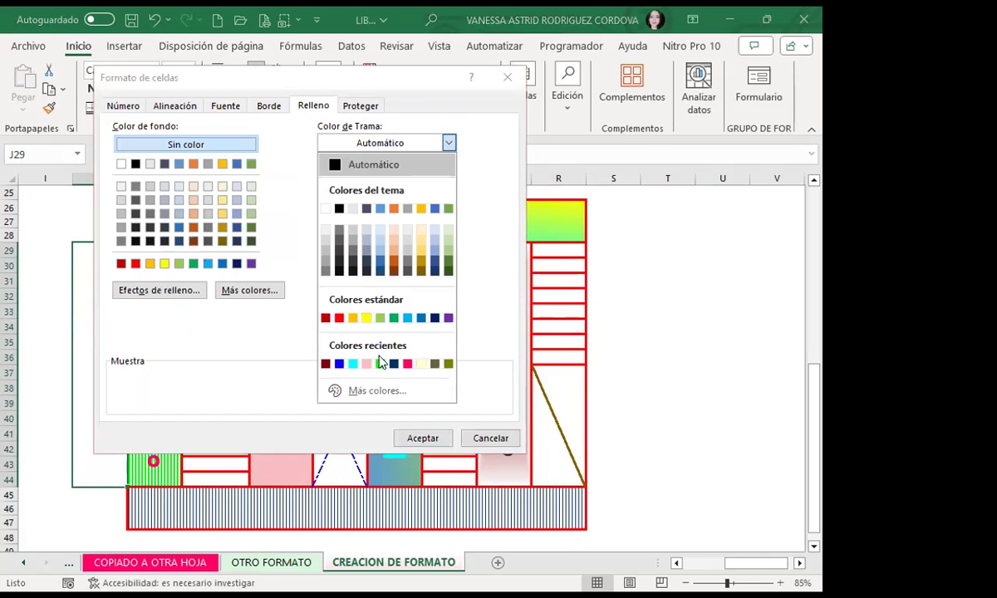
{"action": "left_click", "coordinate": [380, 363]}
{"action": "left_click", "coordinate": [449, 177]}
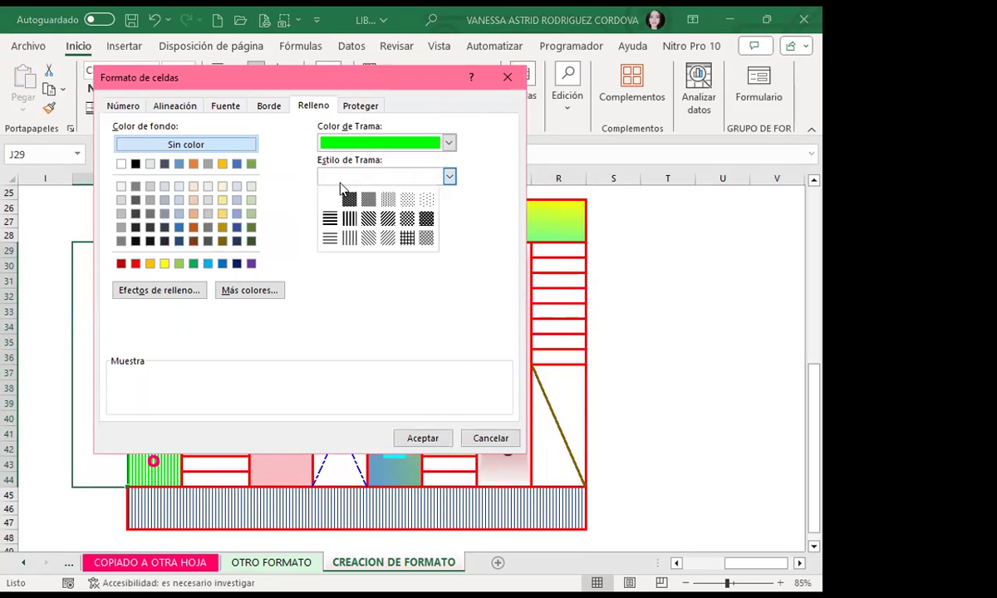
{"action": "left_click", "coordinate": [350, 232]}
{"action": "left_click", "coordinate": [427, 439]}
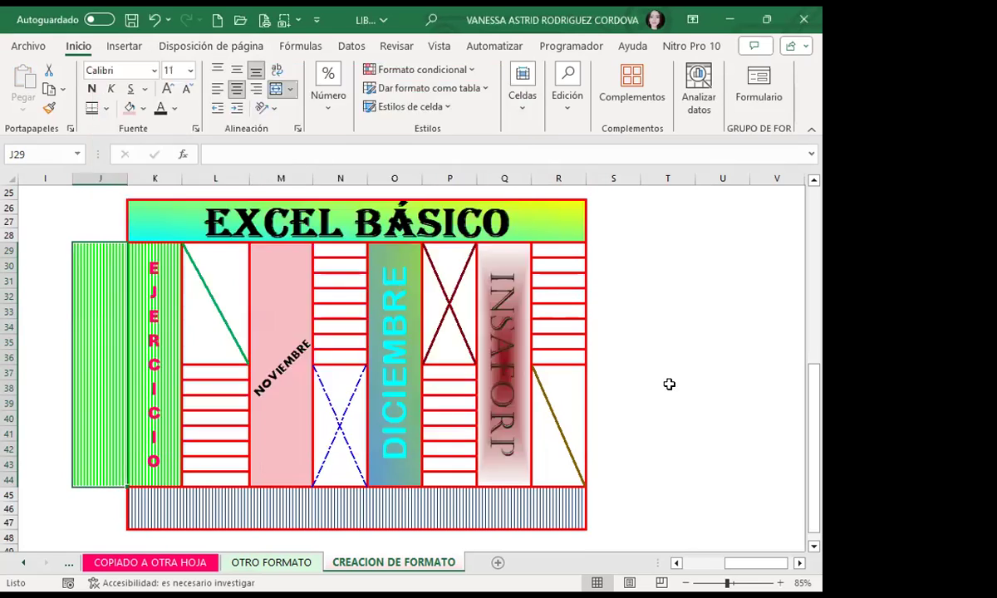
{"action": "left_click", "coordinate": [674, 378]}
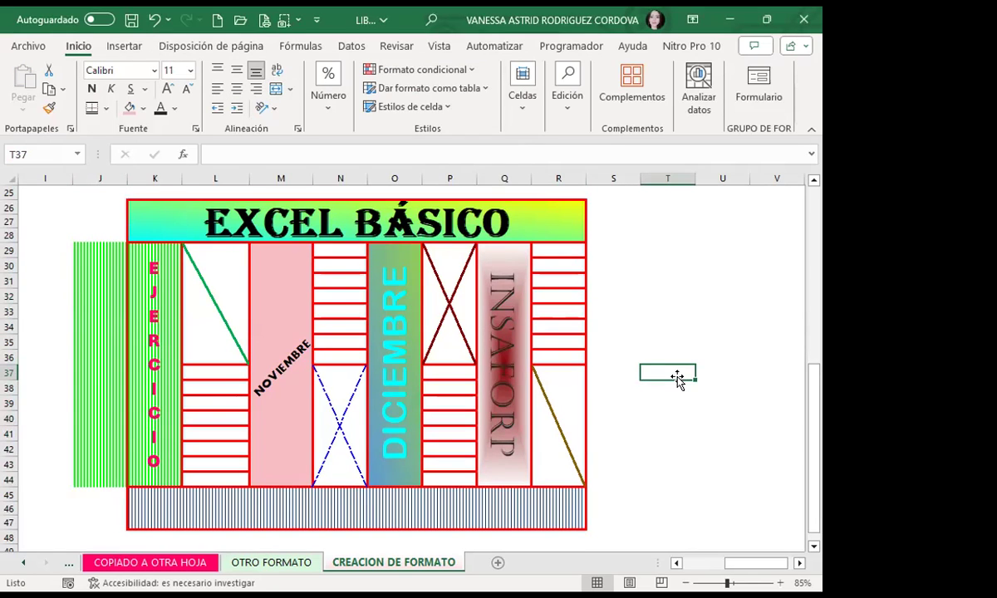
Step: Delete column J so the banner shifts one column left
{"action": "left_click", "coordinate": [102, 177]}
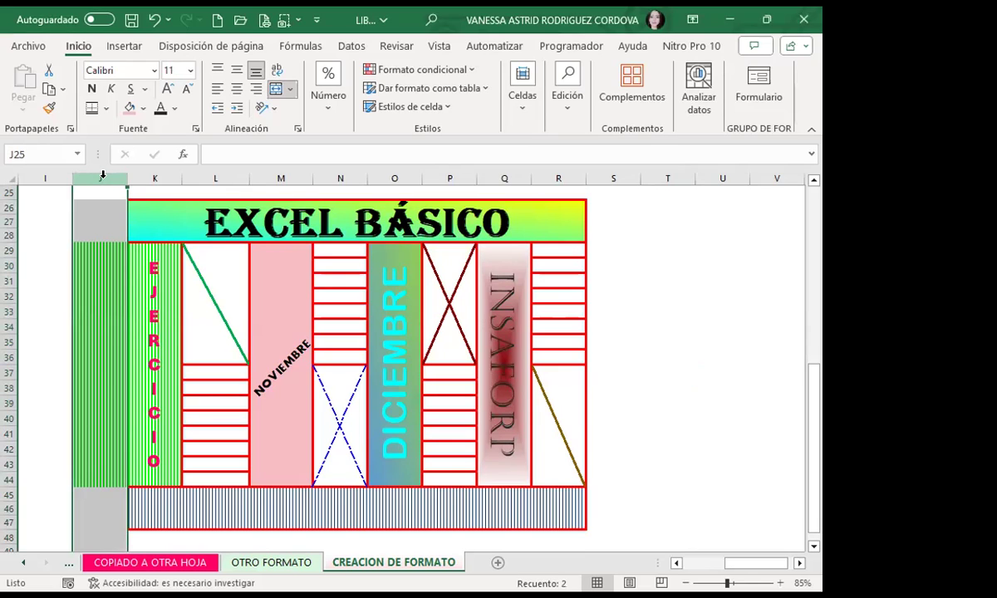
{"action": "left_click", "coordinate": [523, 90]}
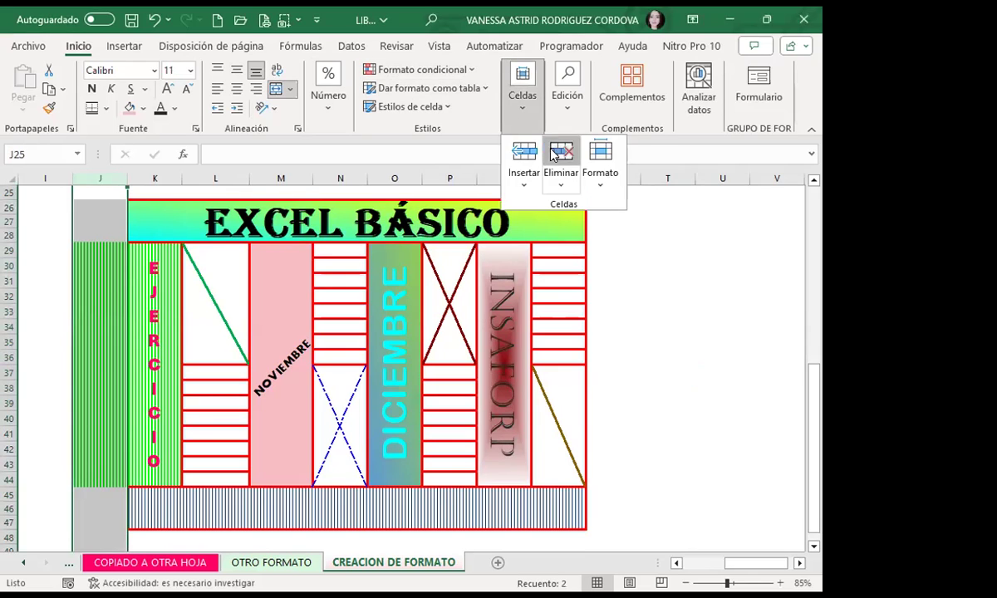
{"action": "left_click", "coordinate": [555, 154]}
{"action": "left_click", "coordinate": [513, 312]}
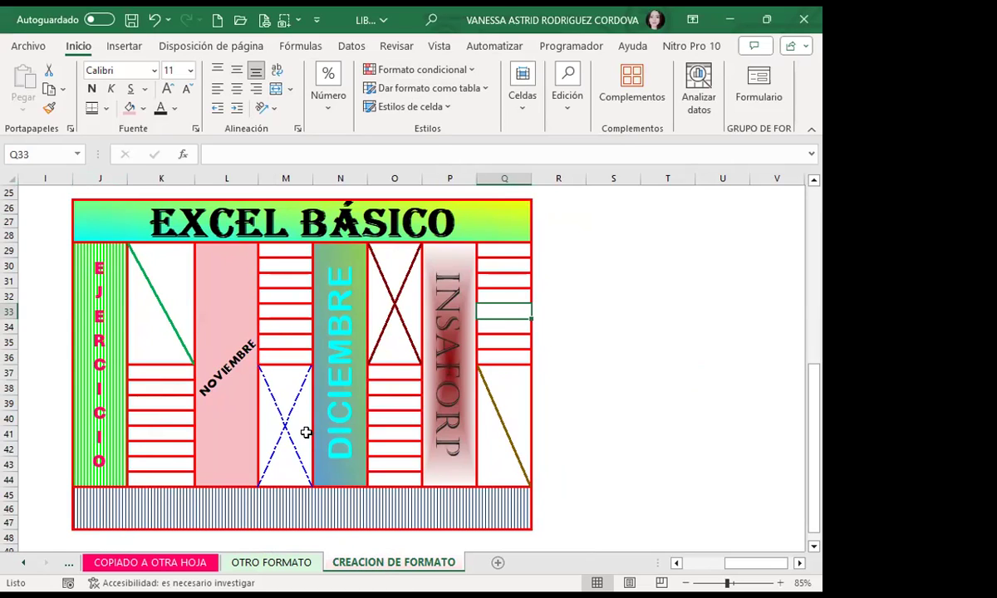
Step: Inspect the merged diagonal-line cell in column Q and the cross cell O29
{"action": "scroll", "coordinate": [305, 432], "scroll_direction": "down", "scroll_amount": 2}
{"action": "scroll", "coordinate": [479, 391], "scroll_direction": "up", "scroll_amount": 3}
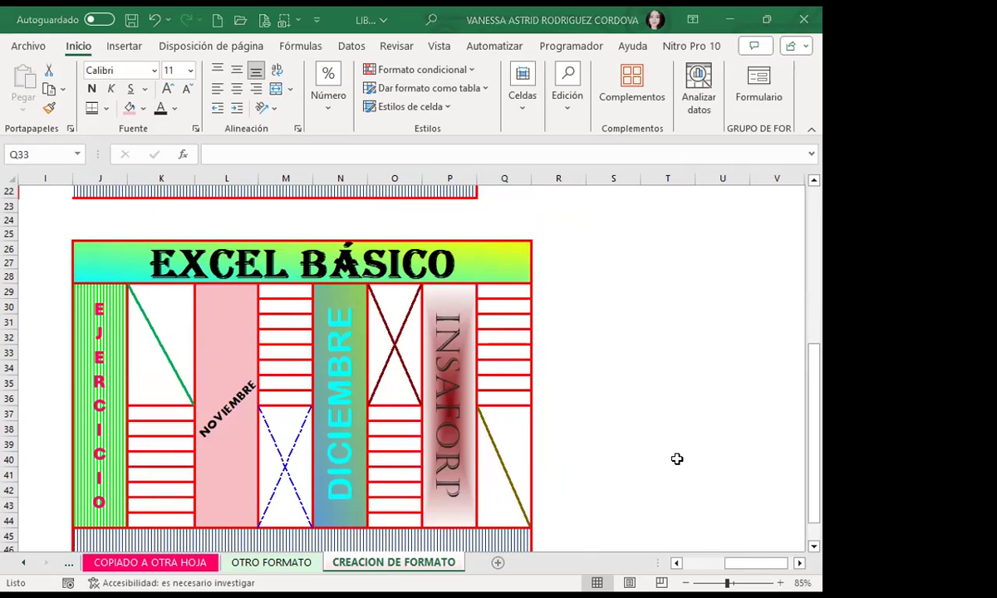
{"action": "left_click", "coordinate": [510, 448]}
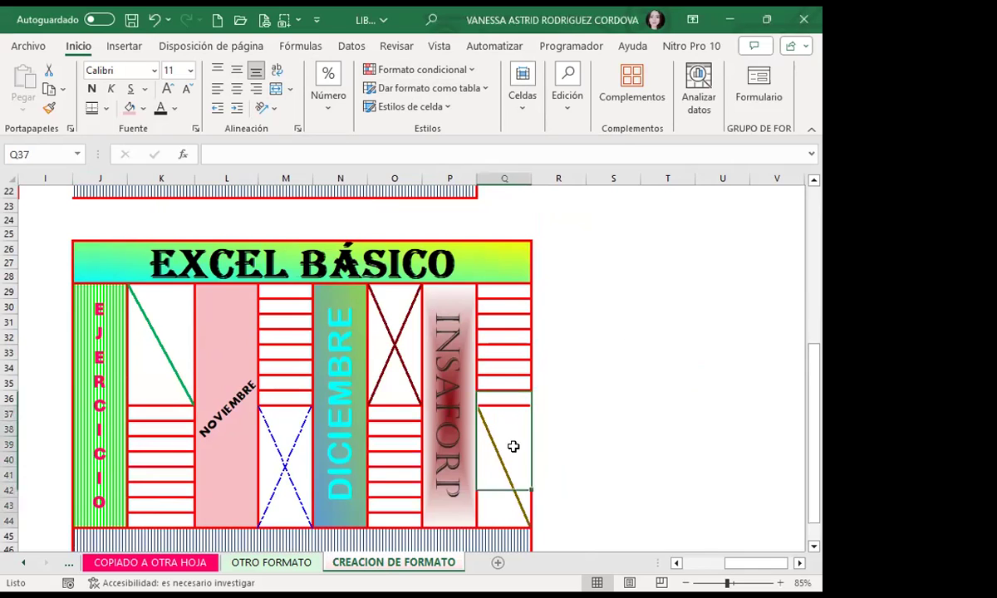
{"action": "left_click", "coordinate": [395, 375]}
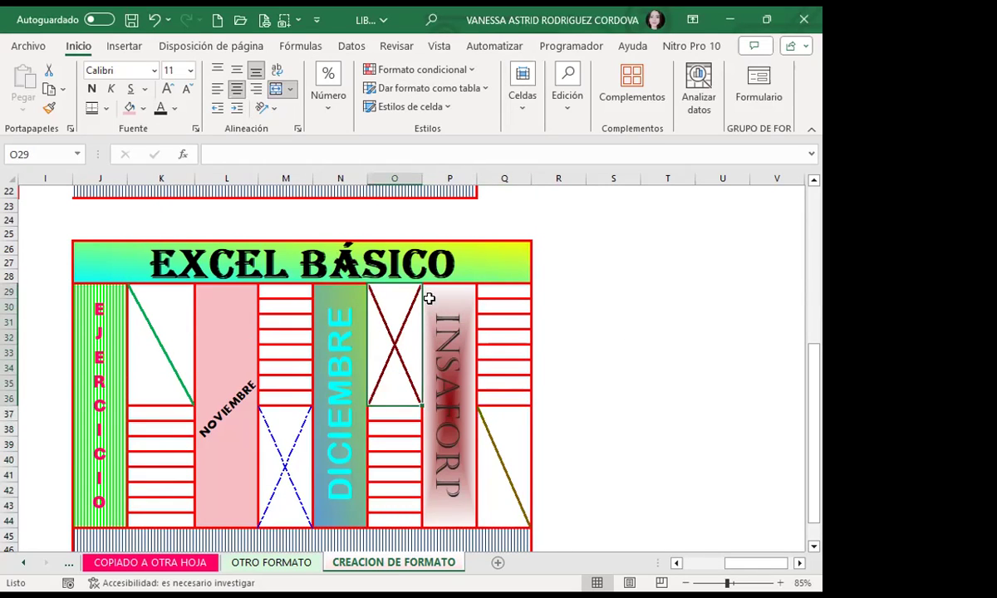
{"action": "left_click", "coordinate": [605, 276]}
Step: Select rows 26 through 49 holding the second banner copy
{"action": "scroll", "coordinate": [499, 279], "scroll_direction": "down", "scroll_amount": 2}
{"action": "scroll", "coordinate": [432, 280], "scroll_direction": "up", "scroll_amount": 4}
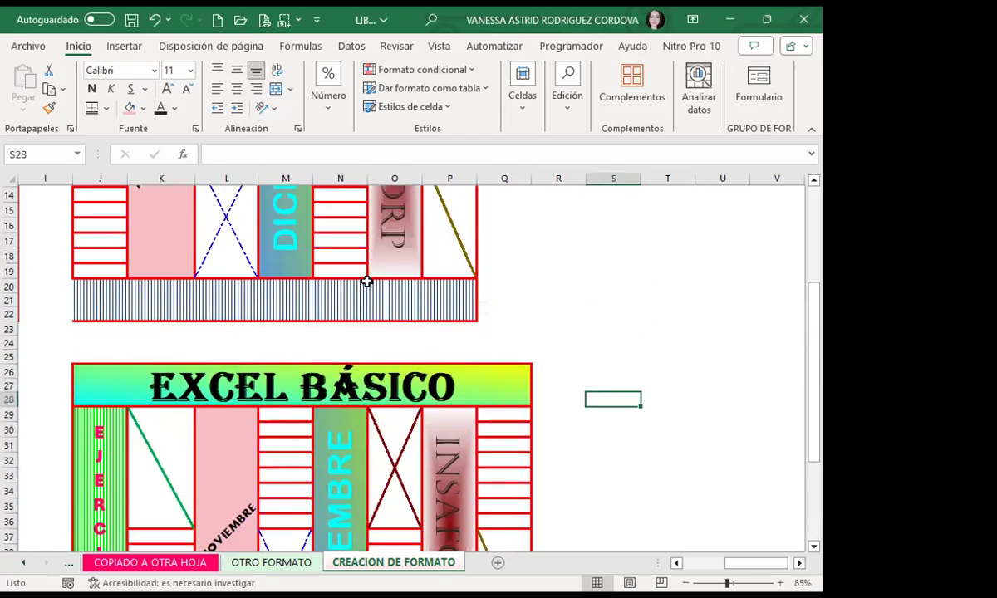
{"action": "left_click", "coordinate": [10, 328]}
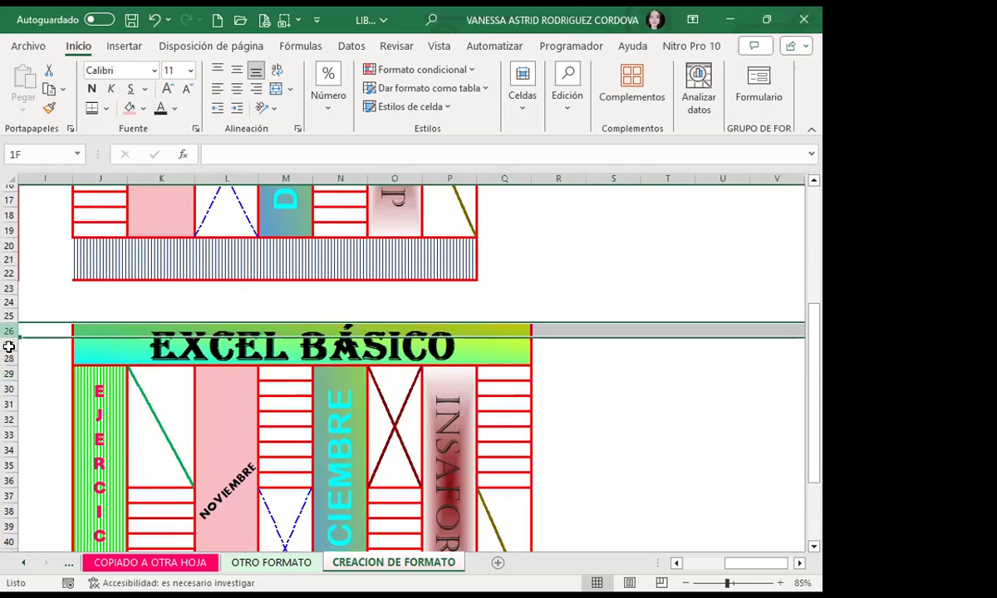
{"action": "left_click_drag", "start_coordinate": [12, 532], "coordinate": [12, 544]}
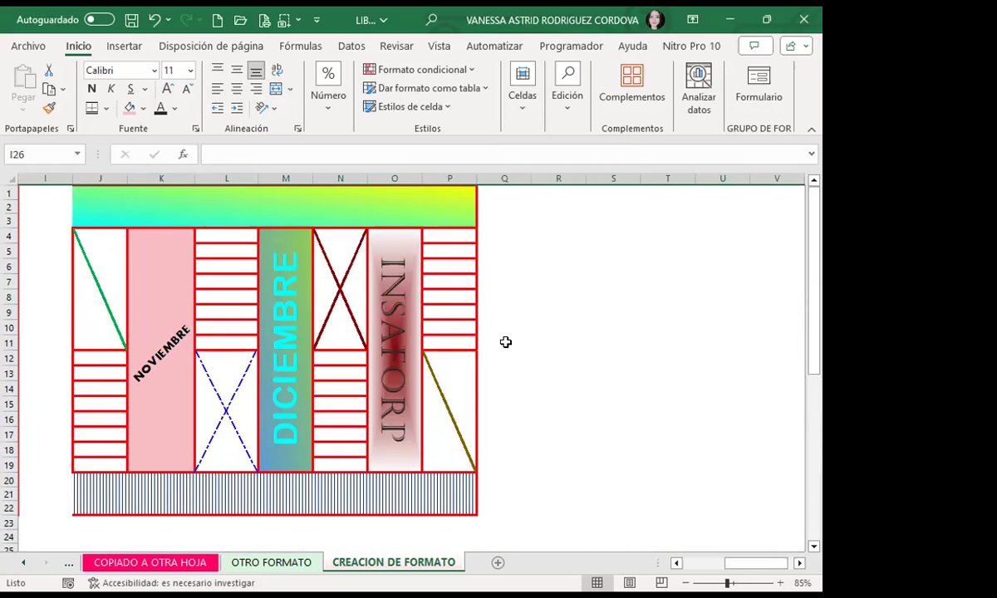
{"action": "left_click", "coordinate": [544, 297]}
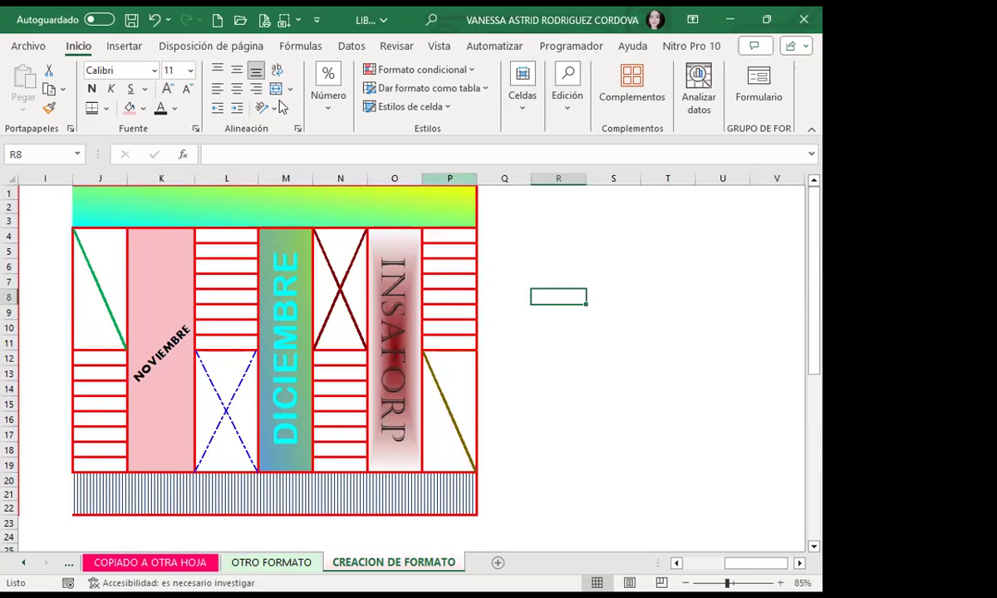
Step: Start adding a sheet background from a file via Disposición de página > Fondo
{"action": "left_click", "coordinate": [122, 49]}
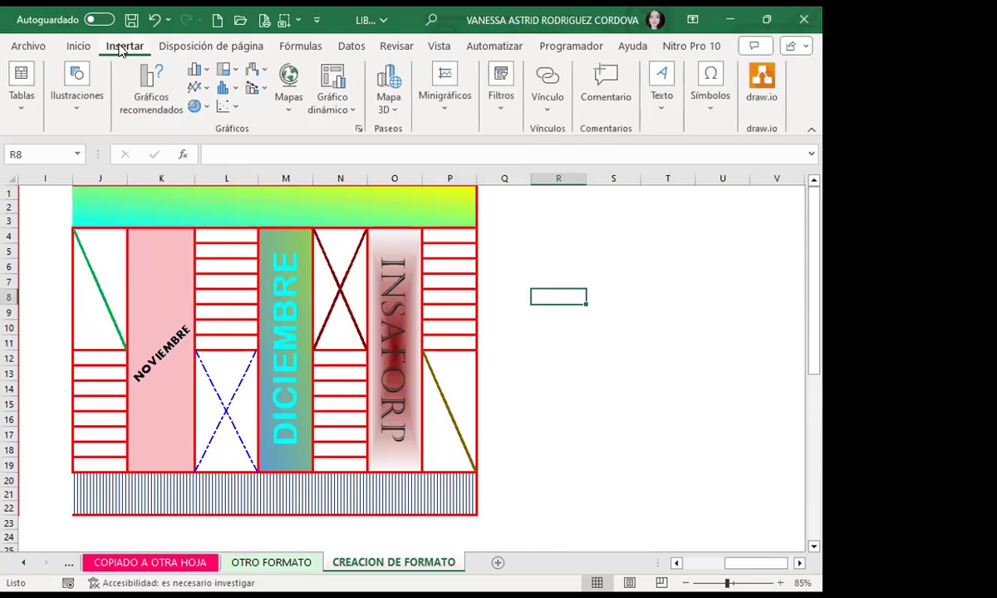
{"action": "left_click", "coordinate": [205, 49]}
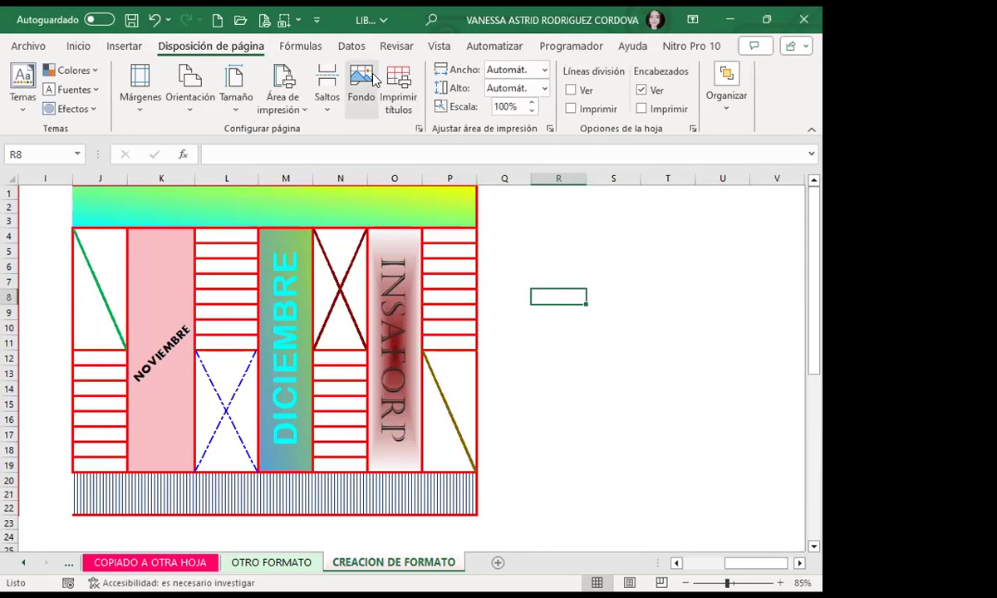
{"action": "left_click", "coordinate": [374, 79]}
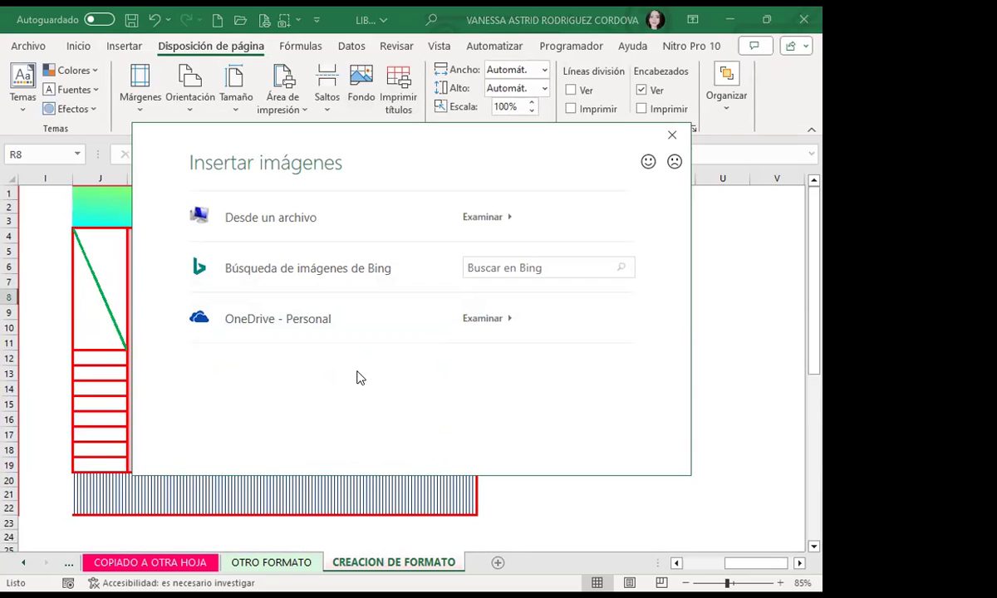
{"action": "left_click", "coordinate": [286, 226]}
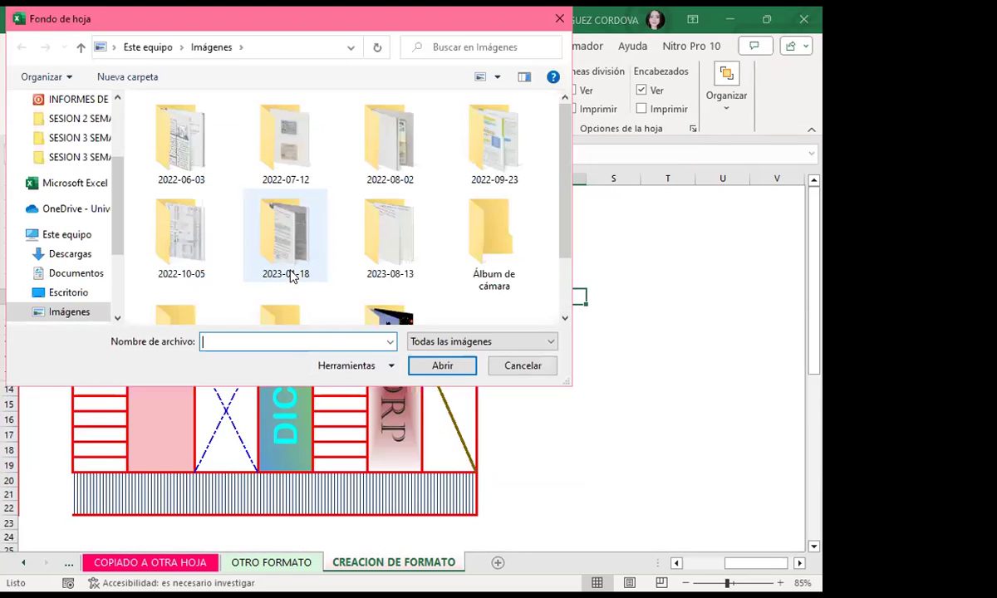
Step: Browse to C:\Archivos de programa\Microsoft Office\root\CLIPART\PUB60COR
{"action": "left_click", "coordinate": [59, 239]}
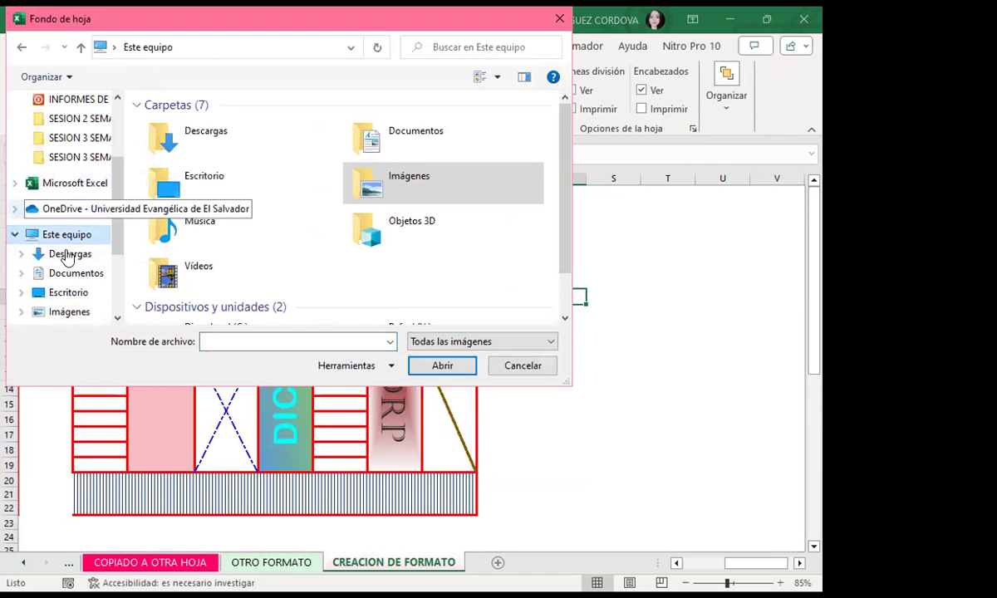
{"action": "scroll", "coordinate": [290, 243], "scroll_direction": "down", "scroll_amount": 1}
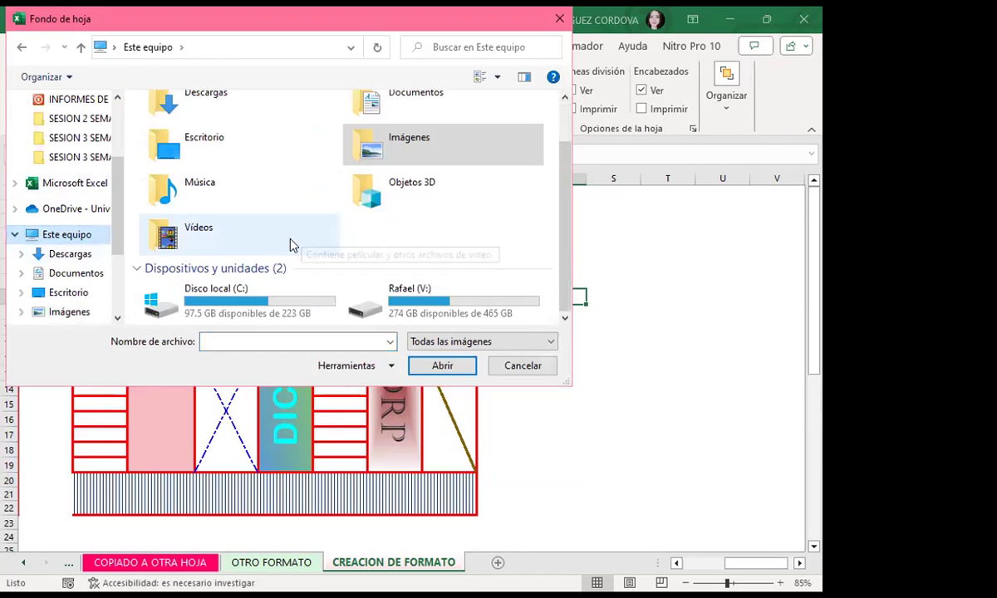
{"action": "double_click", "coordinate": [239, 297]}
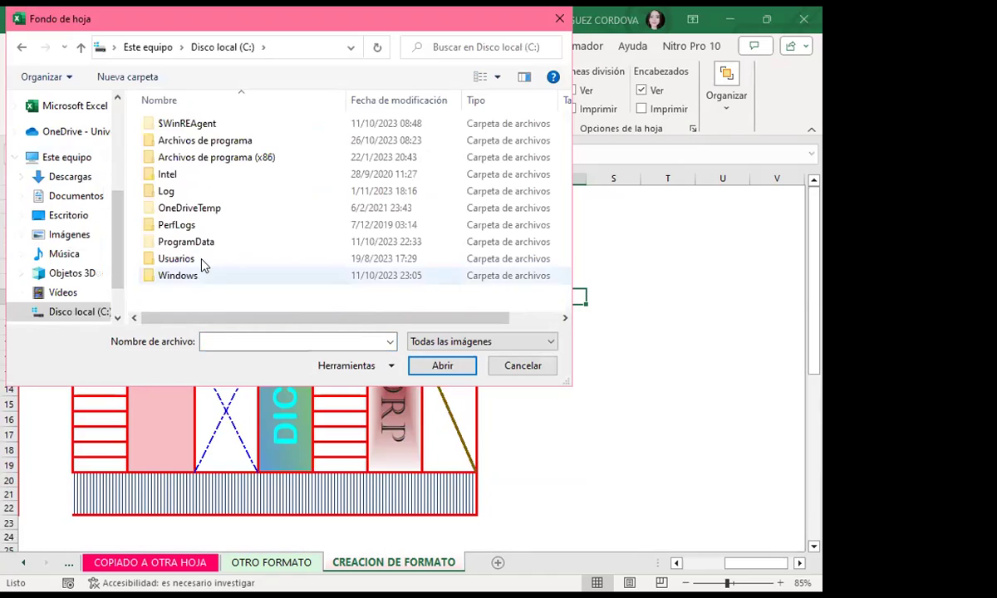
{"action": "double_click", "coordinate": [201, 144]}
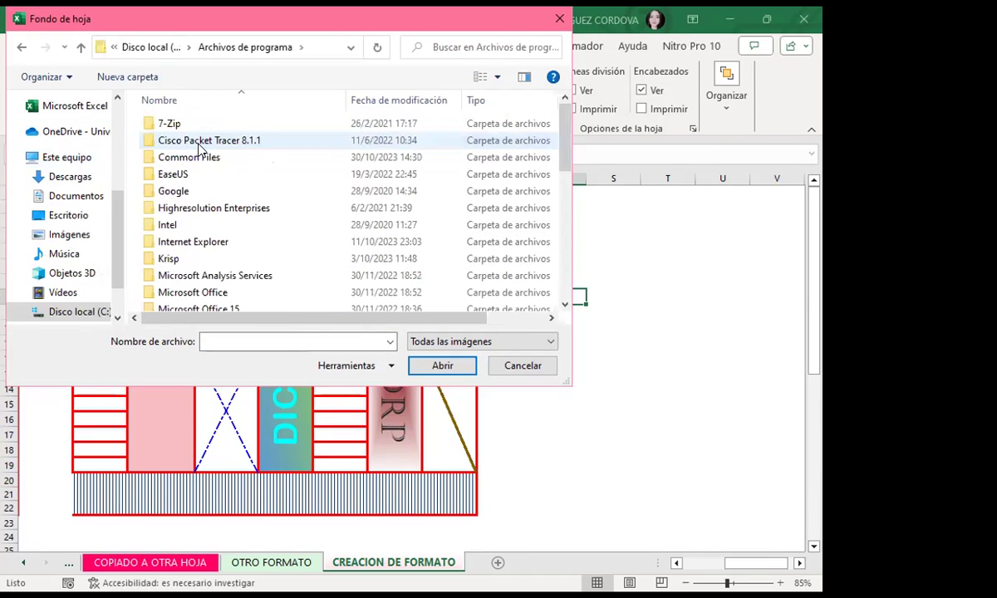
{"action": "scroll", "coordinate": [200, 274], "scroll_direction": "down", "scroll_amount": 2}
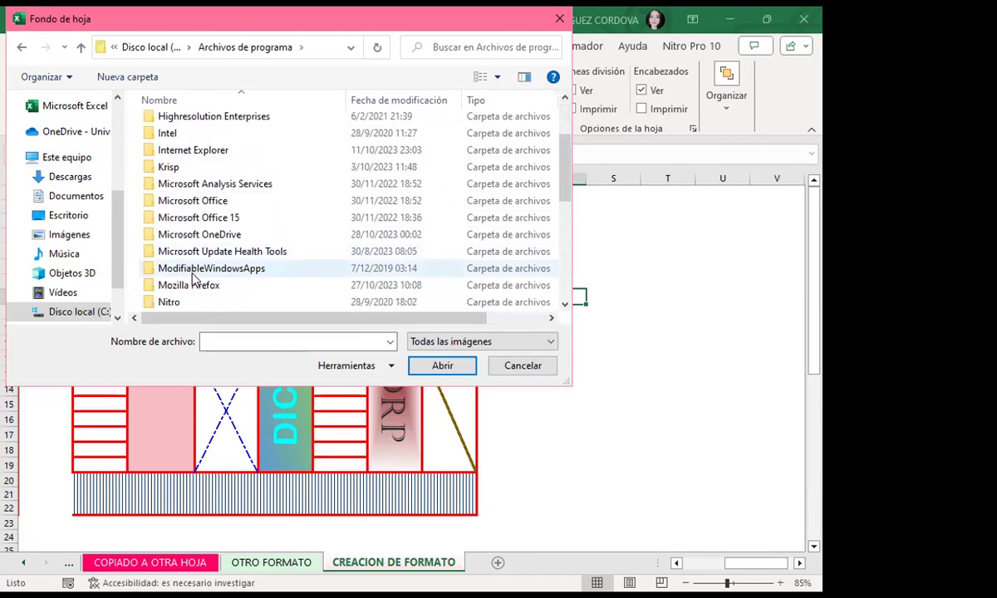
{"action": "double_click", "coordinate": [200, 197]}
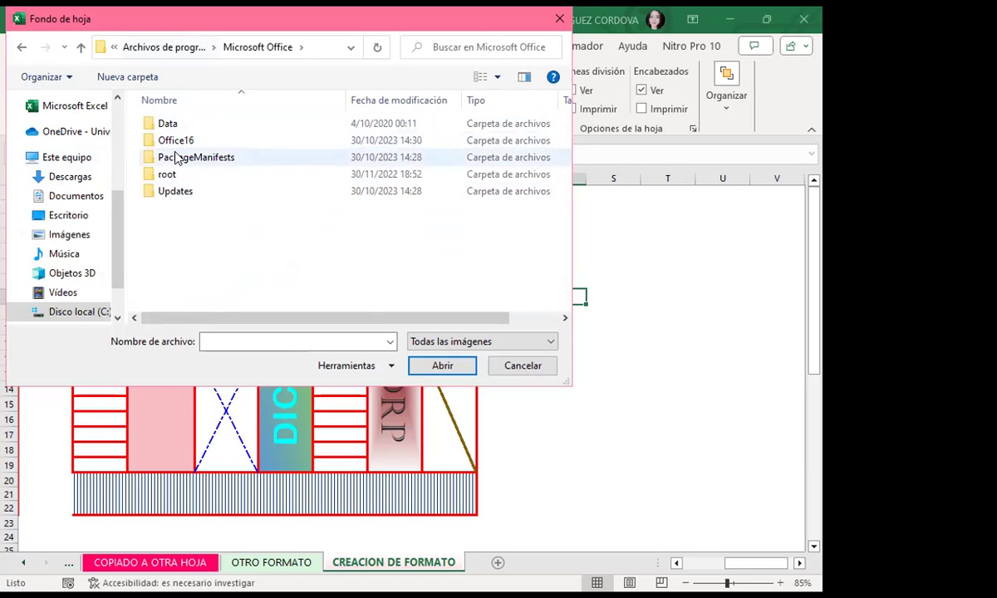
{"action": "double_click", "coordinate": [175, 176]}
{"action": "double_click", "coordinate": [184, 143]}
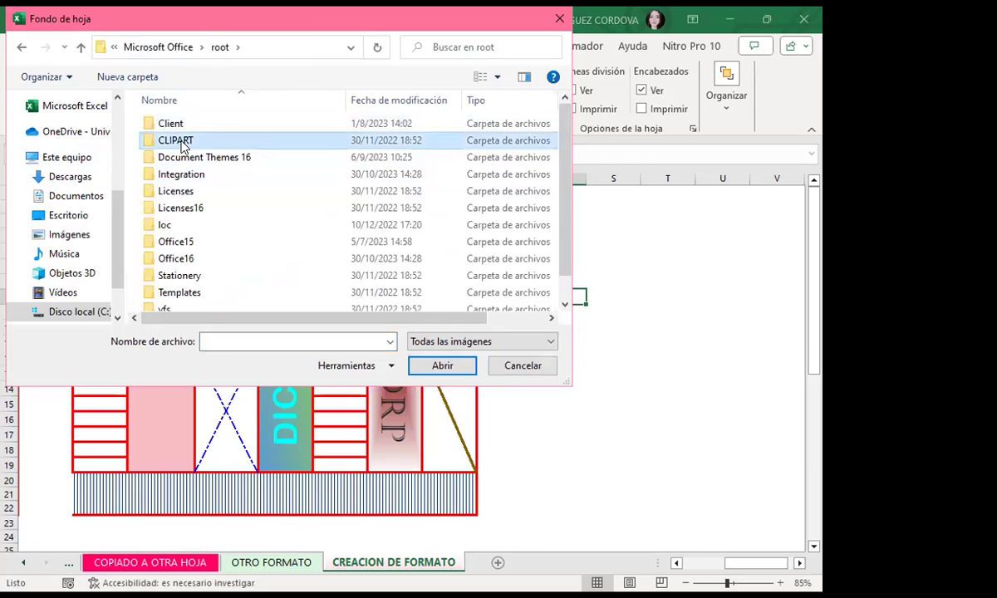
{"action": "double_click", "coordinate": [198, 125]}
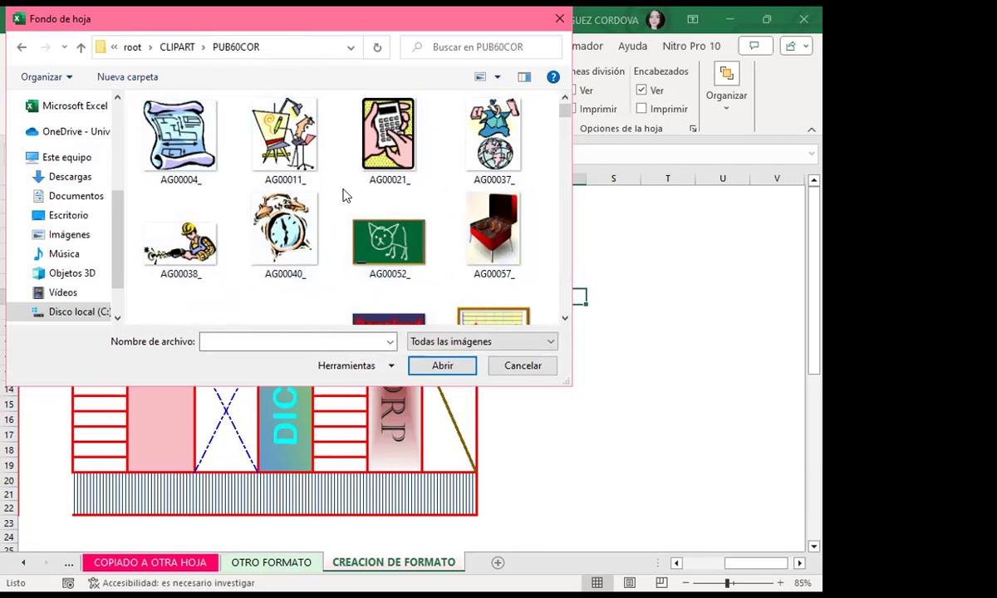
Step: Find the candles picture J0341447 and insert it as the sheet background
{"action": "scroll", "coordinate": [330, 231], "scroll_direction": "down", "scroll_amount": 2}
{"action": "scroll", "coordinate": [330, 231], "scroll_direction": "down", "scroll_amount": 2}
{"action": "scroll", "coordinate": [330, 231], "scroll_direction": "down", "scroll_amount": 1}
{"action": "scroll", "coordinate": [330, 231], "scroll_direction": "down", "scroll_amount": 2}
{"action": "scroll", "coordinate": [329, 231], "scroll_direction": "down", "scroll_amount": 3}
{"action": "scroll", "coordinate": [330, 231], "scroll_direction": "down", "scroll_amount": 2}
{"action": "scroll", "coordinate": [329, 231], "scroll_direction": "down", "scroll_amount": 2}
{"action": "scroll", "coordinate": [329, 231], "scroll_direction": "down", "scroll_amount": 2}
{"action": "scroll", "coordinate": [329, 231], "scroll_direction": "down", "scroll_amount": 2}
{"action": "scroll", "coordinate": [330, 231], "scroll_direction": "down", "scroll_amount": 2}
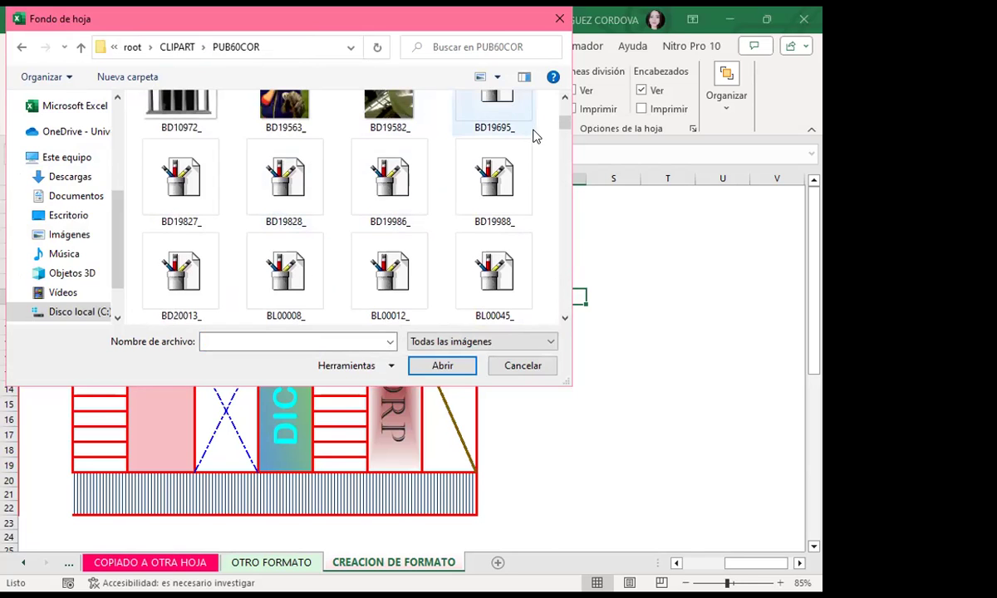
{"action": "left_click_drag", "start_coordinate": [568, 129], "coordinate": [562, 238]}
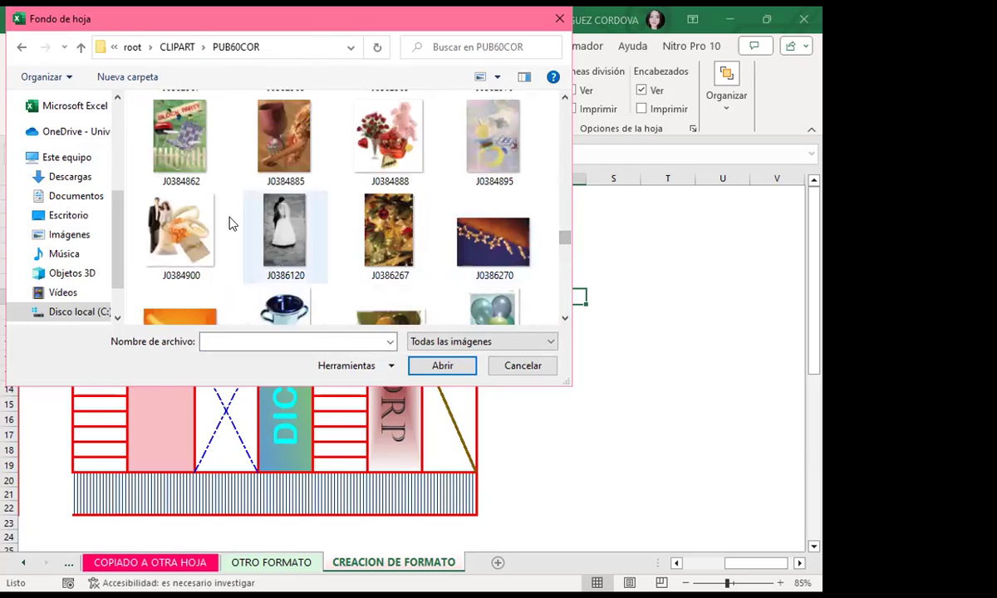
{"action": "scroll", "coordinate": [348, 238], "scroll_direction": "up", "scroll_amount": 2}
{"action": "scroll", "coordinate": [348, 239], "scroll_direction": "up", "scroll_amount": 2}
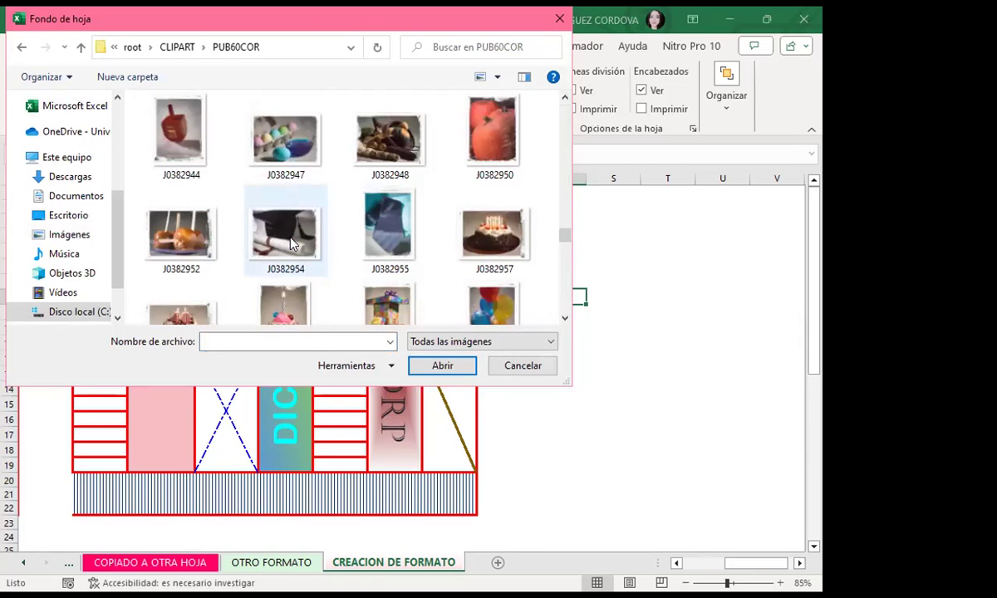
{"action": "scroll", "coordinate": [348, 261], "scroll_direction": "up", "scroll_amount": 3}
{"action": "scroll", "coordinate": [286, 260], "scroll_direction": "up", "scroll_amount": 3}
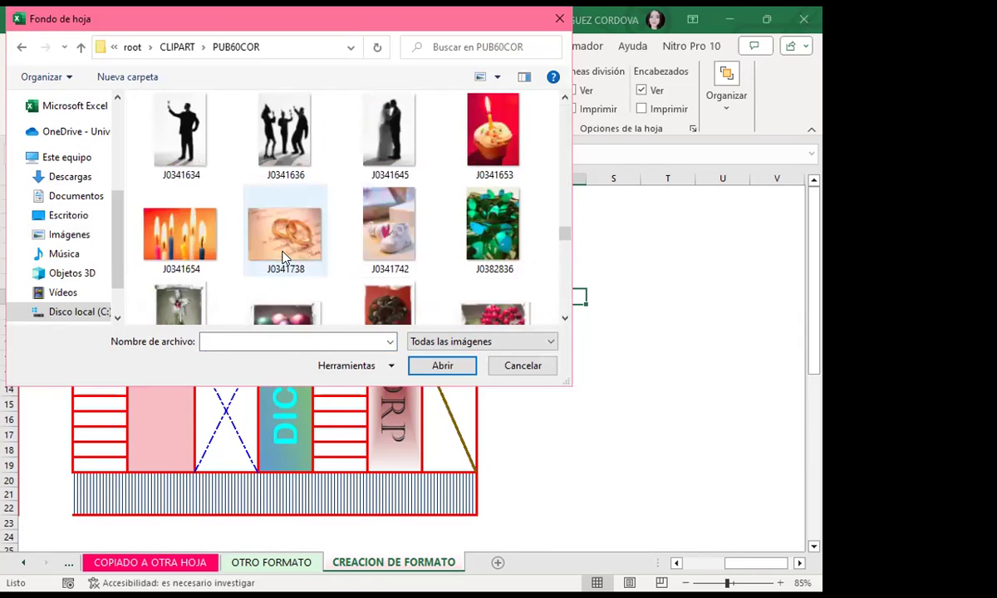
{"action": "scroll", "coordinate": [287, 260], "scroll_direction": "up", "scroll_amount": 1}
{"action": "scroll", "coordinate": [291, 258], "scroll_direction": "up", "scroll_amount": 2}
{"action": "scroll", "coordinate": [295, 255], "scroll_direction": "up", "scroll_amount": 2}
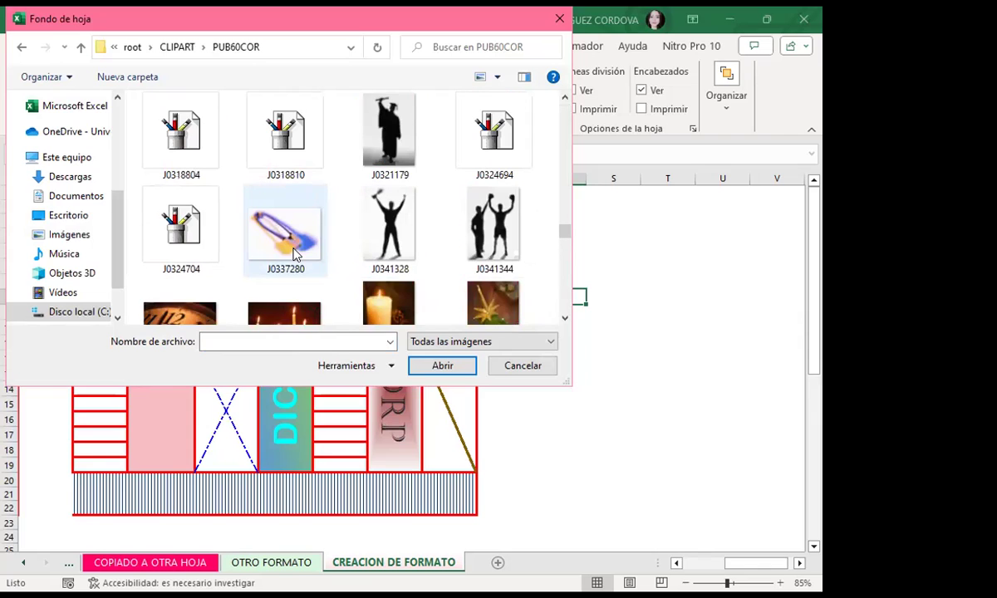
{"action": "scroll", "coordinate": [295, 255], "scroll_direction": "down", "scroll_amount": 2}
{"action": "scroll", "coordinate": [295, 255], "scroll_direction": "down", "scroll_amount": 3}
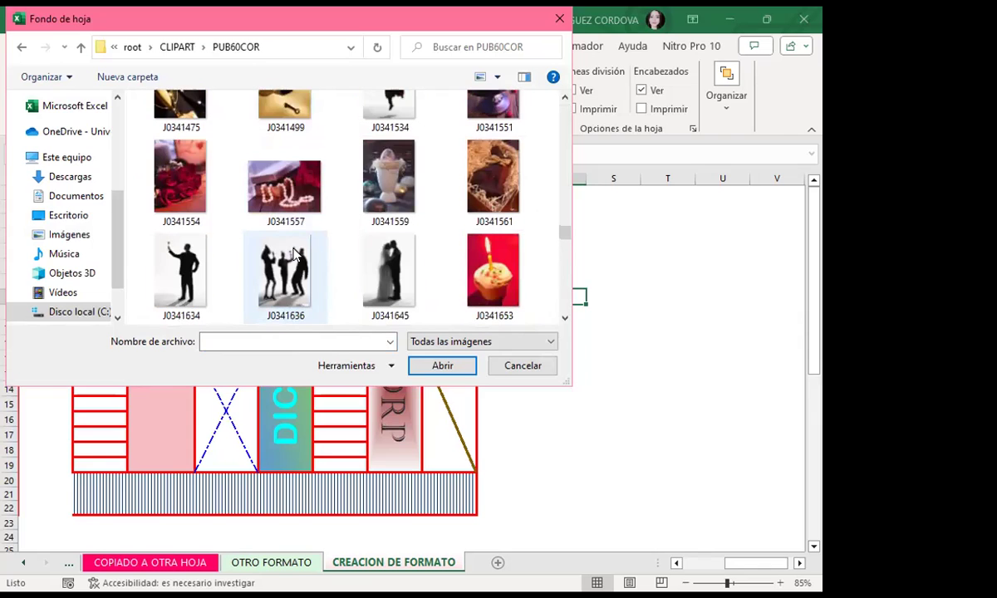
{"action": "scroll", "coordinate": [292, 254], "scroll_direction": "down", "scroll_amount": 2}
{"action": "scroll", "coordinate": [293, 253], "scroll_direction": "down", "scroll_amount": 3}
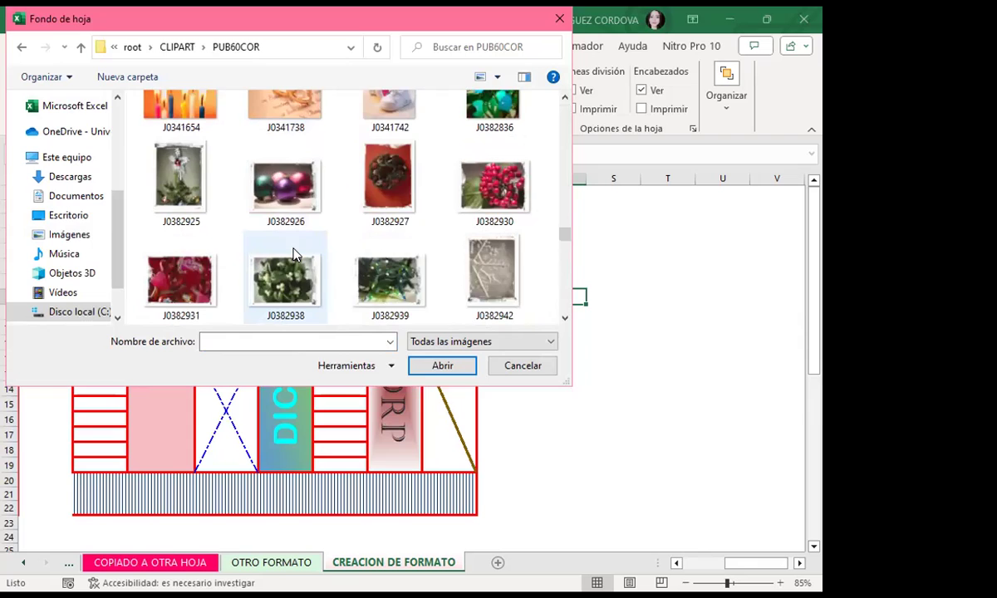
{"action": "scroll", "coordinate": [293, 253], "scroll_direction": "down", "scroll_amount": 3}
{"action": "scroll", "coordinate": [293, 254], "scroll_direction": "down", "scroll_amount": 2}
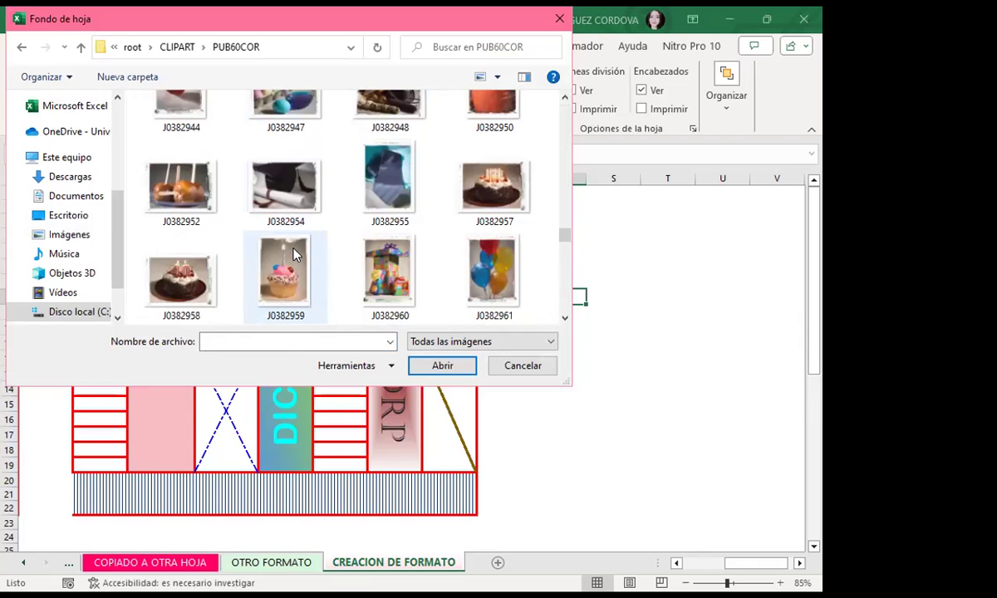
{"action": "scroll", "coordinate": [292, 253], "scroll_direction": "up", "scroll_amount": 3}
{"action": "scroll", "coordinate": [292, 254], "scroll_direction": "up", "scroll_amount": 5}
{"action": "scroll", "coordinate": [283, 258], "scroll_direction": "up", "scroll_amount": 2}
{"action": "scroll", "coordinate": [204, 262], "scroll_direction": "down", "scroll_amount": 2}
{"action": "scroll", "coordinate": [225, 254], "scroll_direction": "down", "scroll_amount": 2}
{"action": "scroll", "coordinate": [301, 252], "scroll_direction": "up", "scroll_amount": 3}
{"action": "scroll", "coordinate": [310, 251], "scroll_direction": "up", "scroll_amount": 3}
{"action": "scroll", "coordinate": [291, 257], "scroll_direction": "up", "scroll_amount": 3}
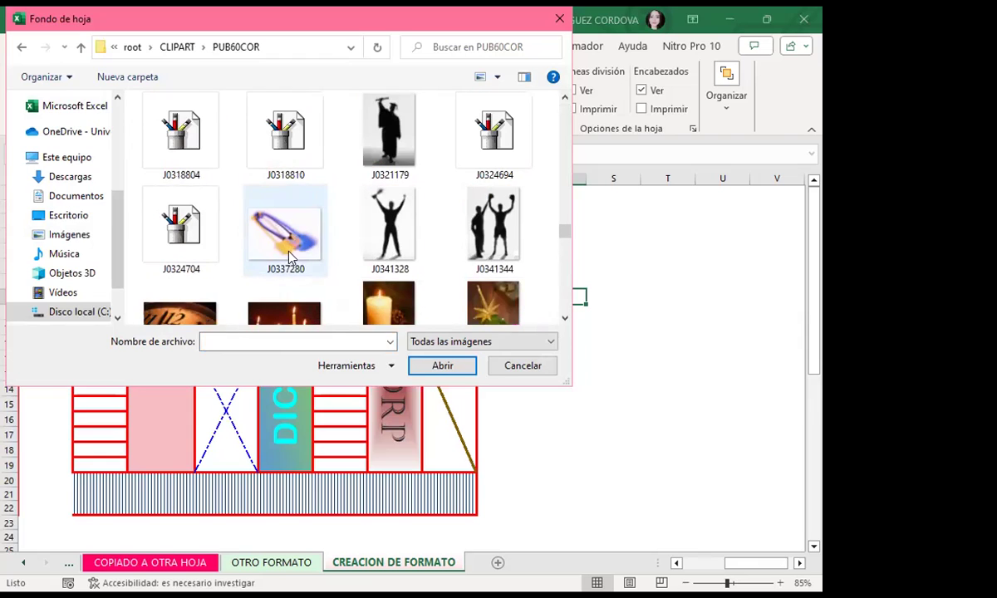
{"action": "scroll", "coordinate": [291, 257], "scroll_direction": "down", "scroll_amount": 1}
{"action": "left_click", "coordinate": [287, 266]}
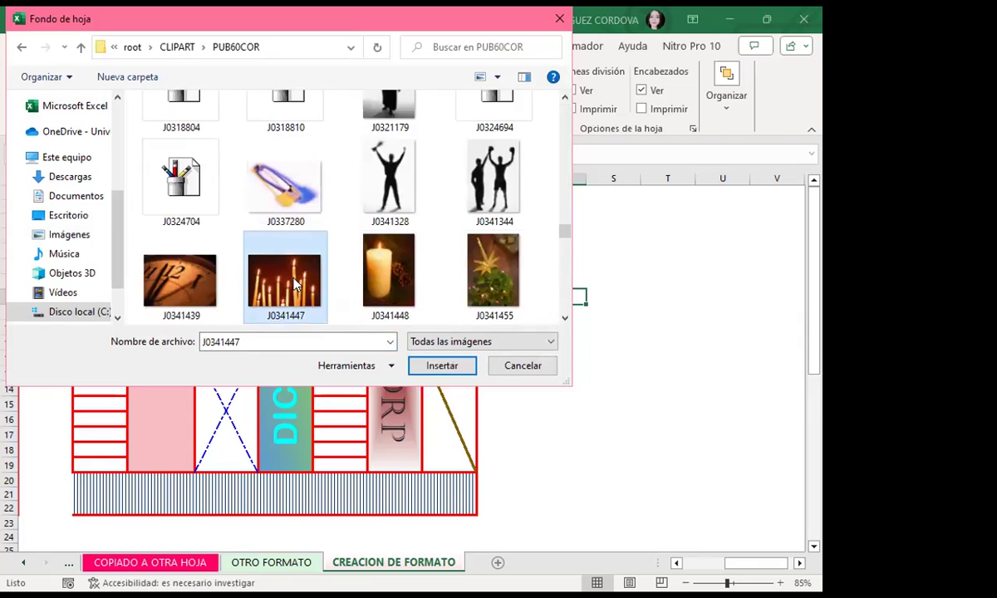
{"action": "left_click", "coordinate": [456, 367]}
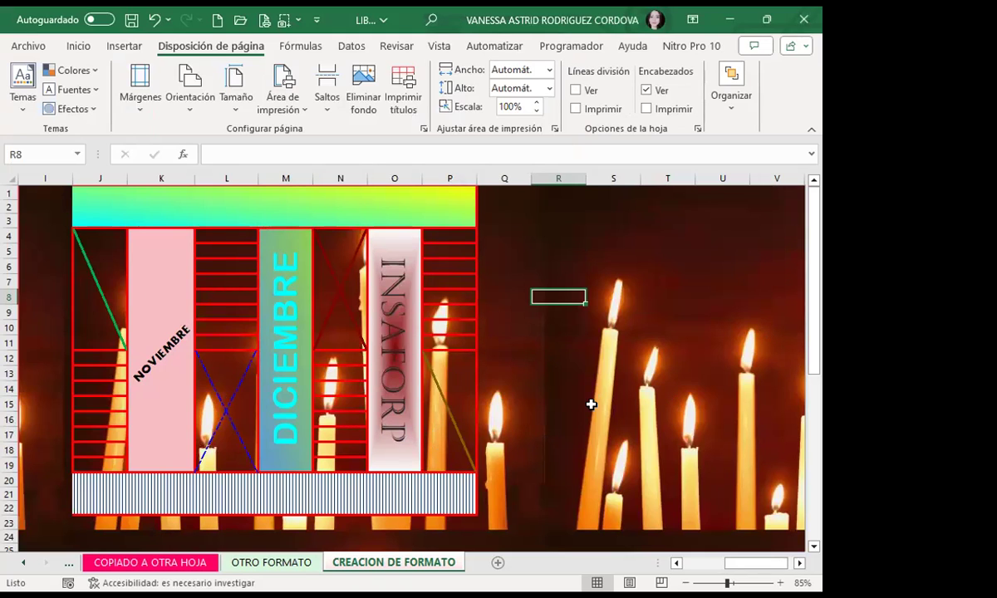
{"action": "left_click", "coordinate": [89, 318]}
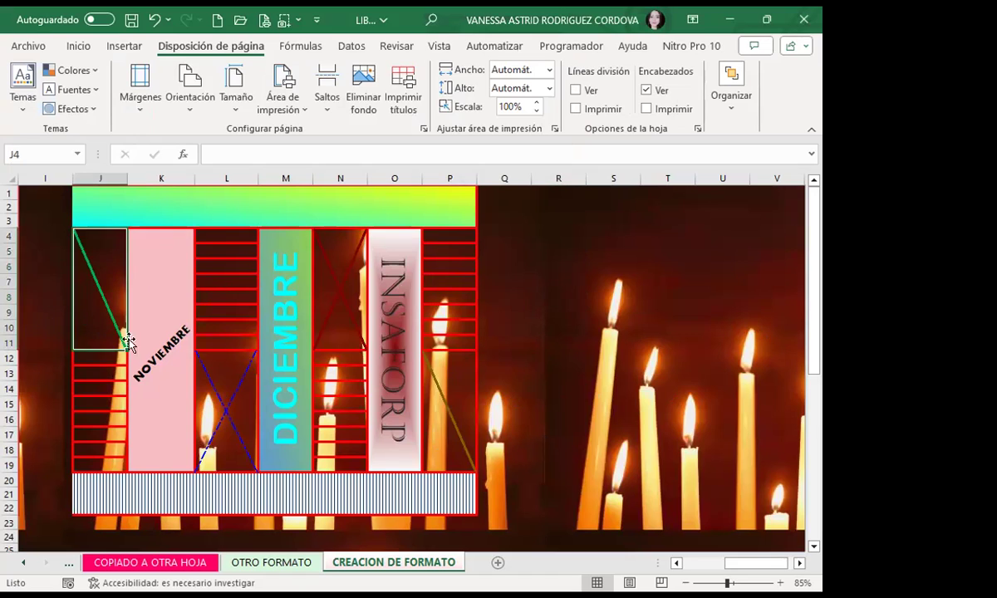
{"action": "left_click", "coordinate": [336, 324]}
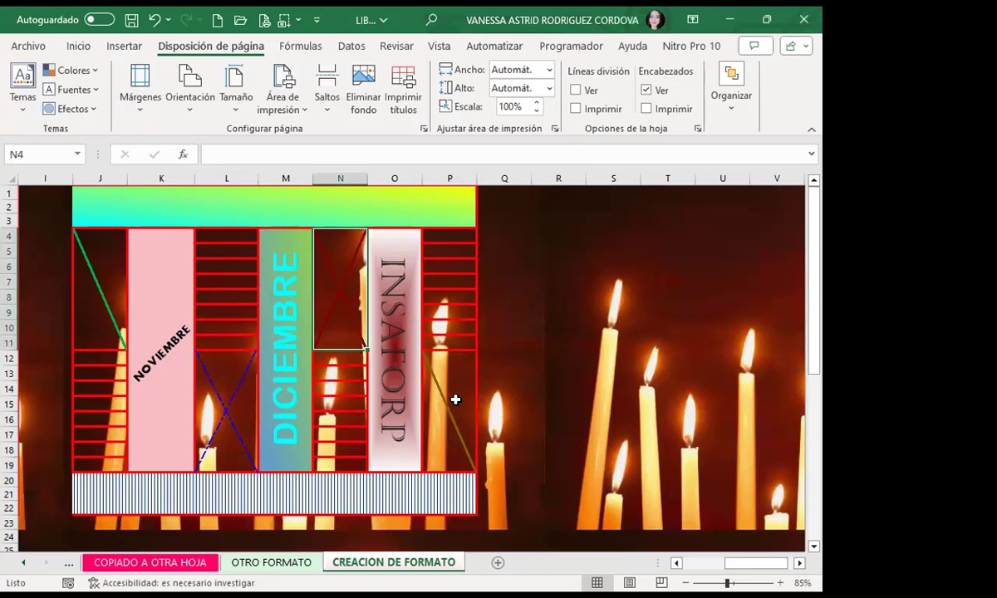
{"action": "left_click", "coordinate": [450, 327]}
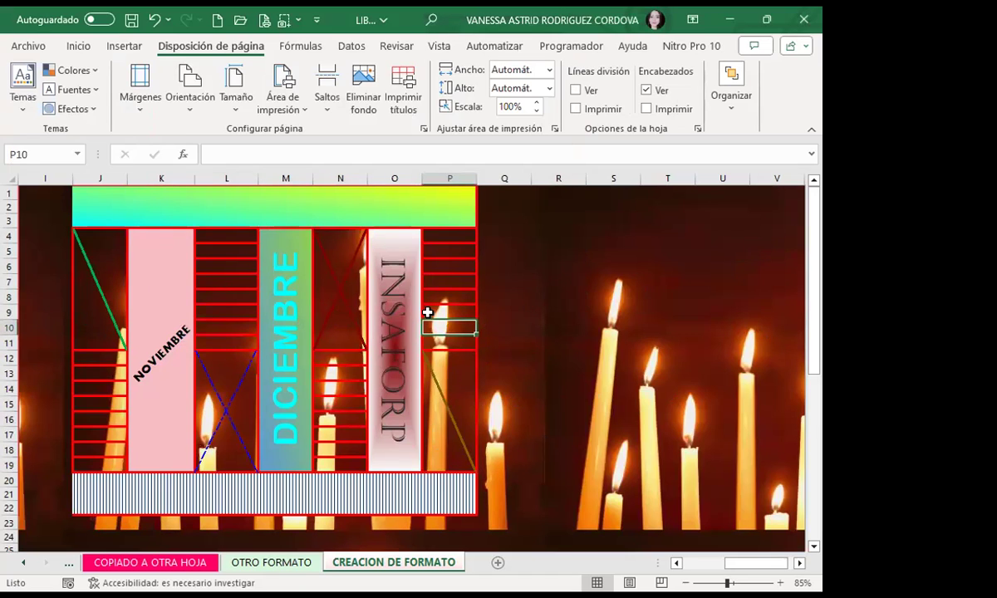
{"action": "left_click", "coordinate": [460, 307]}
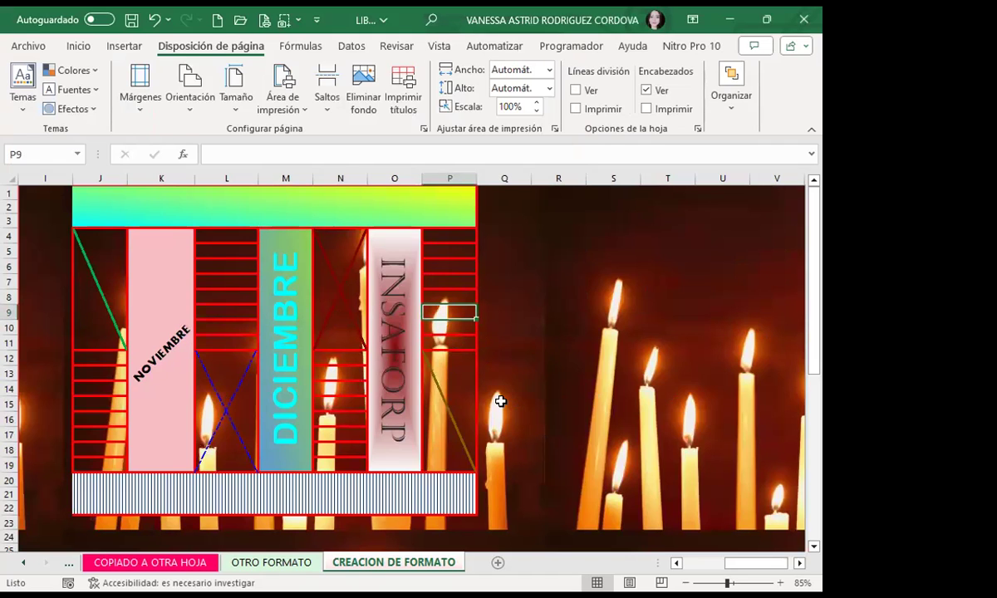
{"action": "left_click", "coordinate": [254, 327]}
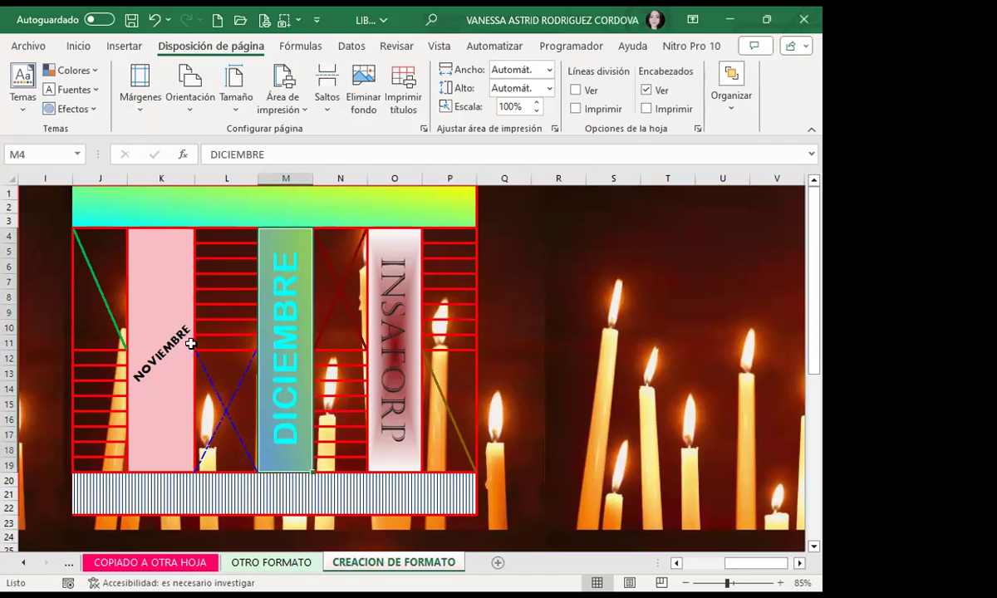
{"action": "left_click", "coordinate": [172, 343]}
{"action": "left_click", "coordinate": [193, 199]}
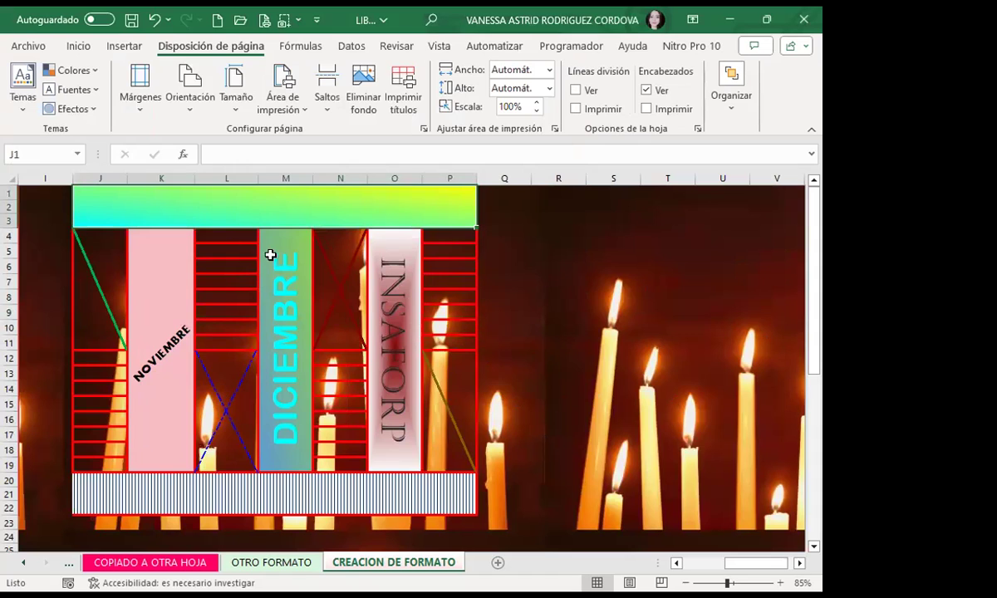
{"action": "left_click", "coordinate": [538, 264]}
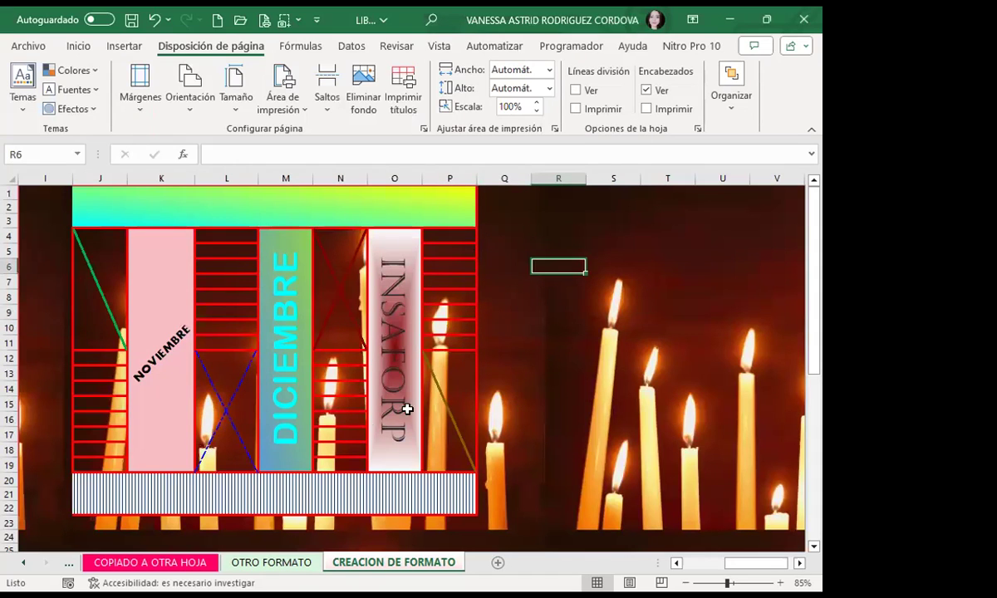
{"action": "left_click", "coordinate": [247, 501]}
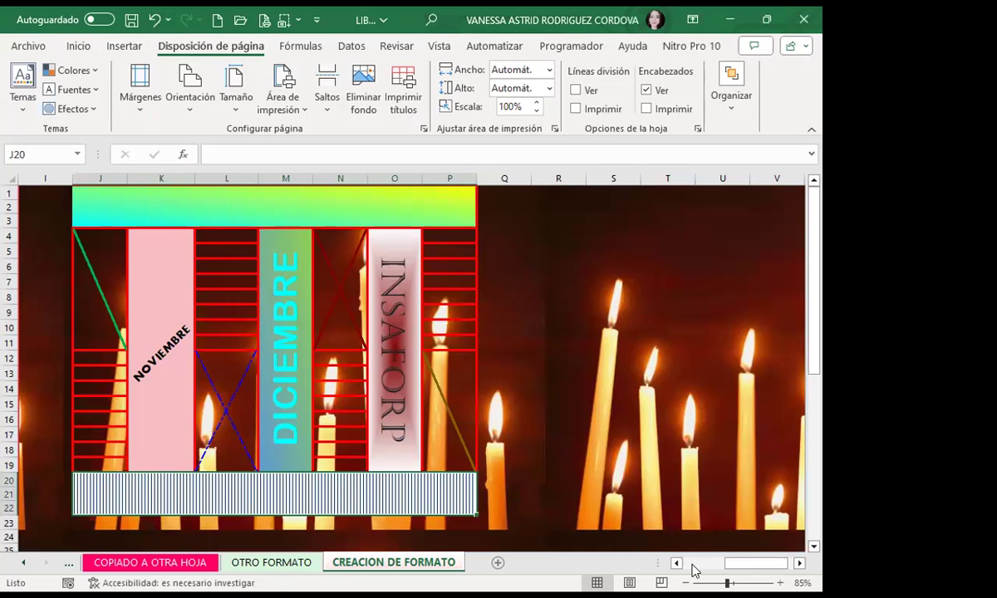
Step: Set merged block B4:B11 to Sin relleno
{"action": "left_click_drag", "start_coordinate": [740, 563], "coordinate": [662, 562]}
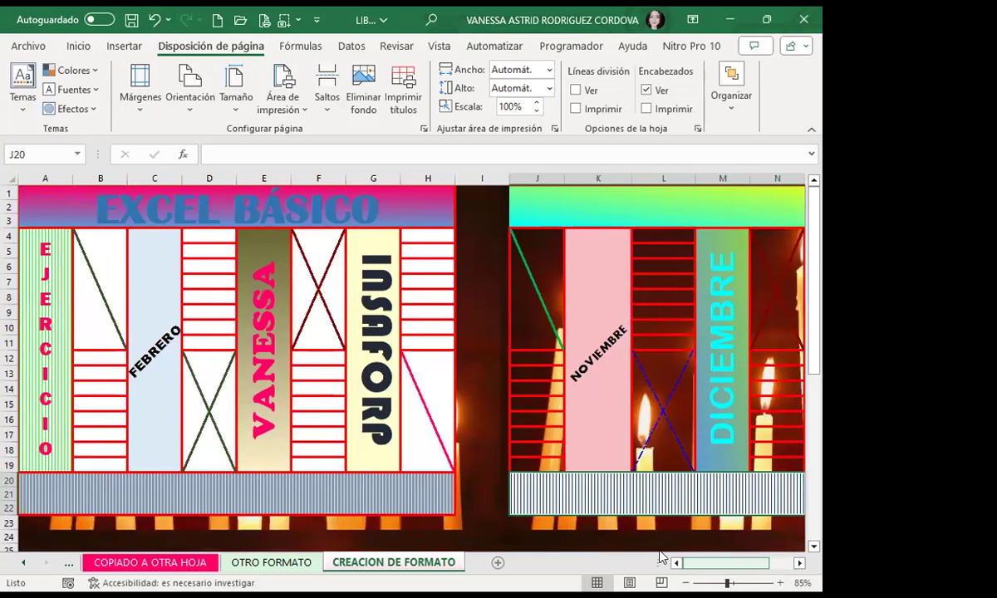
{"action": "left_click", "coordinate": [303, 270]}
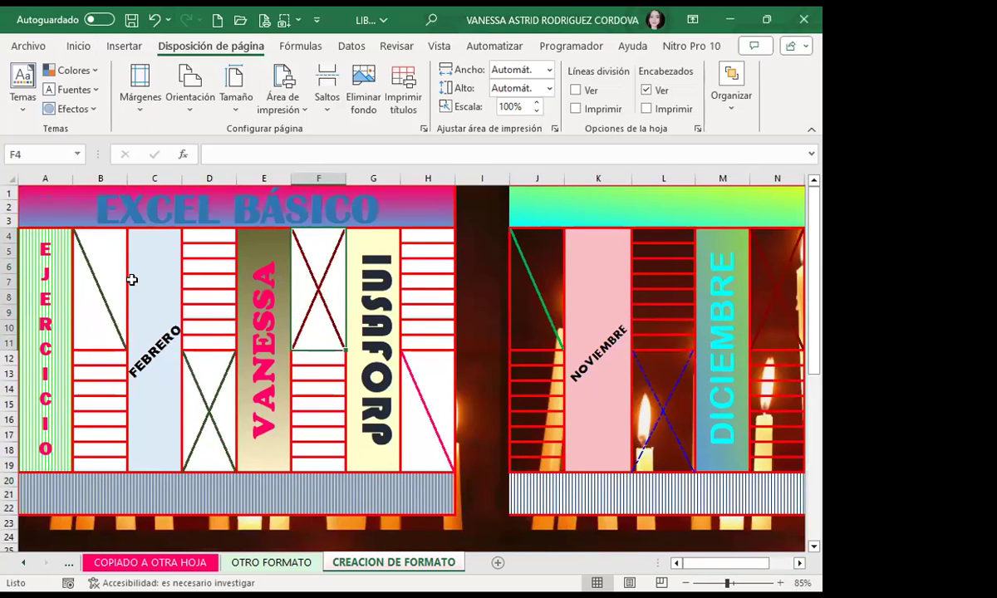
{"action": "scroll", "coordinate": [112, 294], "scroll_direction": "down", "scroll_amount": 1}
{"action": "scroll", "coordinate": [243, 363], "scroll_direction": "up", "scroll_amount": 1}
{"action": "left_click", "coordinate": [109, 328]}
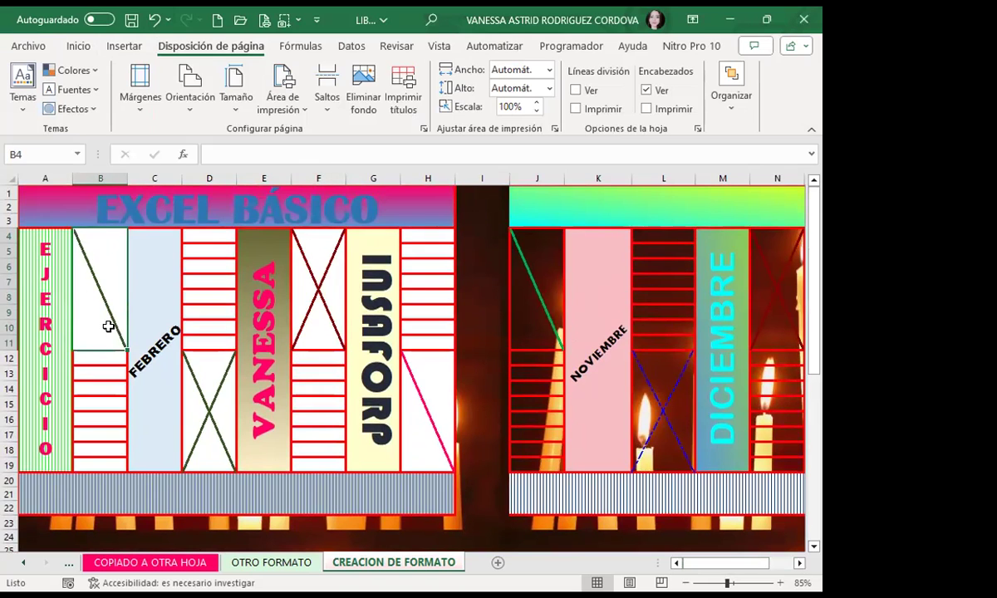
{"action": "left_click", "coordinate": [100, 418]}
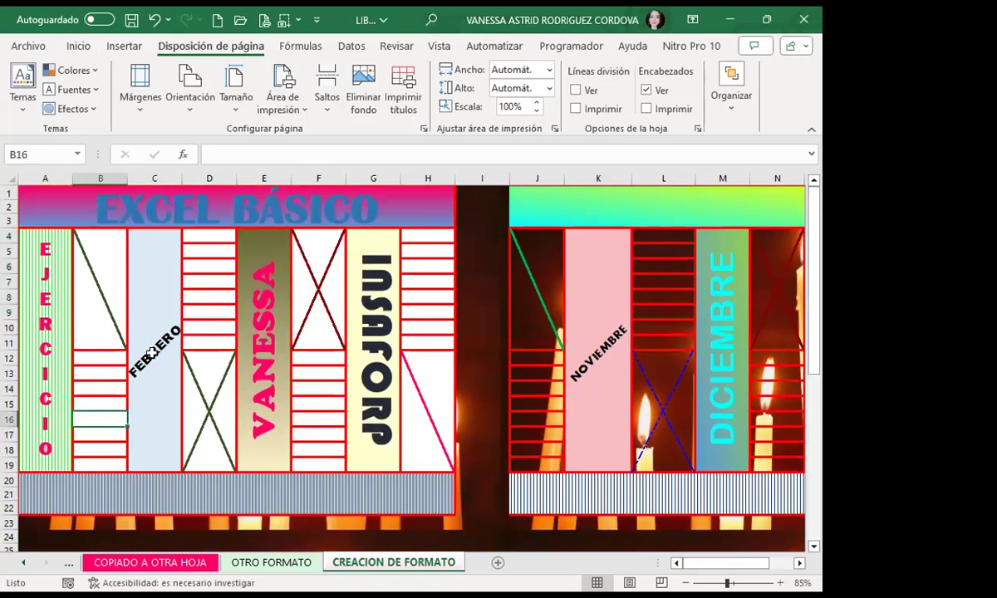
{"action": "left_click", "coordinate": [94, 287]}
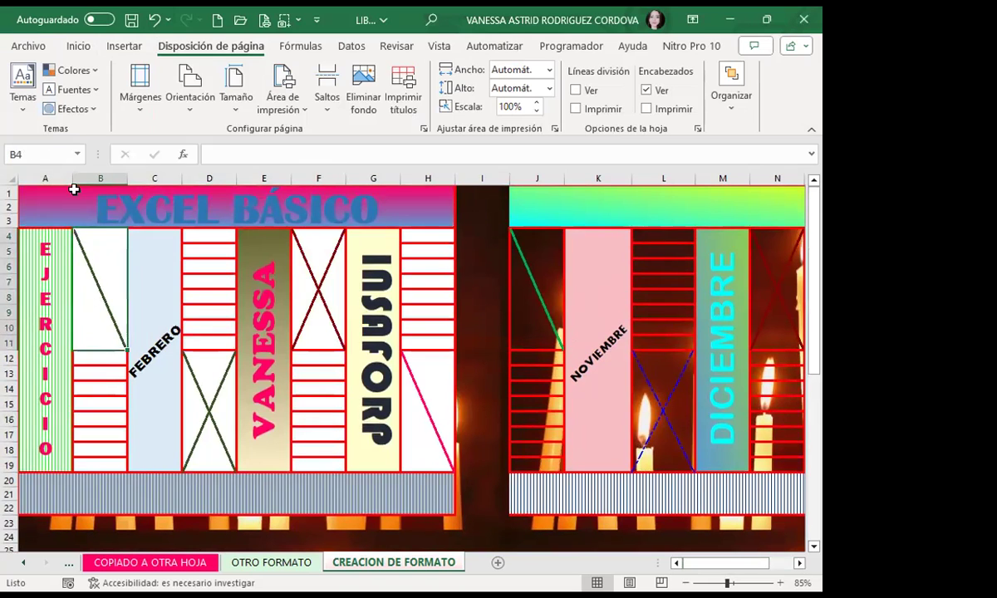
{"action": "left_click", "coordinate": [78, 46]}
{"action": "left_click", "coordinate": [143, 108]}
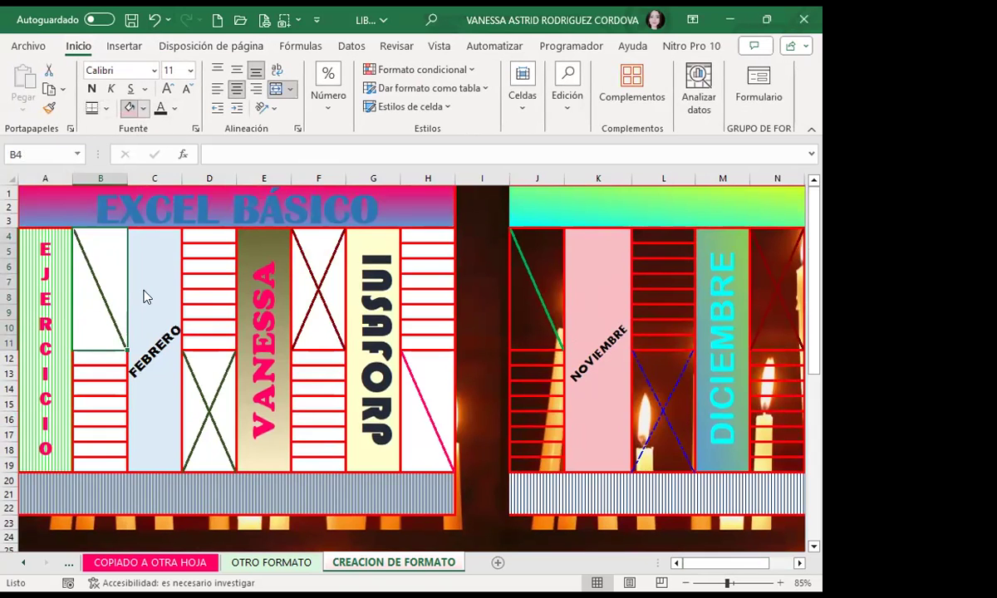
{"action": "left_click", "coordinate": [137, 332]}
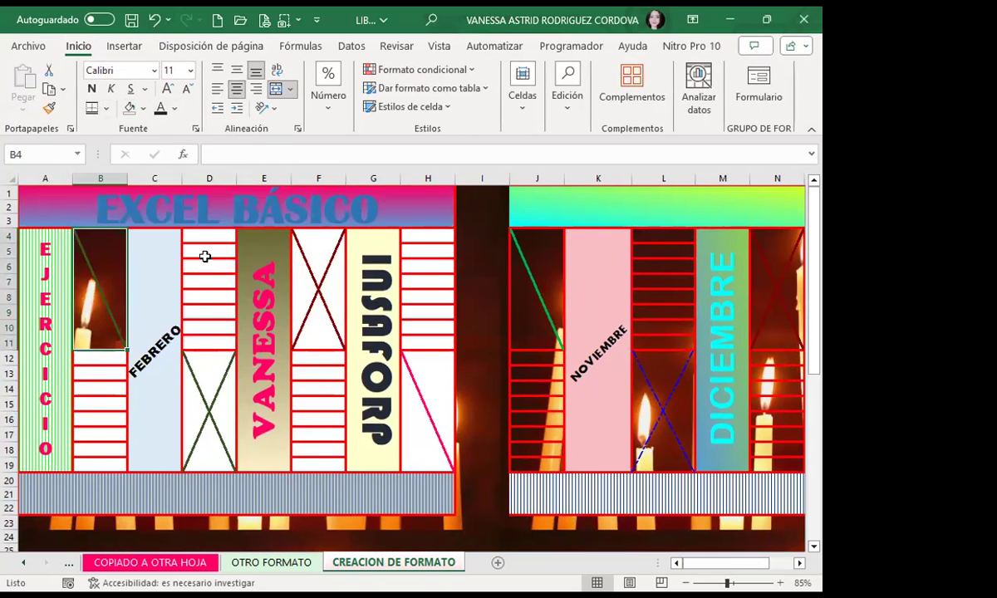
Step: Remove the fill from D4:D19 and F4:F18, dismissing the merged-cell warning
{"action": "left_click_drag", "start_coordinate": [199, 241], "coordinate": [199, 431]}
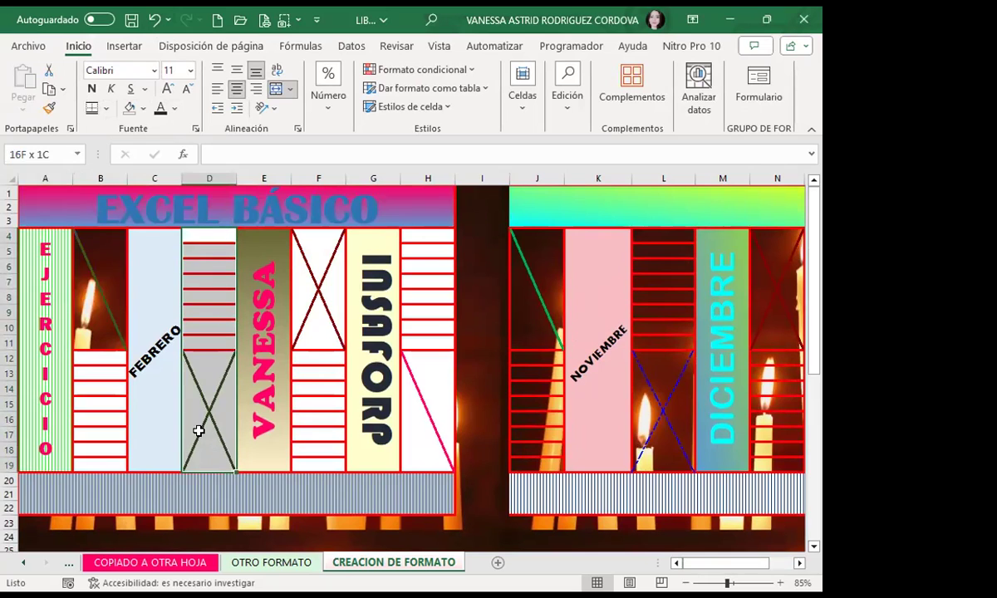
{"action": "left_click", "coordinate": [129, 108]}
{"action": "left_click_drag", "start_coordinate": [316, 260], "coordinate": [300, 454]}
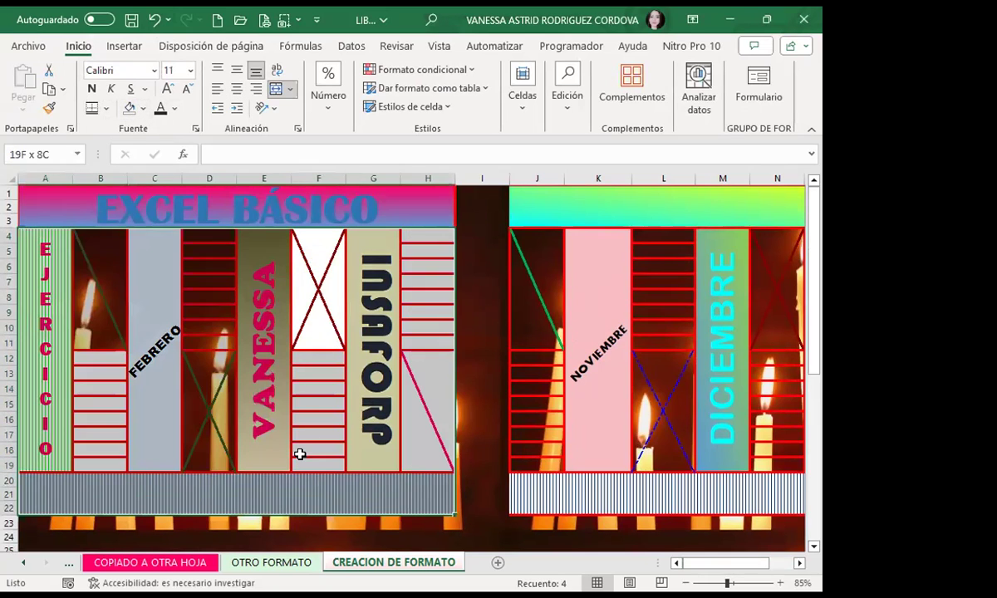
{"action": "left_click_drag", "start_coordinate": [315, 273], "coordinate": [306, 440]}
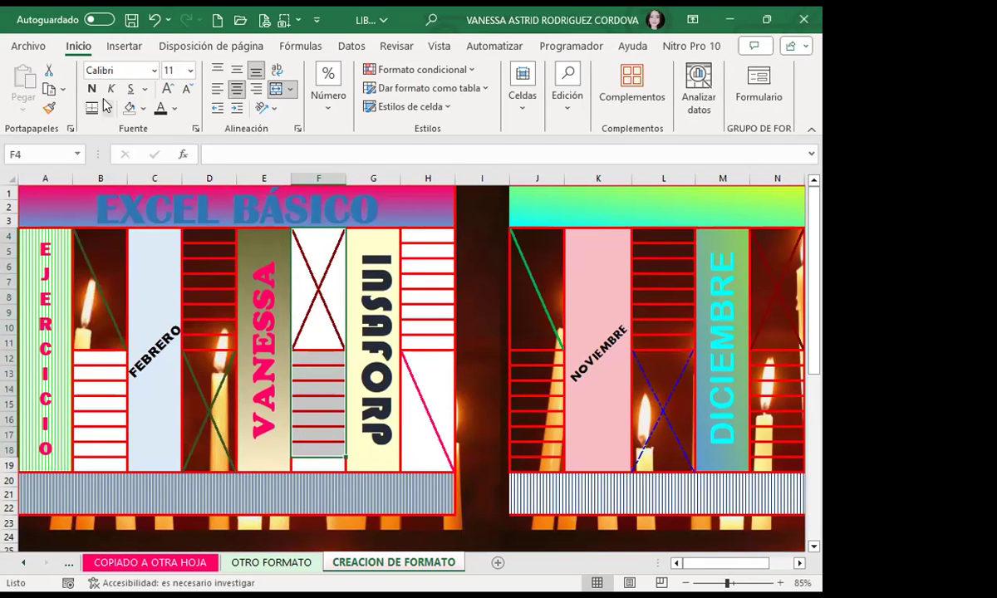
{"action": "left_click", "coordinate": [129, 108]}
{"action": "scroll", "coordinate": [342, 375], "scroll_direction": "down", "scroll_amount": 2}
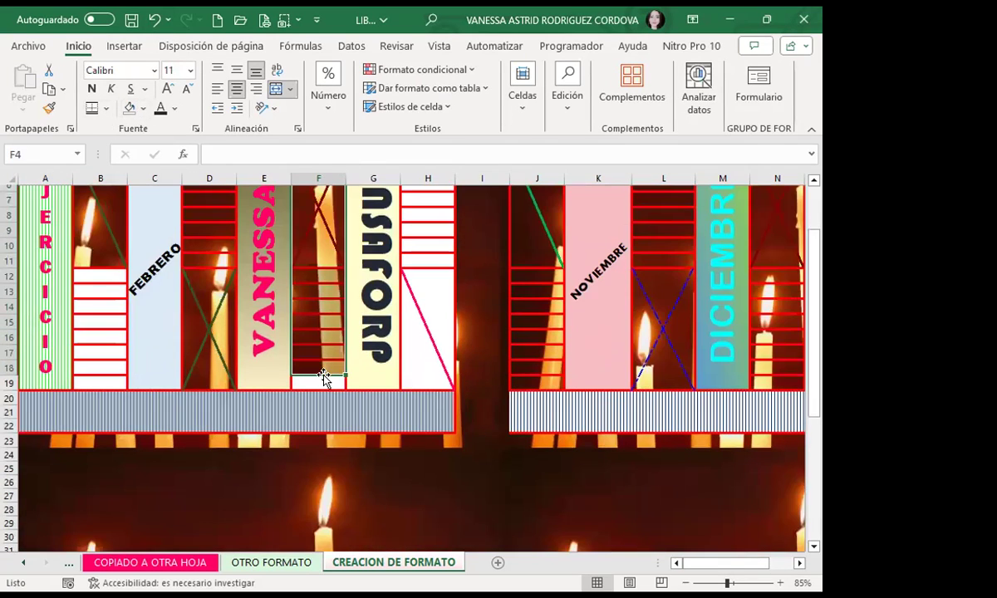
{"action": "left_click_drag", "start_coordinate": [322, 378], "coordinate": [324, 388]}
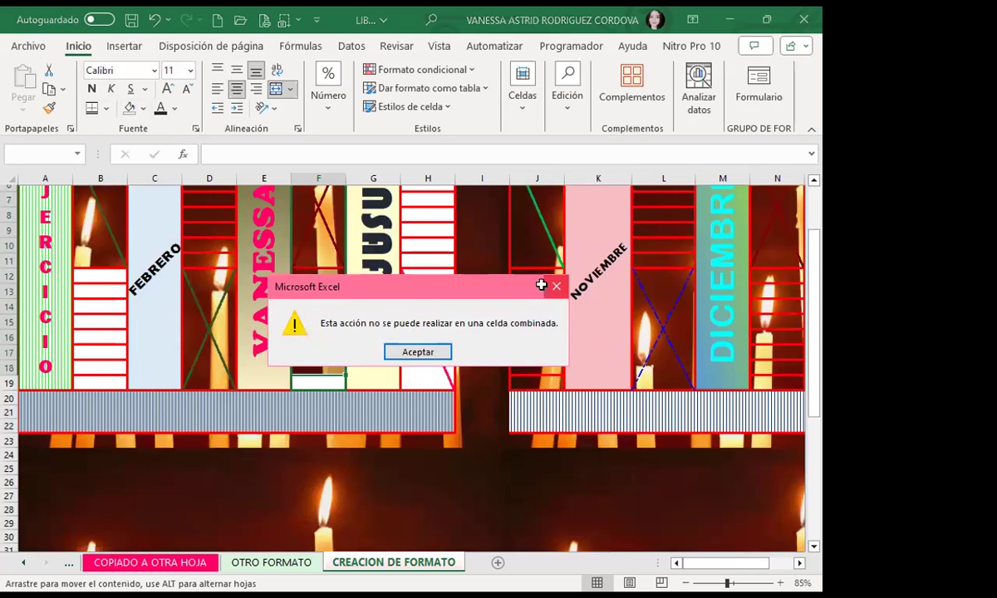
{"action": "left_click", "coordinate": [555, 287]}
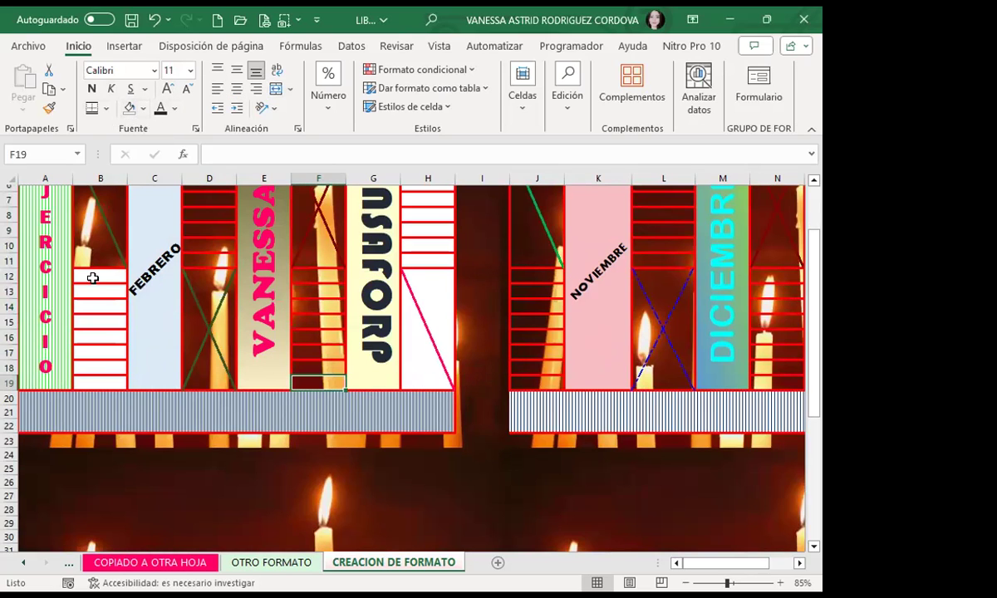
Step: Remove the grey fill from B12:B19 and H4:H19
{"action": "left_click_drag", "start_coordinate": [95, 276], "coordinate": [100, 375]}
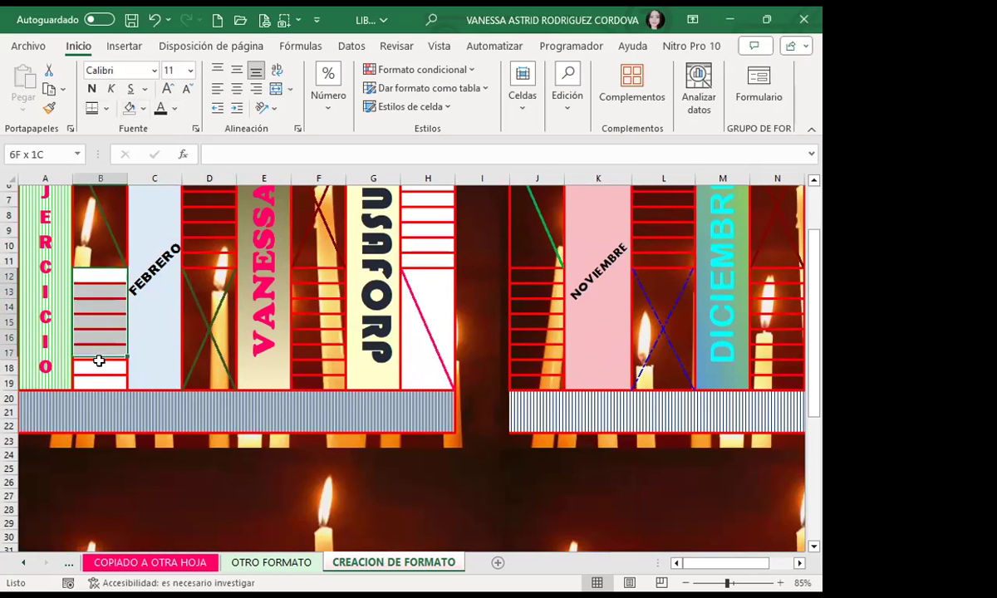
{"action": "left_click", "coordinate": [129, 108]}
{"action": "scroll", "coordinate": [274, 300], "scroll_direction": "up", "scroll_amount": 2}
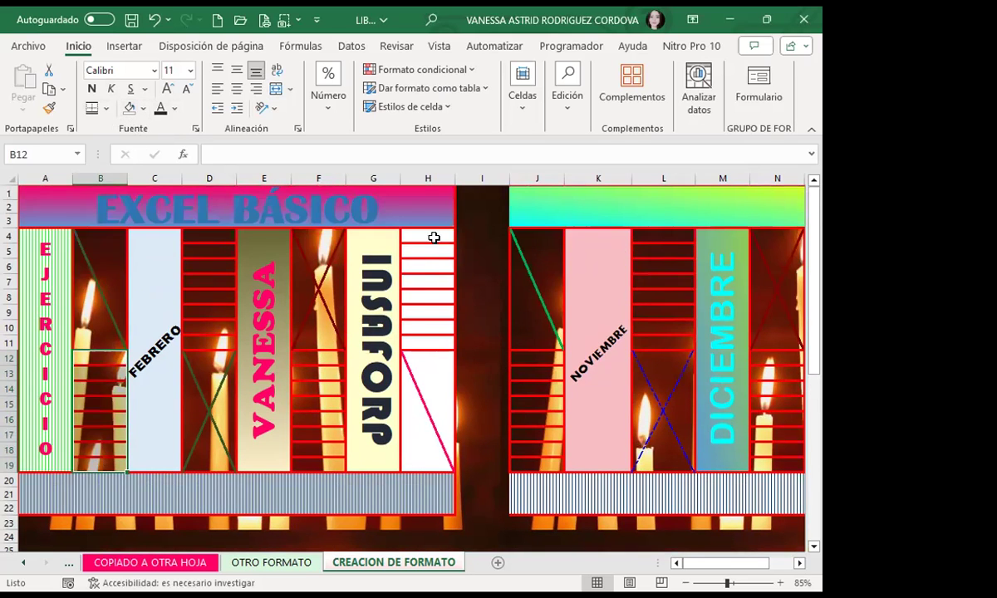
{"action": "left_click_drag", "start_coordinate": [428, 236], "coordinate": [428, 466]}
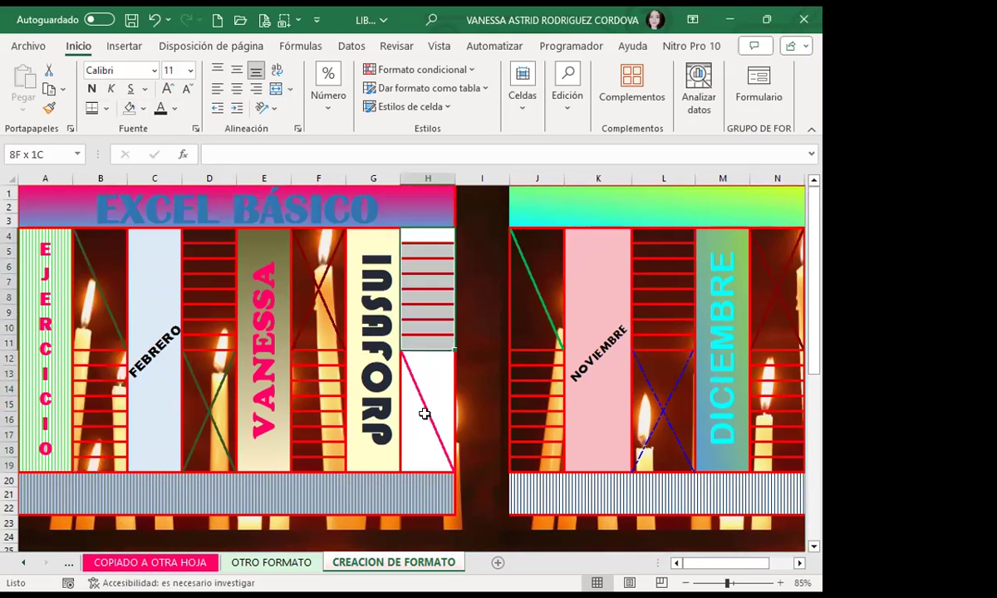
{"action": "left_click", "coordinate": [129, 108]}
{"action": "left_click", "coordinate": [479, 309]}
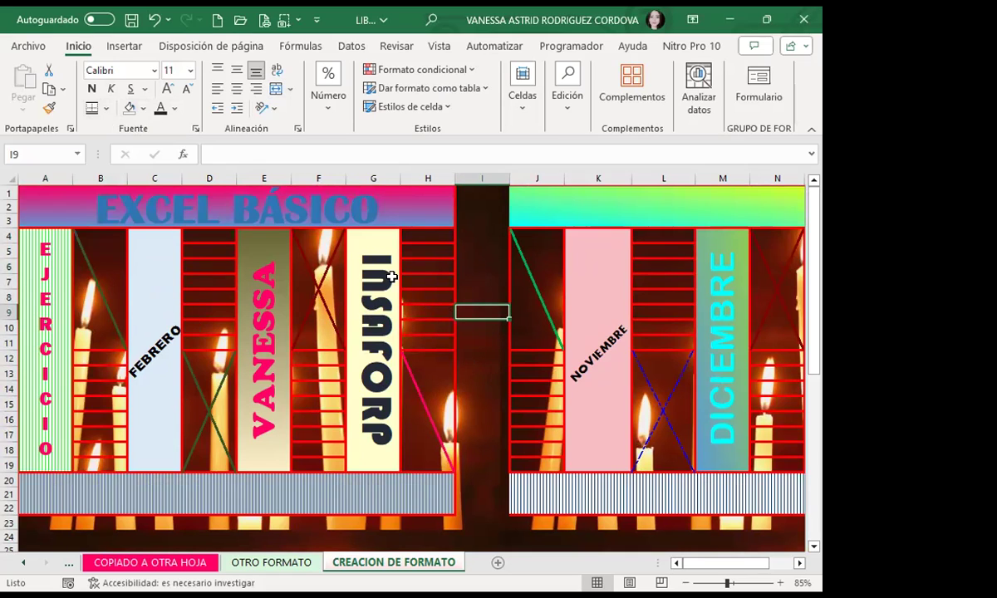
Step: Type 'EXCEL BÁSICO' into the merged J1 top-band cell of the second banner
{"action": "left_click", "coordinate": [626, 196]}
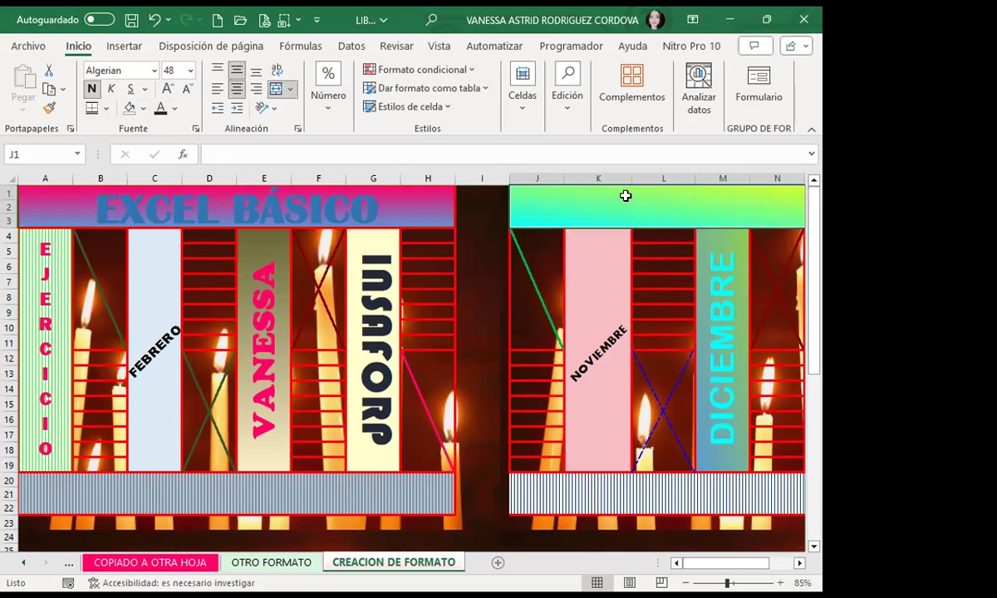
{"action": "type", "text": "EXCEL"}
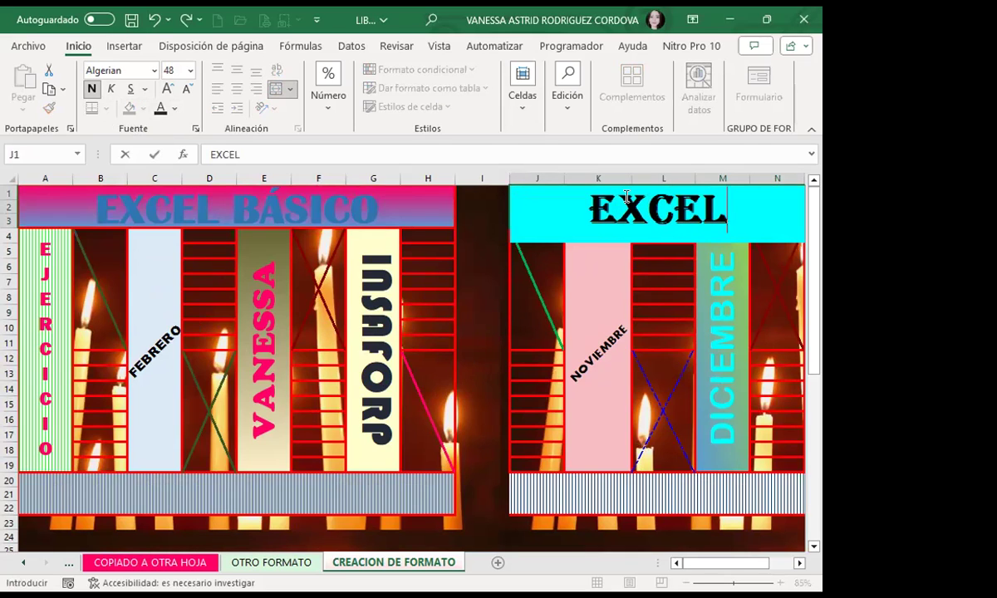
{"action": "type", "text": " BÁSICO"}
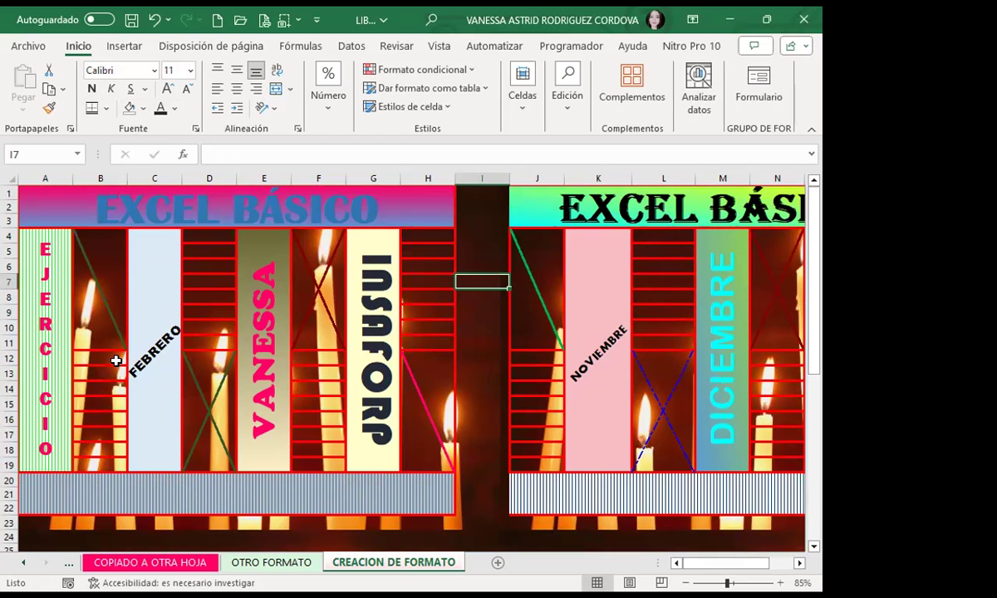
{"action": "scroll", "coordinate": [127, 324], "scroll_direction": "down", "scroll_amount": 2}
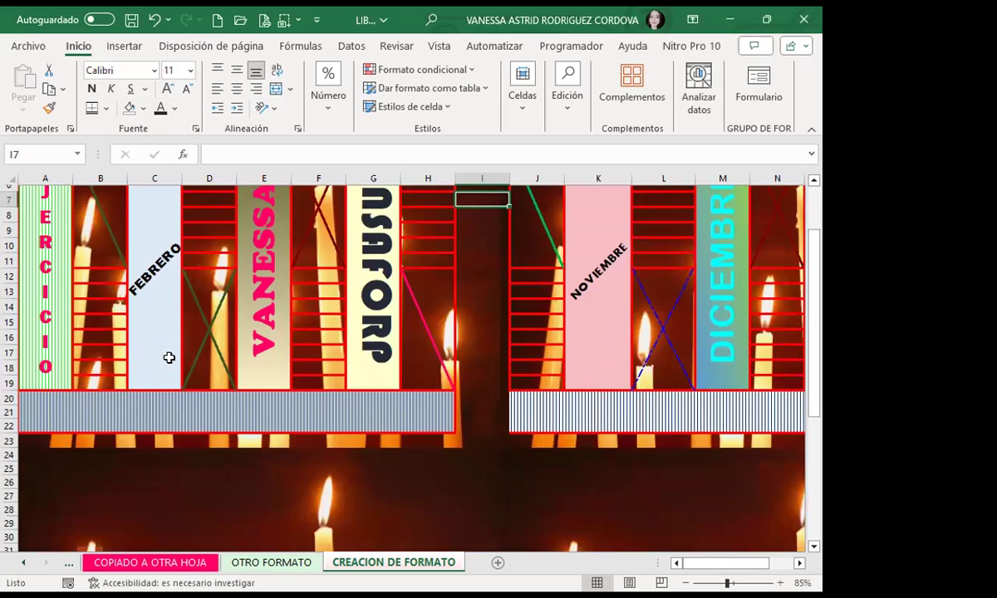
{"action": "scroll", "coordinate": [193, 347], "scroll_direction": "up", "scroll_amount": 2}
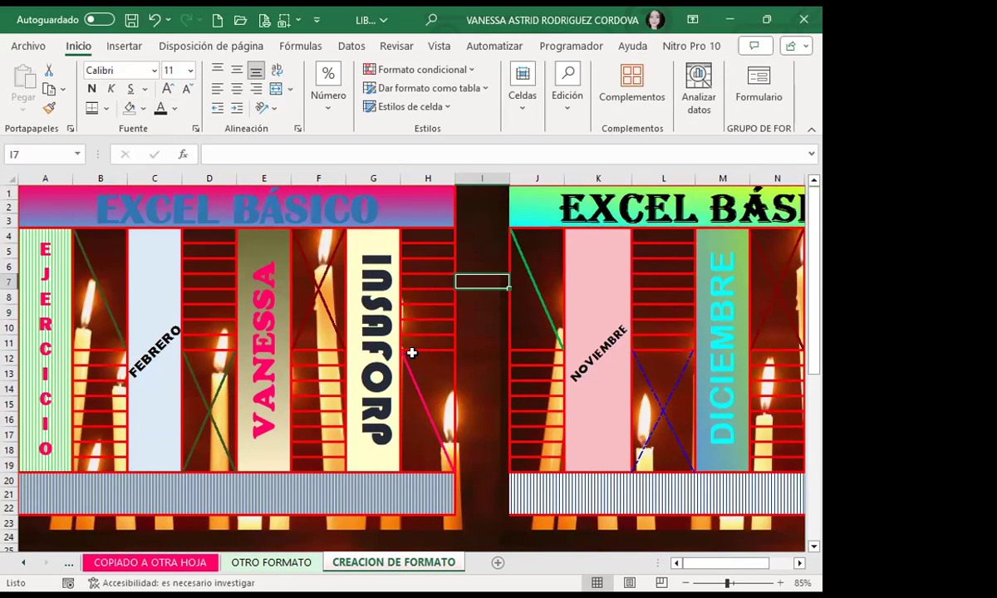
{"action": "left_click", "coordinate": [213, 294]}
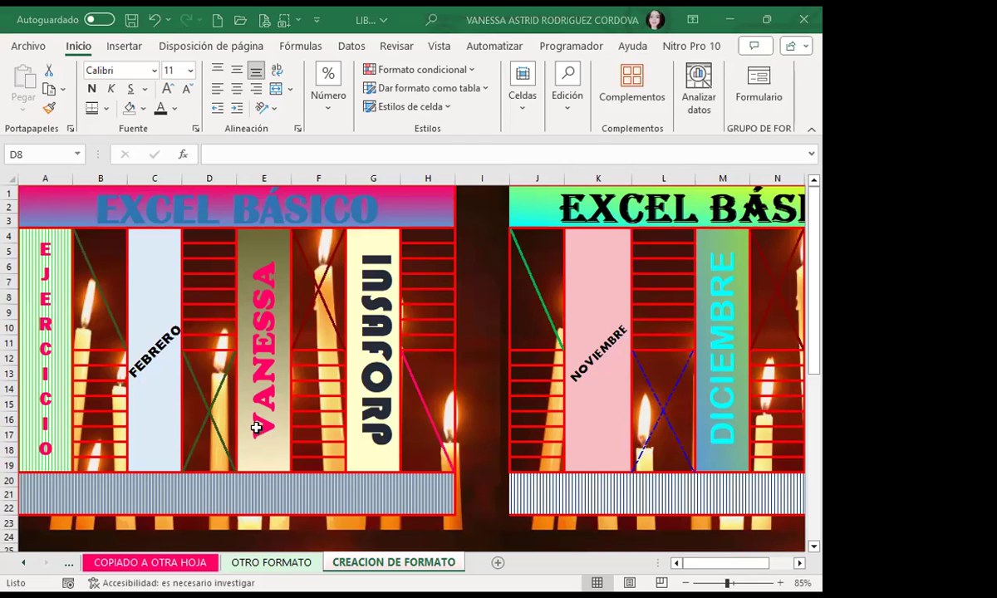
Step: In Firefox, open lesson 1.7 Formatos propios y personalizados de Excel and reach its Discusión section
{"action": "key", "text": "alt+Tab"}
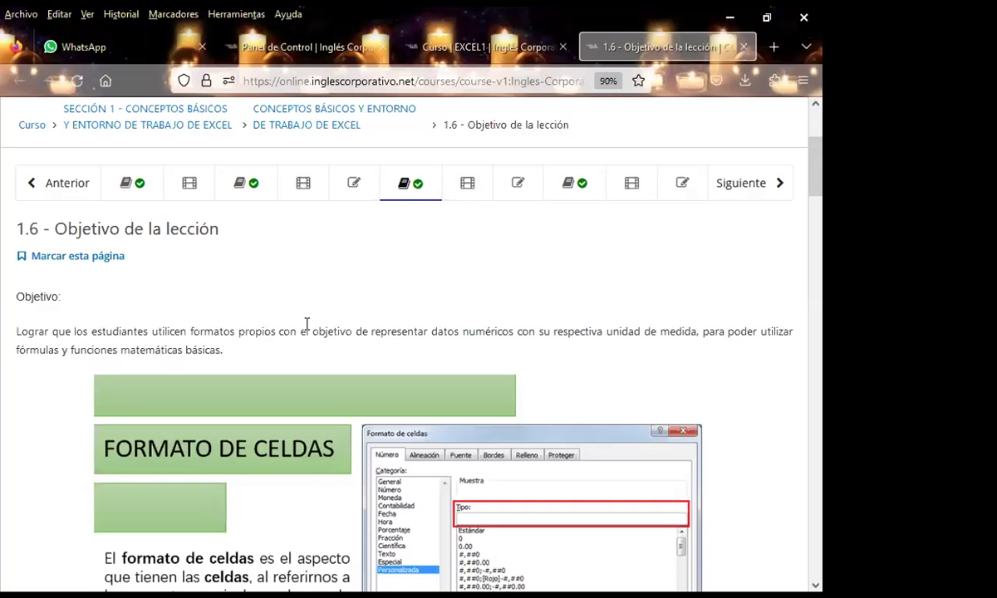
{"action": "left_click", "coordinate": [468, 185]}
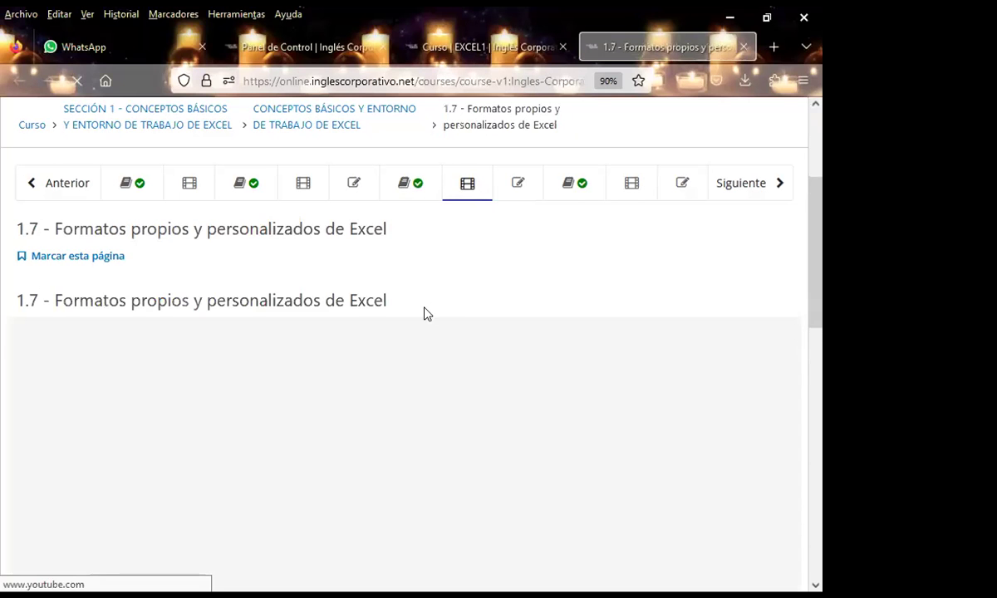
{"action": "scroll", "coordinate": [324, 374], "scroll_direction": "down", "scroll_amount": 5}
{"action": "scroll", "coordinate": [310, 377], "scroll_direction": "down", "scroll_amount": 5}
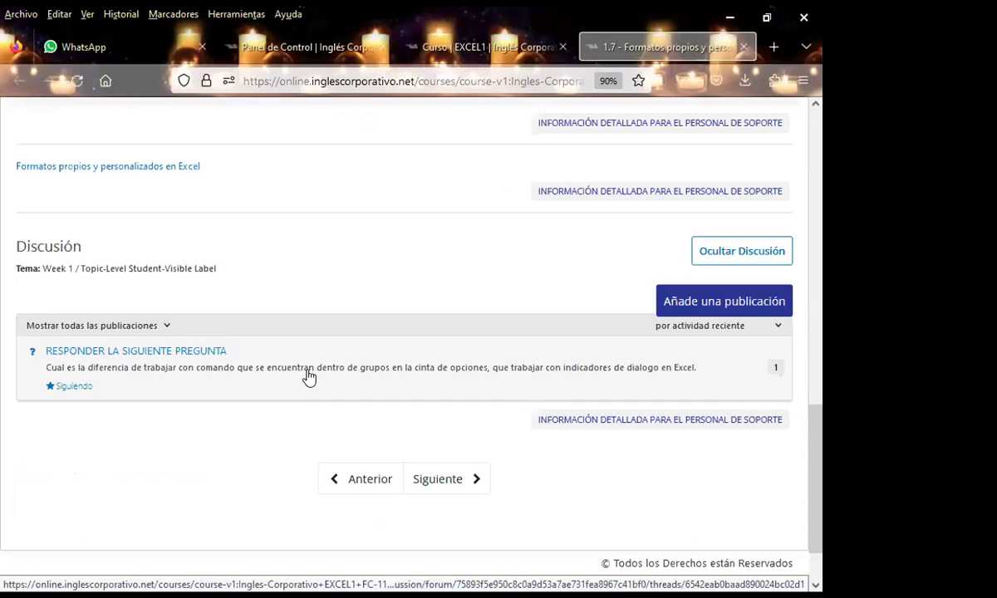